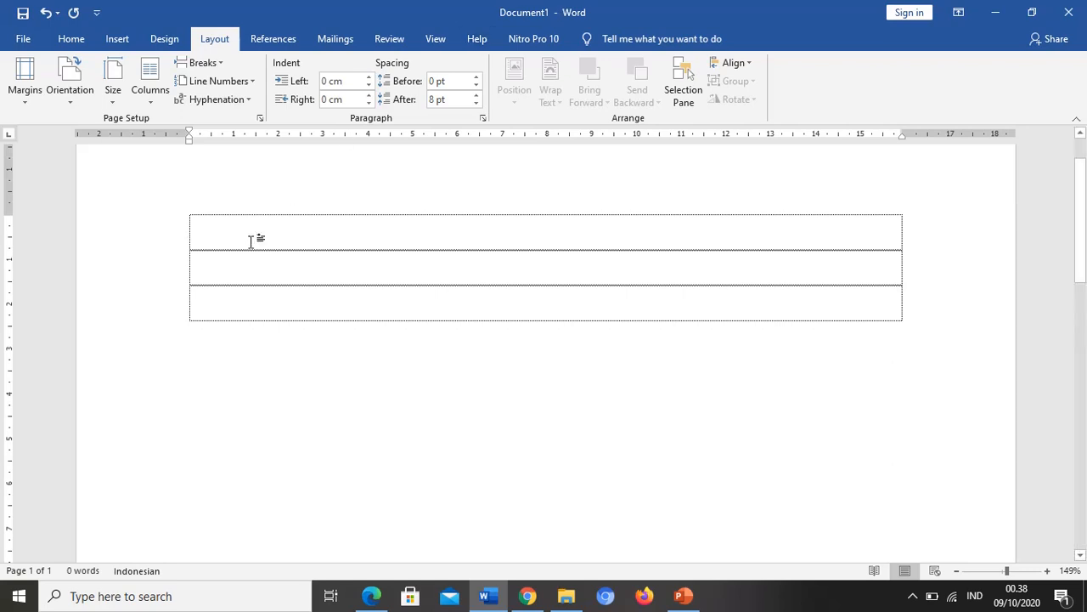
Write "Belajar Kolom Bersama" followed by the person's full name in the first paragraph.
click(72, 39)
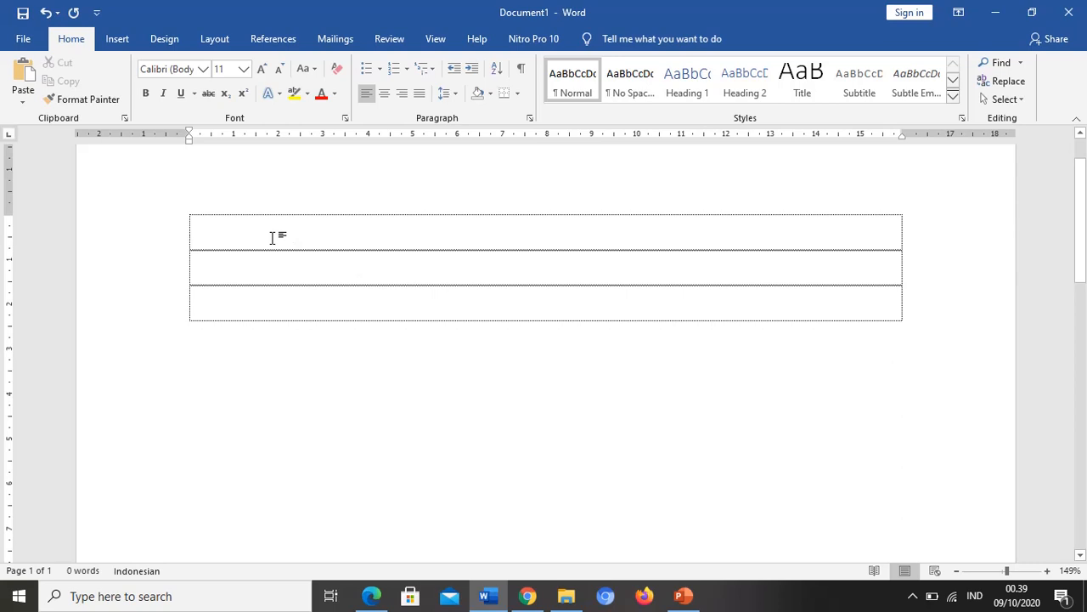
text(Belajara)
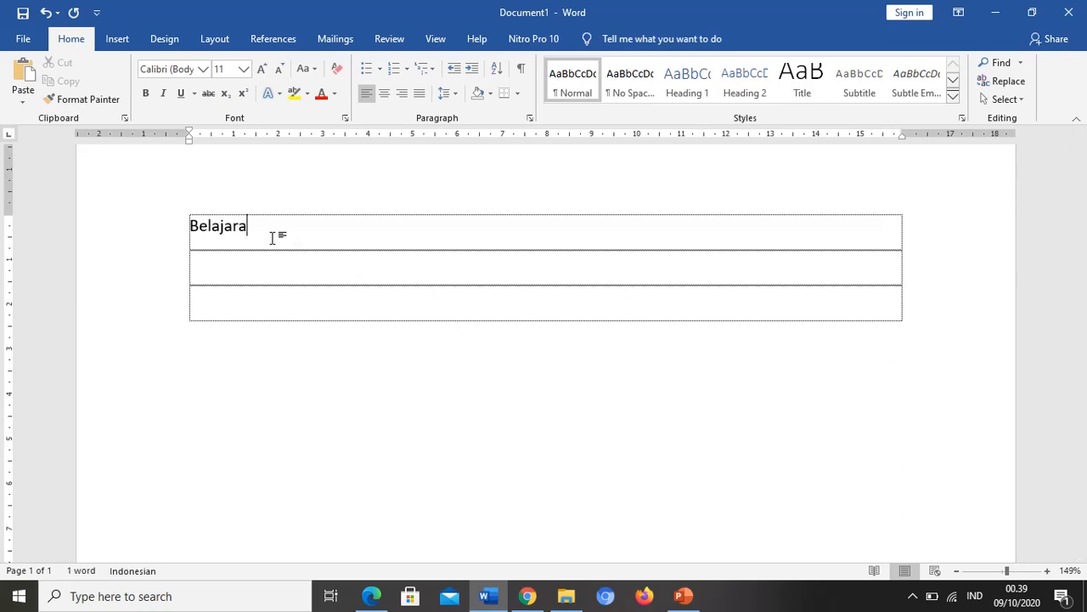
key(BackSpace)
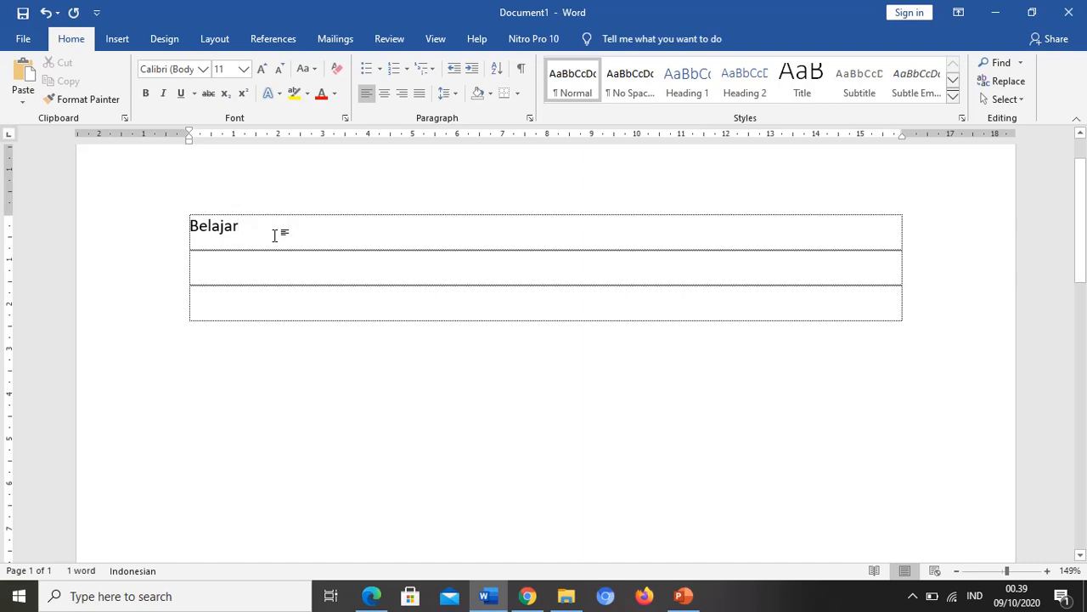
text(Kolo)
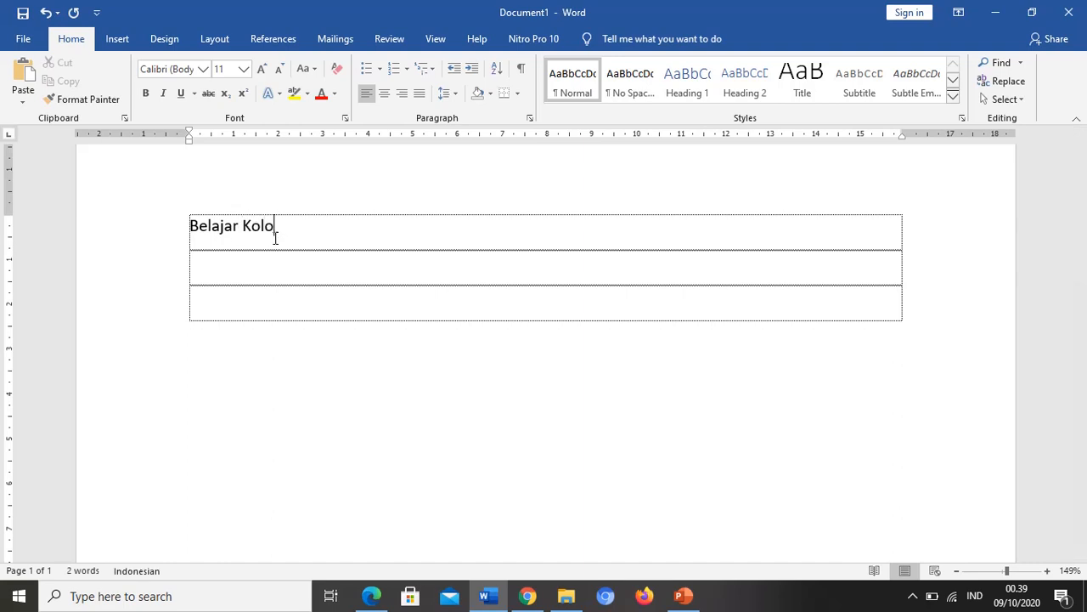
text(m Bersama Efmi )
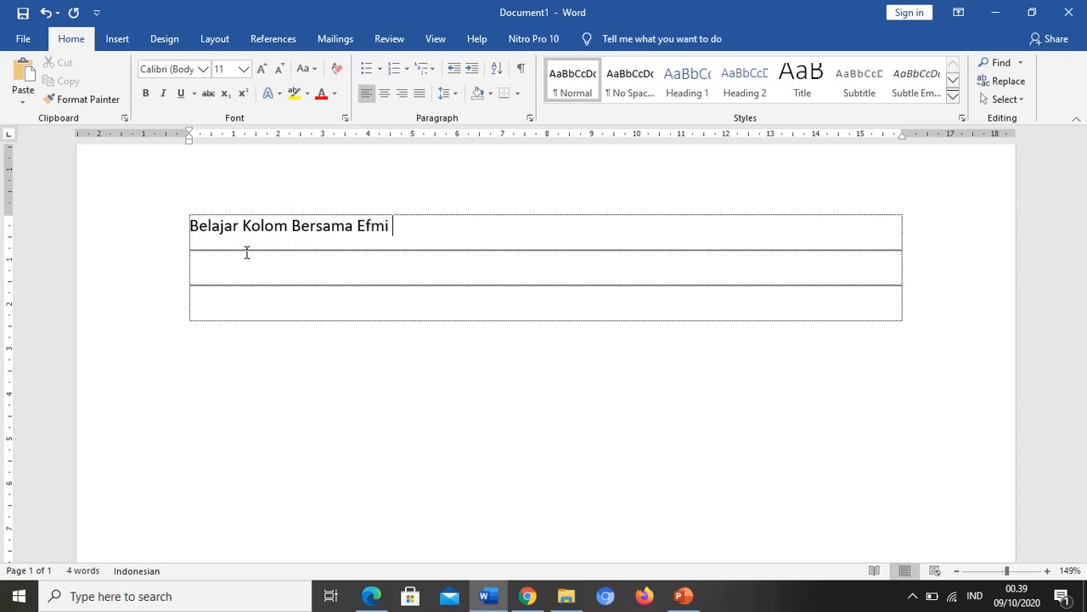
text(Maiyana)
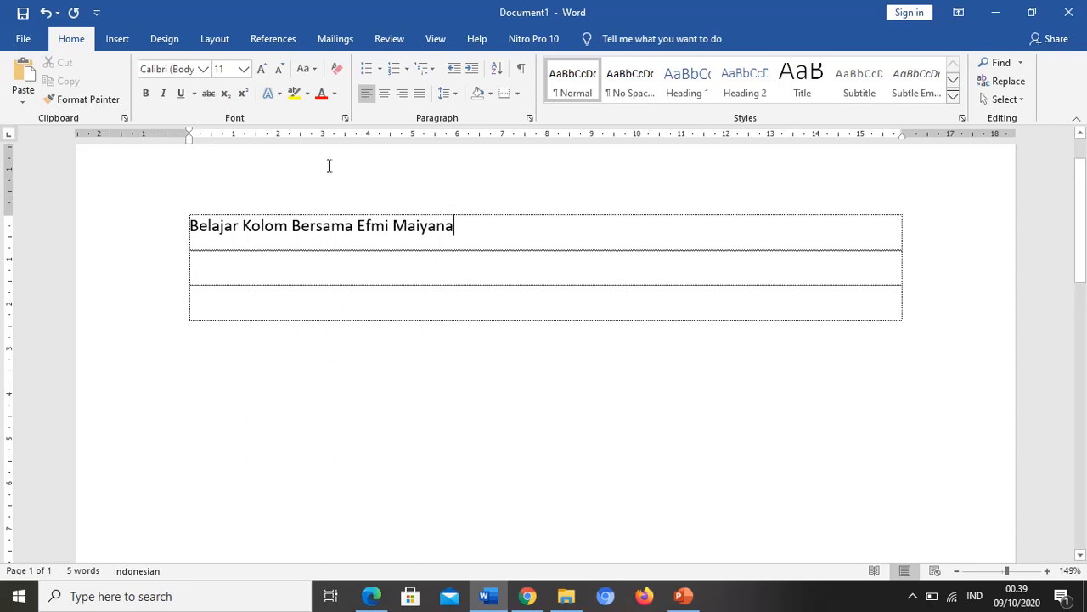
Copy the sentence, paste it four more times in the same paragraph, and start a new paragraph after it.
drag(468, 230, 194, 240)
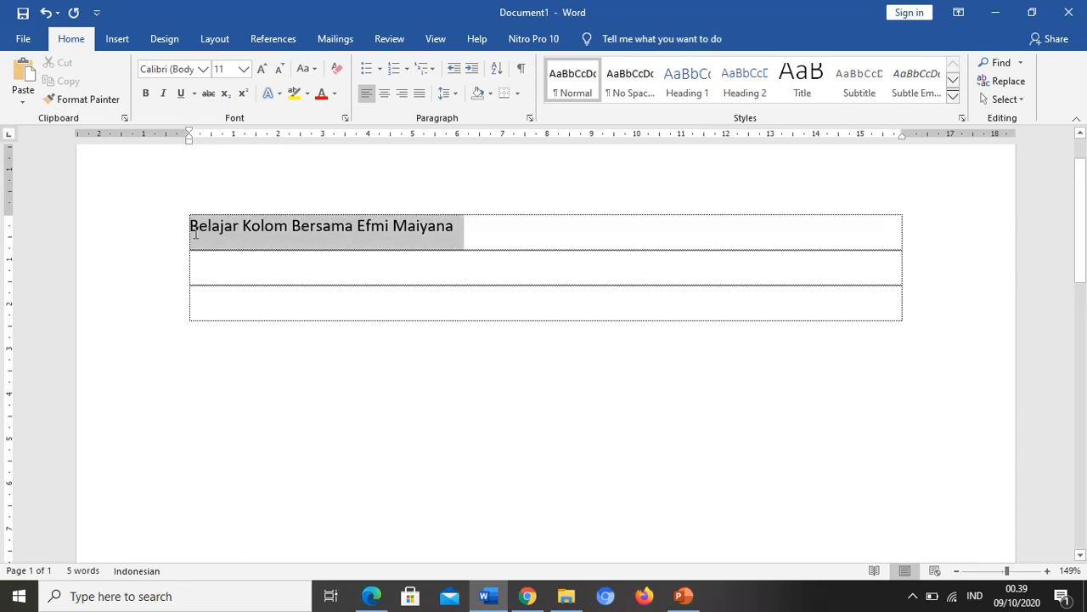
key(ctrl+c)
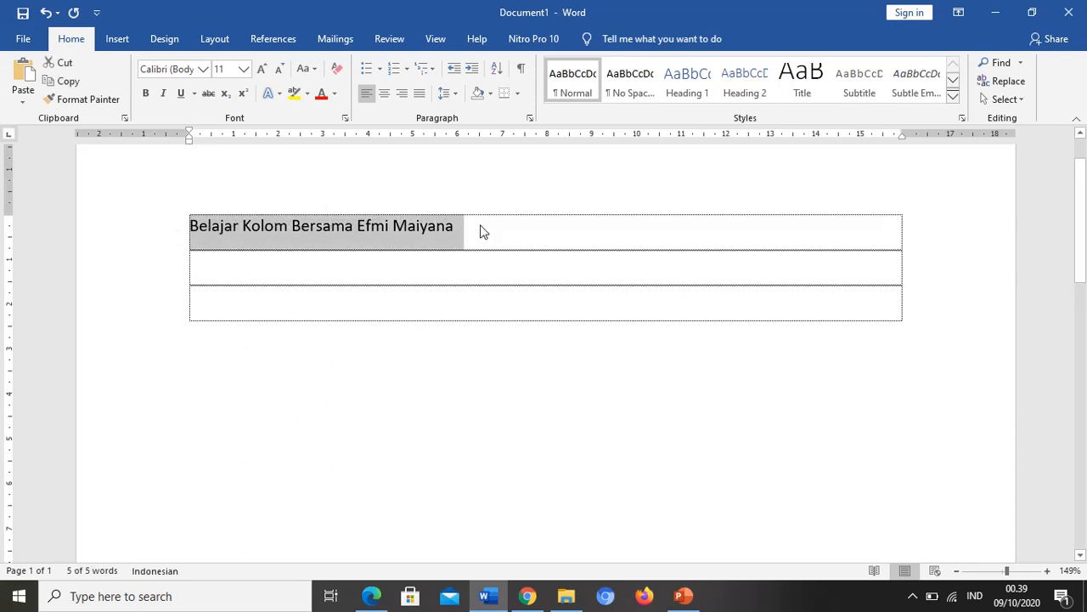
click(481, 230)
key(ctrl+v)
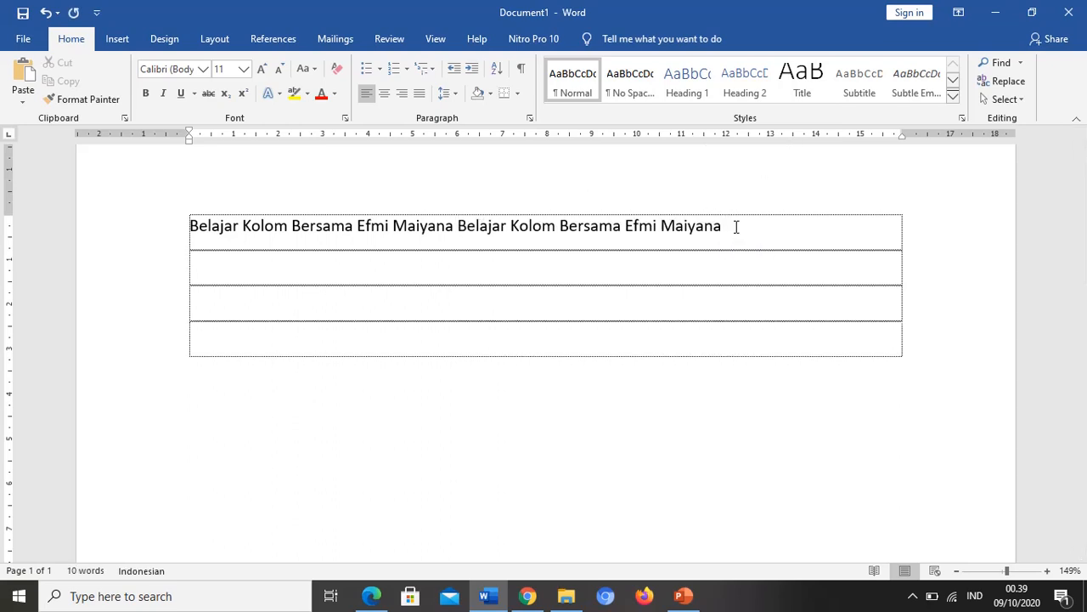
key(ctrl+v)
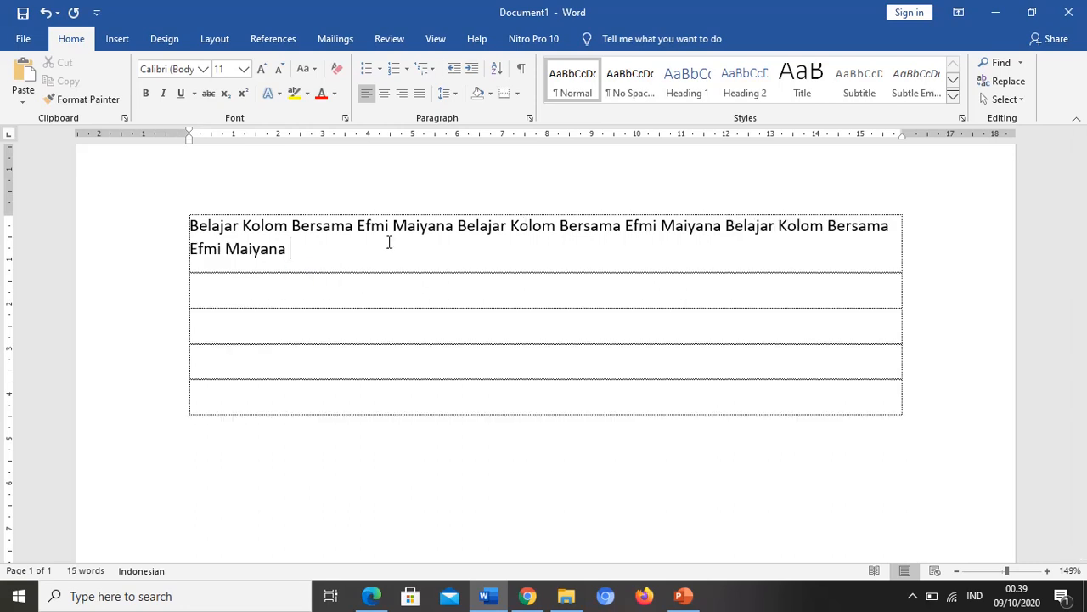
key(ctrl+v)
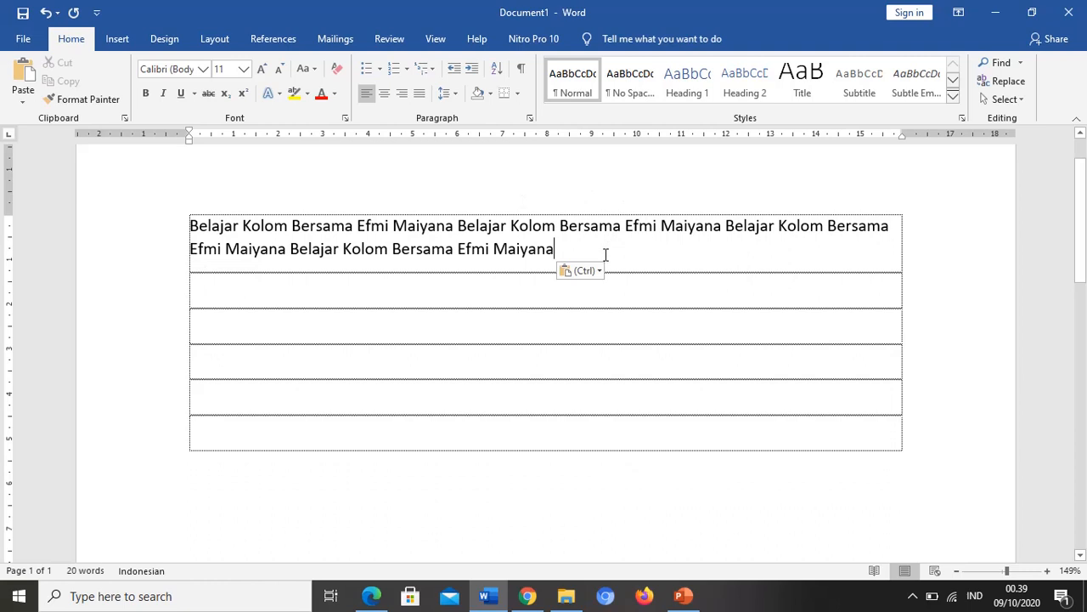
key(ctrl+v)
key(Return)
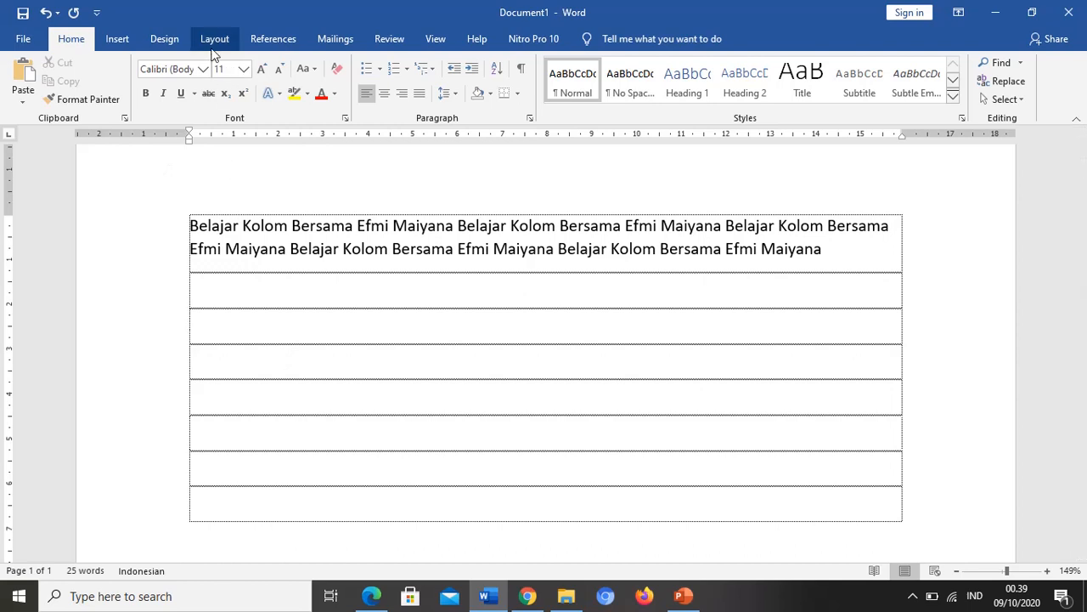
Try the two-column preset on the document and undo it.
click(215, 43)
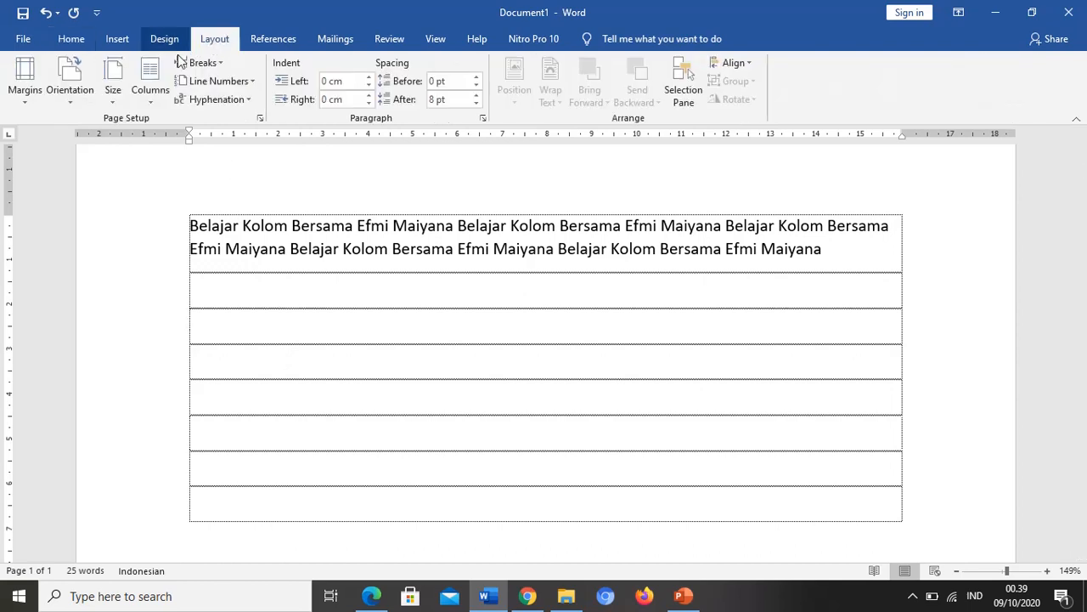
click(153, 104)
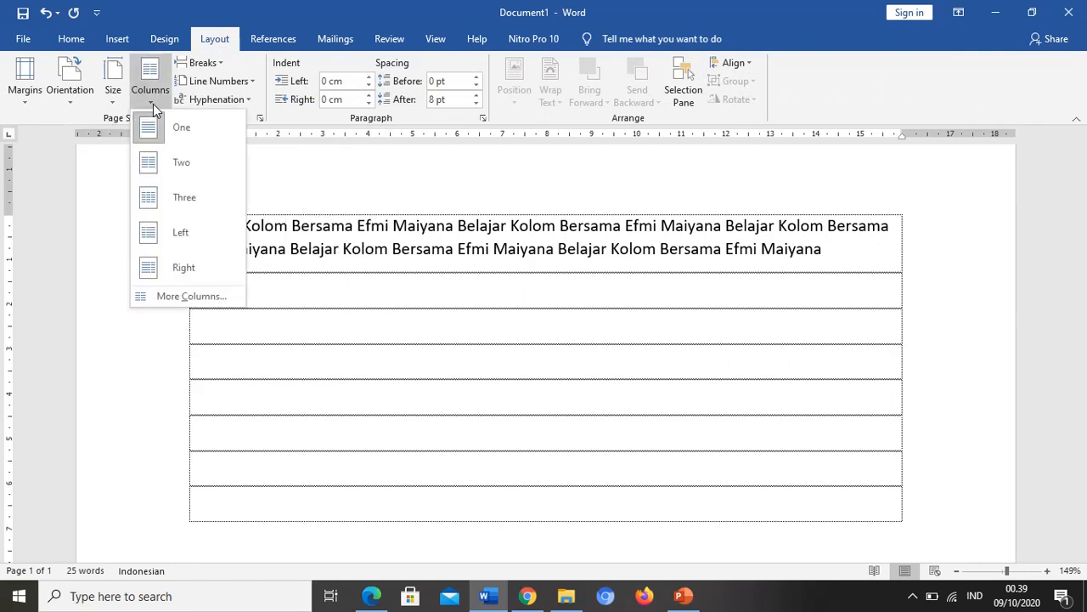
click(174, 167)
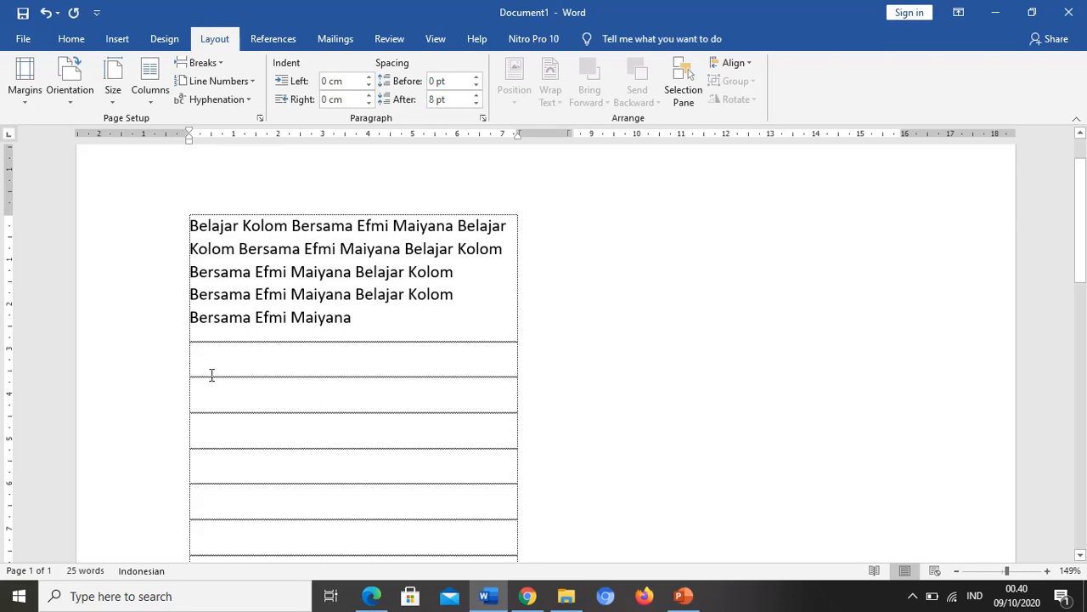
key(ctrl+z)
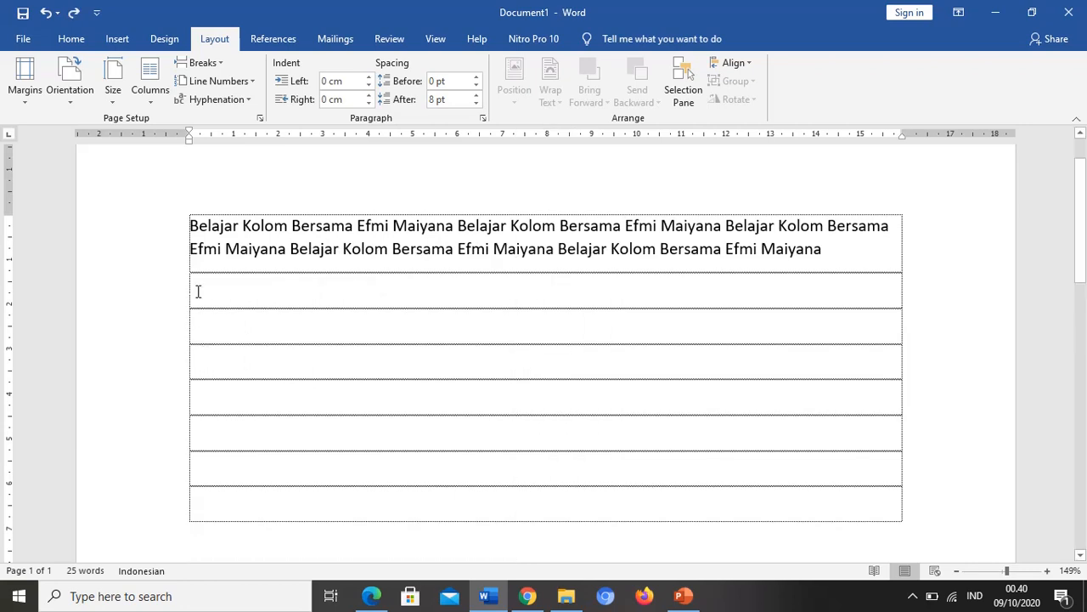
Try the three-column preset and a count of 4 in the detailed column settings, and settle on the Two preset.
click(154, 101)
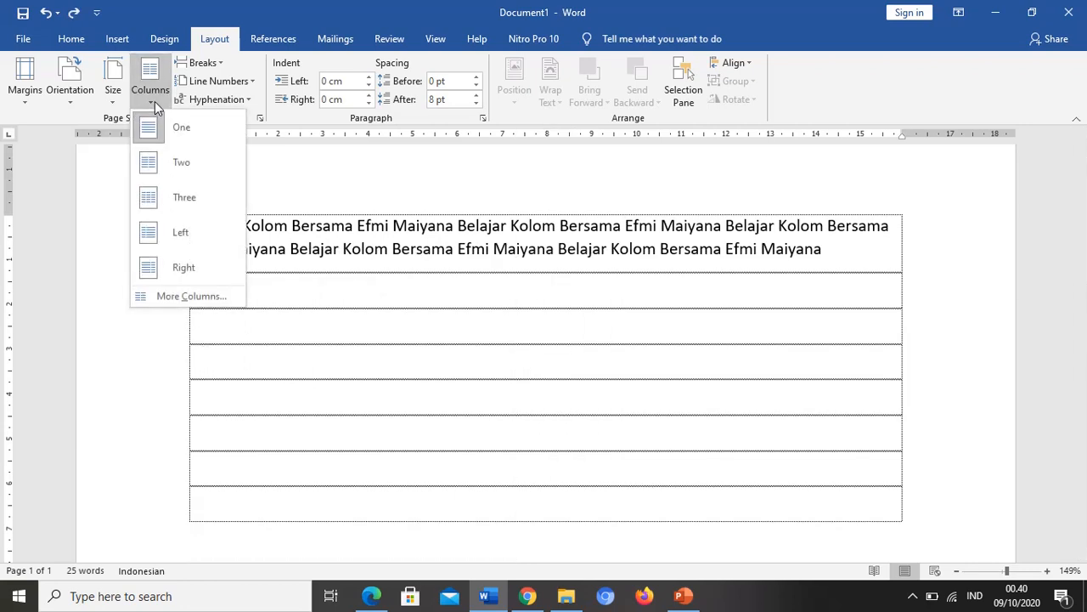
click(193, 303)
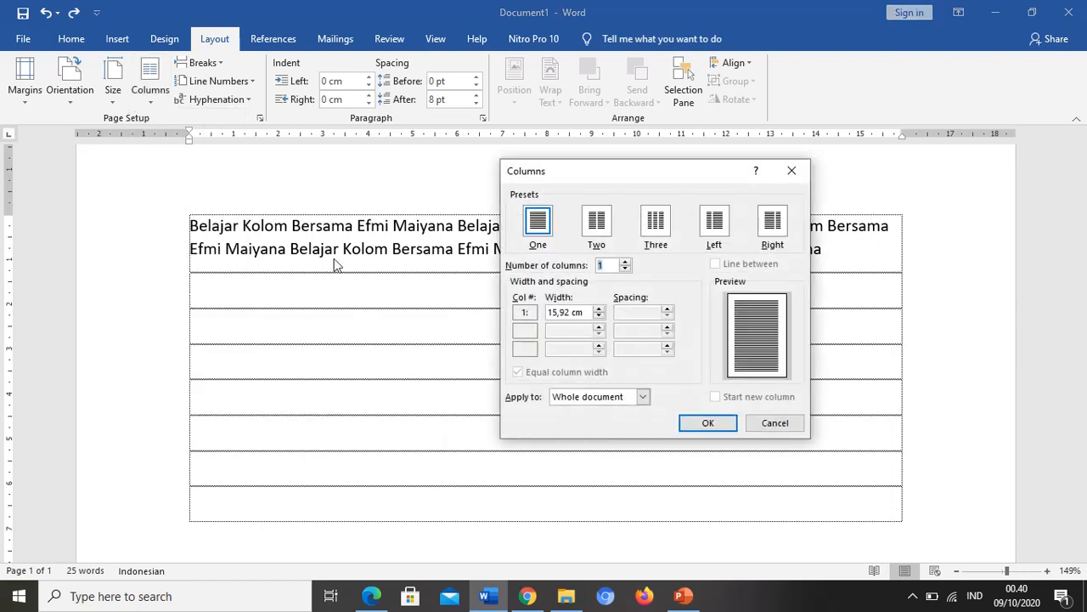
click(599, 226)
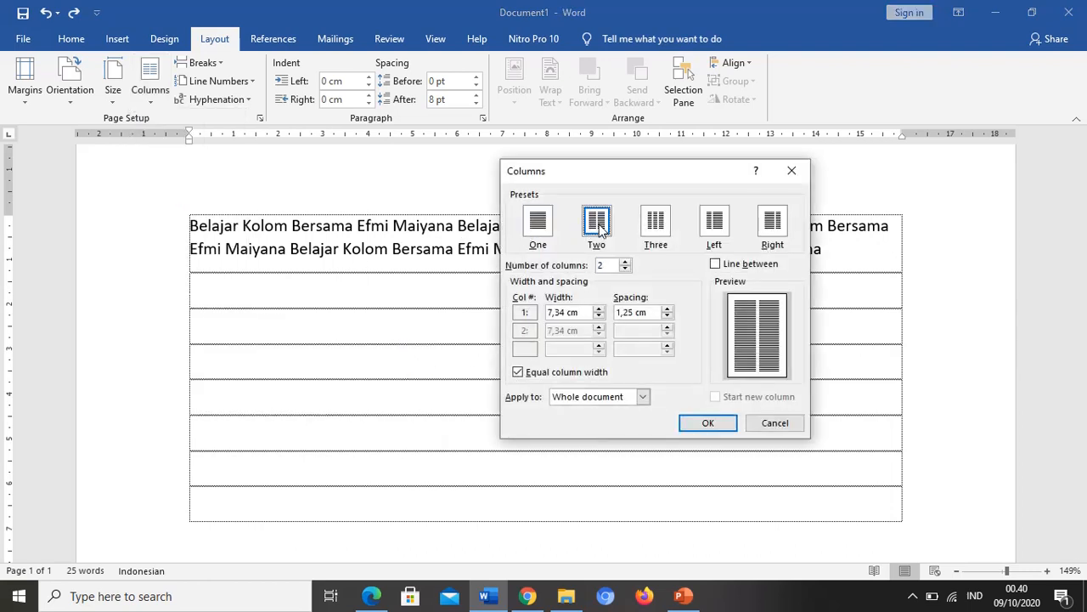
click(659, 231)
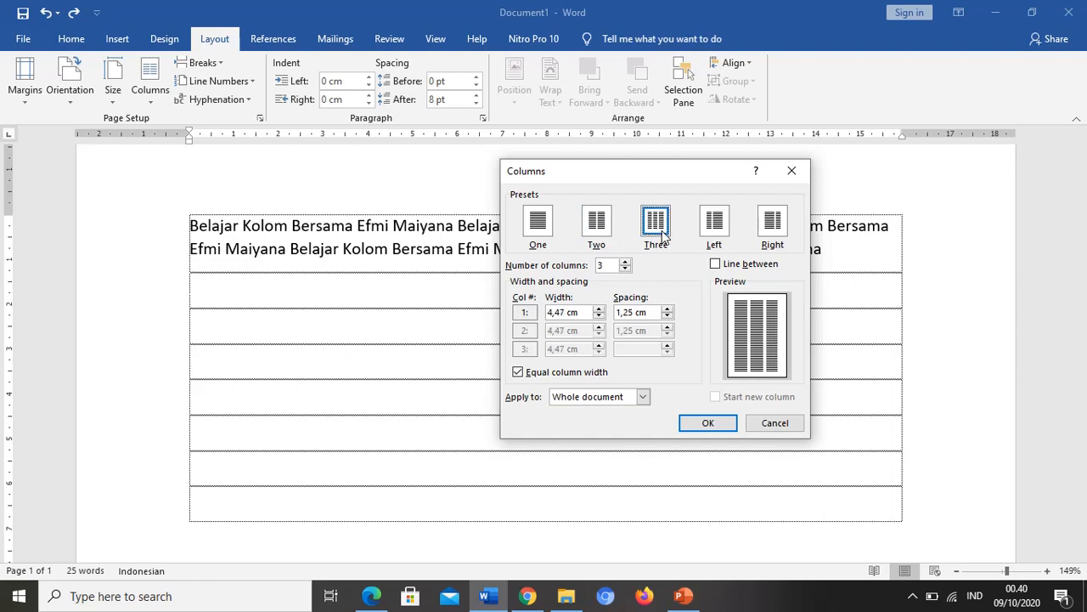
click(599, 226)
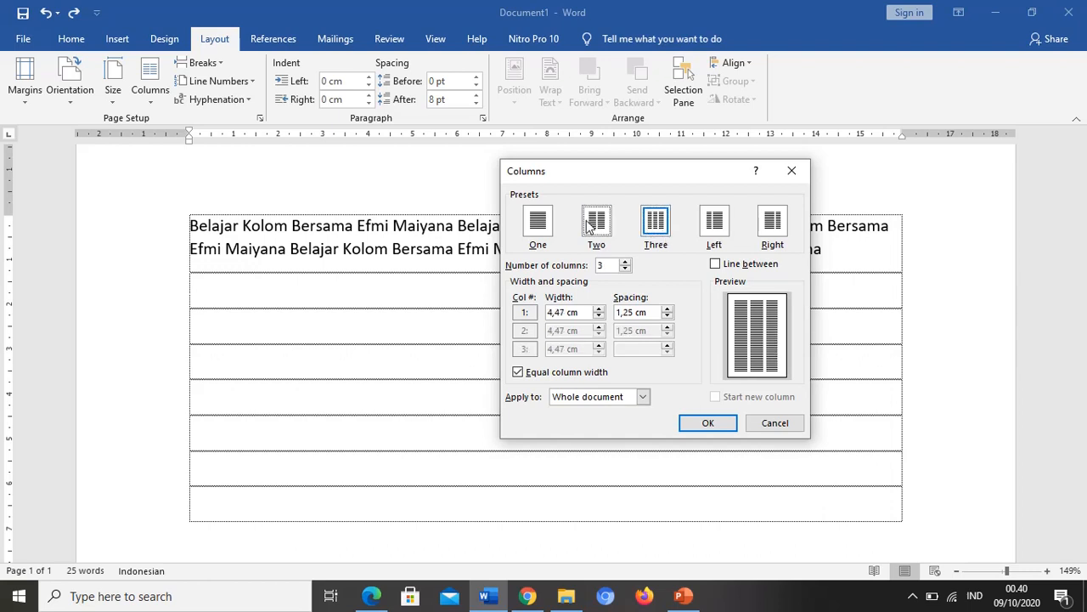
click(625, 264)
click(626, 263)
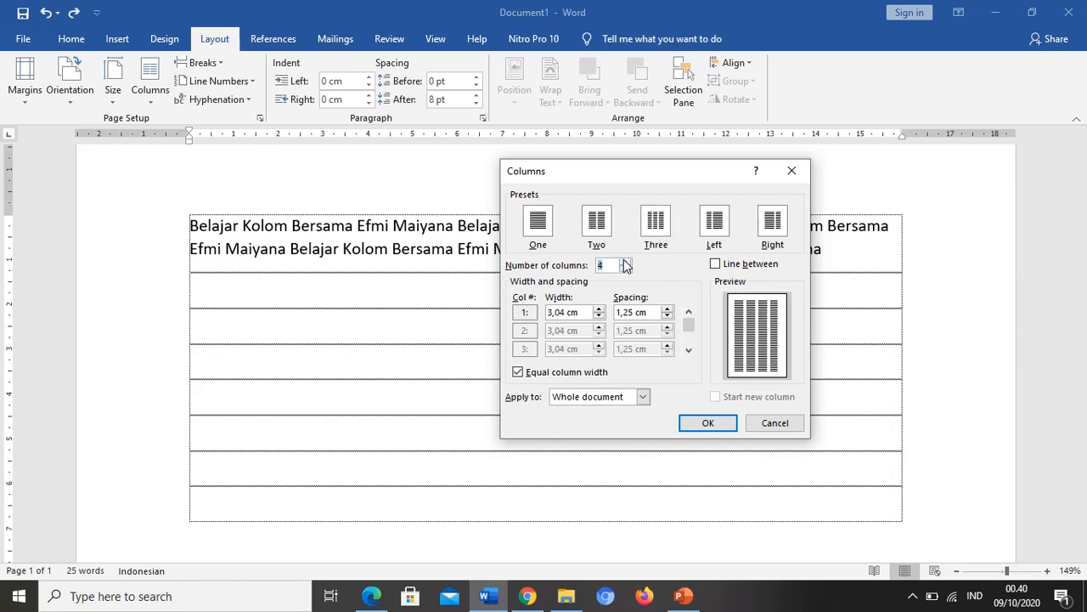
click(599, 223)
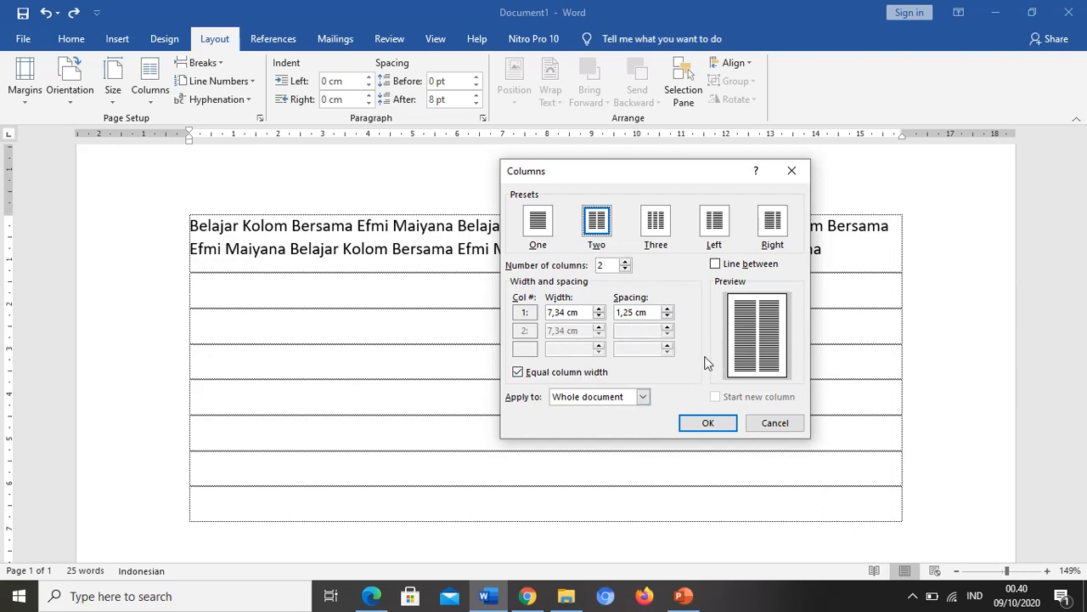
Apply two equal-width columns with a line between them to the whole document, and undo the change.
click(517, 374)
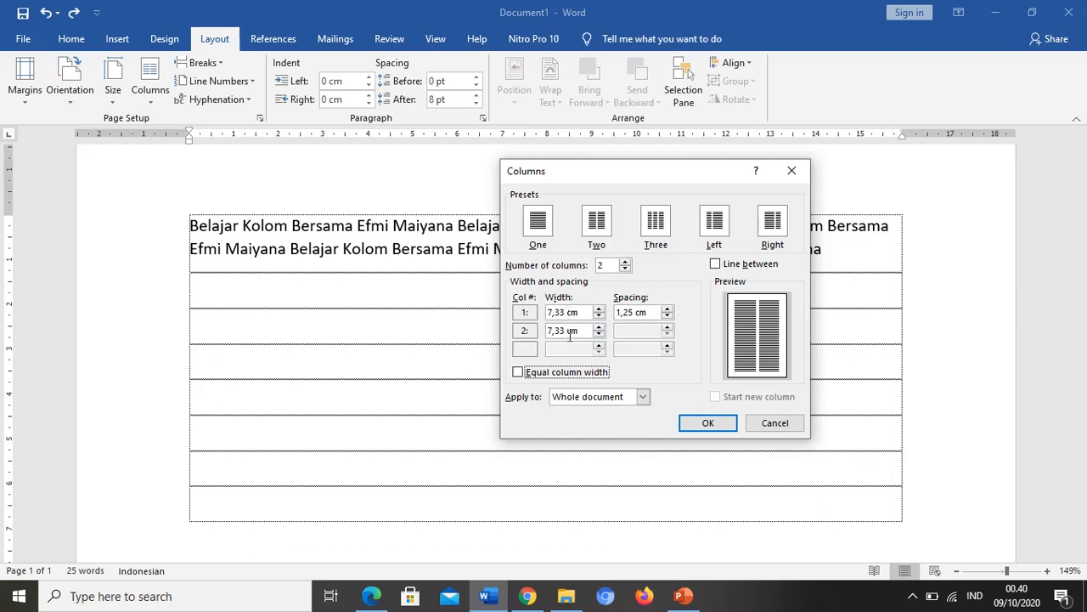
click(518, 372)
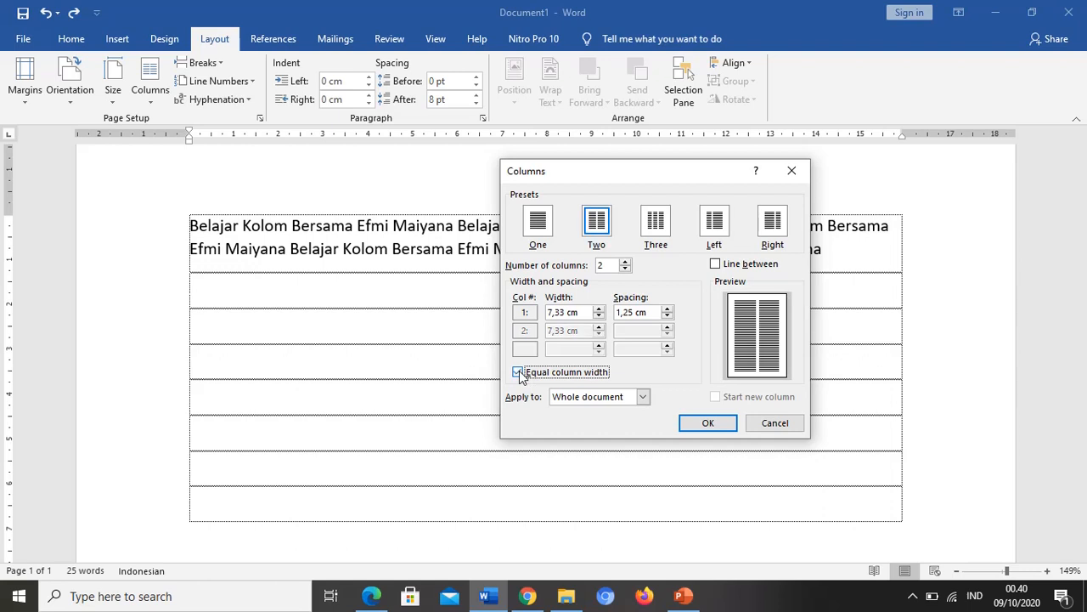
click(719, 265)
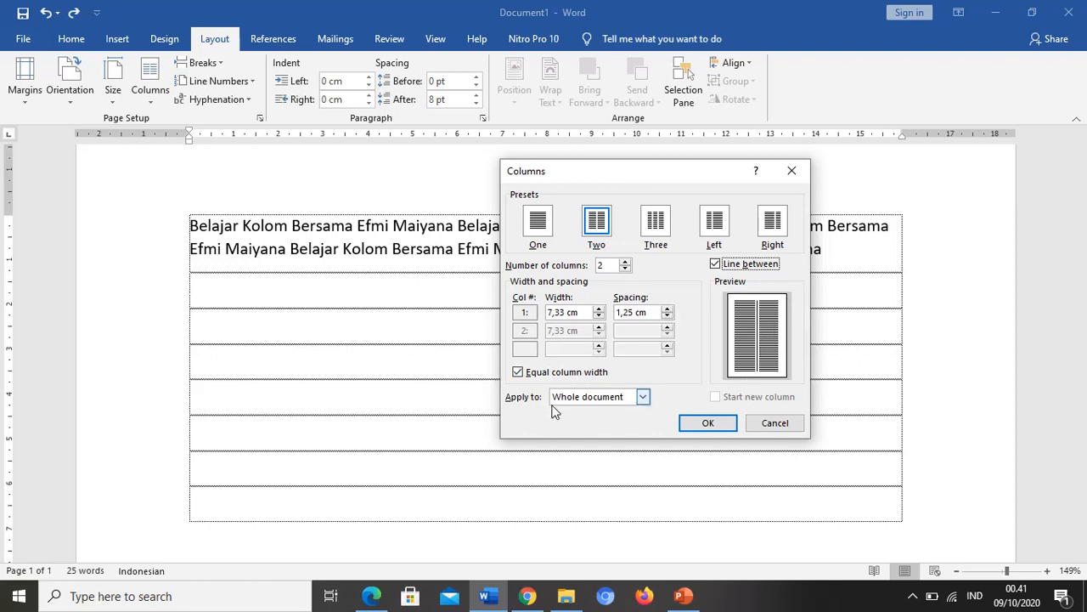
click(613, 399)
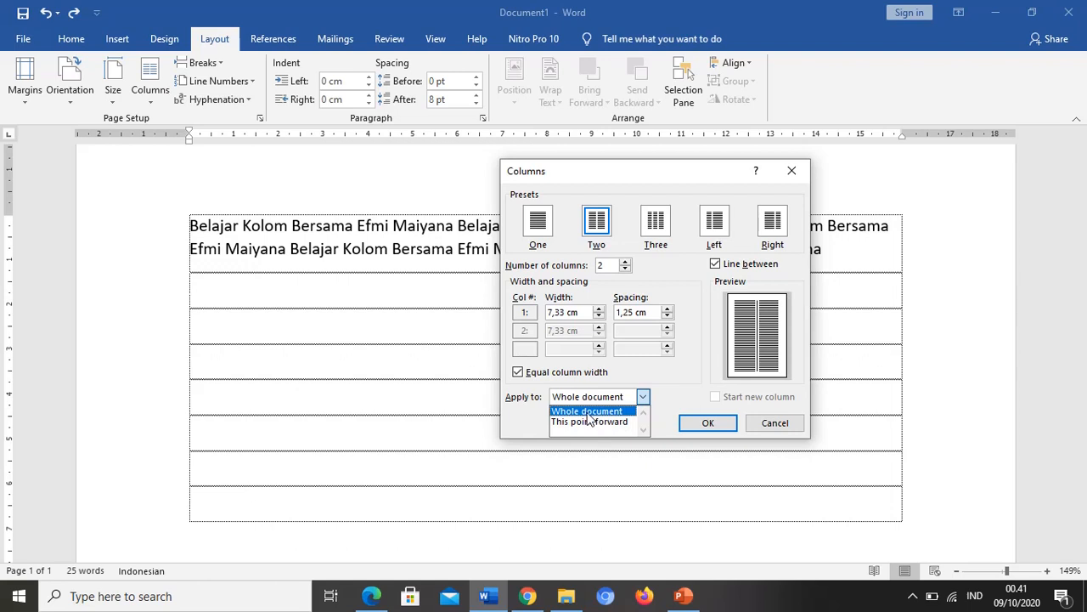
click(589, 413)
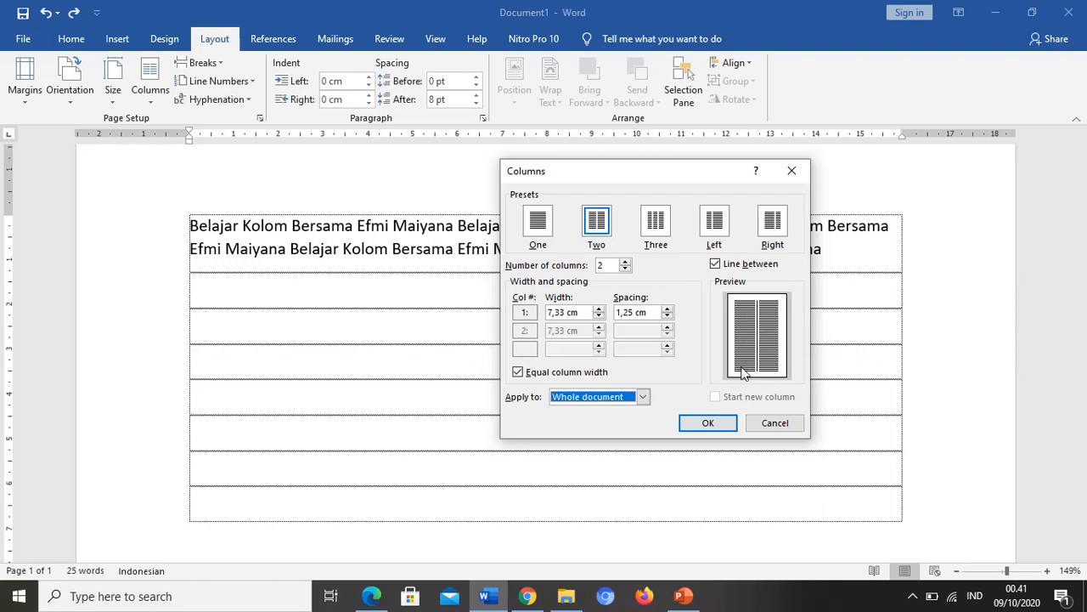
click(708, 423)
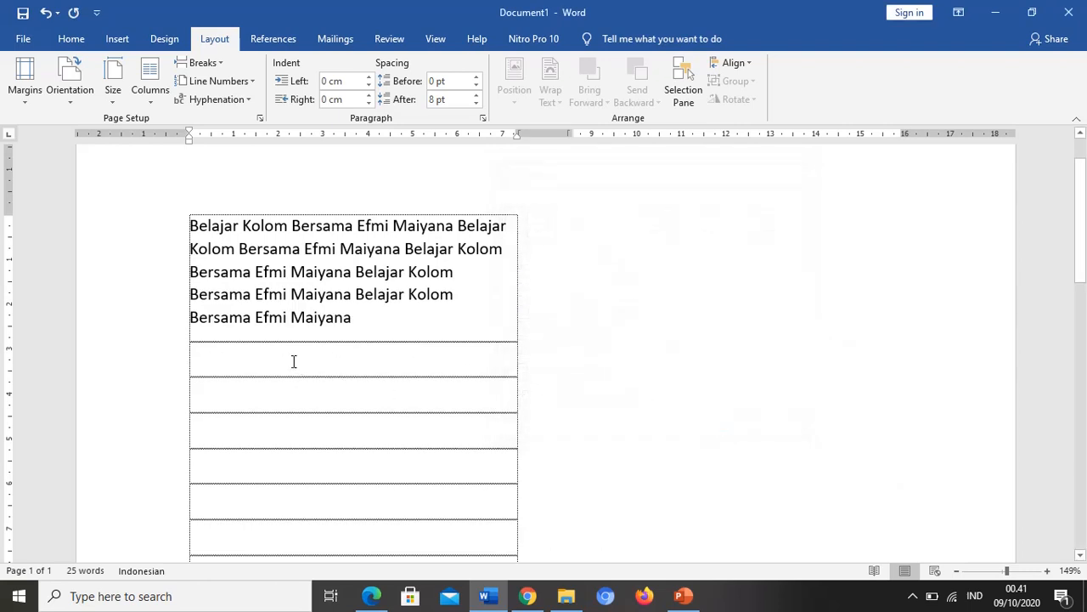
key(ctrl+z)
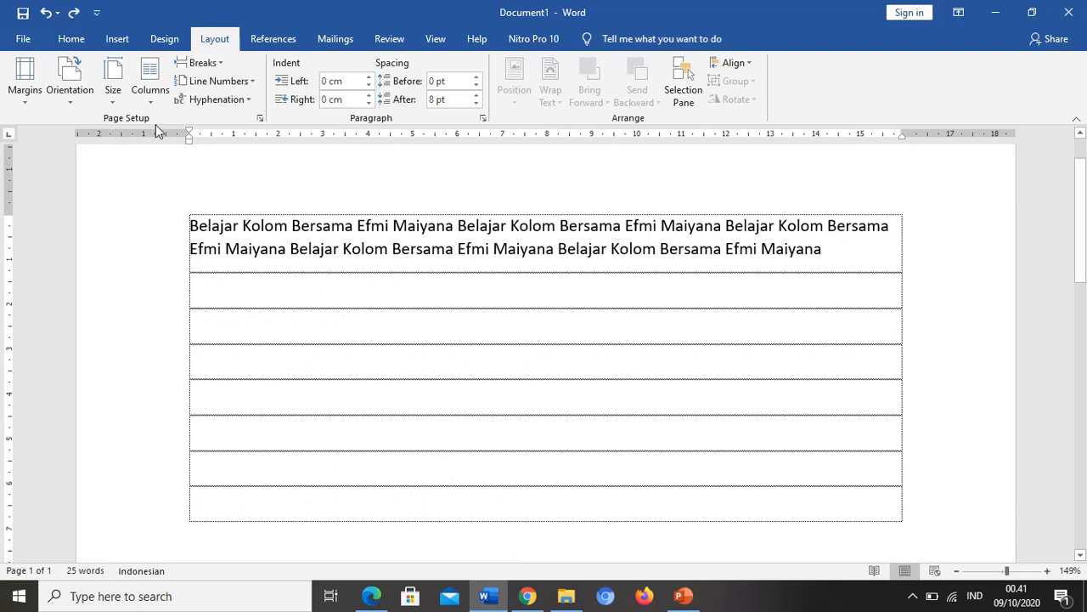
Apply the Two columns preset from this point forward, starting at the blank paragraph below the sample text.
click(153, 99)
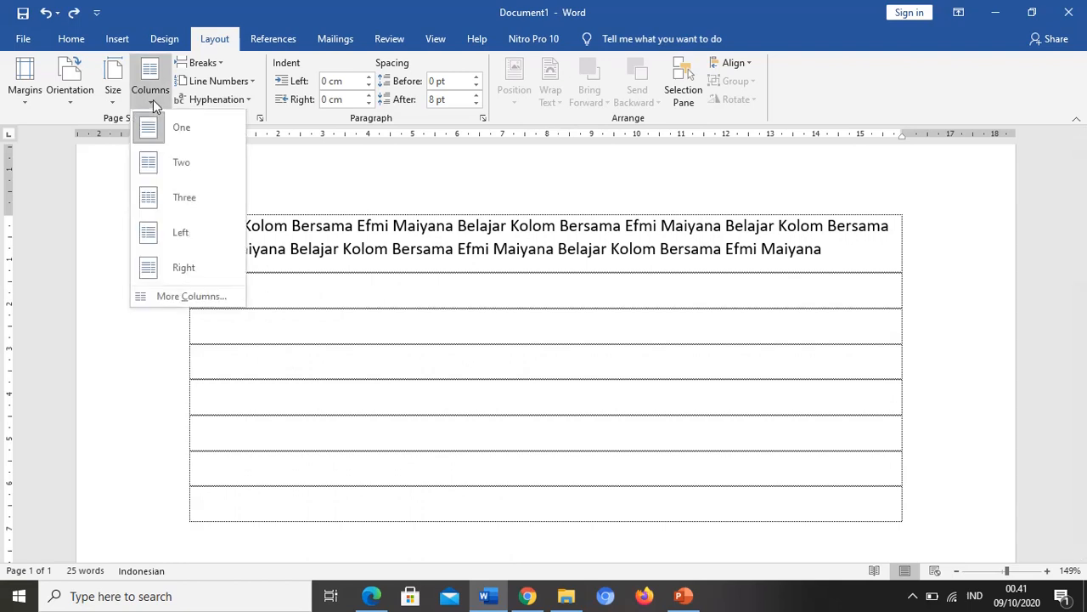
click(189, 295)
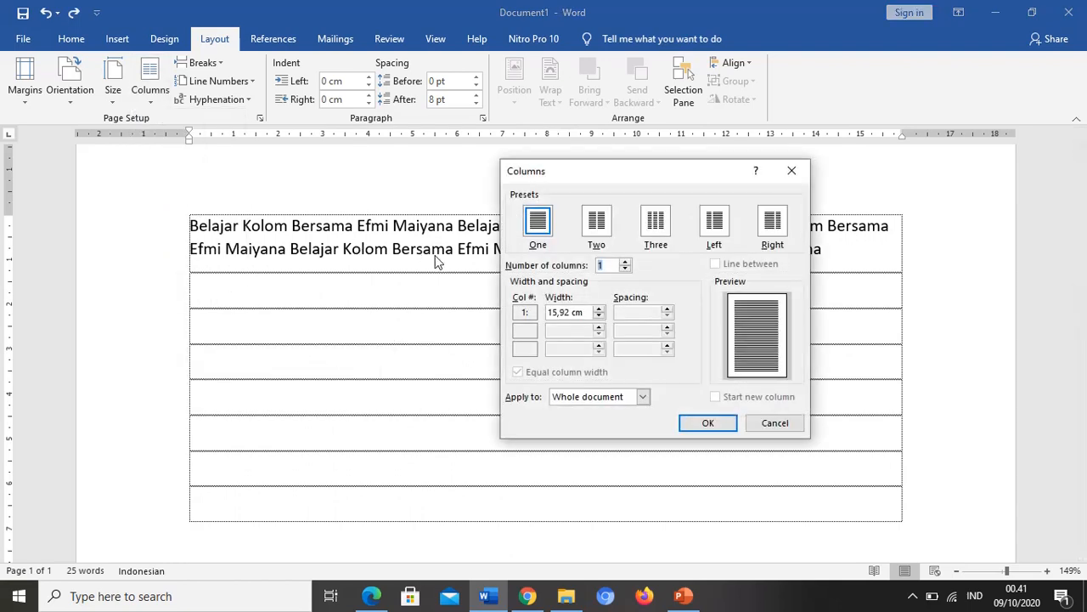
click(598, 222)
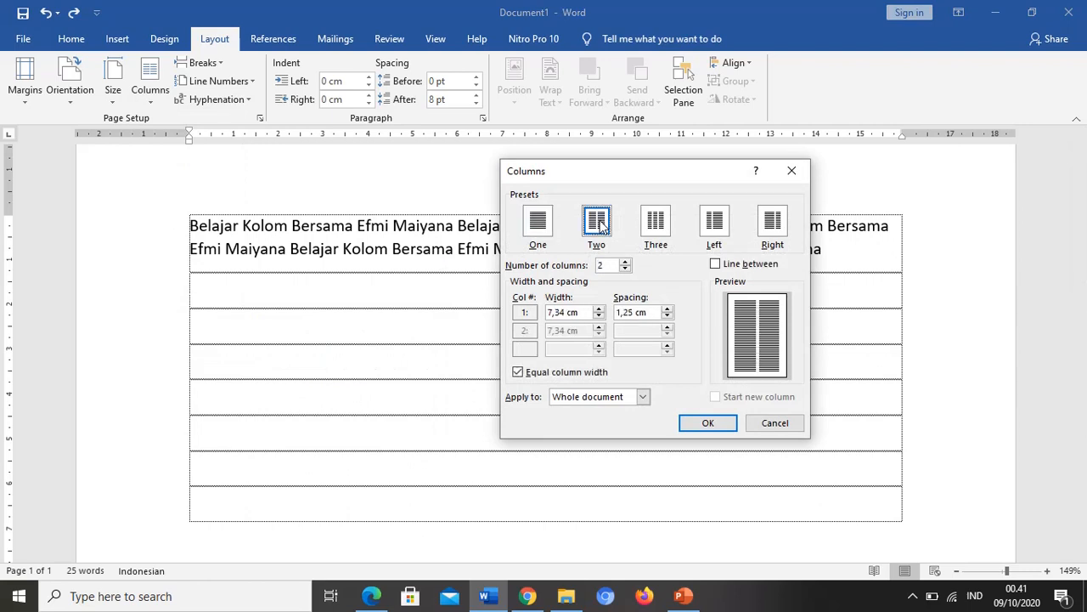
click(592, 397)
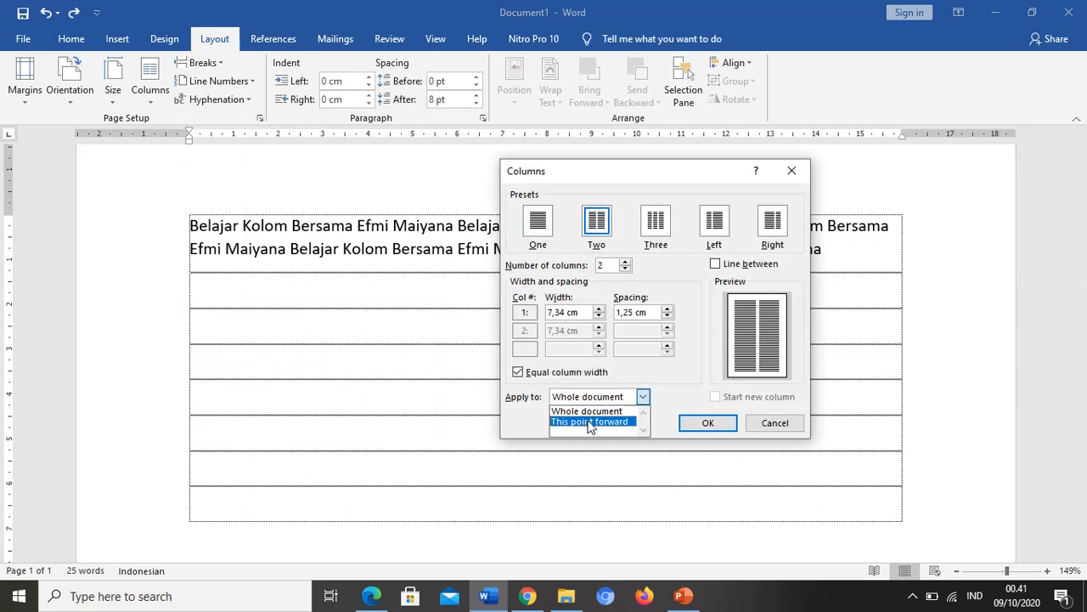
click(588, 422)
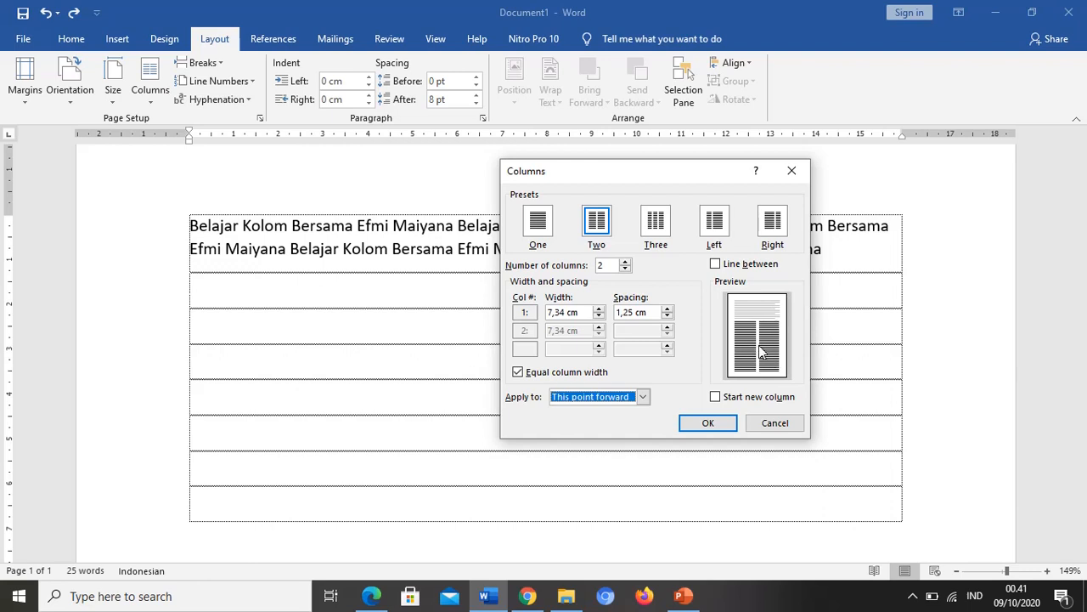
click(718, 424)
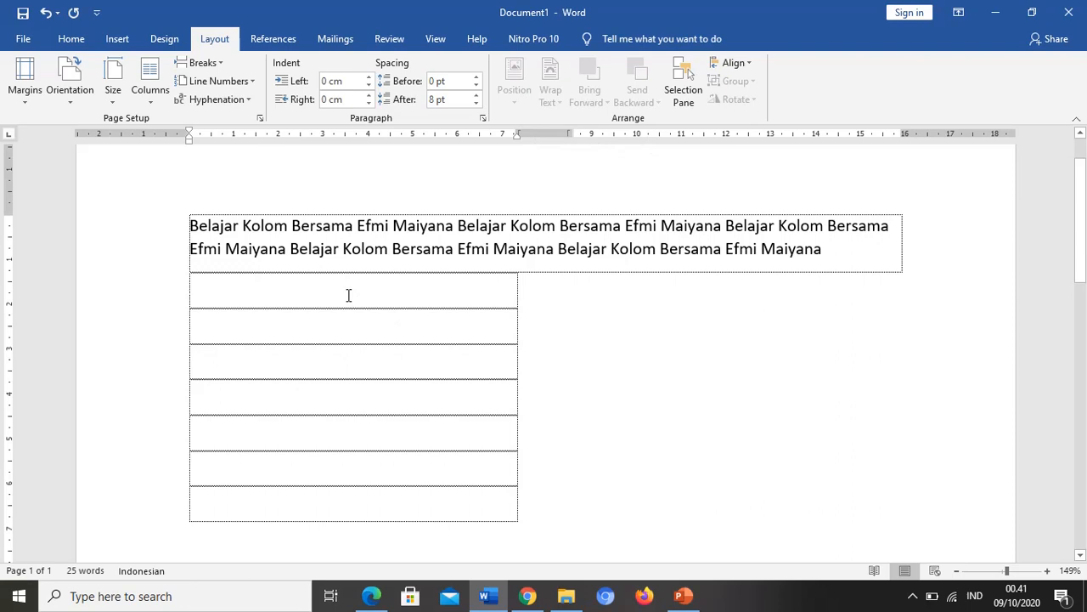
Enter "Tes mengetik di kolom 1" in the first column and paste four copies: one beside it, one in the second paragraph, two in the third.
text(Tes menge)
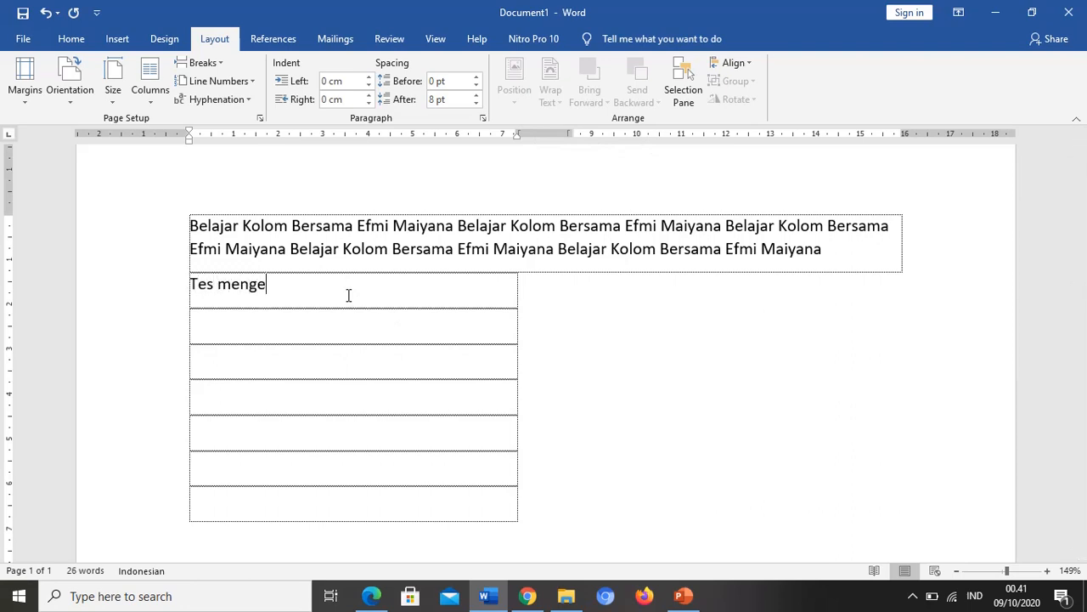
text(tik di kolom 1)
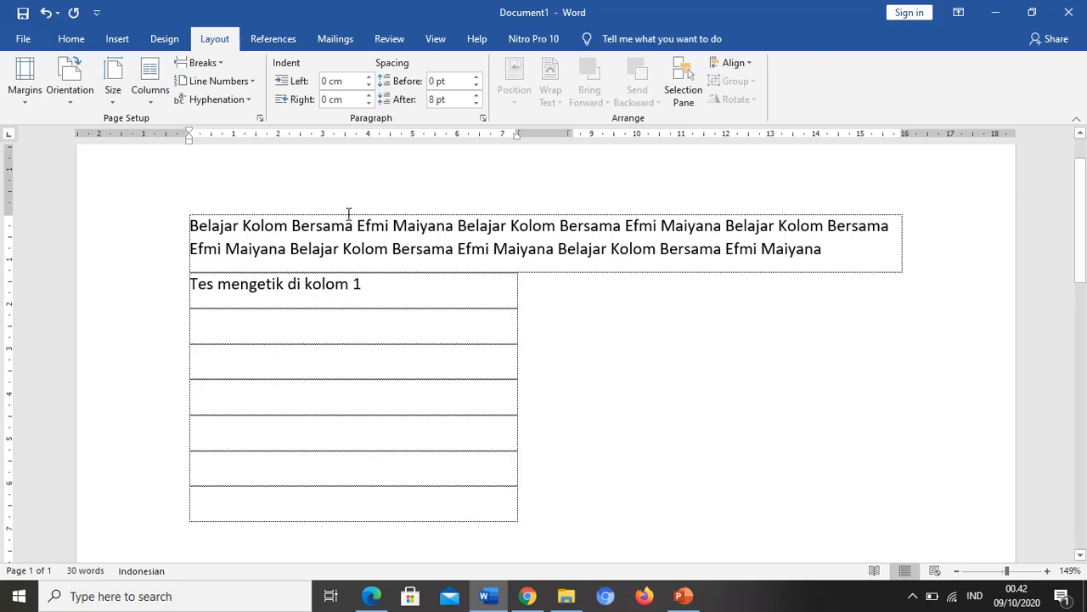
drag(379, 290, 191, 288)
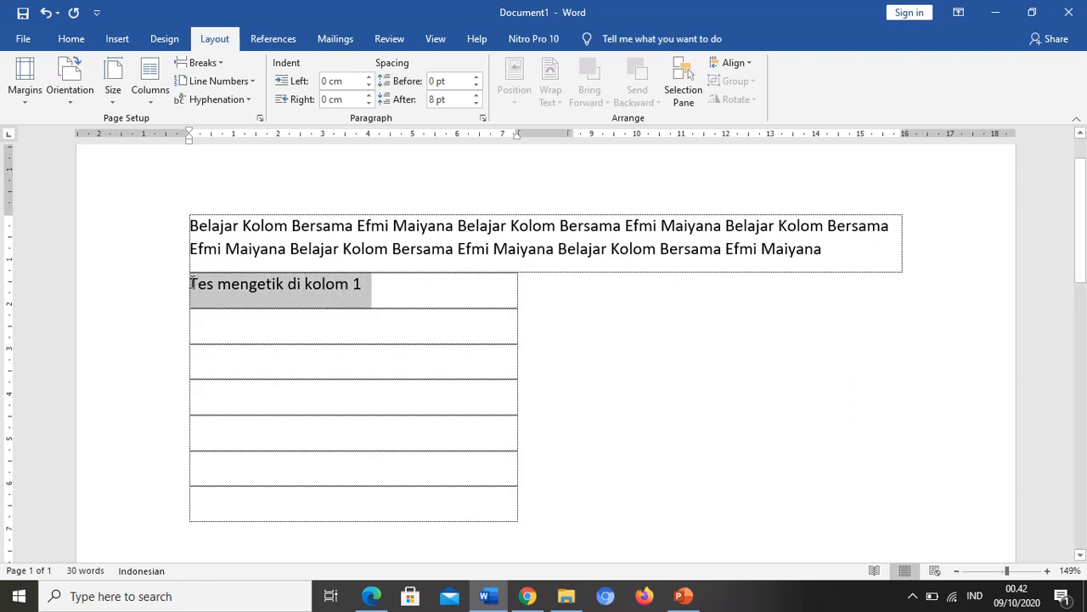
key(ctrl+c)
click(391, 292)
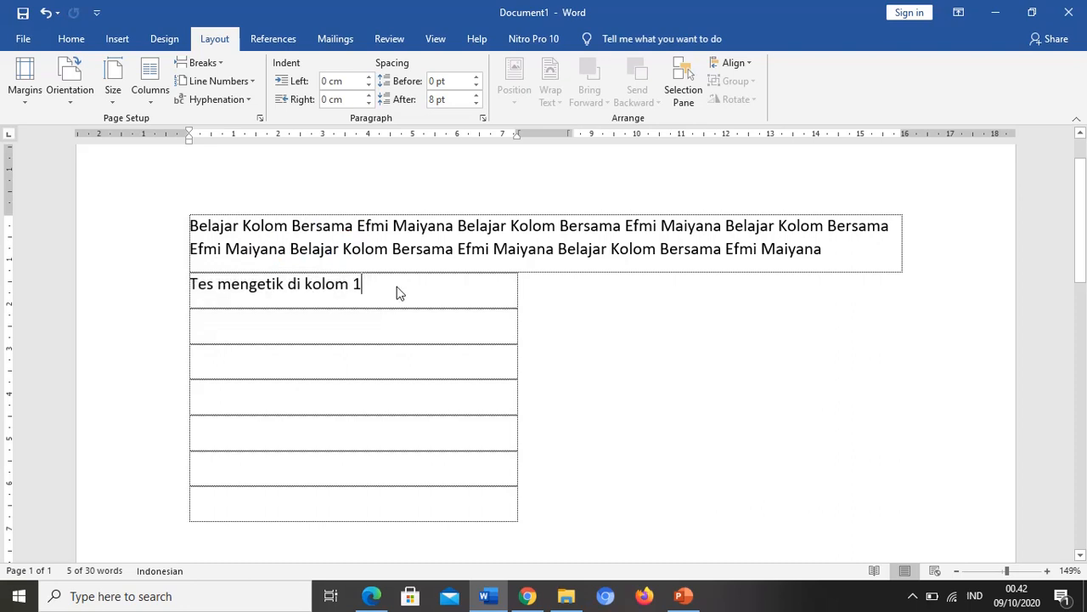
key(ctrl+v)
key(Down)
key(ctrl+v)
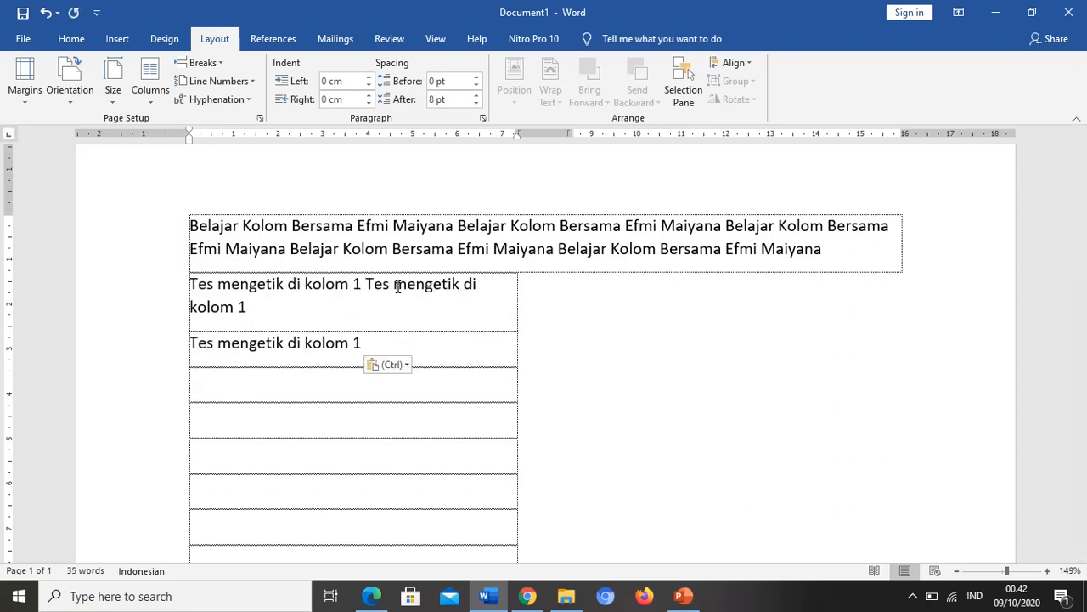
key(Down)
key(ctrl+v)
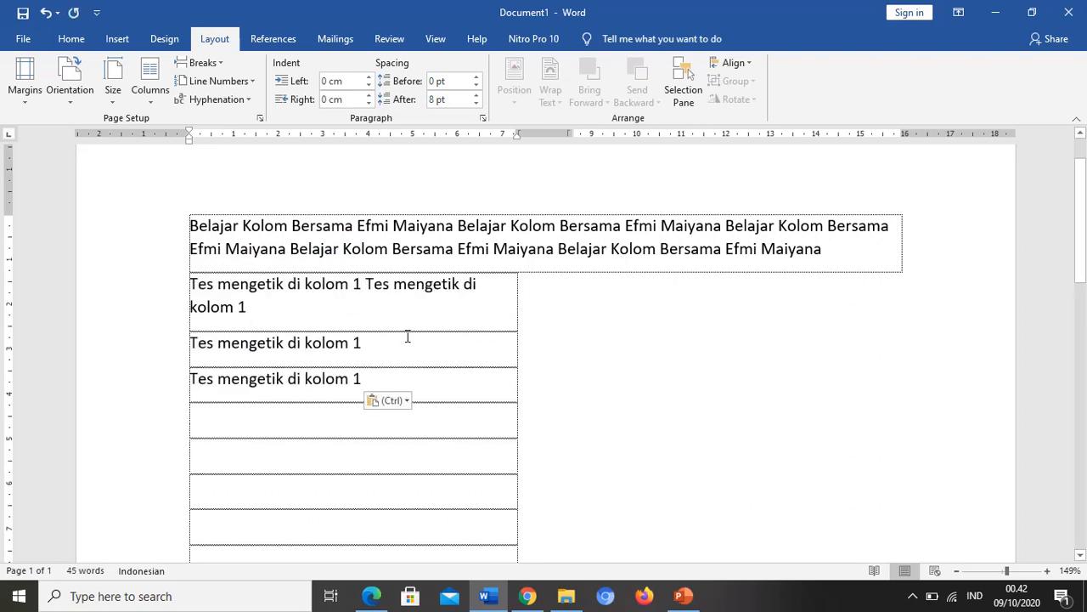
key(ctrl+v)
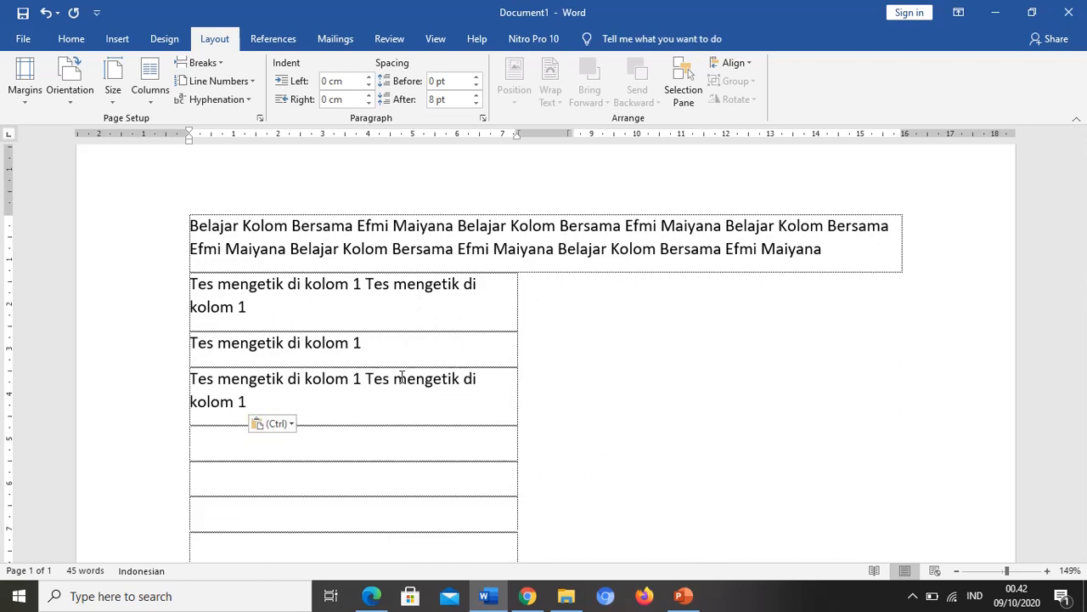
Insert a column break in the blank paragraph below the first column's text to continue in the second column.
double_click(563, 292)
click(552, 303)
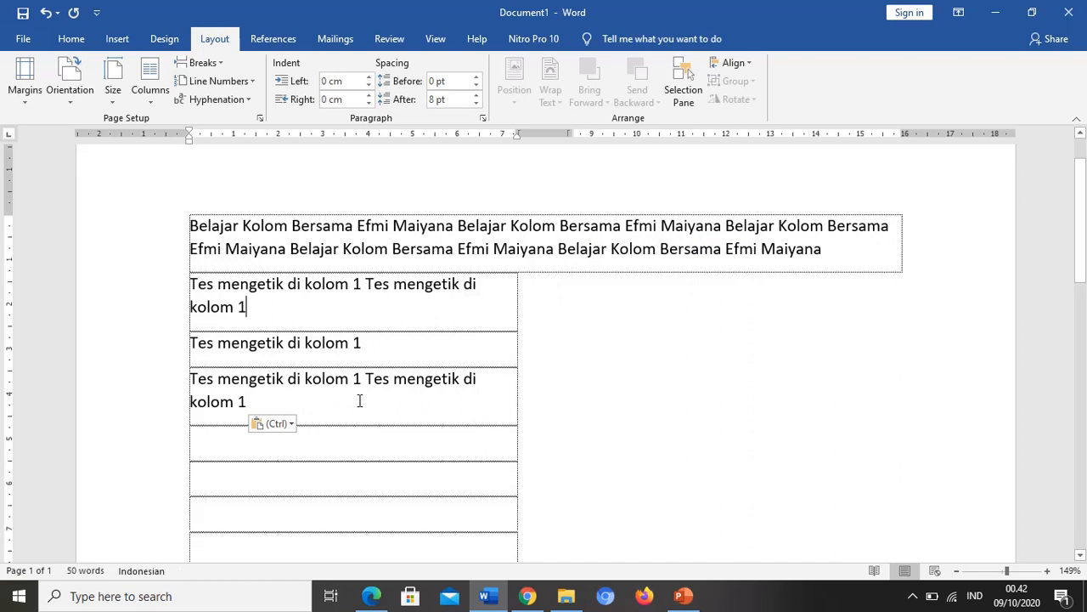
key(Return)
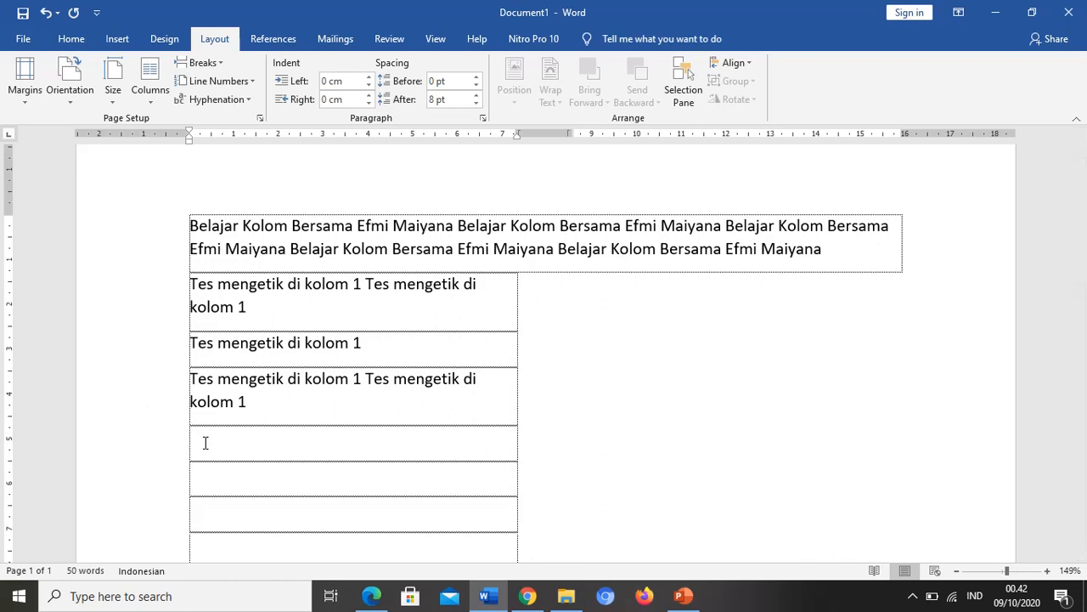
key(ctrl+shift+Return)
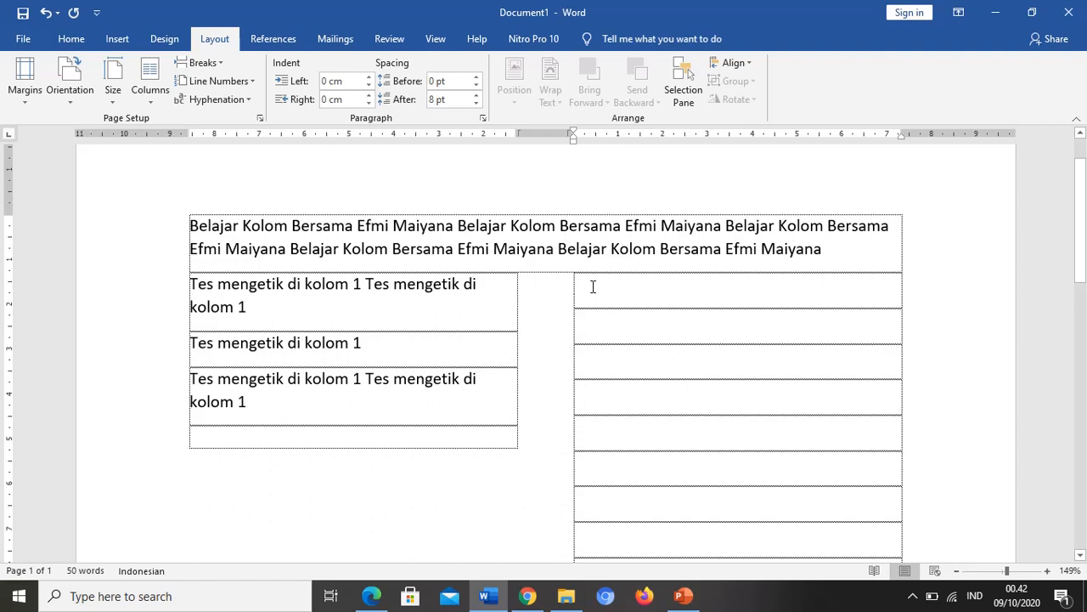
Paste the copied sentence four times in one paragraph at the start of the second column.
key(ctrl+v)
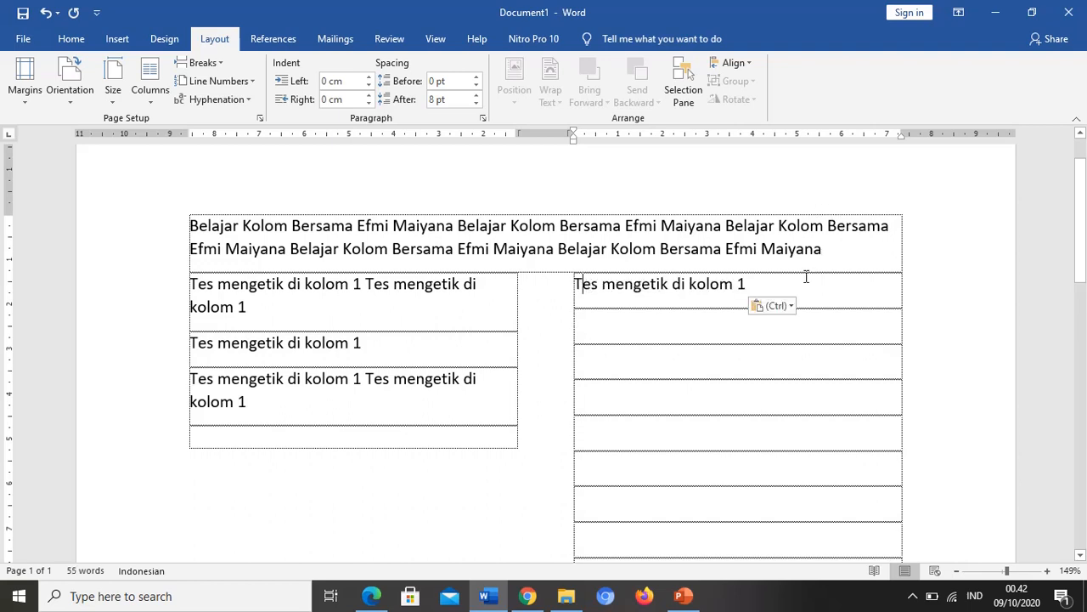
key(ctrl+v)
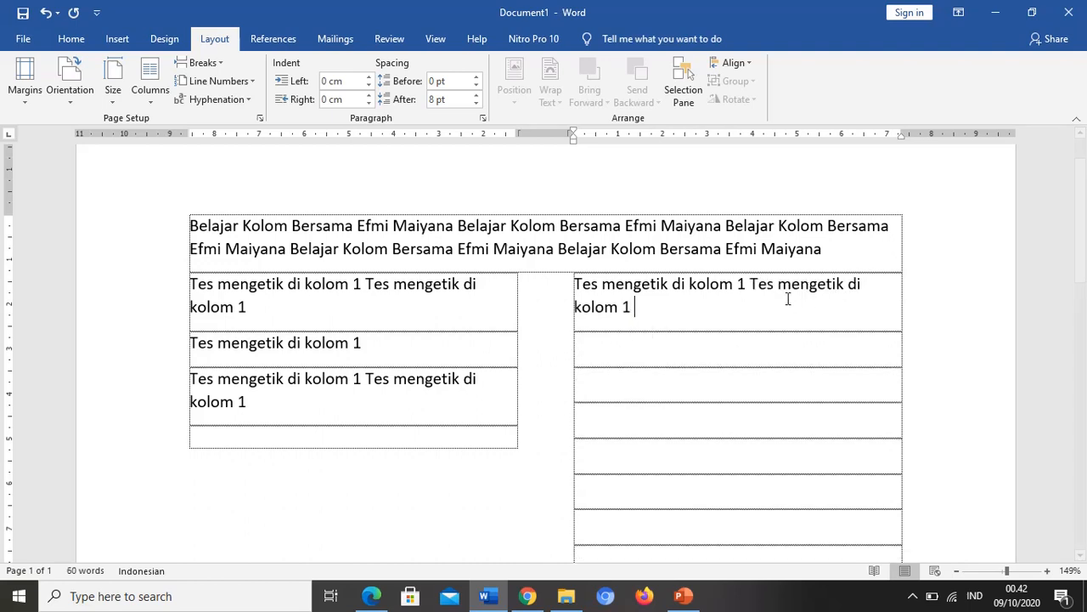
key(ctrl+v)
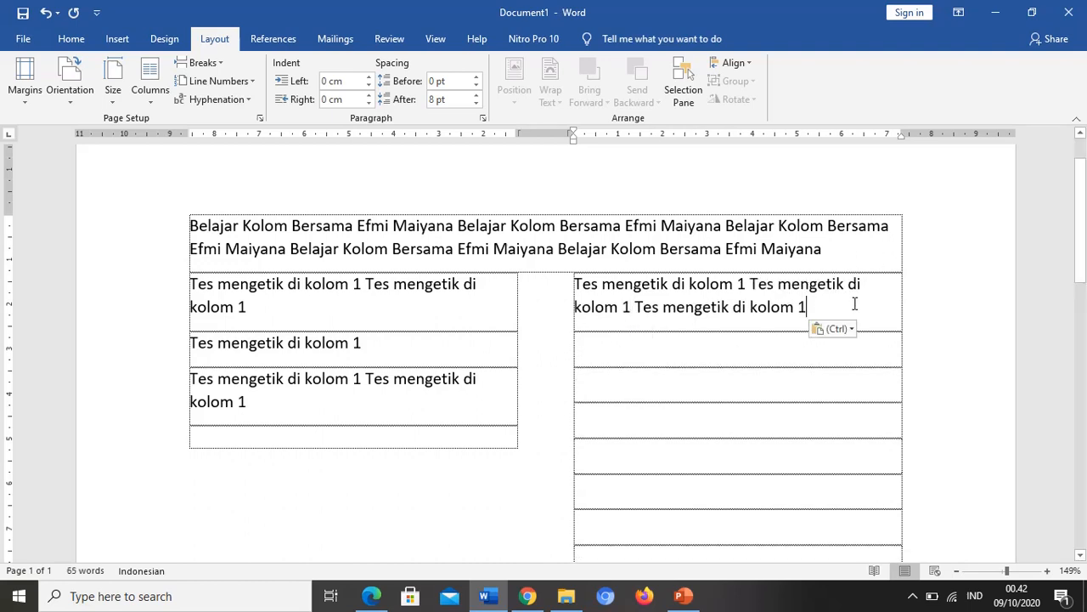
key(ctrl+v)
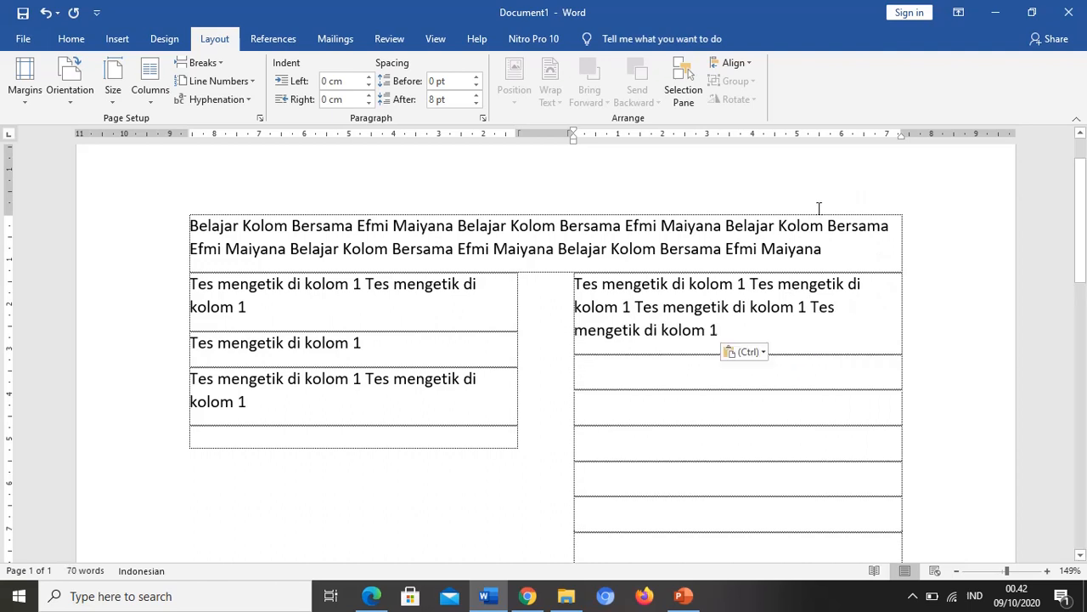
Copy the second column's four-sentence paragraph and paste it into the blank paragraph below.
drag(572, 287, 719, 329)
key(ctrl+c)
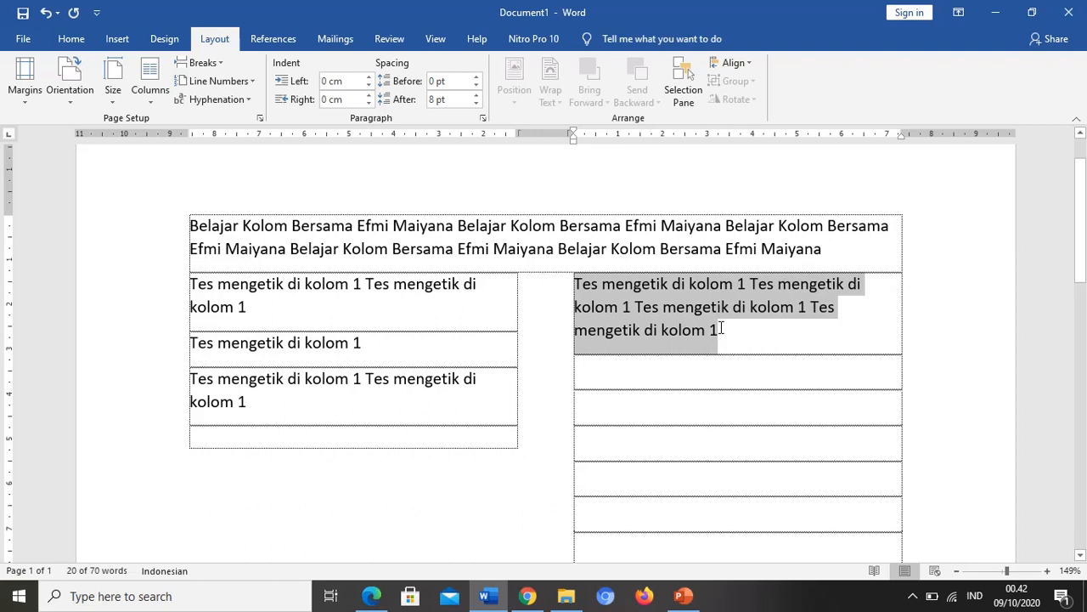
click(740, 345)
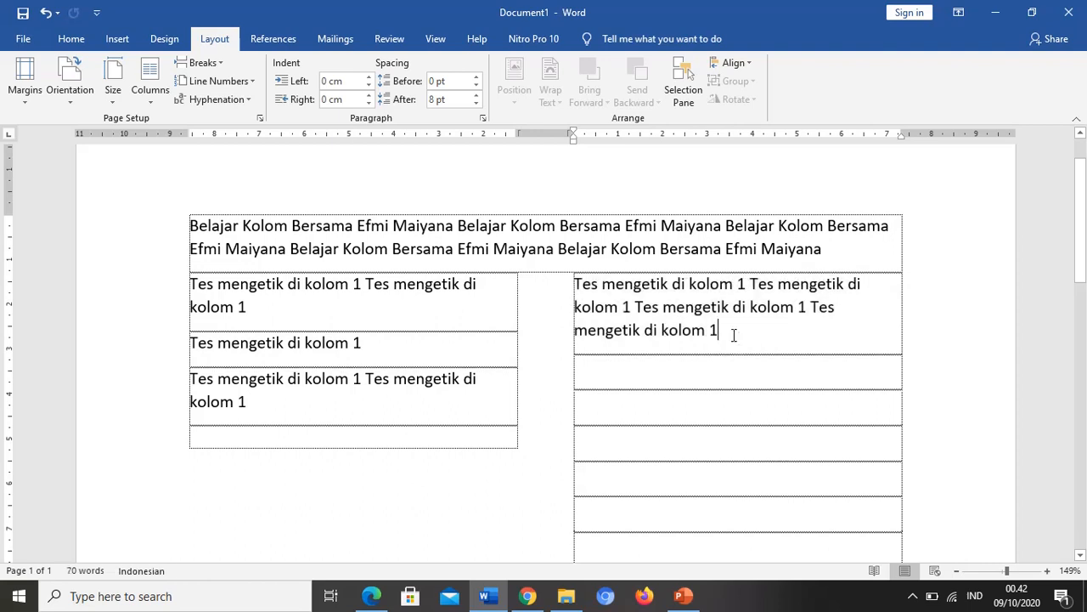
key(Down)
key(ctrl+v)
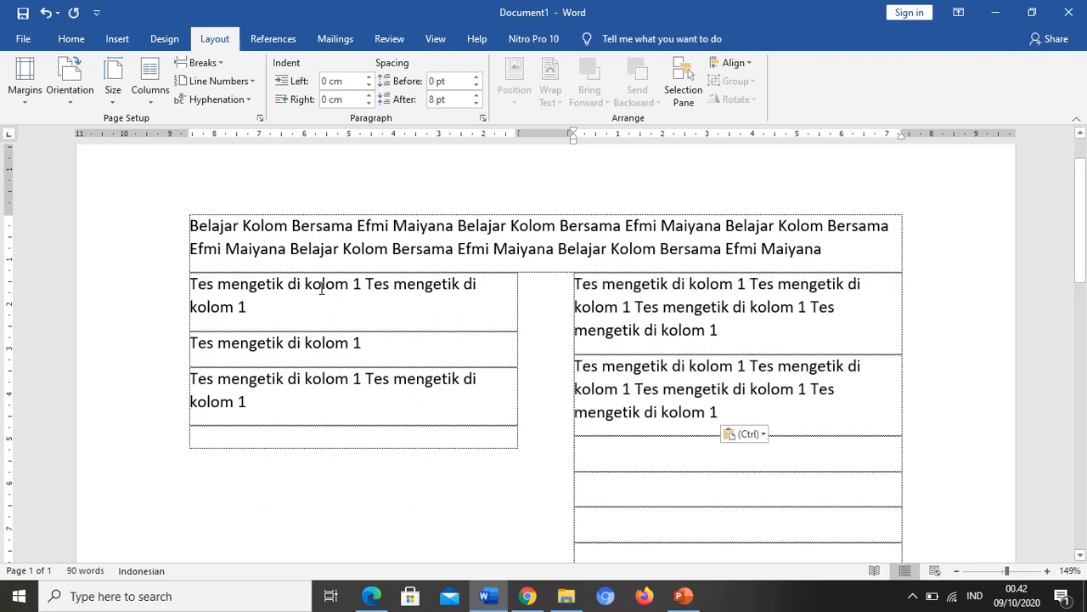
Merge the first column's three paragraphs into one by deleting the paragraph breaks between them.
click(302, 308)
key(Delete)
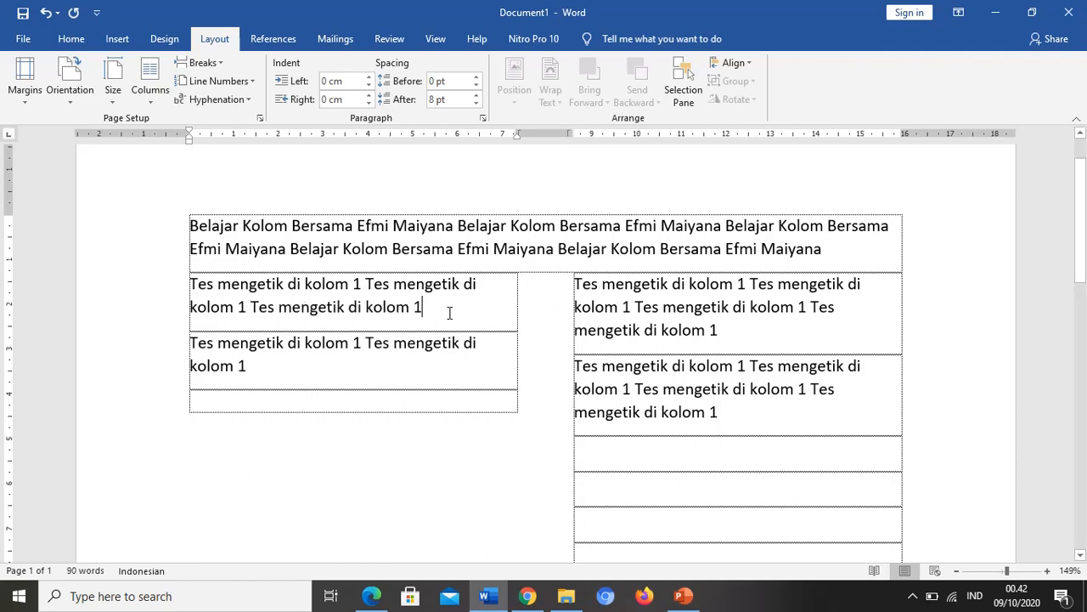
key(Delete)
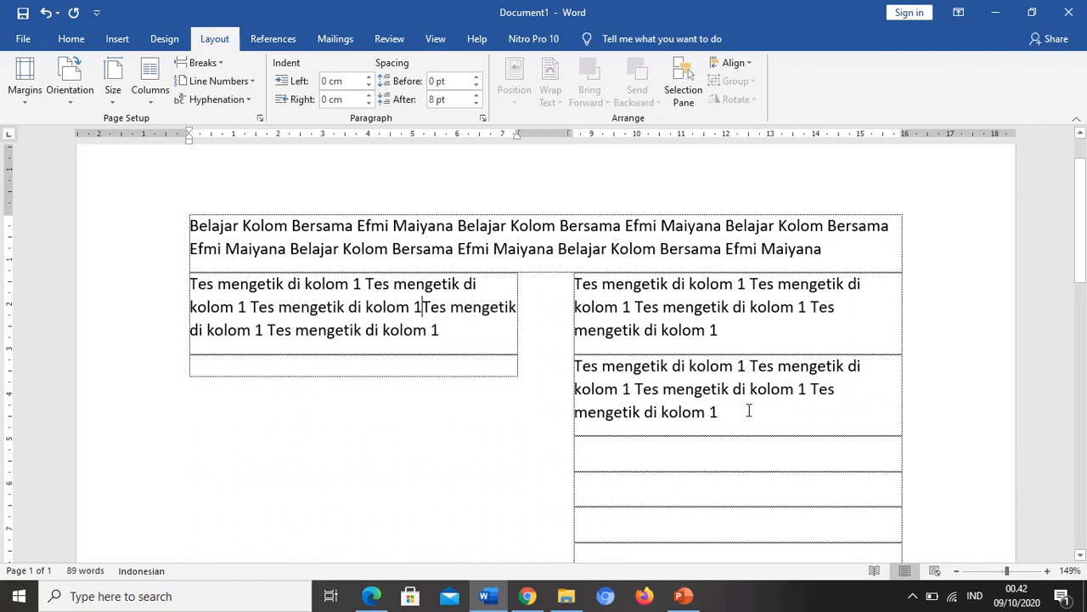
Paste the copied four-sentence text as a new paragraph below the first column's merged paragraph.
click(470, 338)
key(Return)
text(Tes mengetik di kolom 1 Tes mengetik di kolom 1 Tes mengetik di kolom 1)
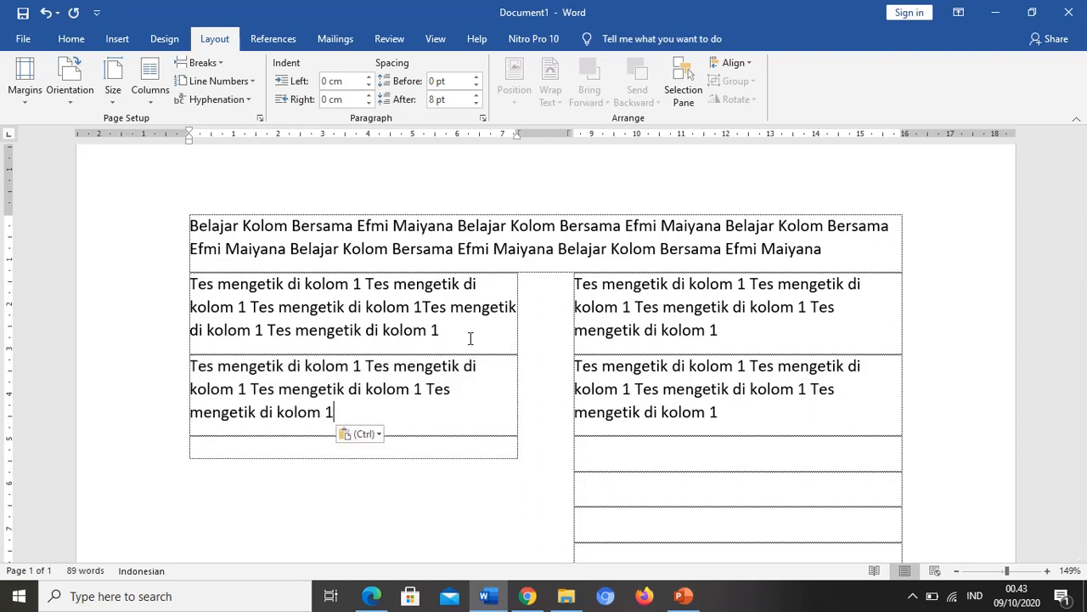
Apply the One column preset from this point forward, starting at the blank paragraph below the second column's text.
click(727, 417)
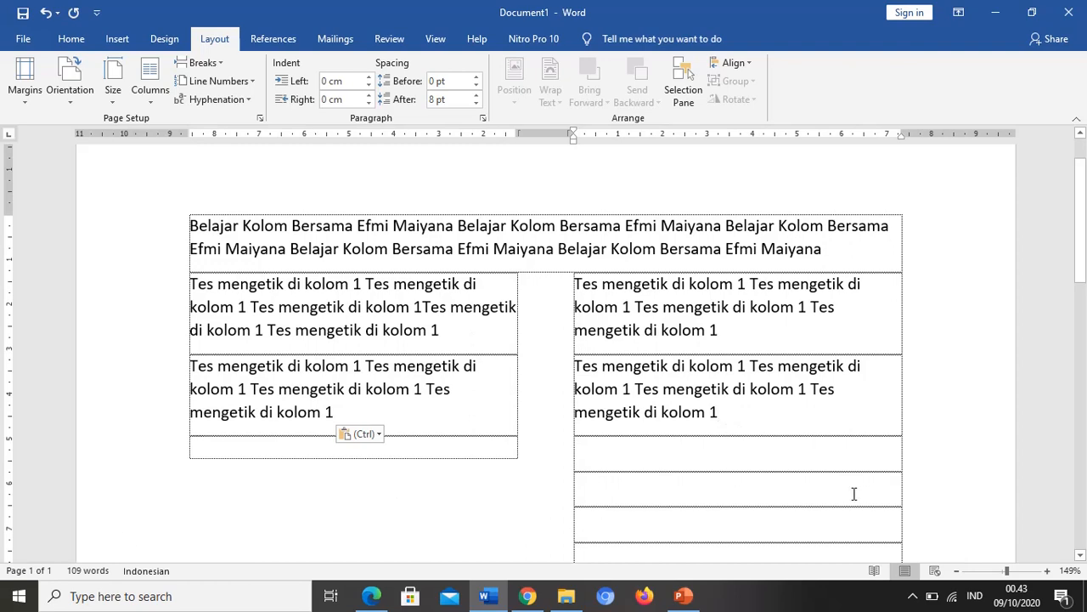
drag(1085, 263, 1081, 320)
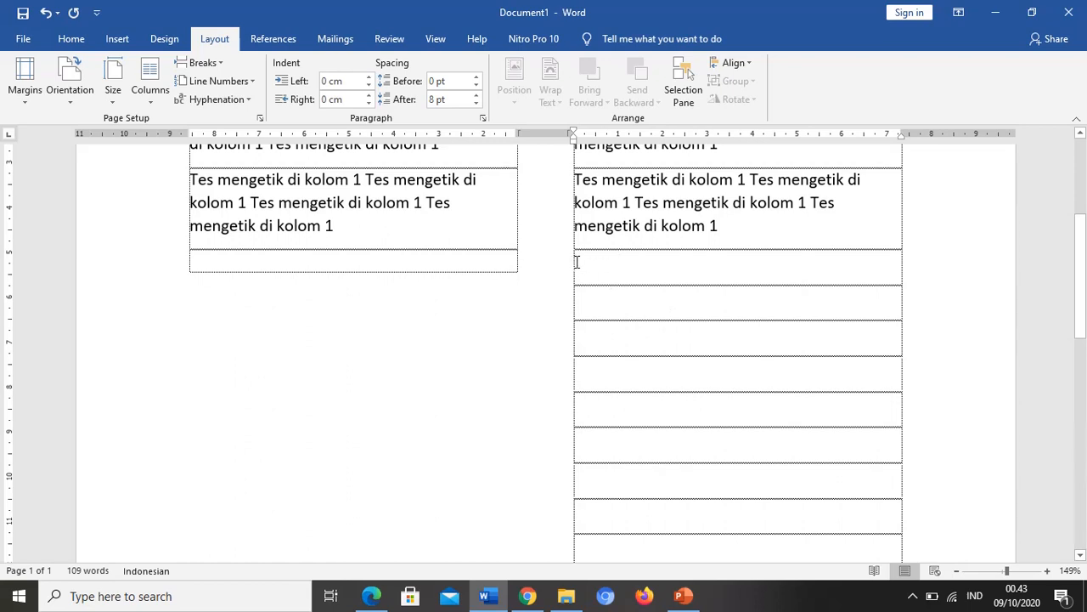
click(152, 99)
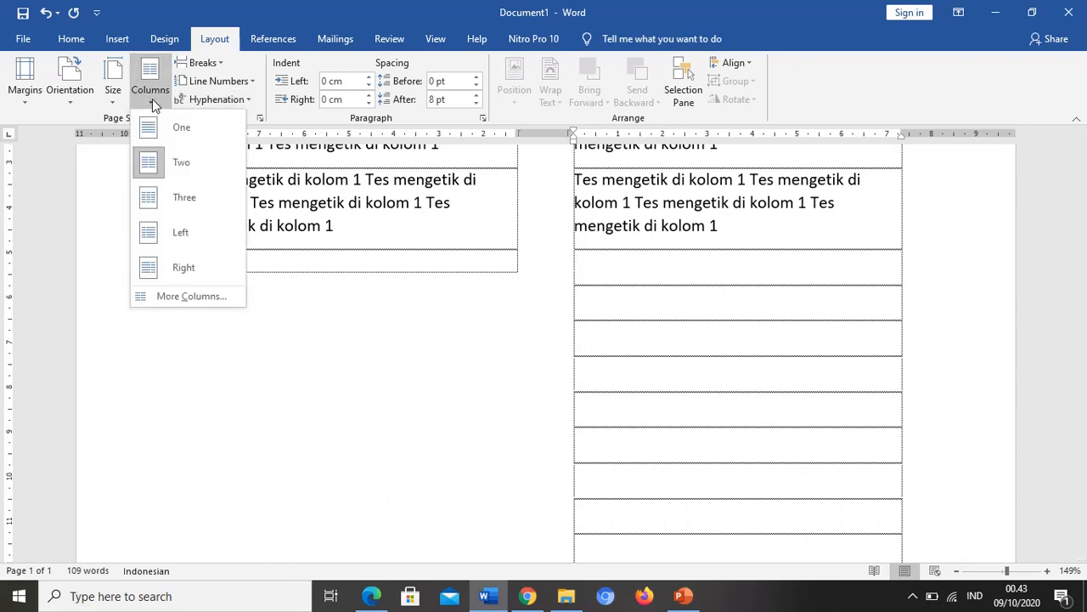
click(202, 297)
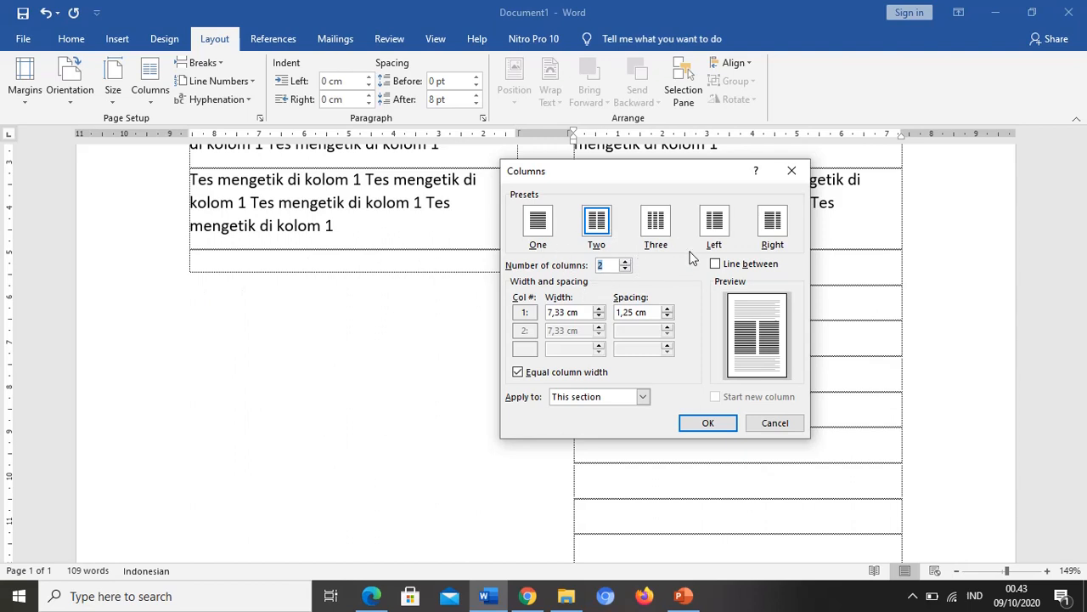
click(535, 235)
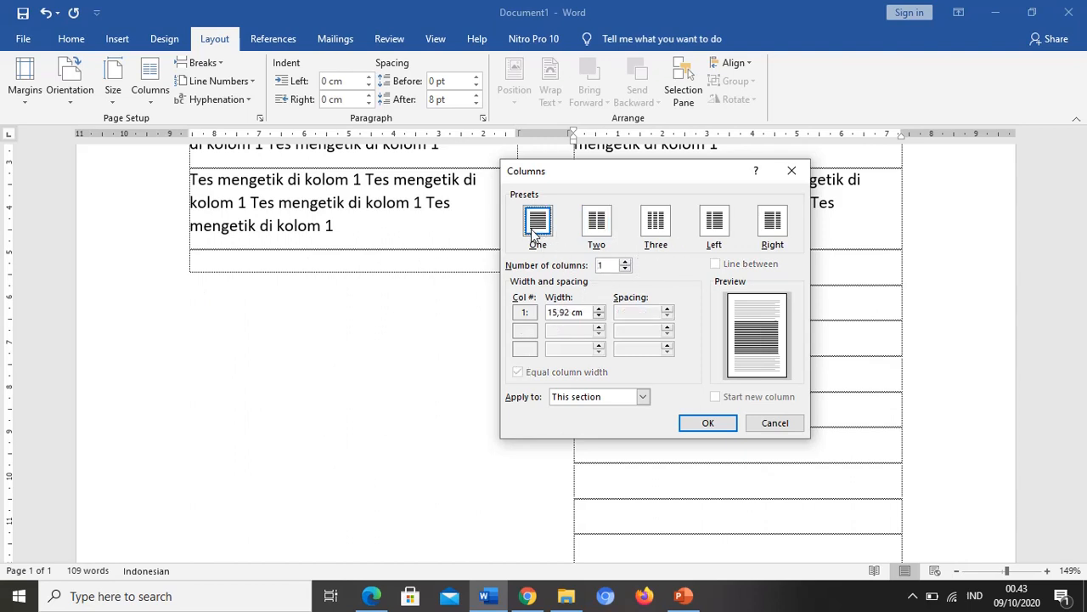
click(644, 397)
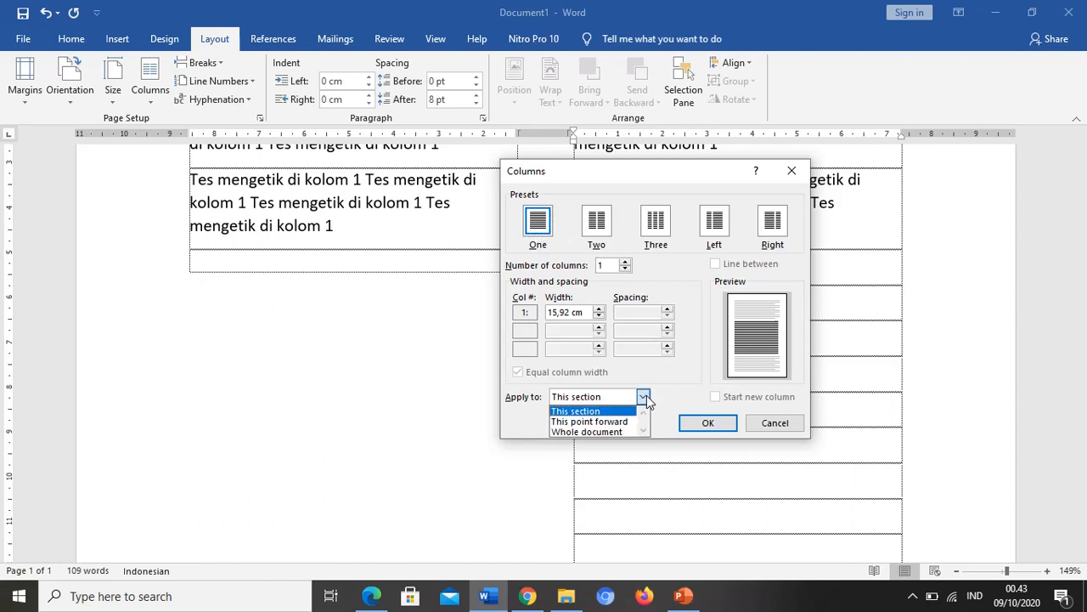
click(613, 422)
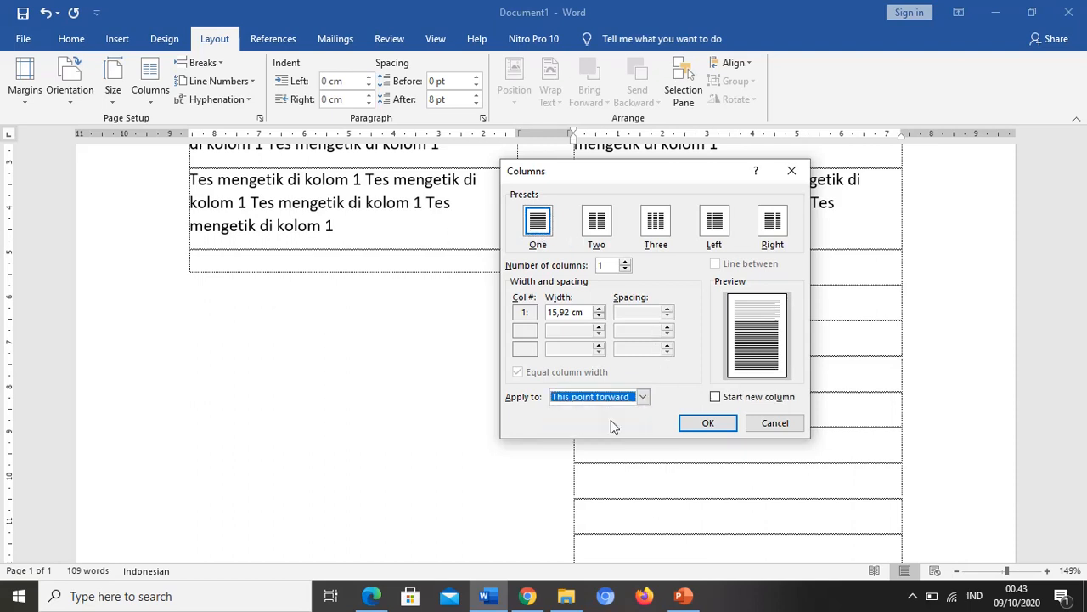
click(707, 425)
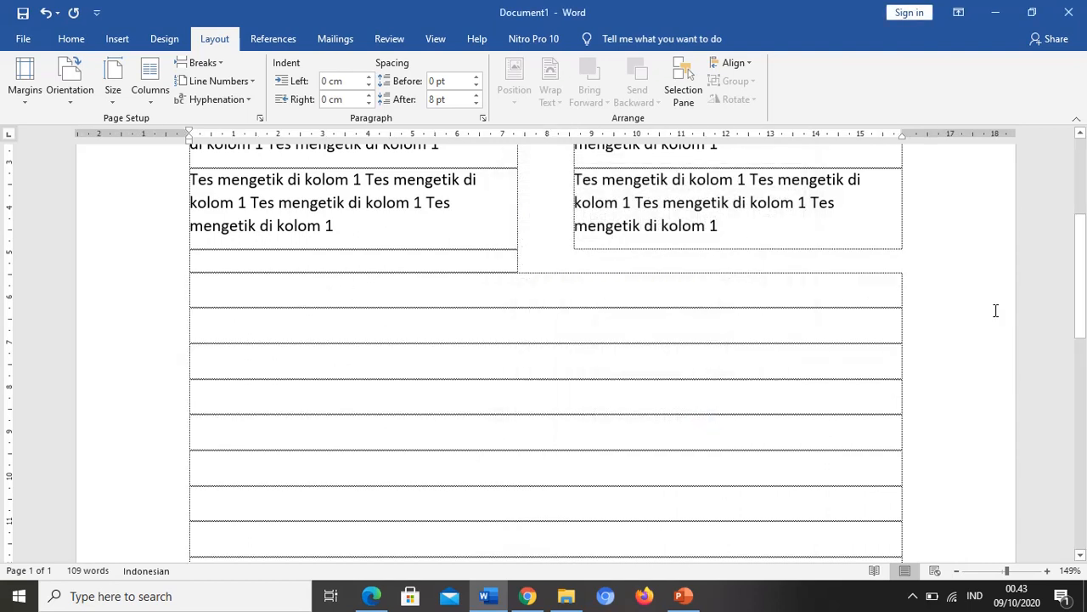
drag(1080, 285, 1085, 246)
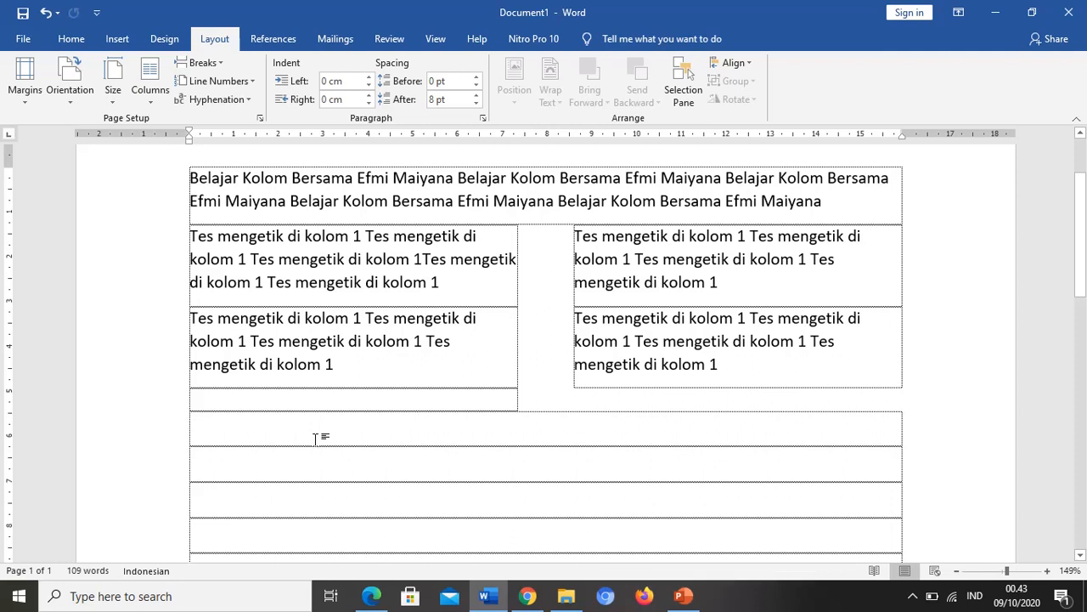
Copy the document's opening one-column paragraph and paste it into the first blank paragraph below the two-column section.
drag(188, 179, 828, 204)
key(ctrl+c)
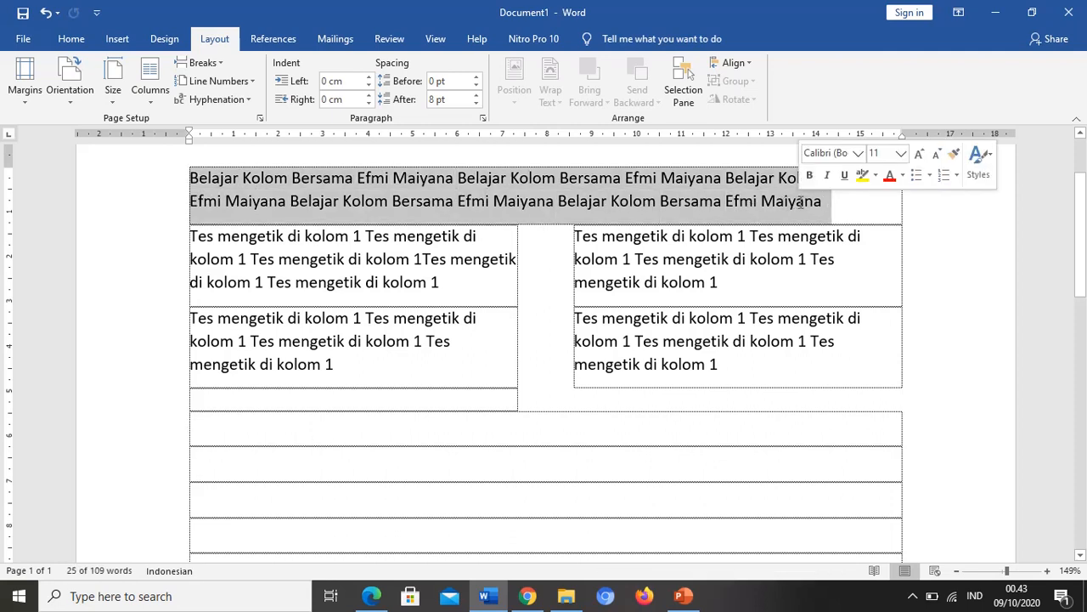
click(273, 428)
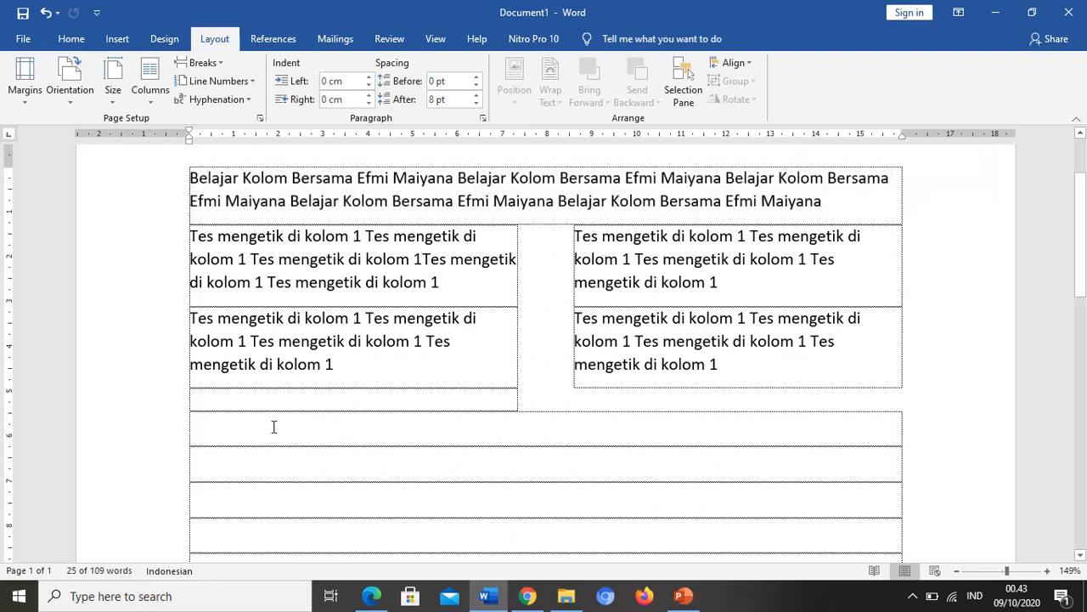
double_click(272, 427)
key(ctrl+v)
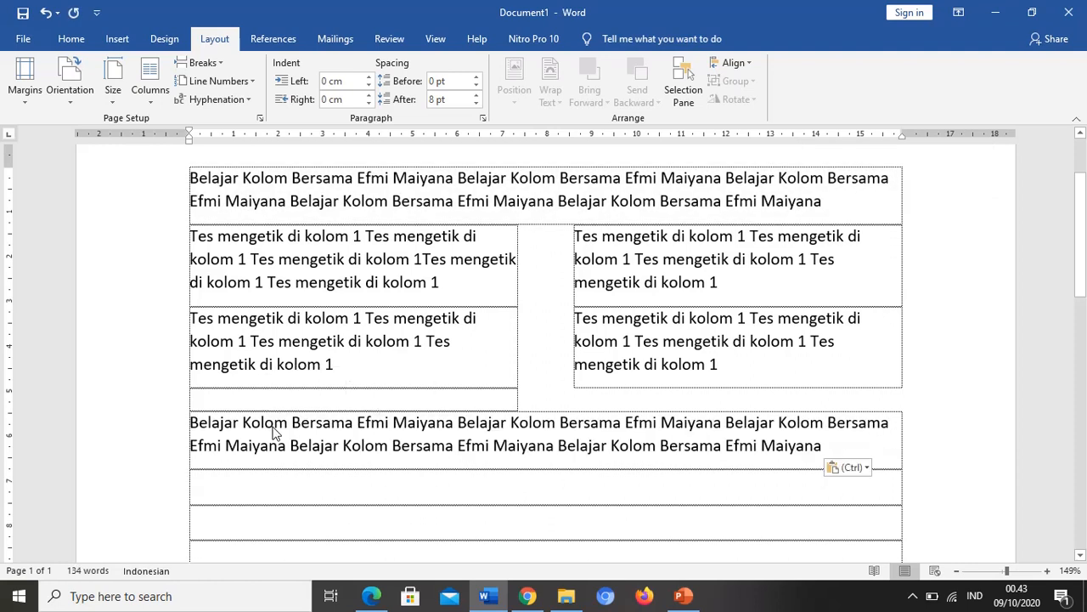
Paste the opening paragraph a second time below the first copy and delete the blank paragraph between the two copies.
key(ctrl)
click(830, 440)
key(Down)
key(Down)
key(ctrl+v)
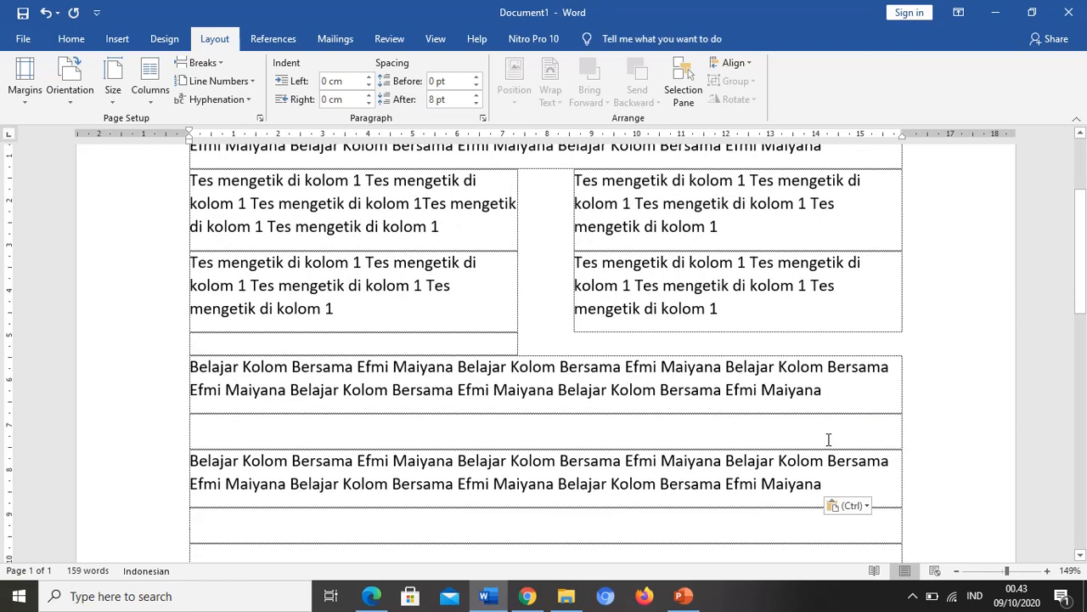
key(BackSpace)
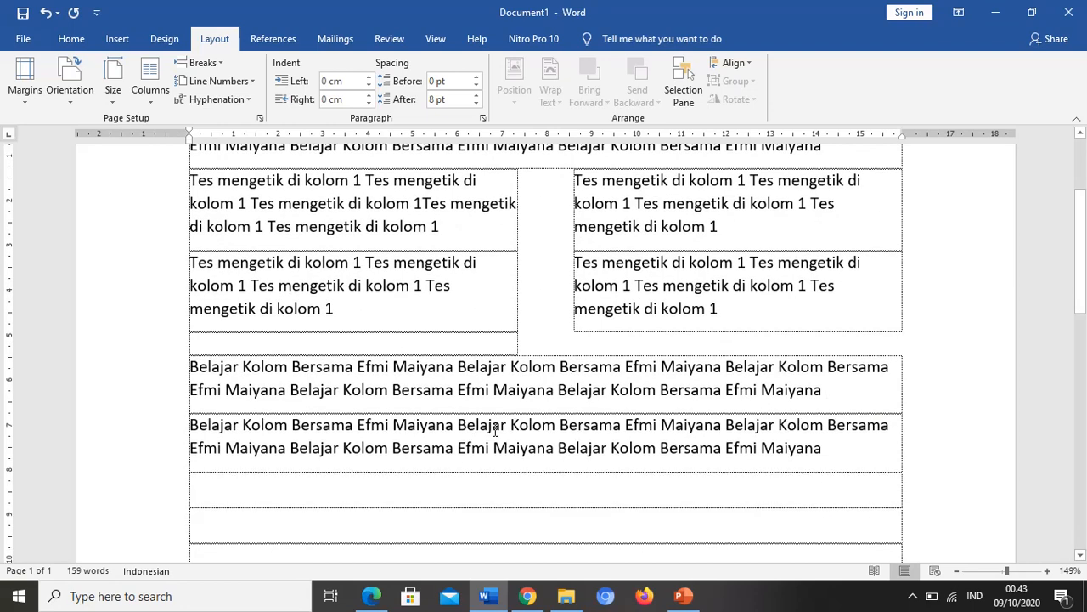
mouse_move(1081, 292)
mouse_down()
mouse_move(1081, 249)
mouse_move(1082, 276)
mouse_up()
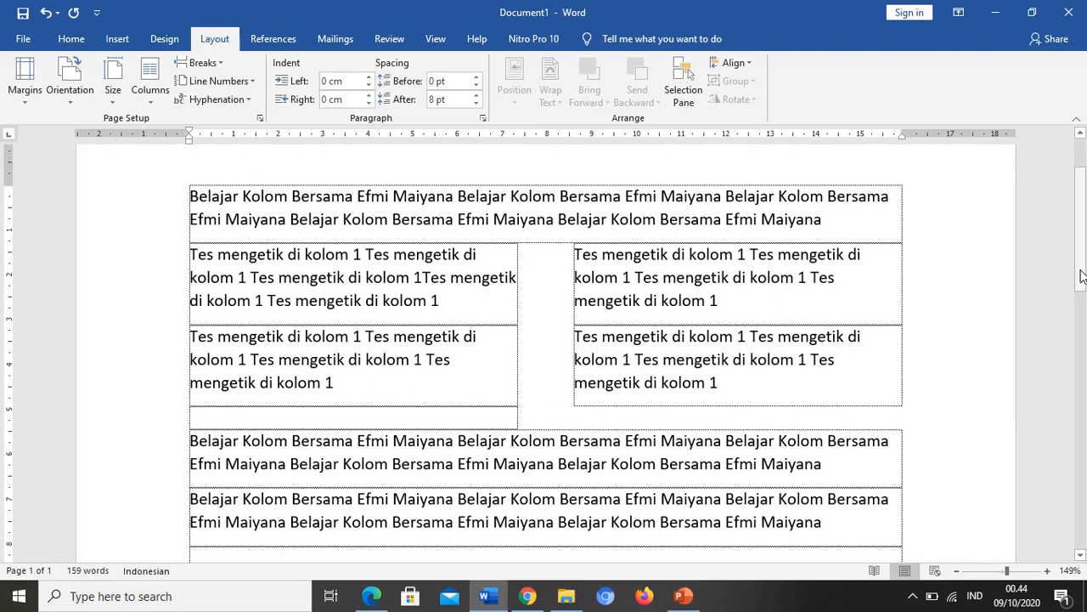
click(157, 103)
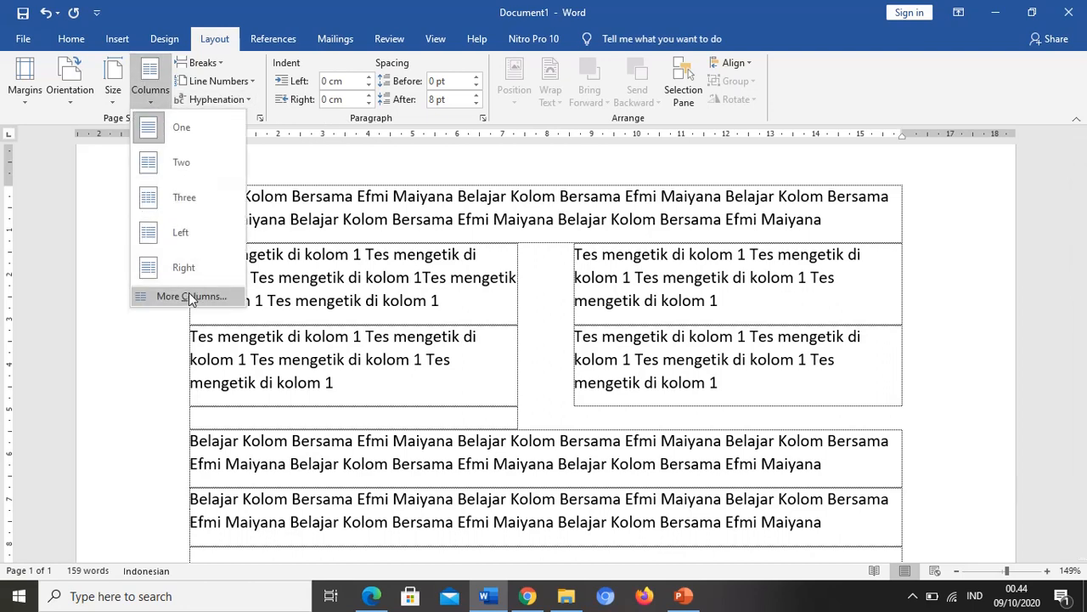
click(190, 294)
click(644, 396)
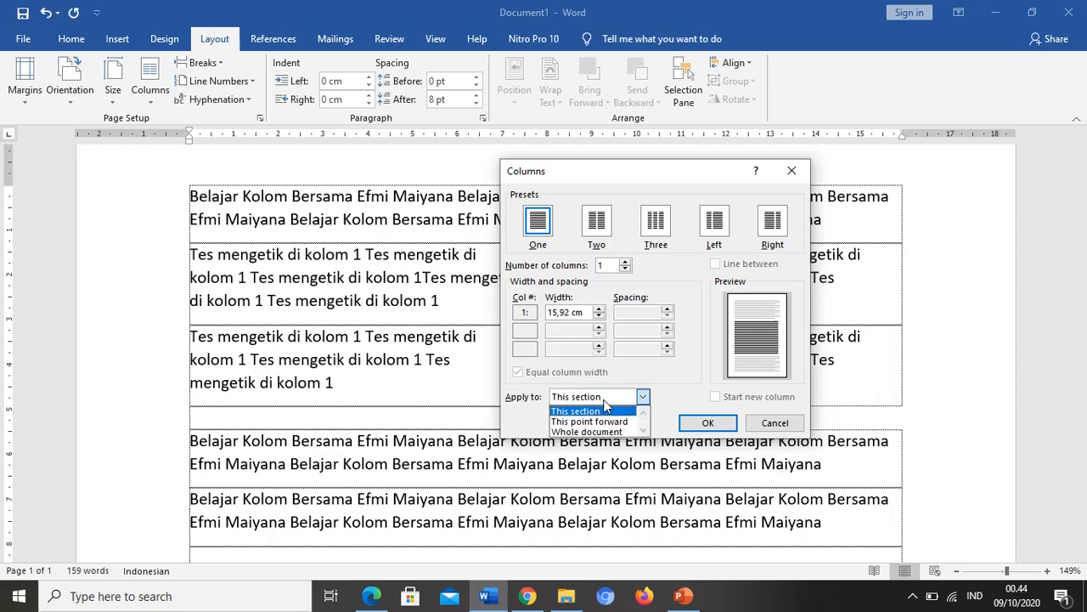
click(775, 423)
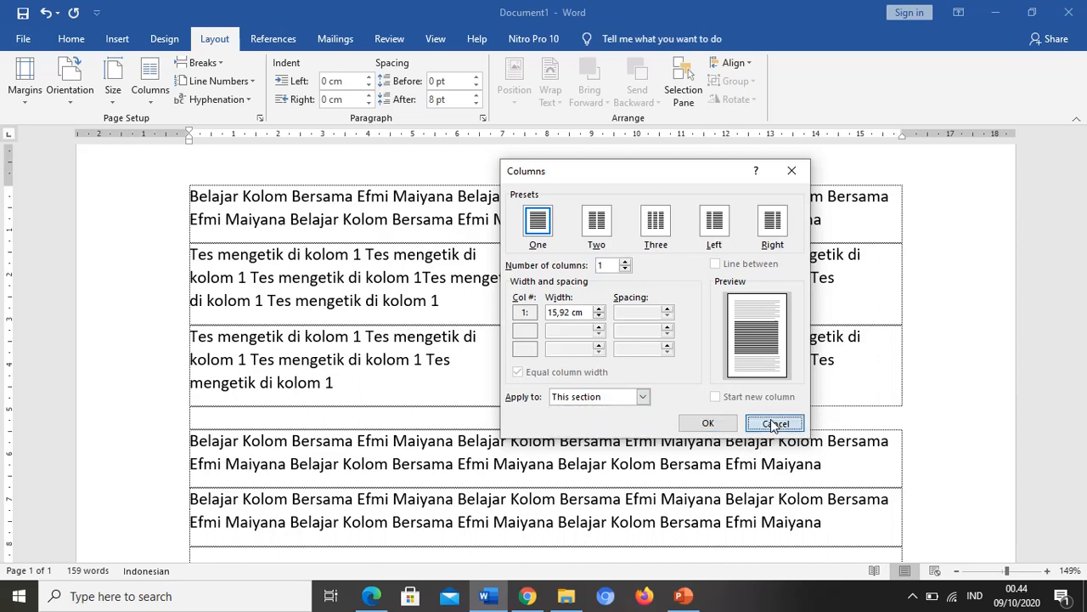
click(775, 422)
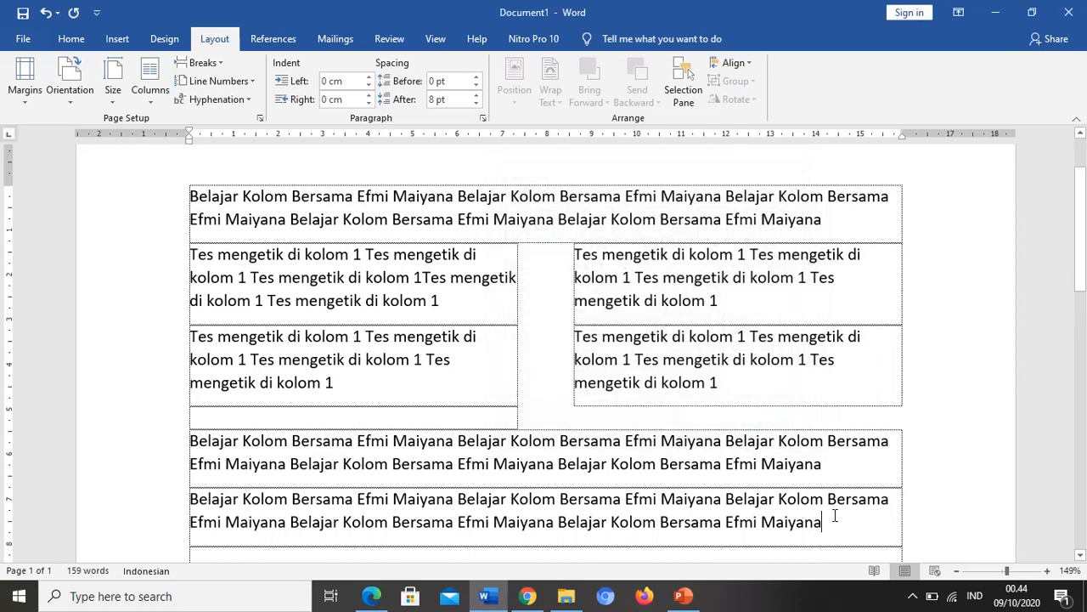
Add a blank paragraph after the second pasted copy and select both pasted paragraphs below the two-column section.
key(Return)
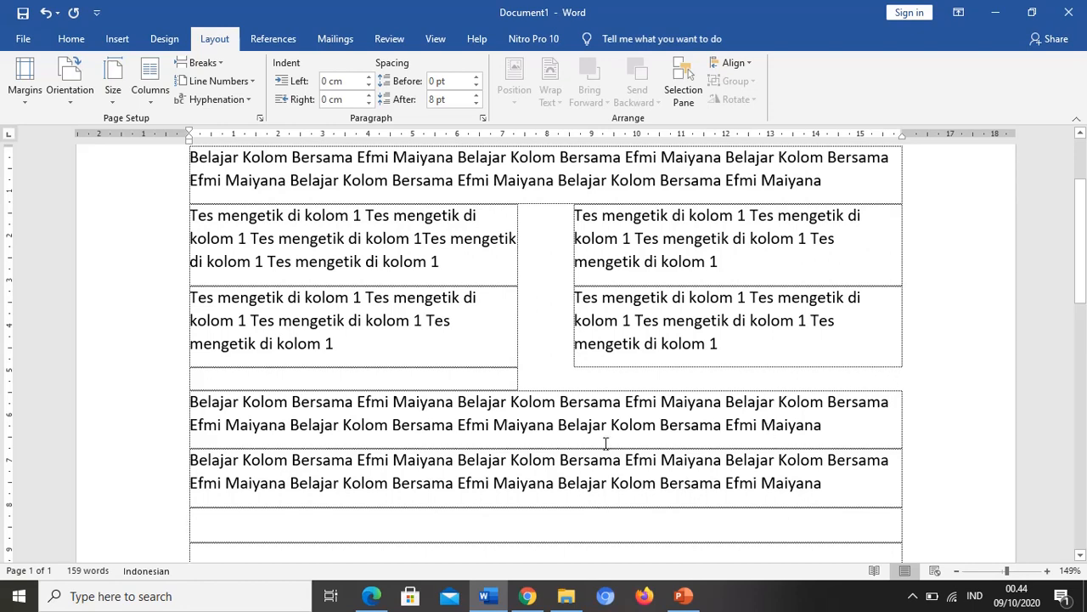
double_click(168, 399)
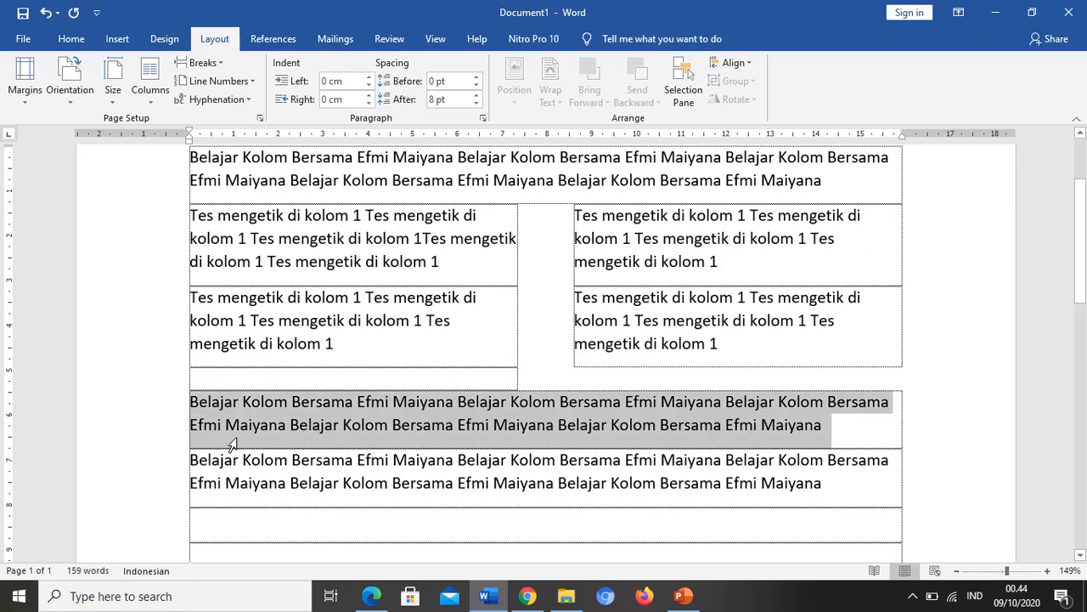
drag(298, 462, 338, 484)
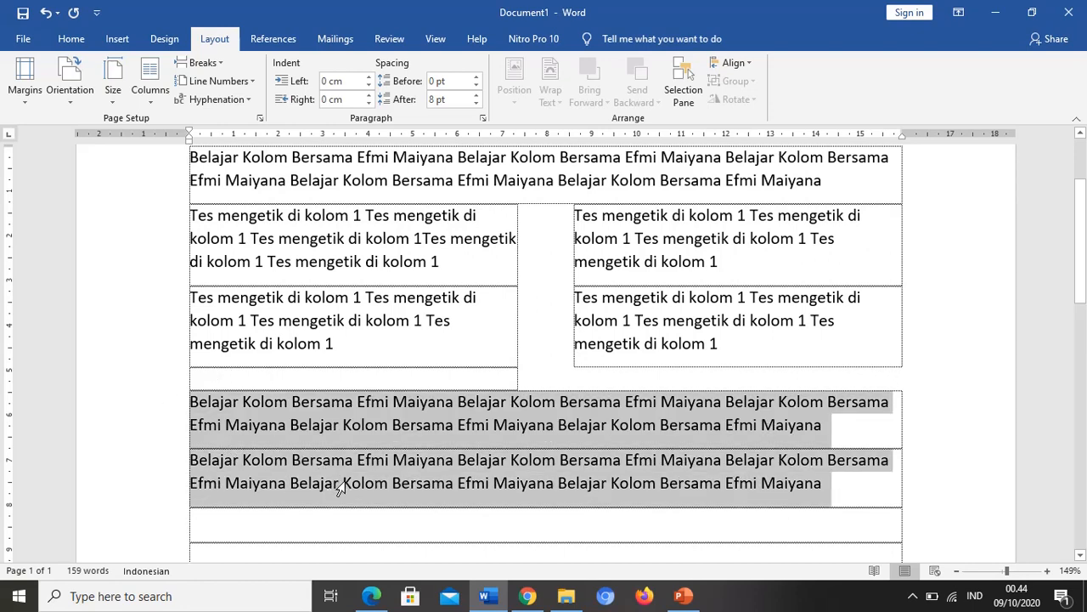
click(274, 405)
drag(172, 413, 203, 495)
Try the Two column preset on the two selected paragraphs and undo it.
click(151, 93)
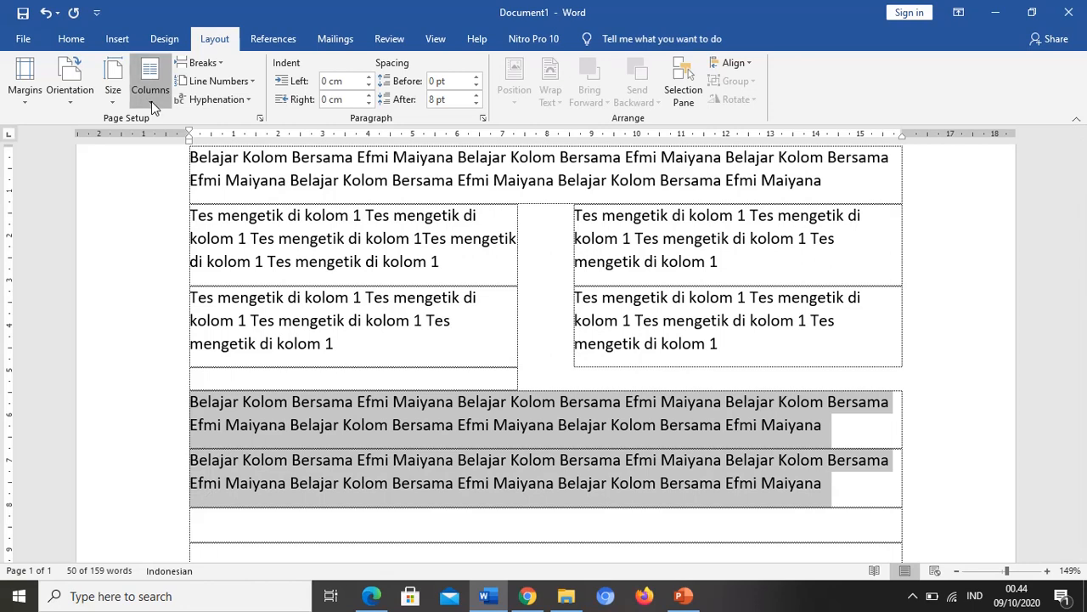
click(181, 164)
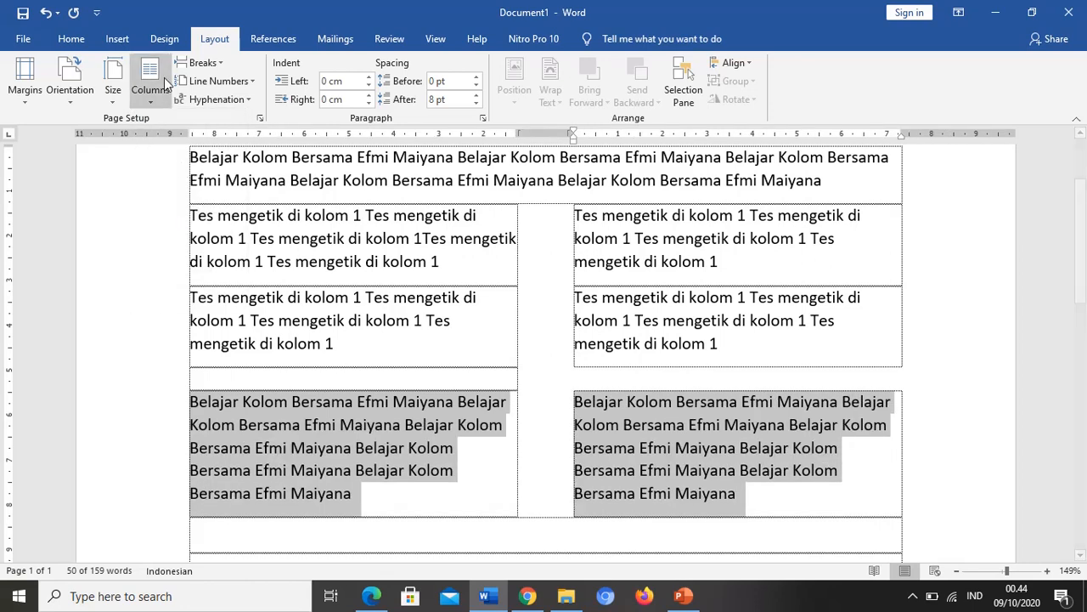
key(ctrl+z)
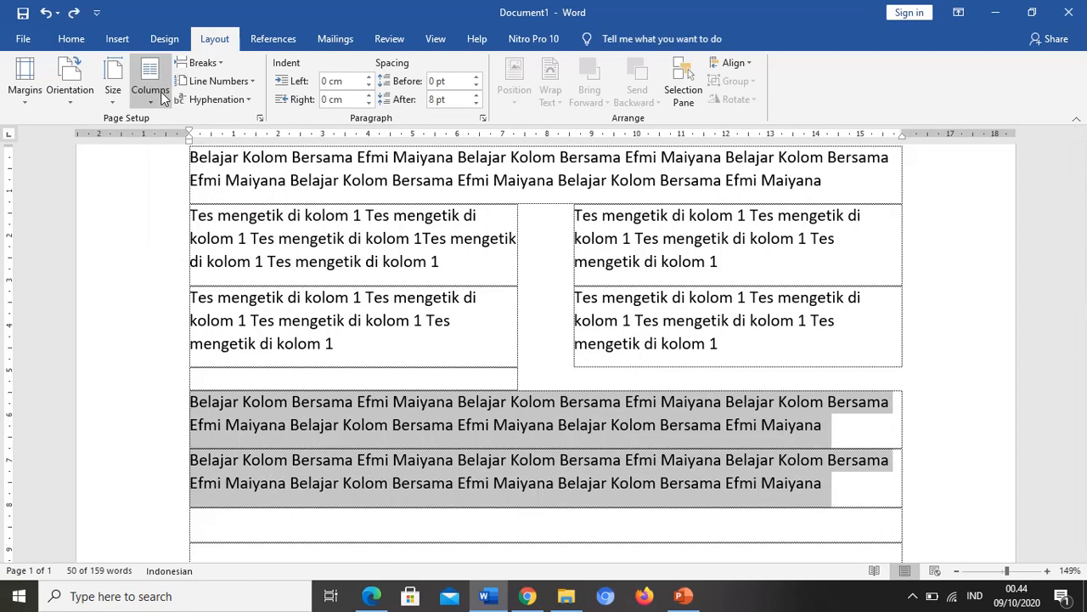
Apply the Three column preset to the two selected paragraphs and deselect them.
click(158, 104)
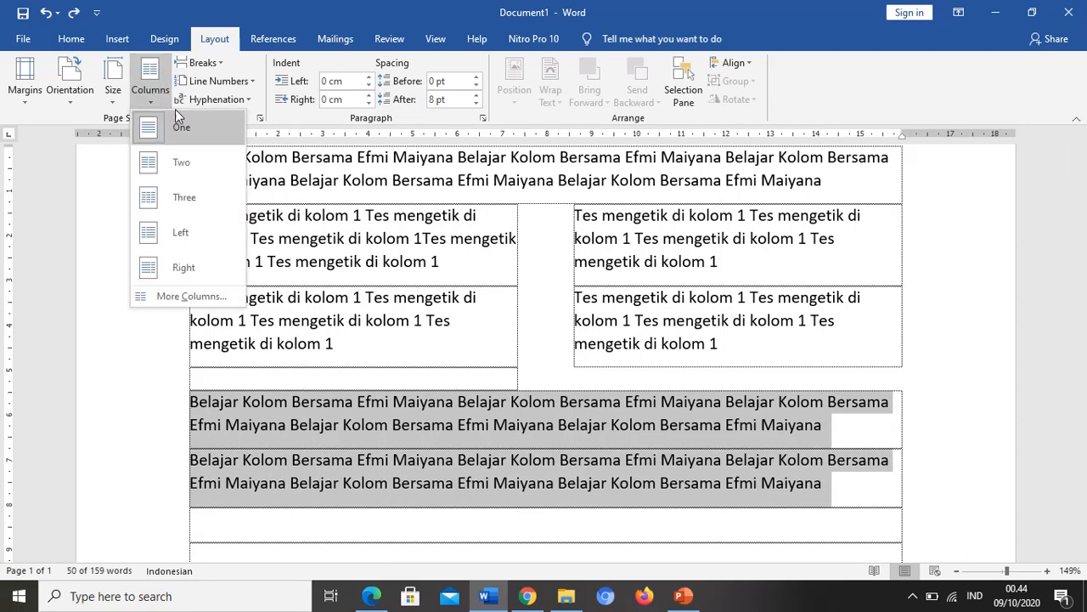
click(192, 198)
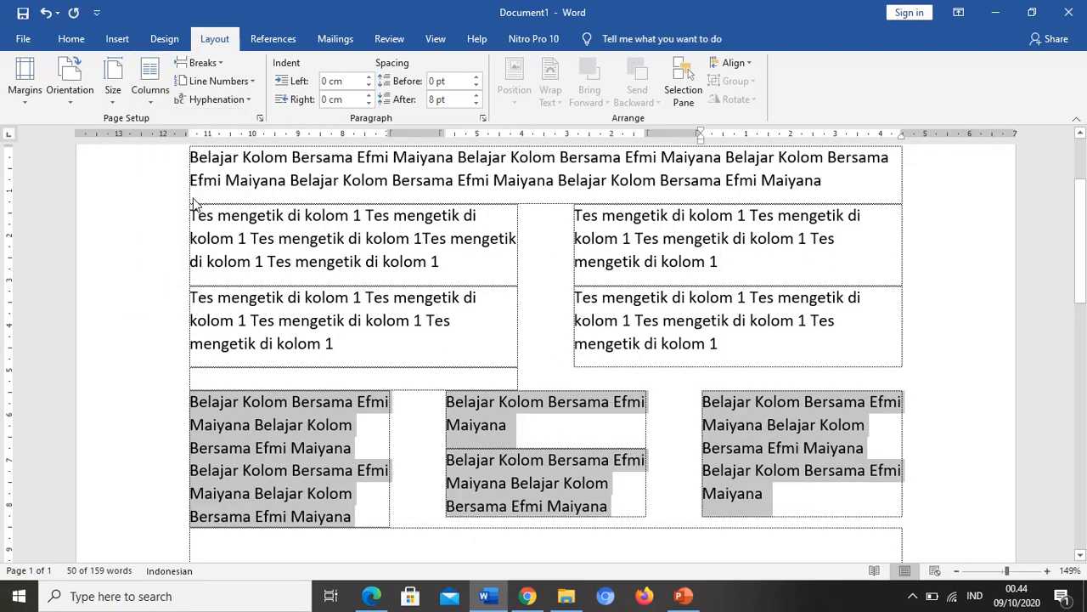
click(935, 518)
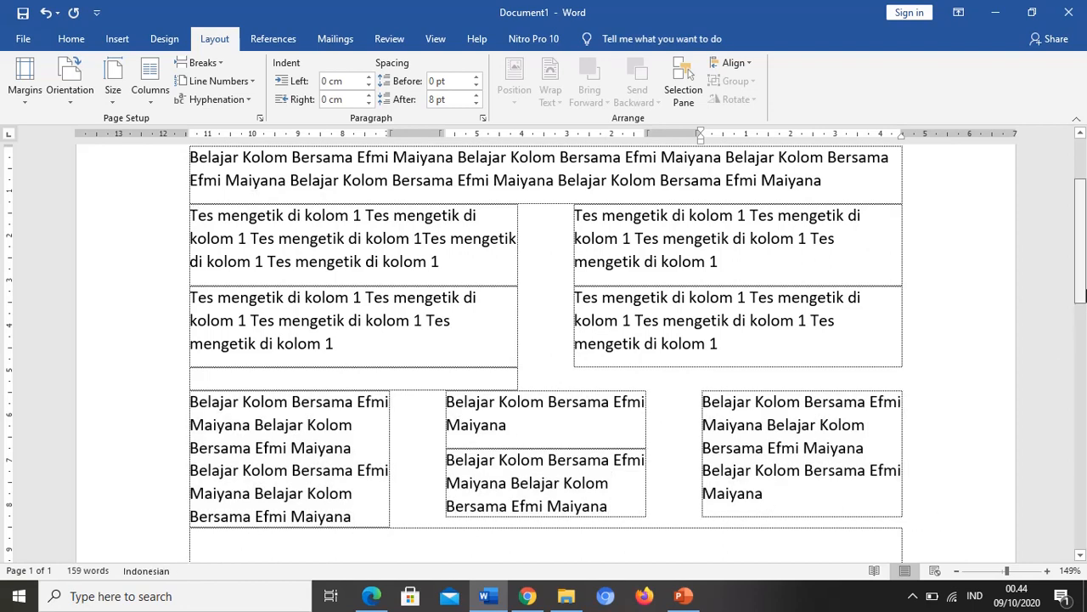
Enter "Tes belajar kolom" in the one-column area below the three columns, leaving one blank paragraph above it.
drag(1086, 295, 1086, 334)
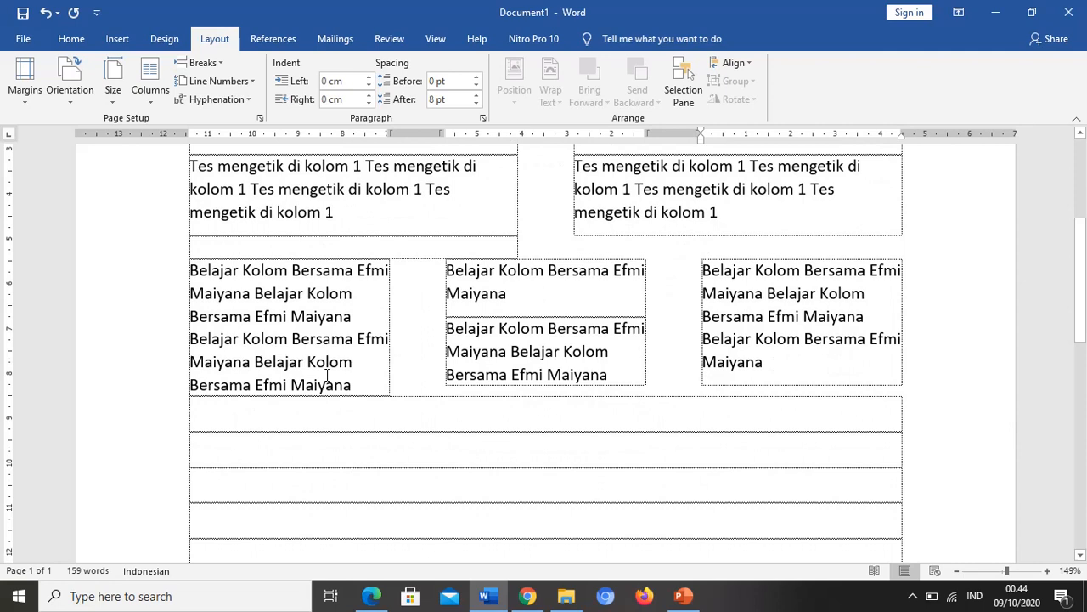
click(269, 424)
text(gd)
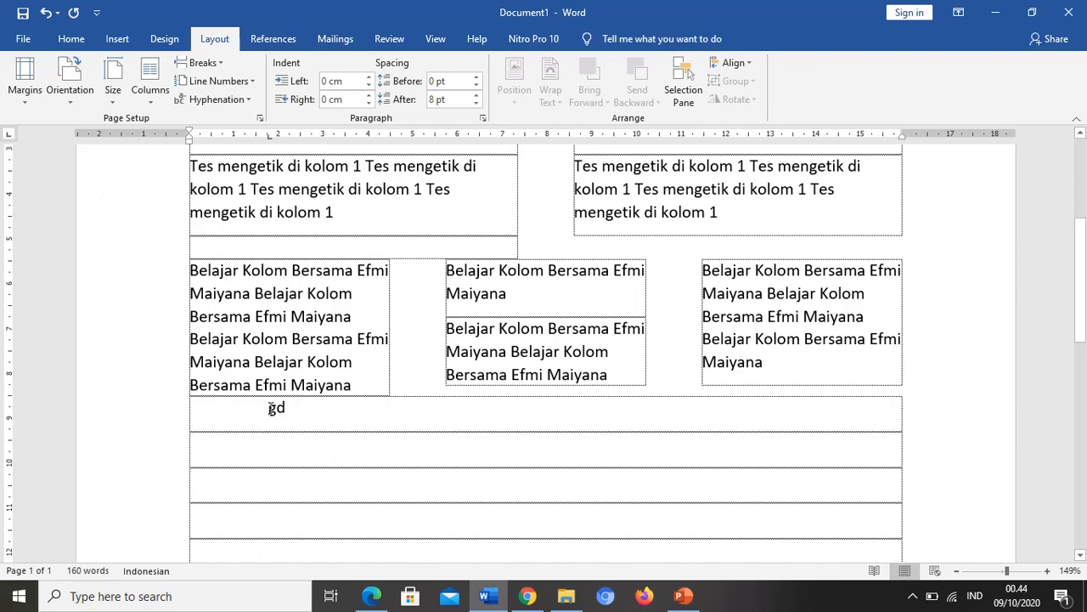
key(BackSpace)
key(Return)
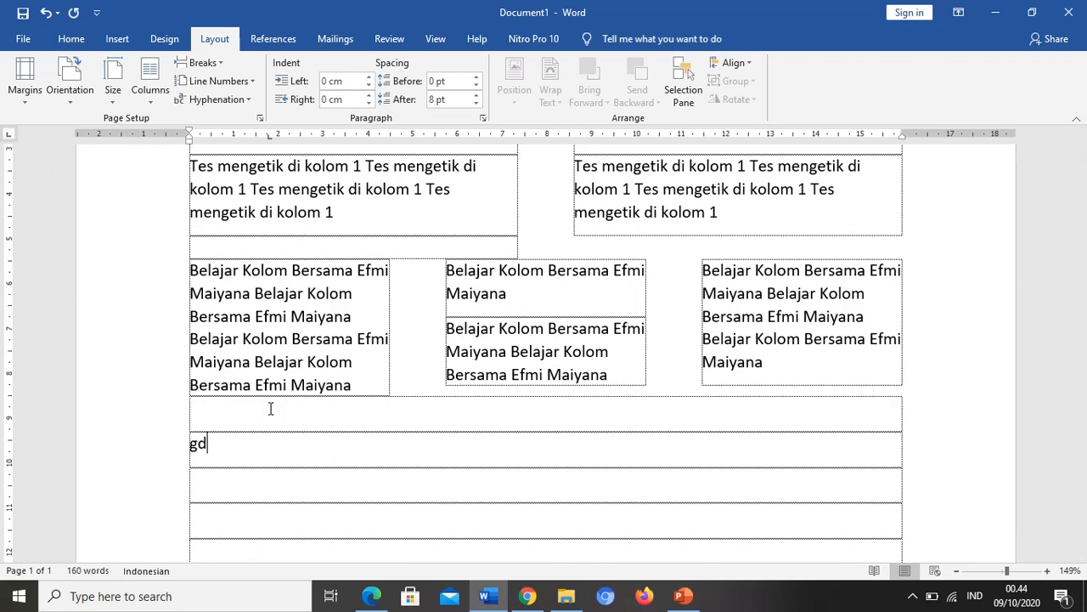
key(BackSpace)
key(BackSpace)
text(Tes belajar kolom)
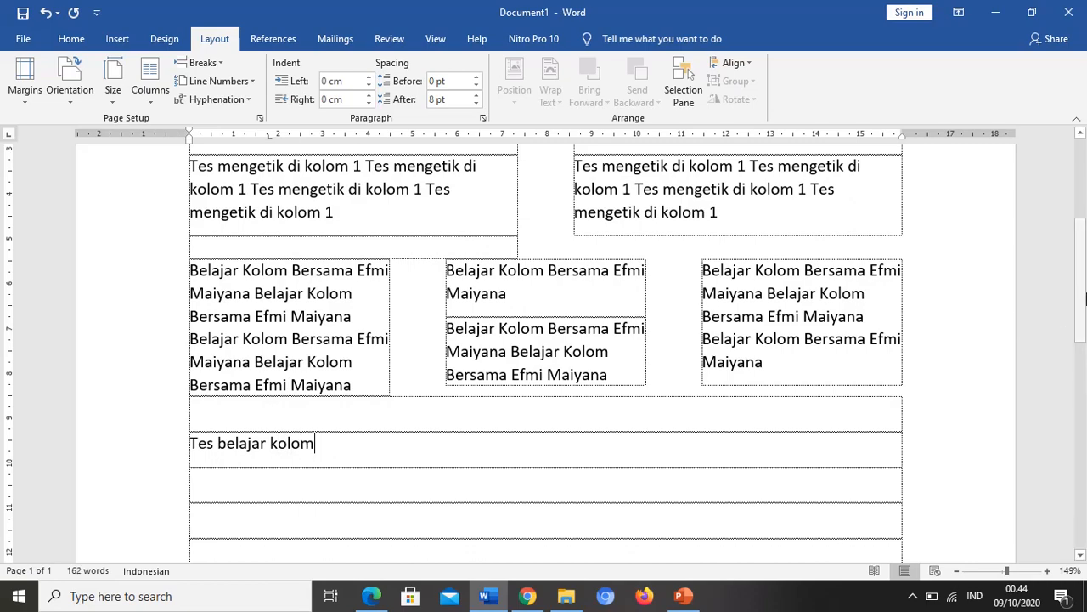
drag(1083, 311, 1084, 245)
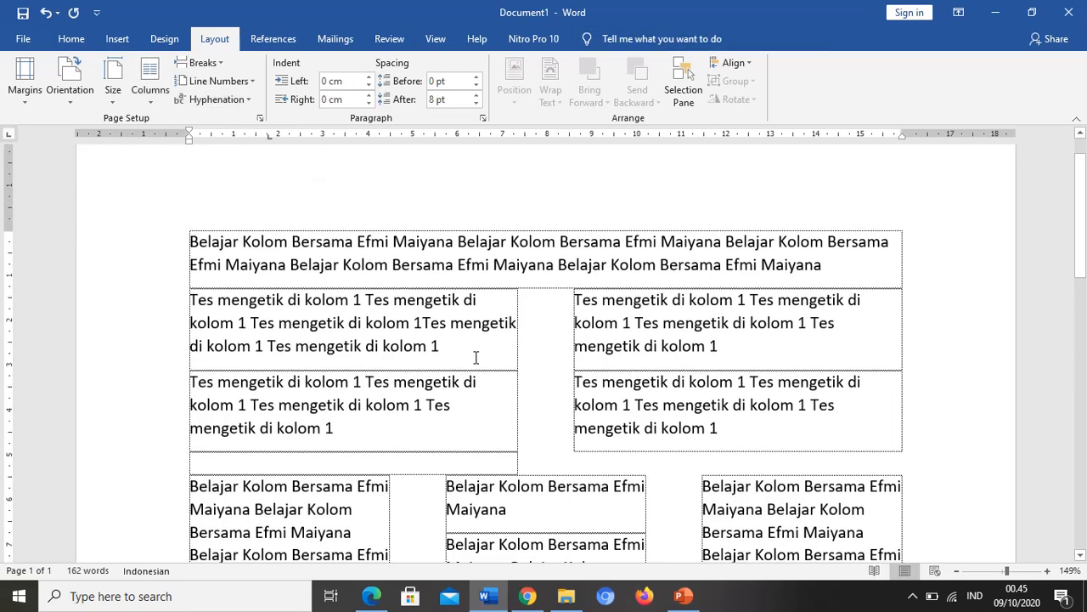
Switch to the PowerPoint presentation, view the Column and Drop Cap instruction slides full screen, and exit the slide show.
click(683, 597)
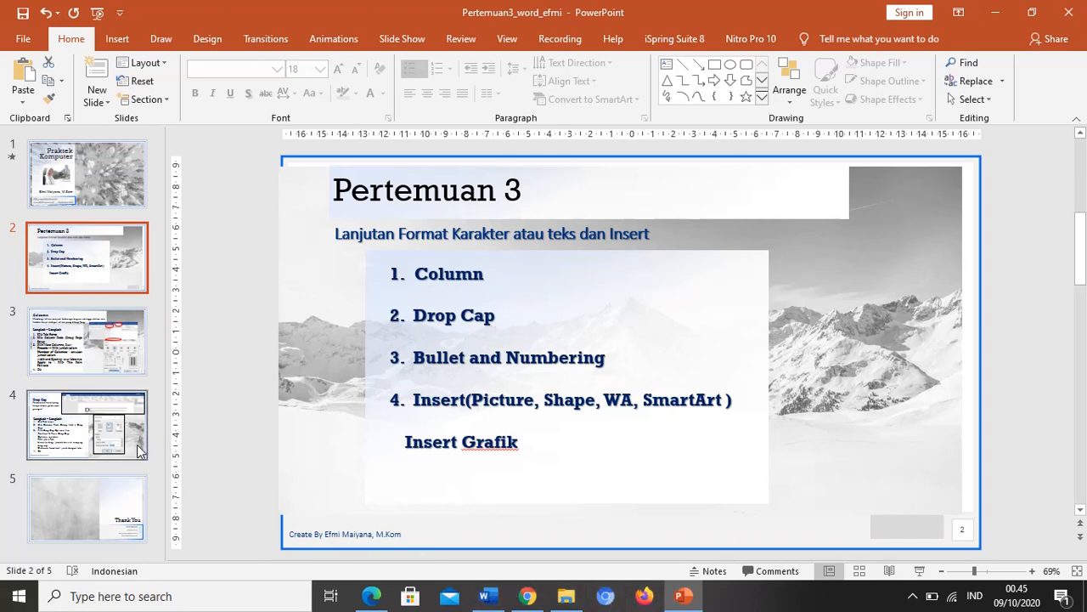
click(918, 574)
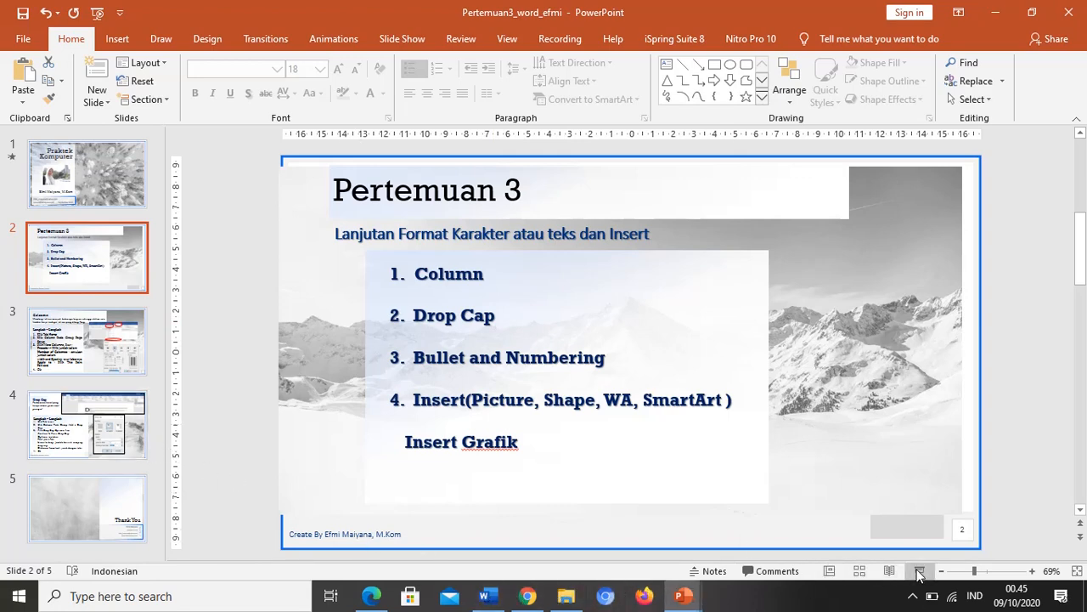
click(668, 489)
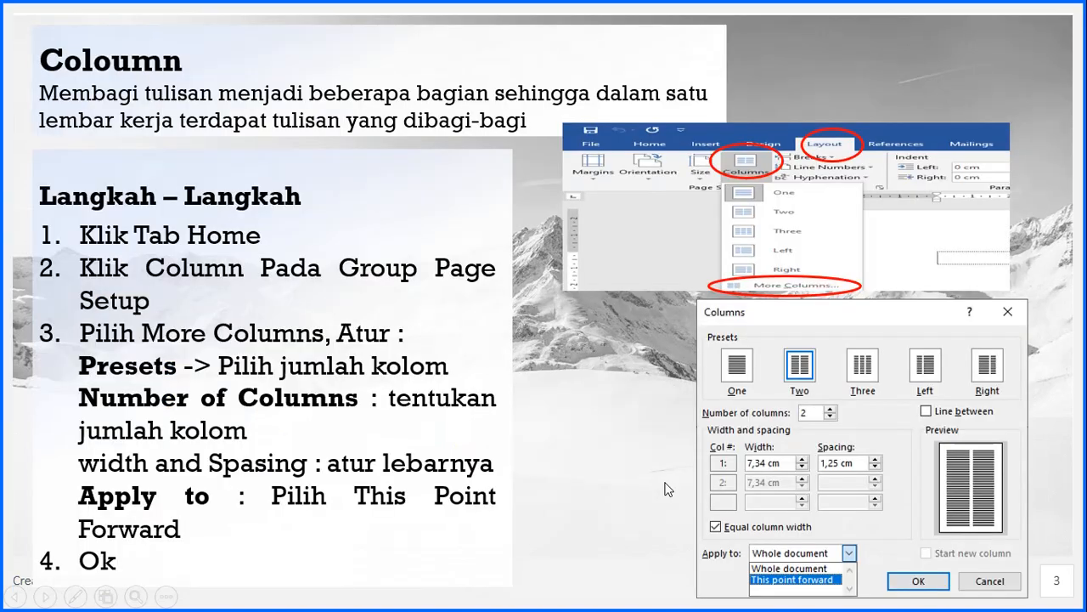
click(667, 488)
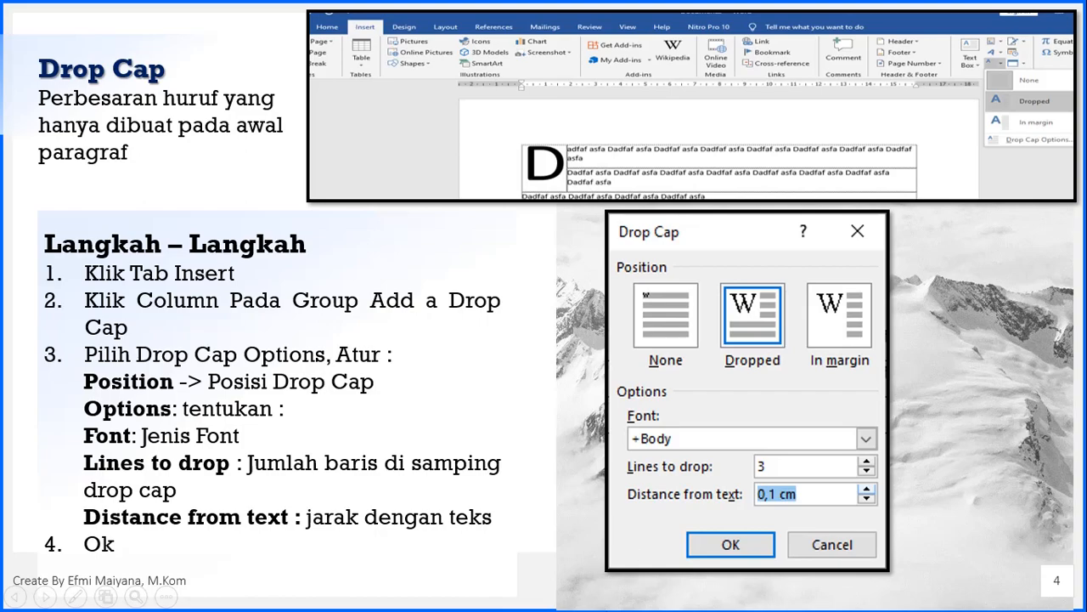
key(Escape)
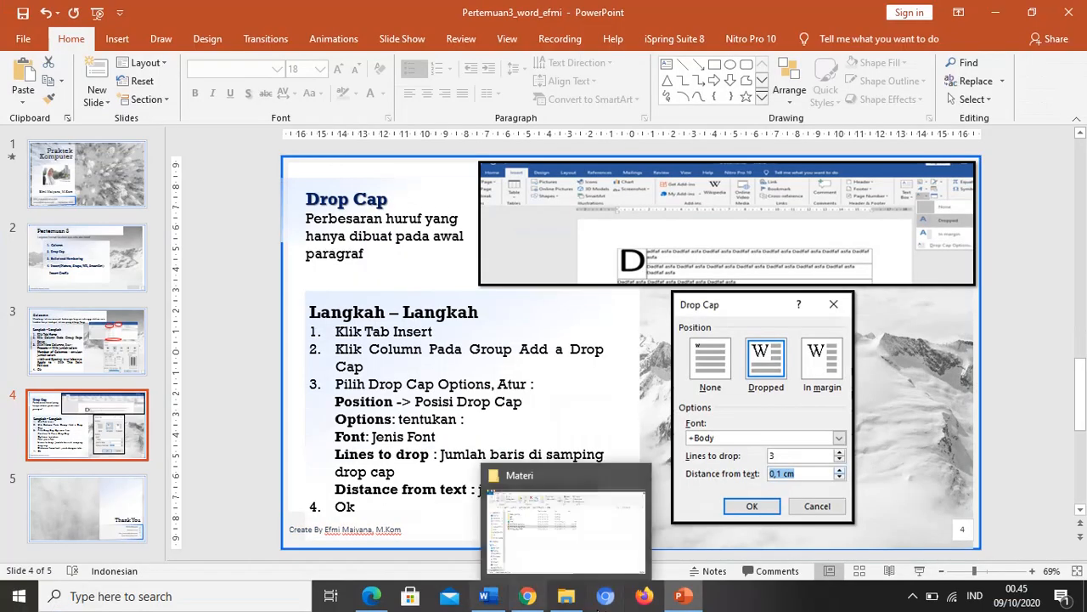
Switch to Word and open the drop cap options for the opening paragraph of the two-column section's first column.
click(528, 597)
click(488, 597)
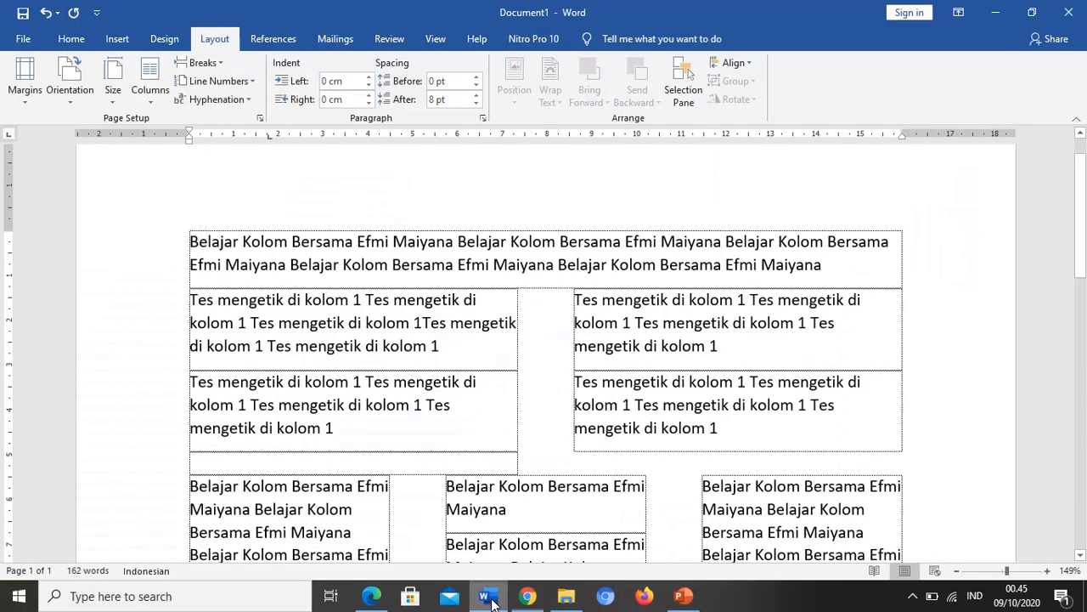
click(190, 299)
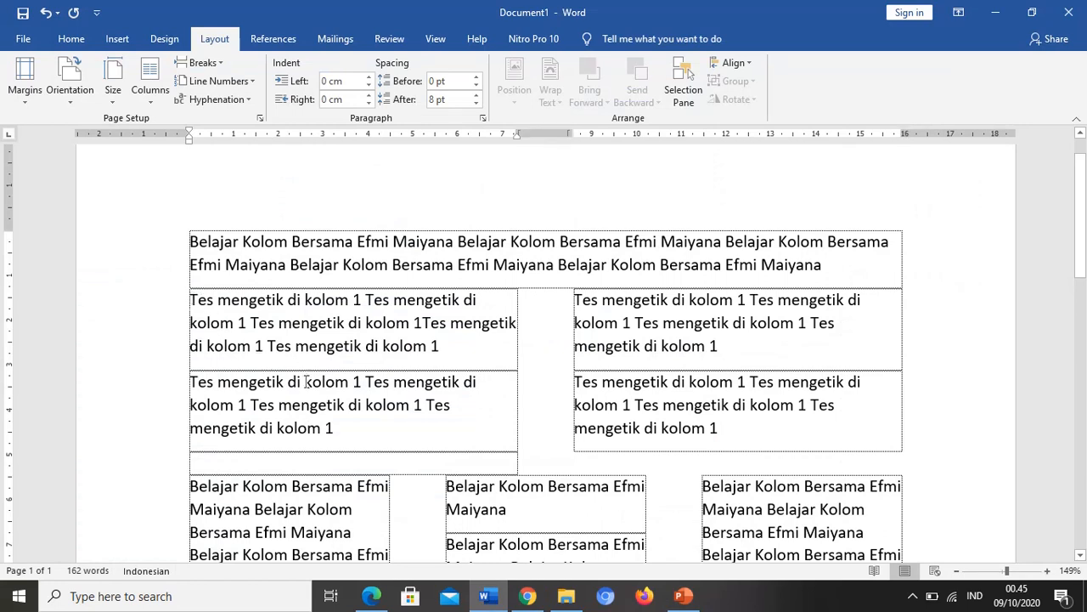
click(127, 41)
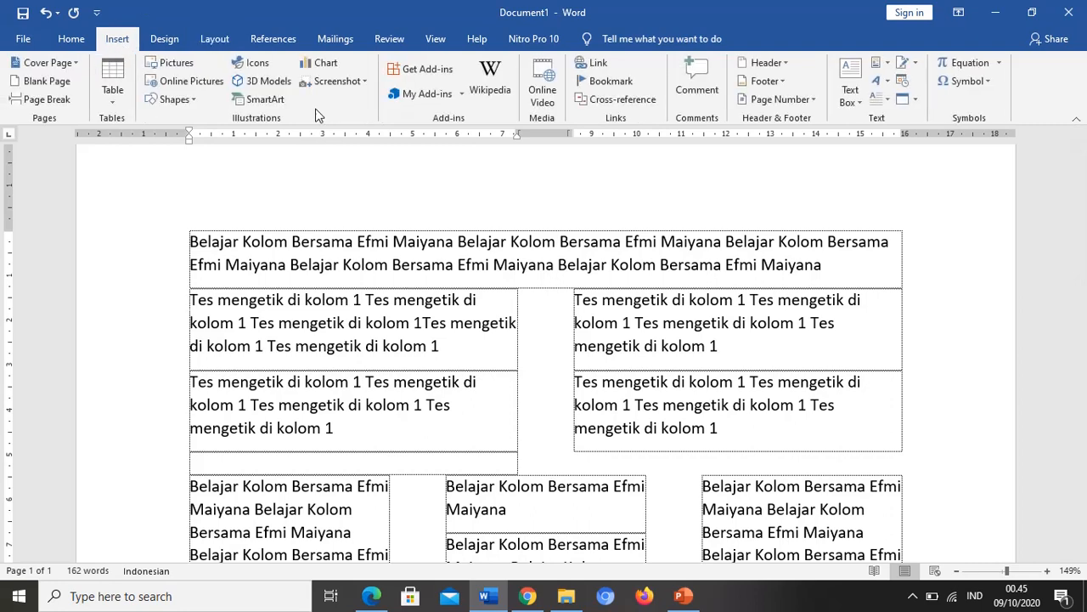
click(888, 103)
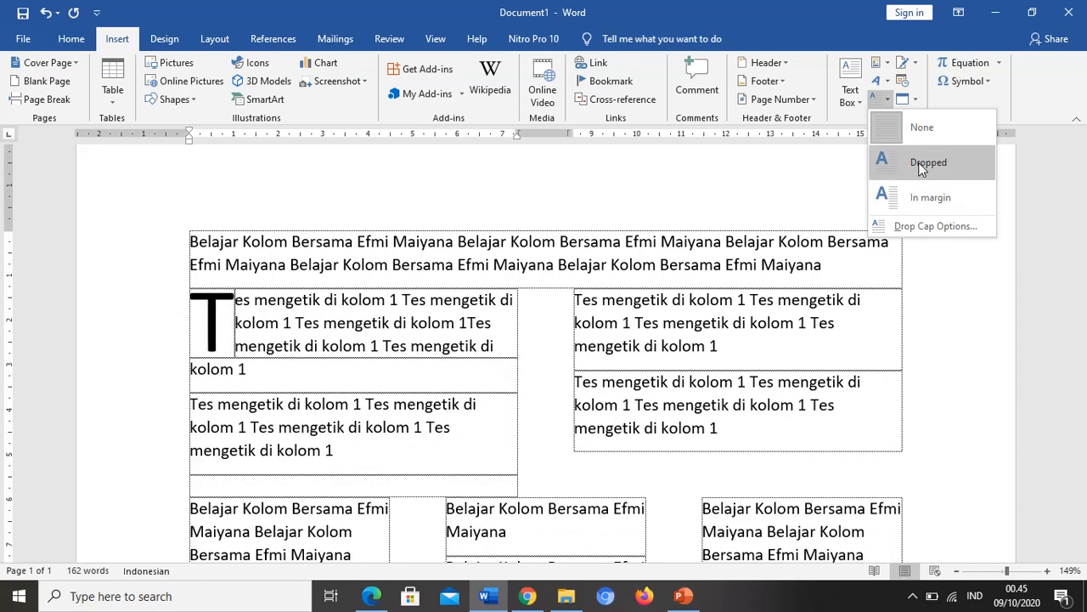
click(936, 226)
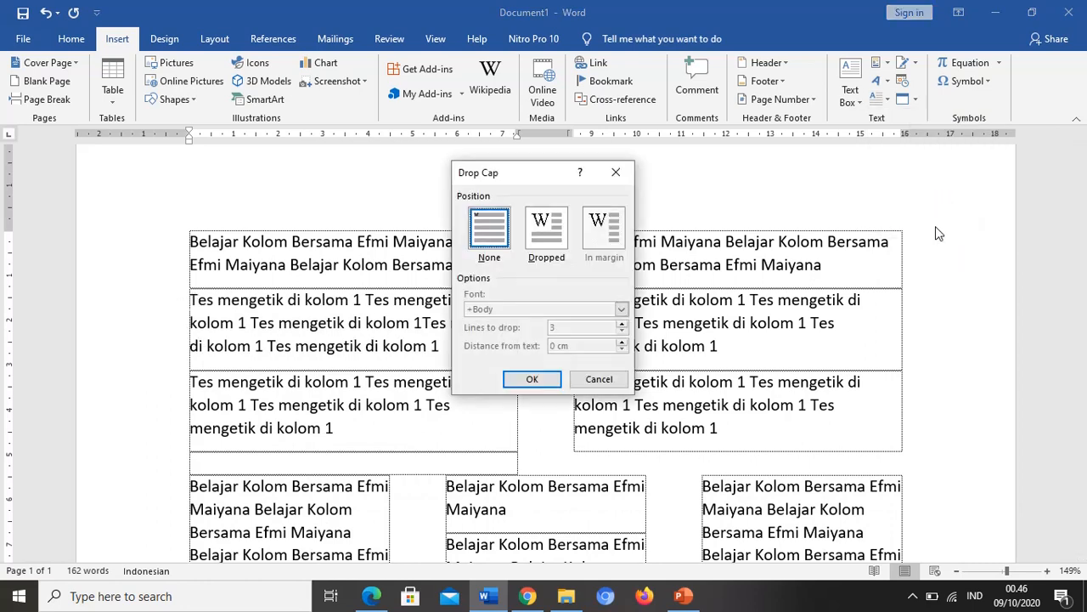
Apply a Dropped drop cap in Adobe Caslon Pro Bold over 3 lines, increase its distance from text, and deselect it.
click(550, 242)
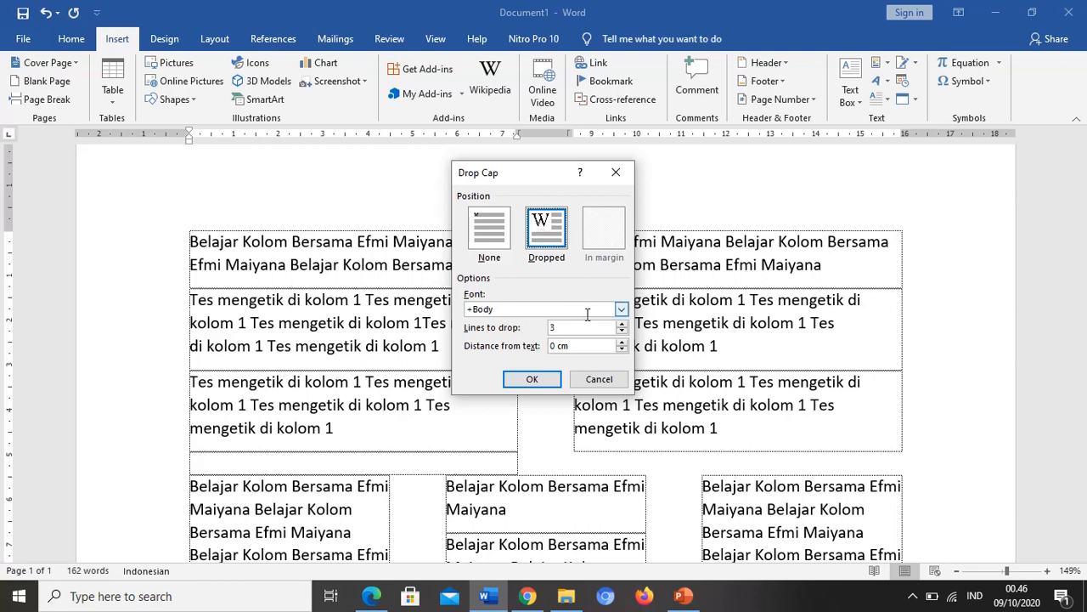
click(622, 309)
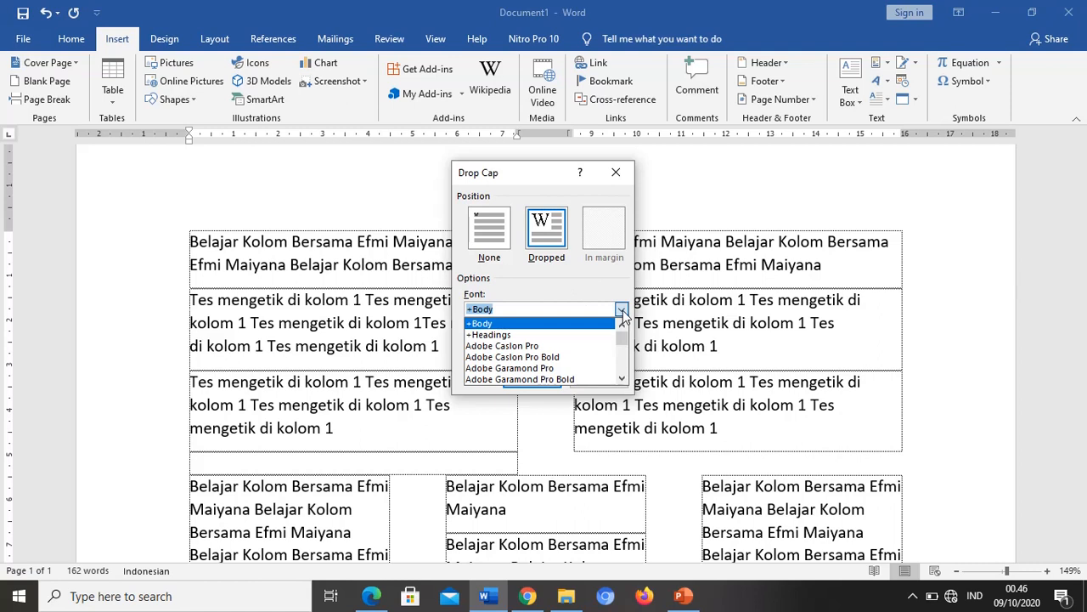
click(550, 357)
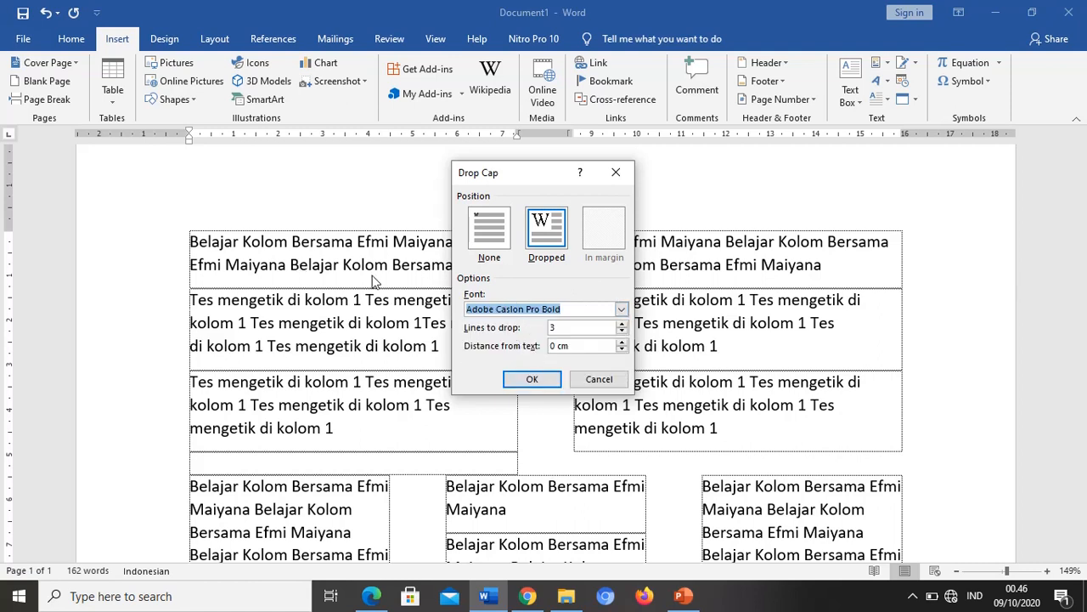
click(566, 328)
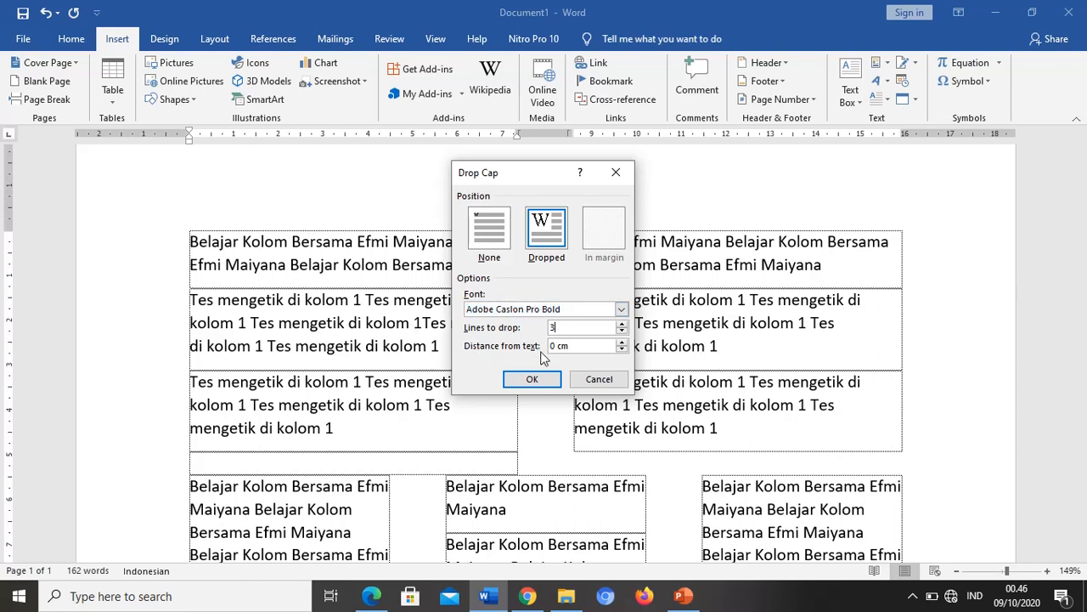
click(622, 342)
click(546, 380)
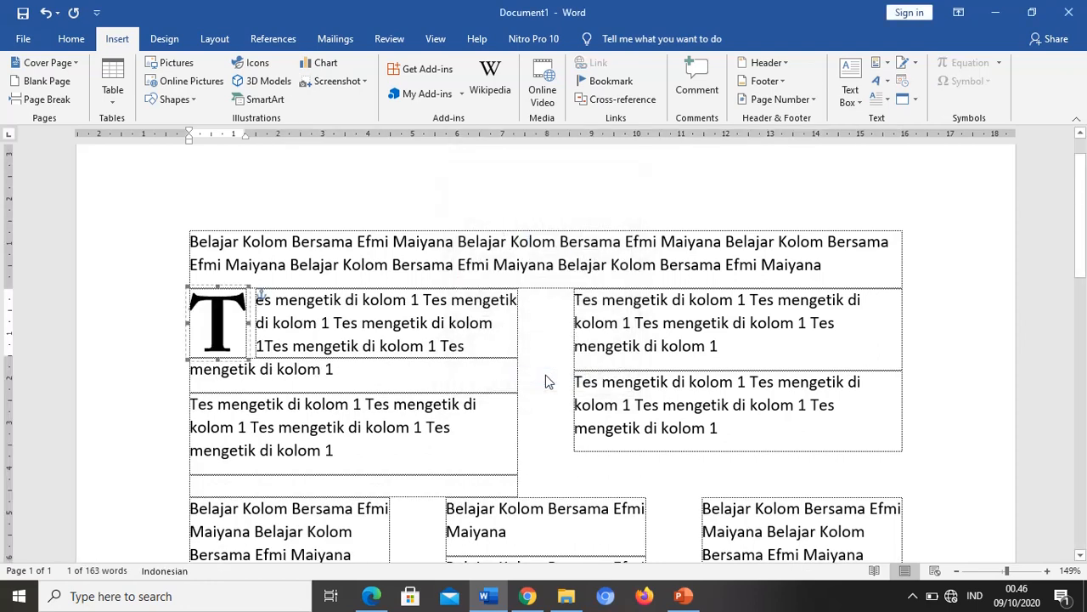
click(271, 334)
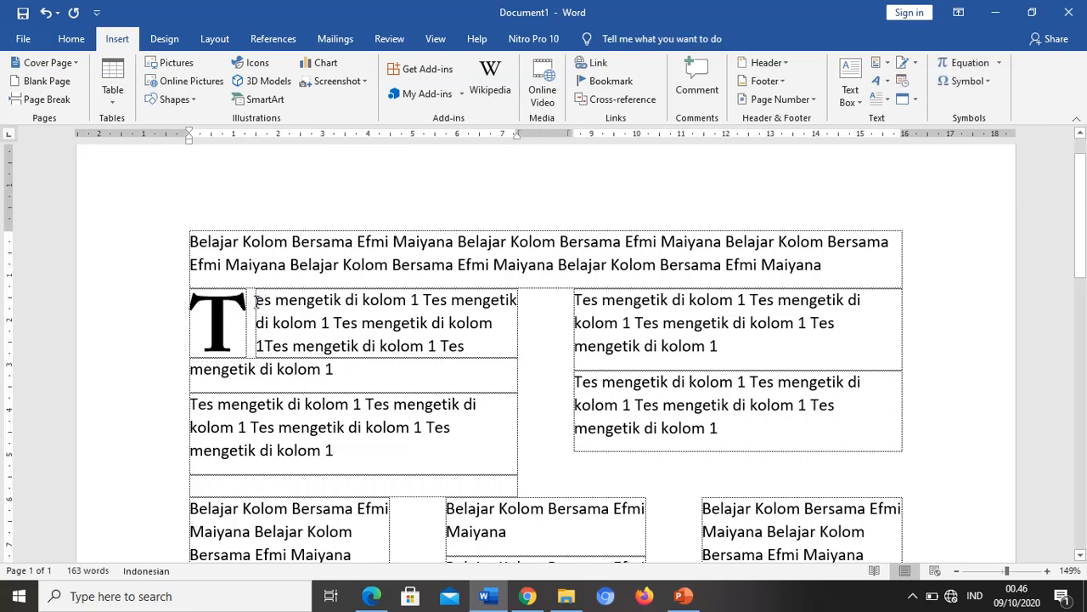
click(479, 215)
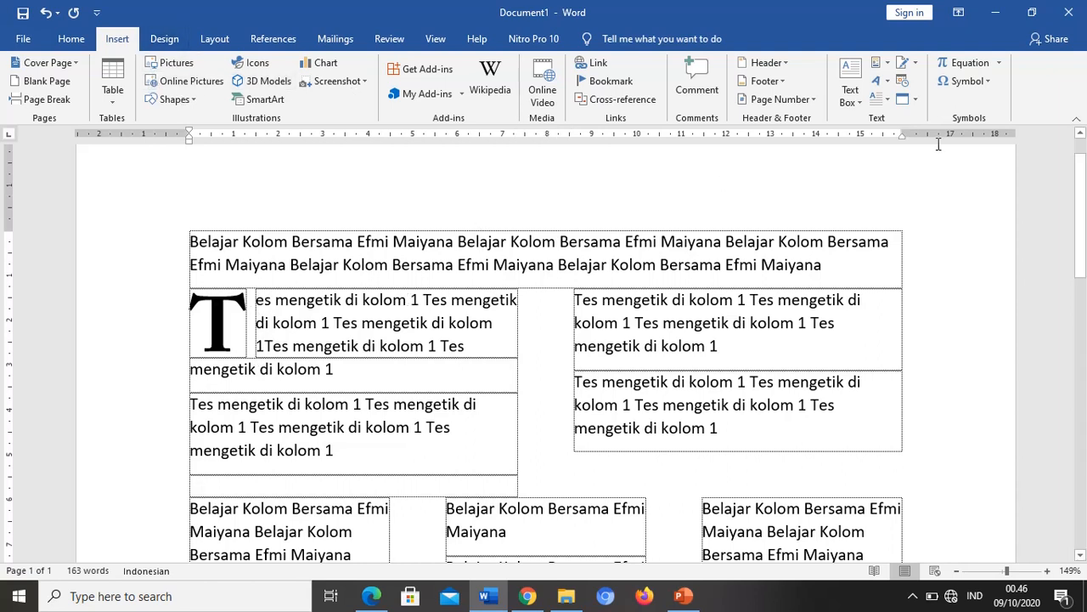
click(887, 102)
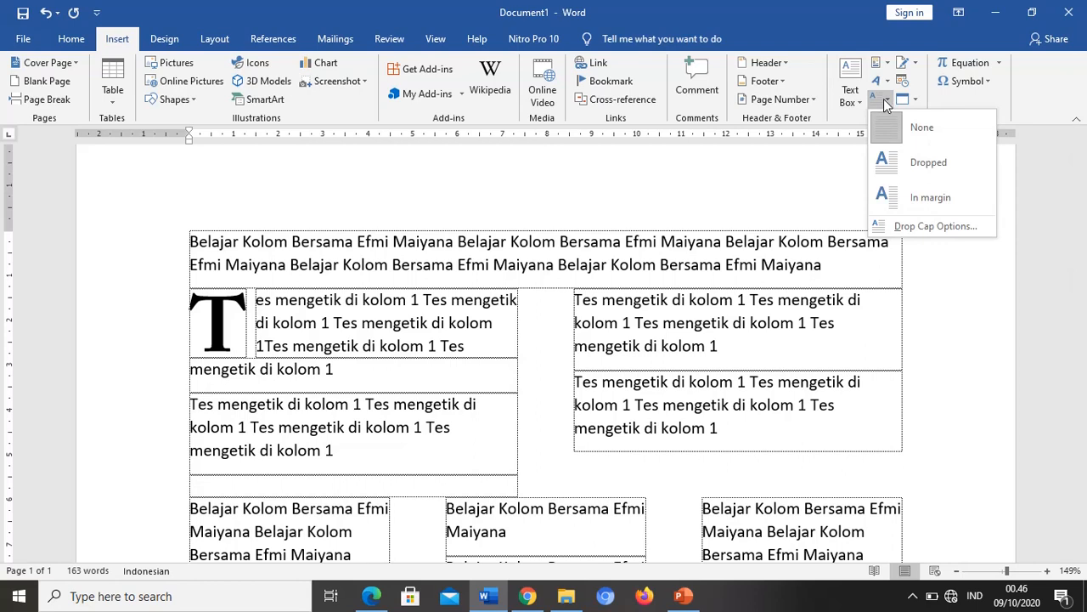
click(406, 322)
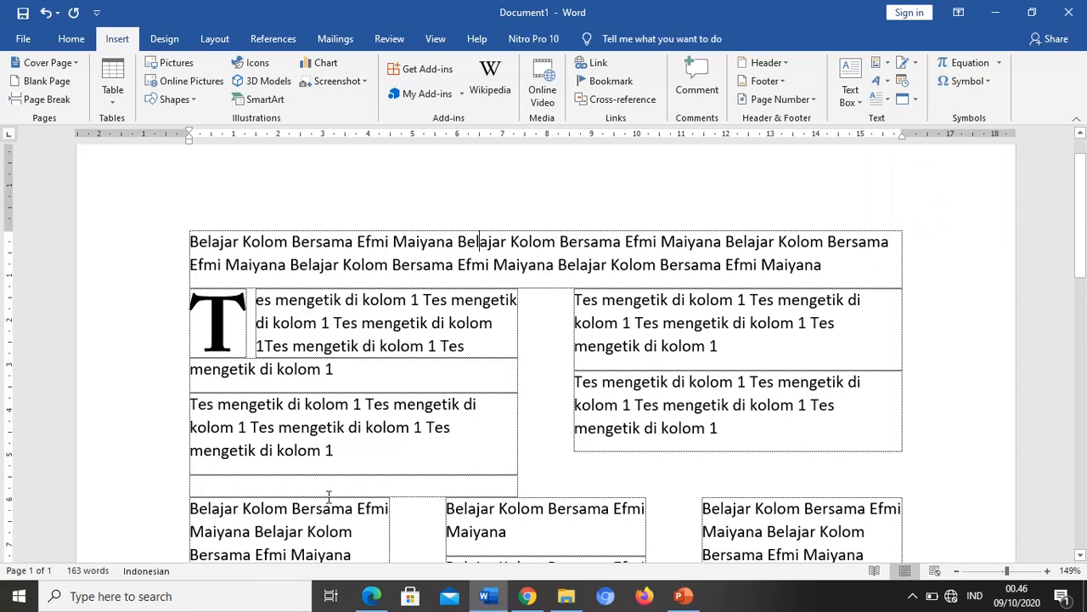
Switch to the PowerPoint presentation, view the "Pertemuan 3" topic list slide, and return to the Word document.
click(684, 597)
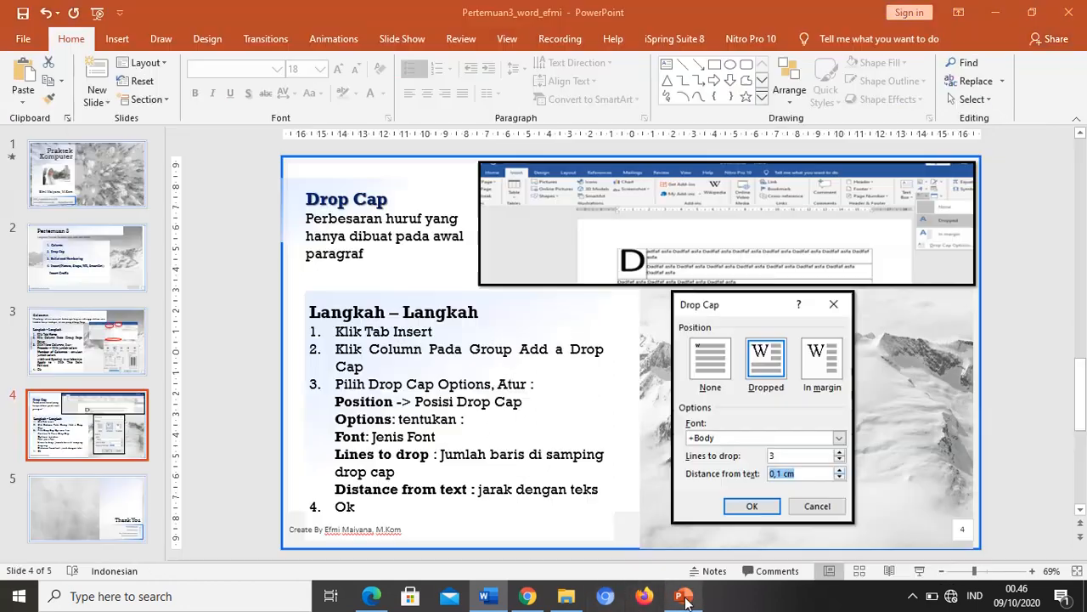
click(111, 276)
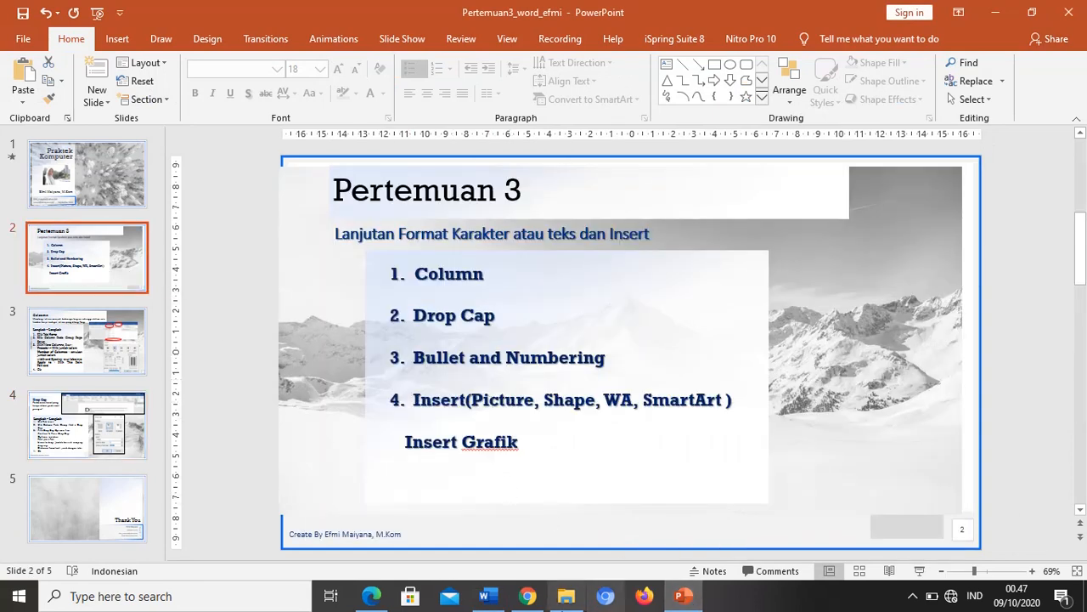
click(528, 596)
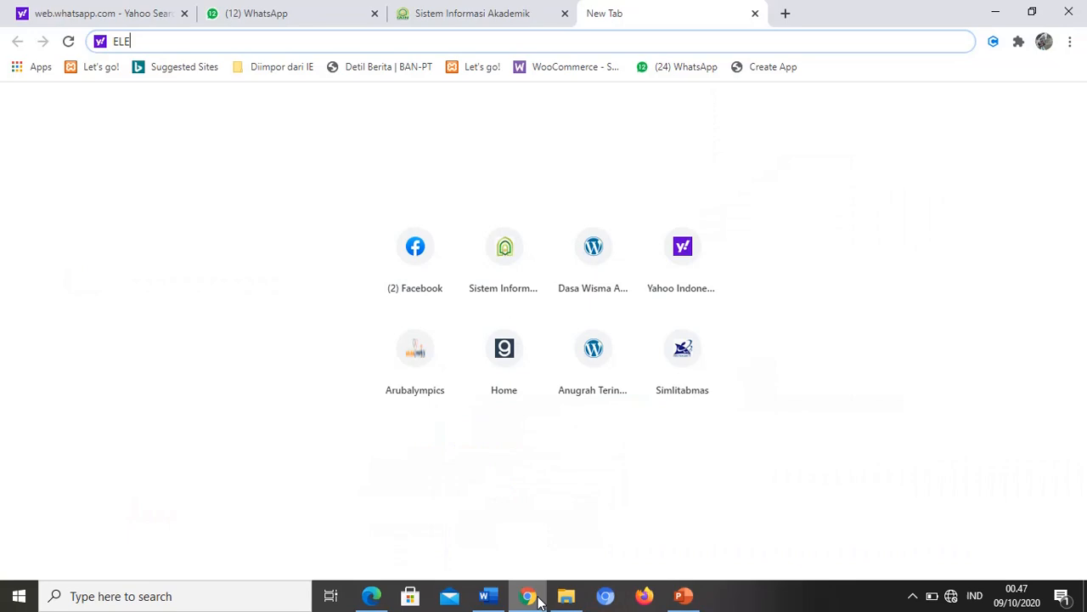
click(488, 595)
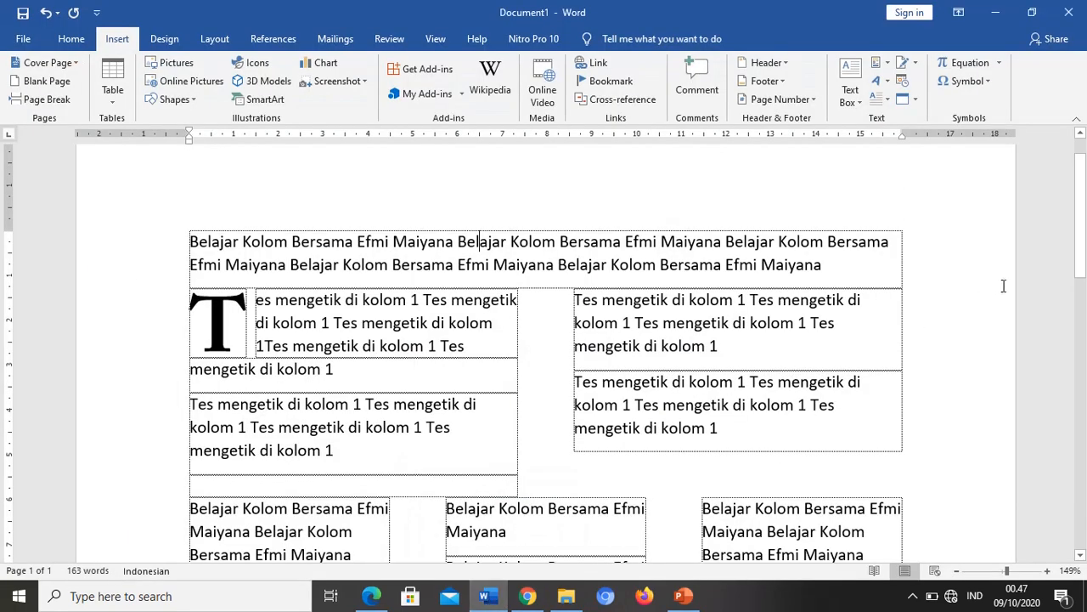
Apply the "1. 2. 3." numbering format to the blank paragraph below "Tes belajar kolom".
scroll(1054, 323, down, 5)
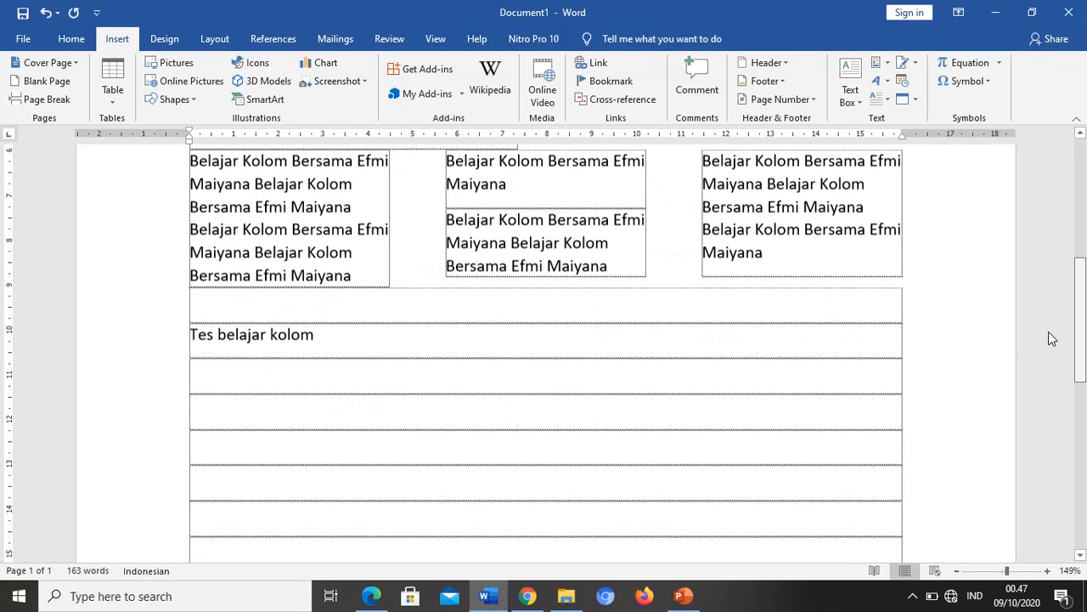
click(333, 383)
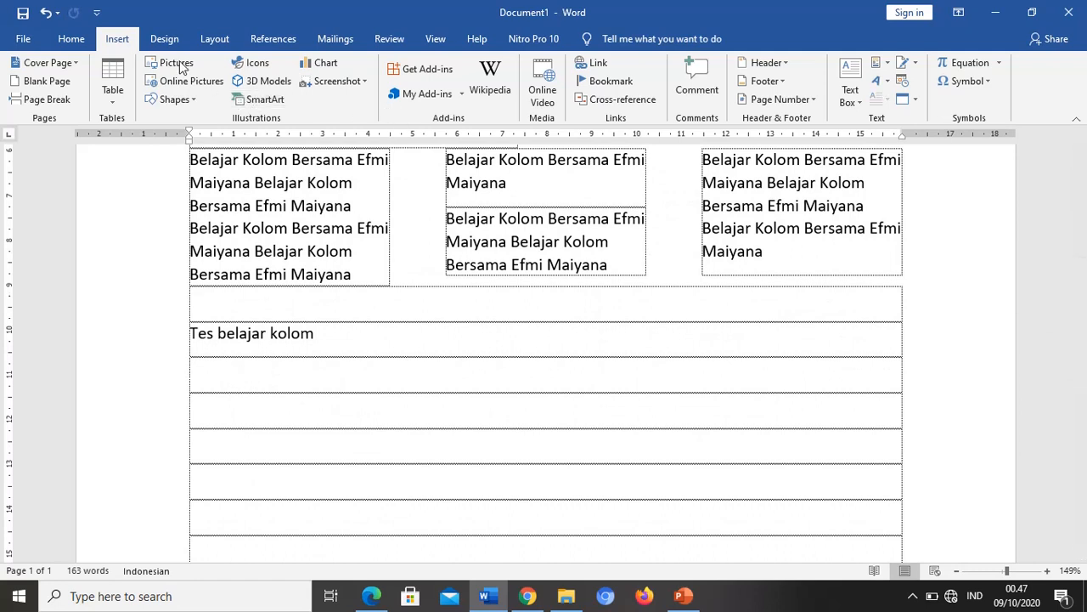
click(67, 45)
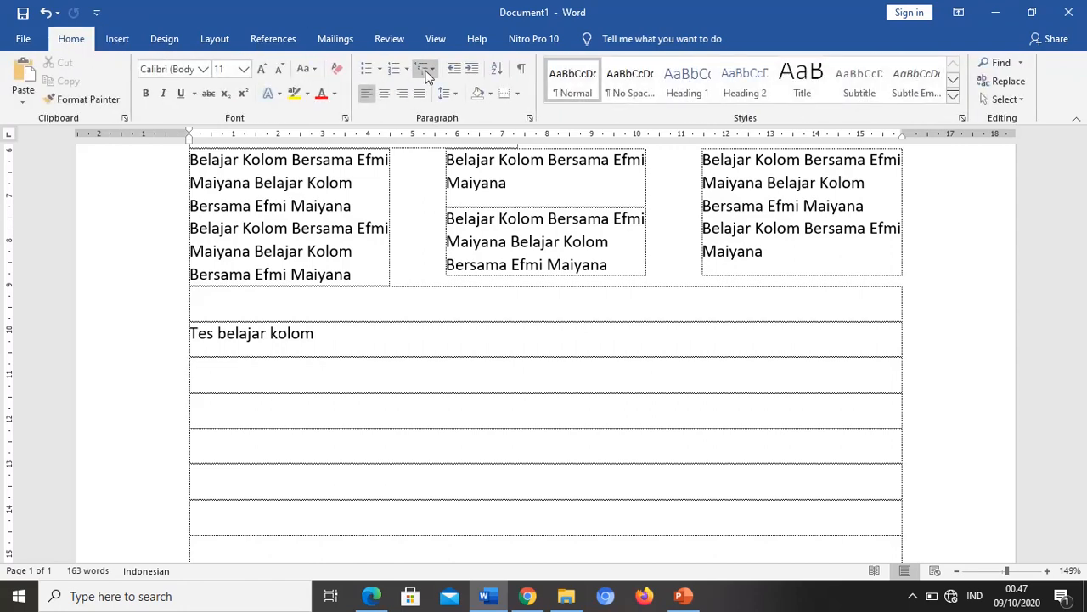
click(407, 71)
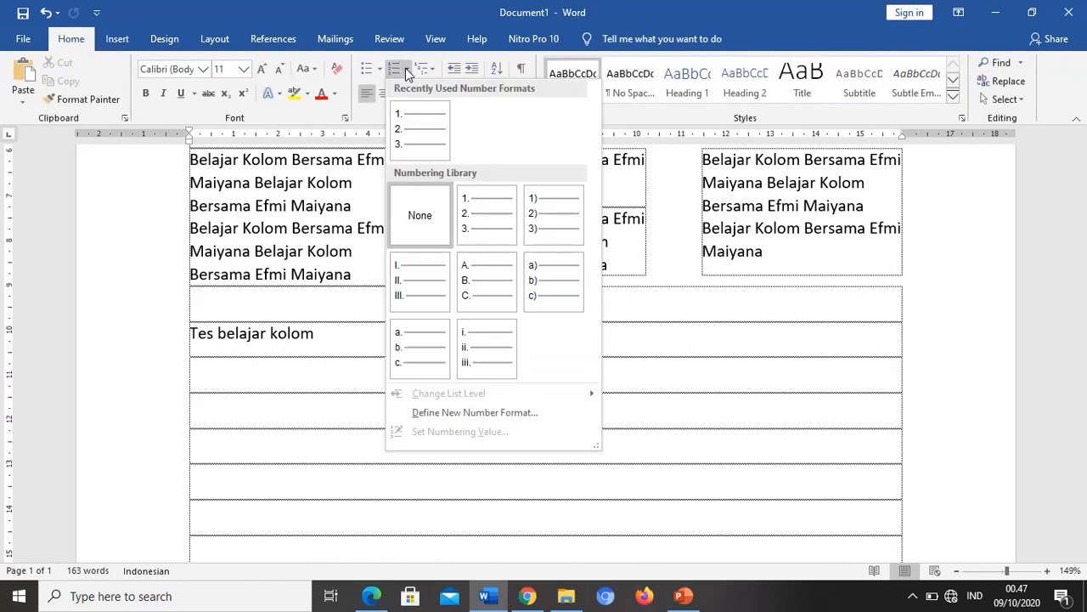
click(487, 225)
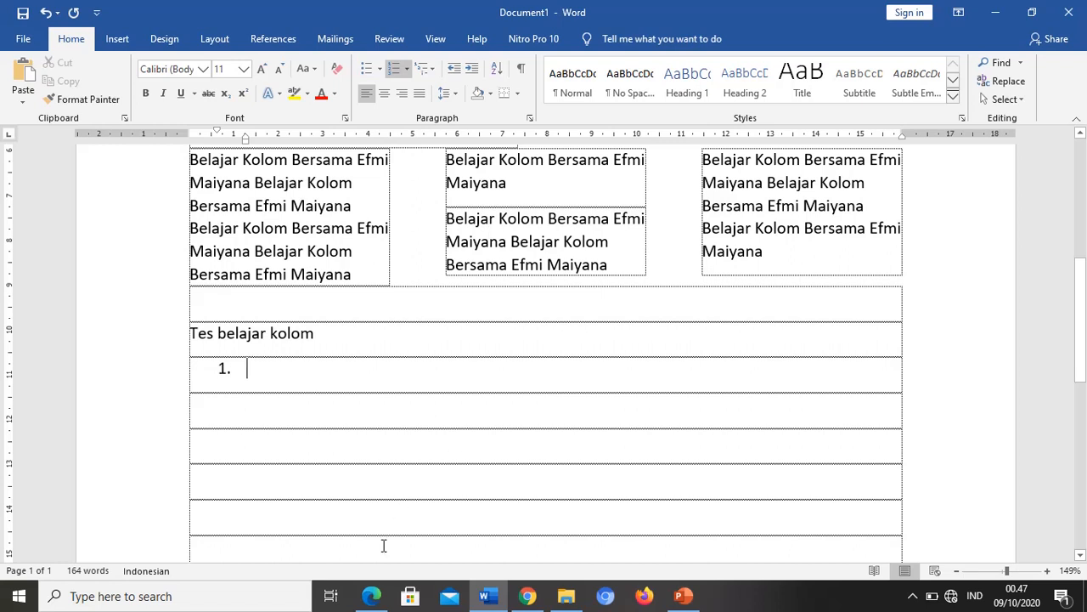
Insert the unnumbered line "Materi hari ini" between "Tes belajar kolom" and the first numbered item.
click(334, 339)
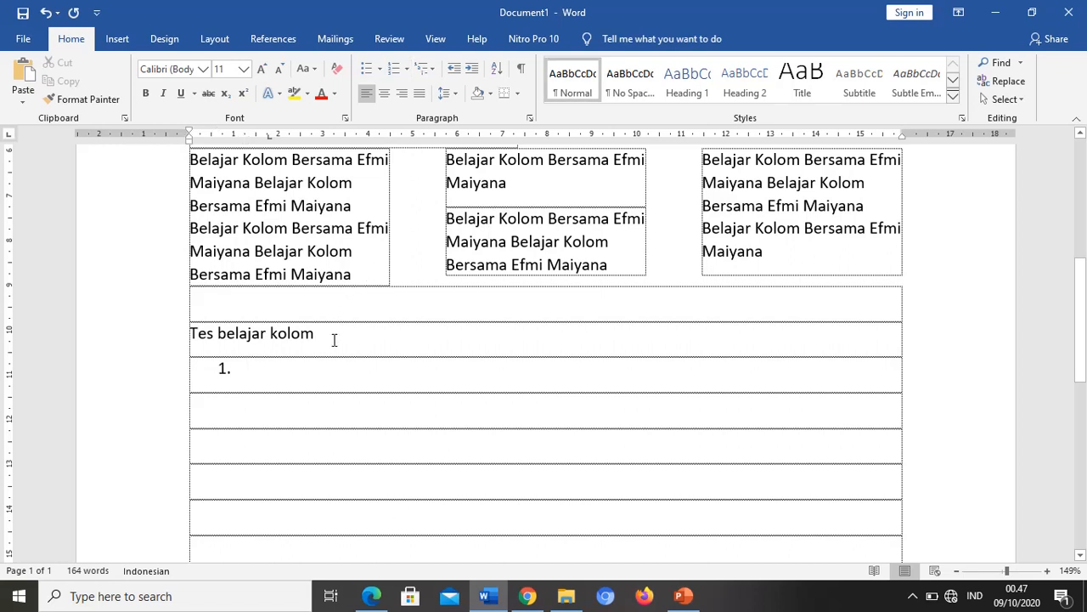
key(Return)
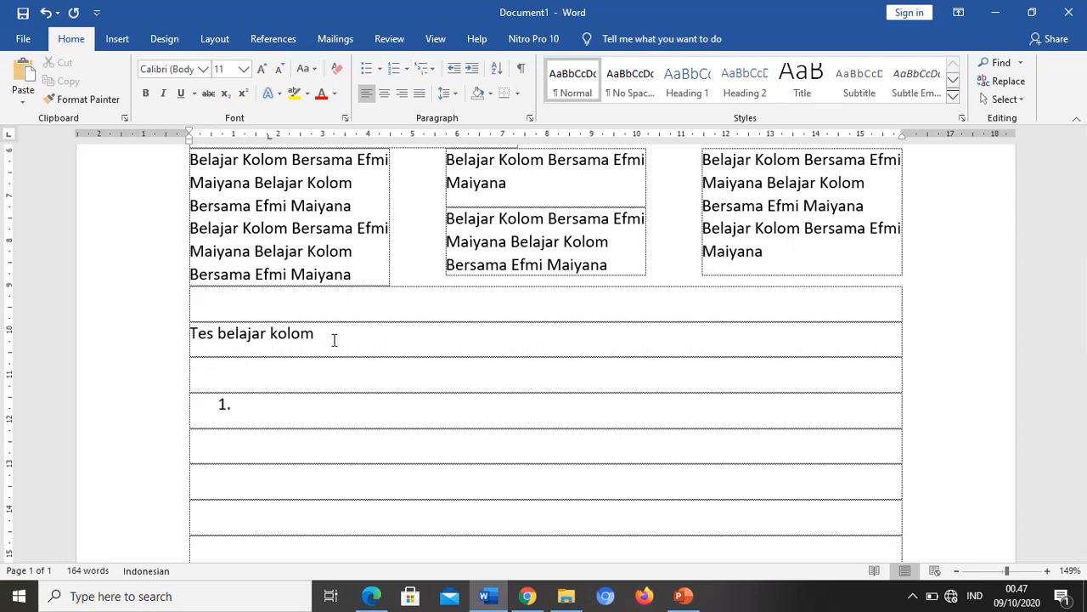
text(Materi hari ini)
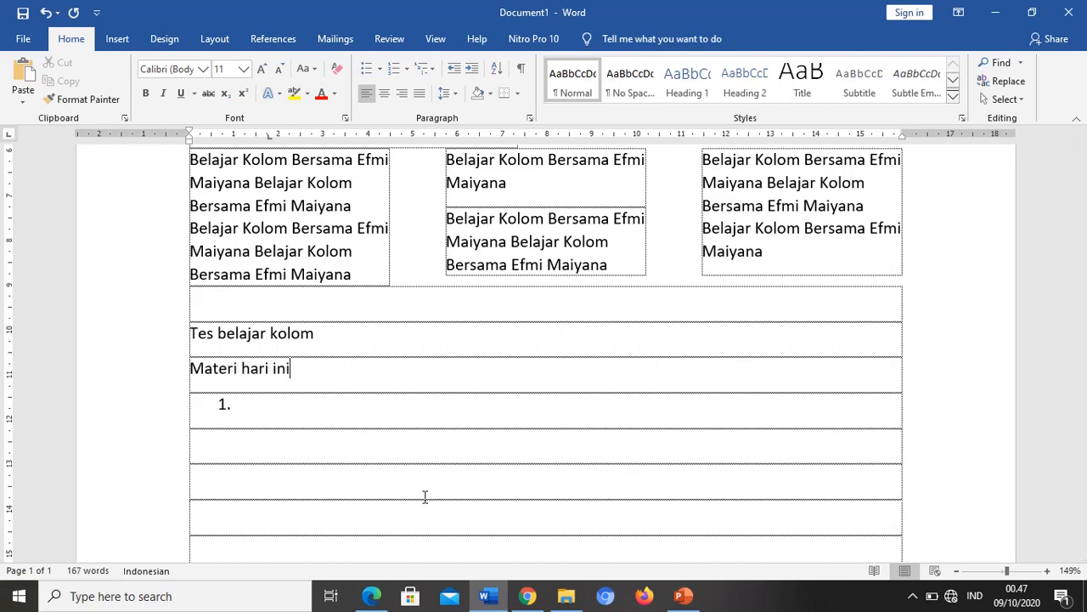
Enter "Column" and "Drop" as the first two numbered items and start an empty third item.
key(Down)
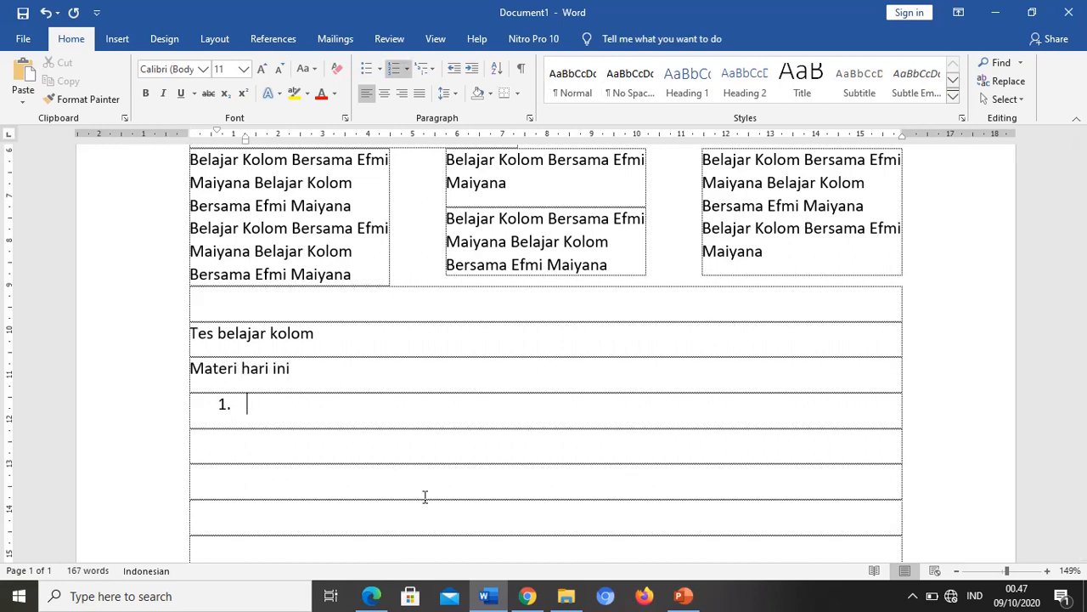
text(Column)
key(Return)
text(Drop)
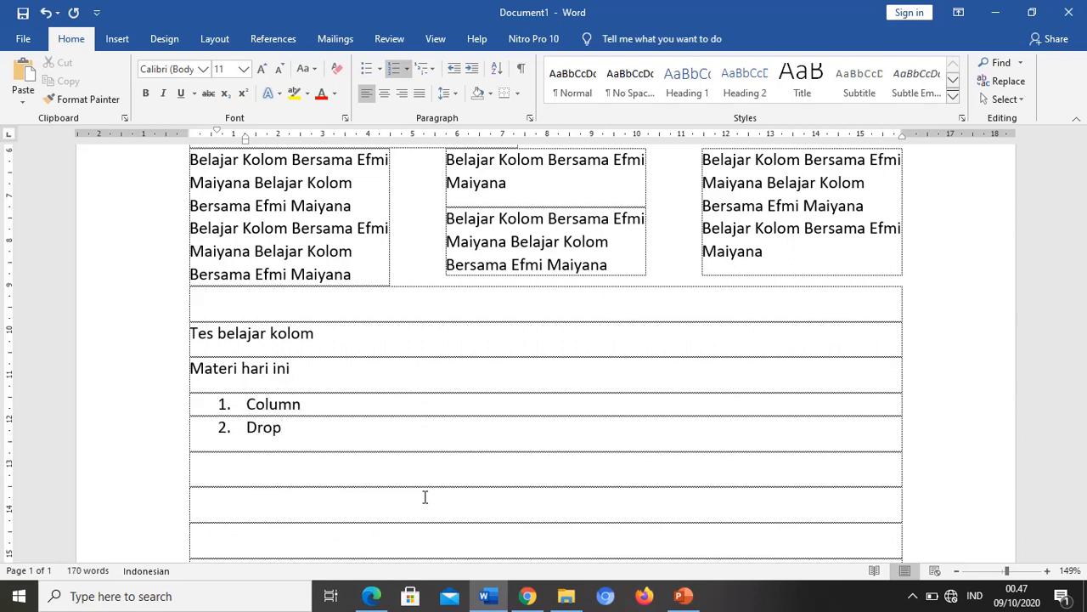
key(Return)
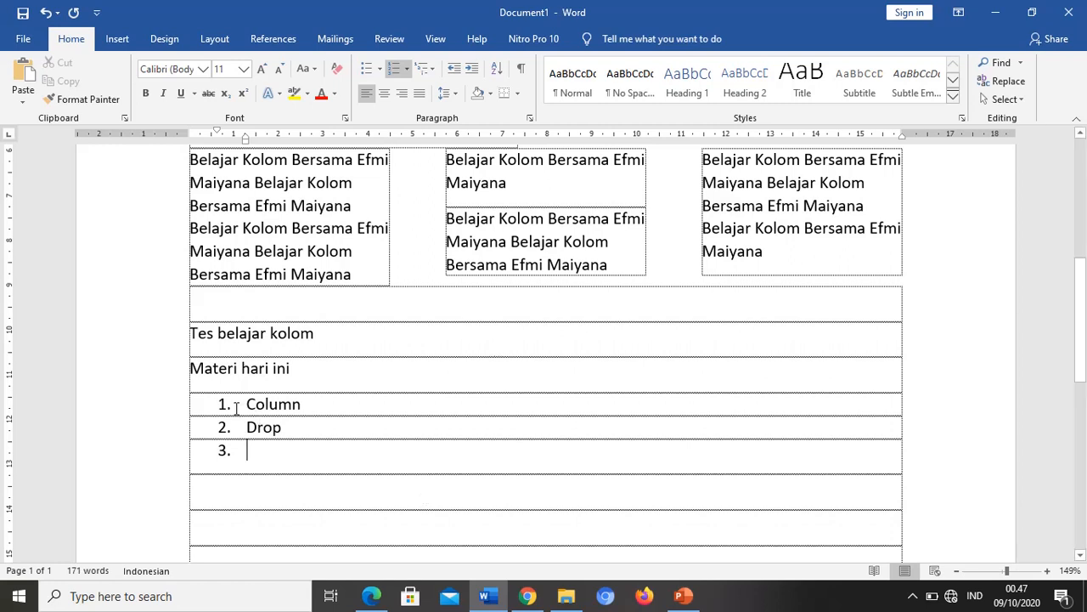
Change the numbering format of all three list items to "A. B. C.".
drag(237, 406, 294, 447)
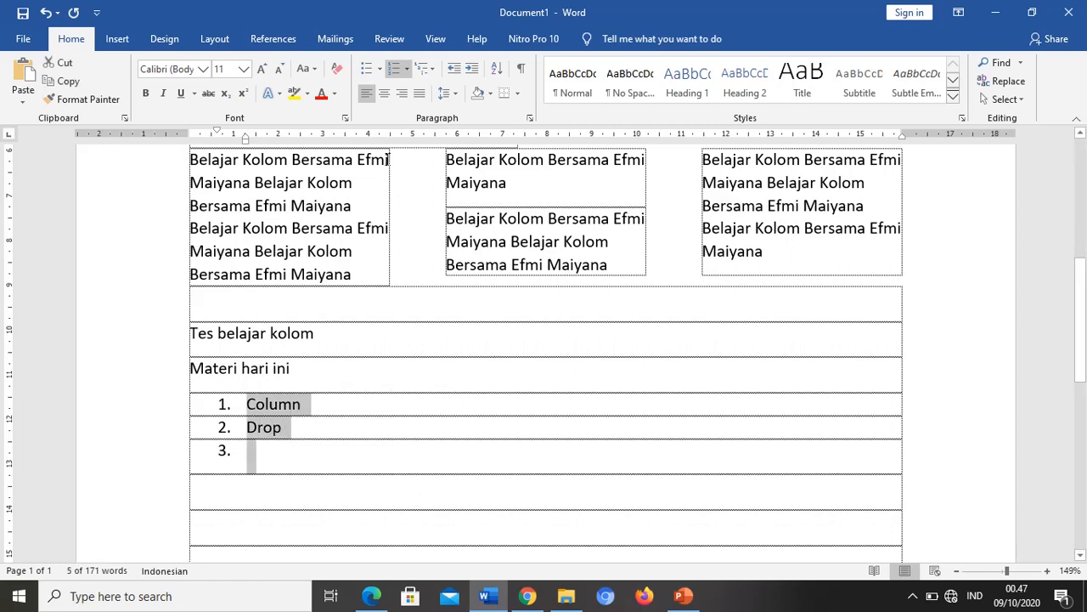
click(408, 73)
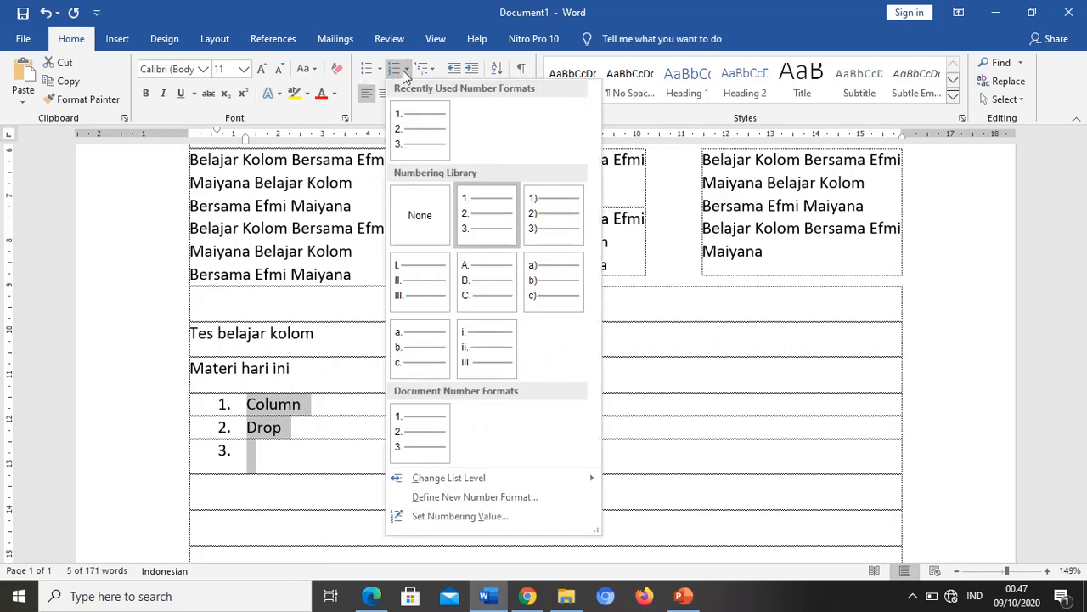
click(478, 292)
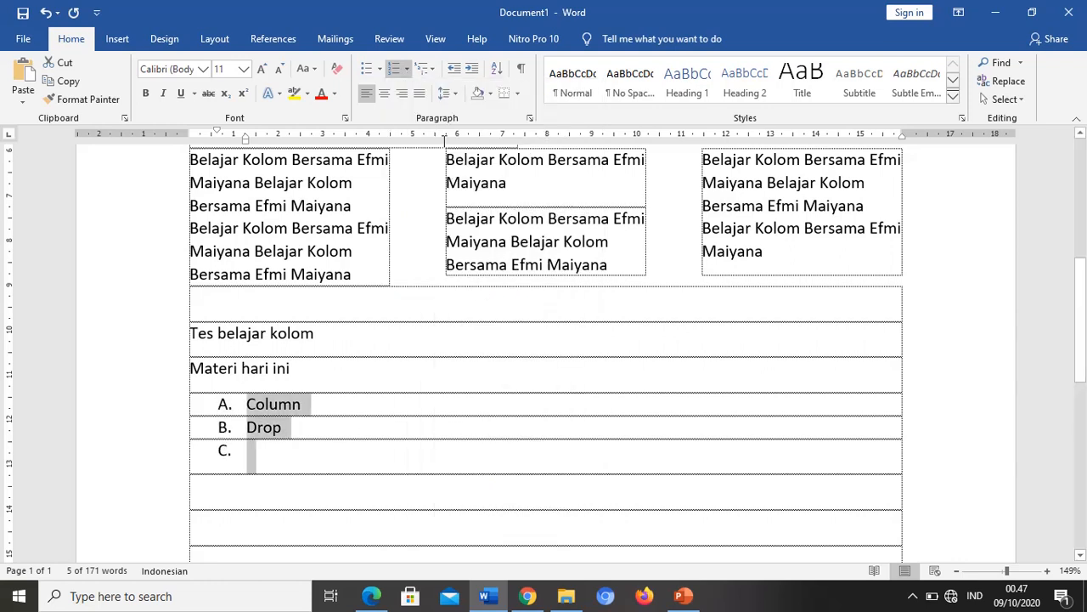
Restart the lettered list at E by setting the numbering value of the three items as a new list.
click(407, 69)
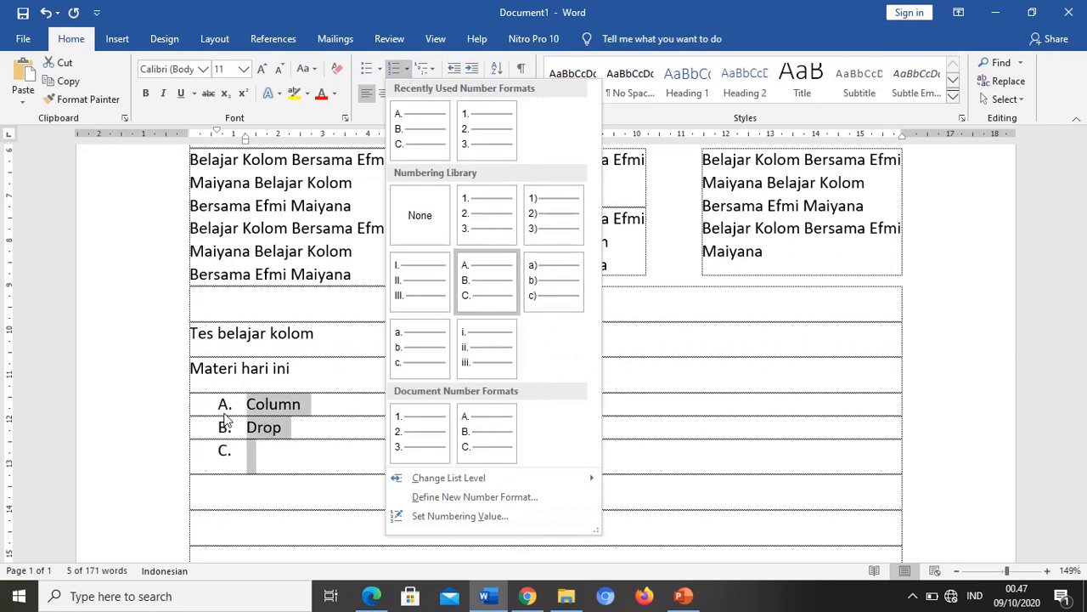
click(455, 517)
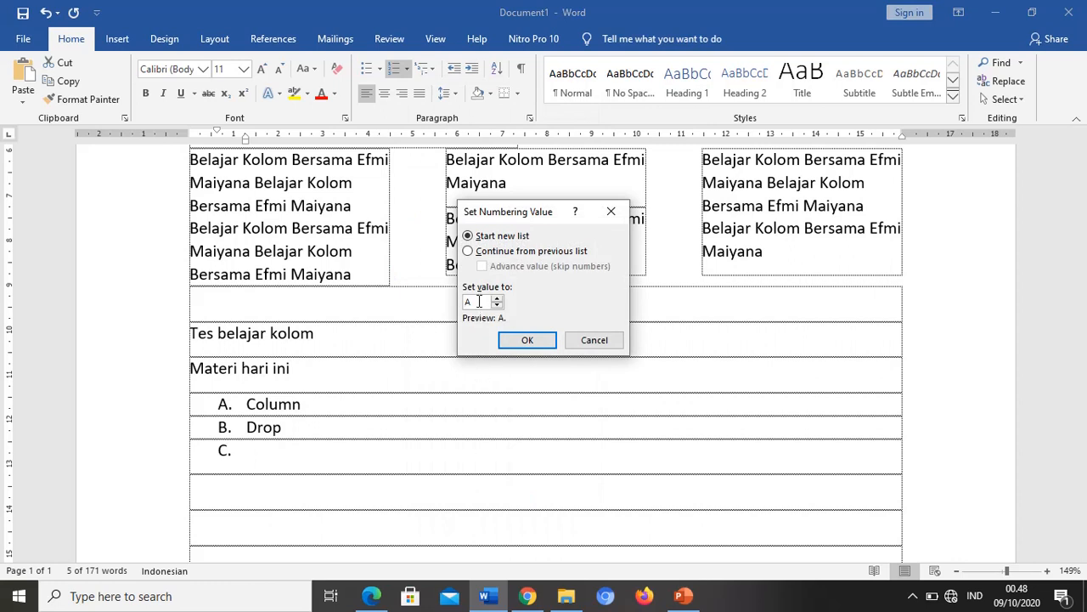
double_click(479, 301)
text(e)
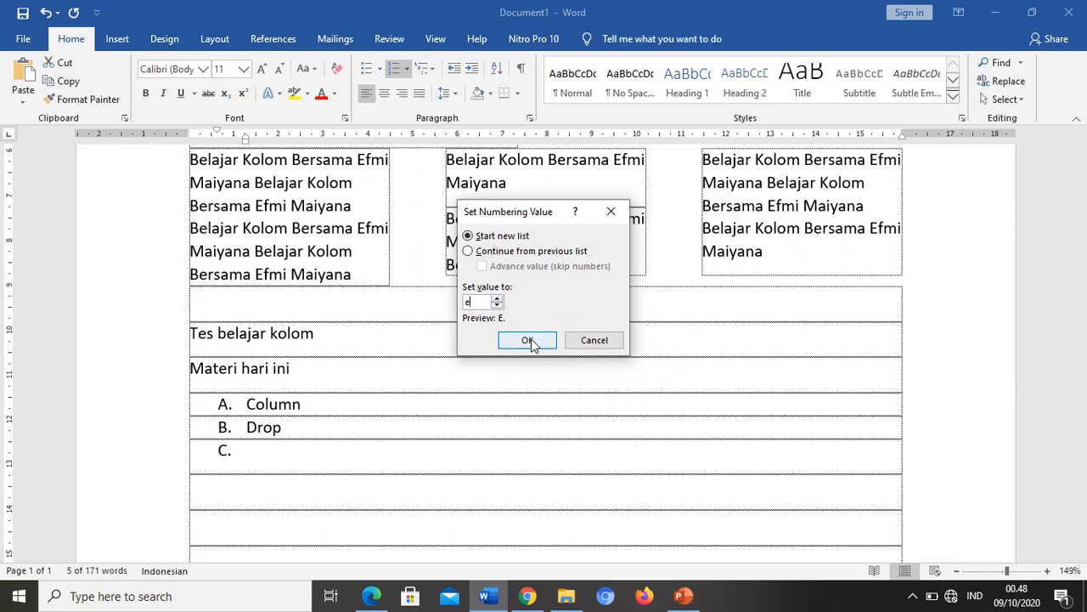
click(528, 340)
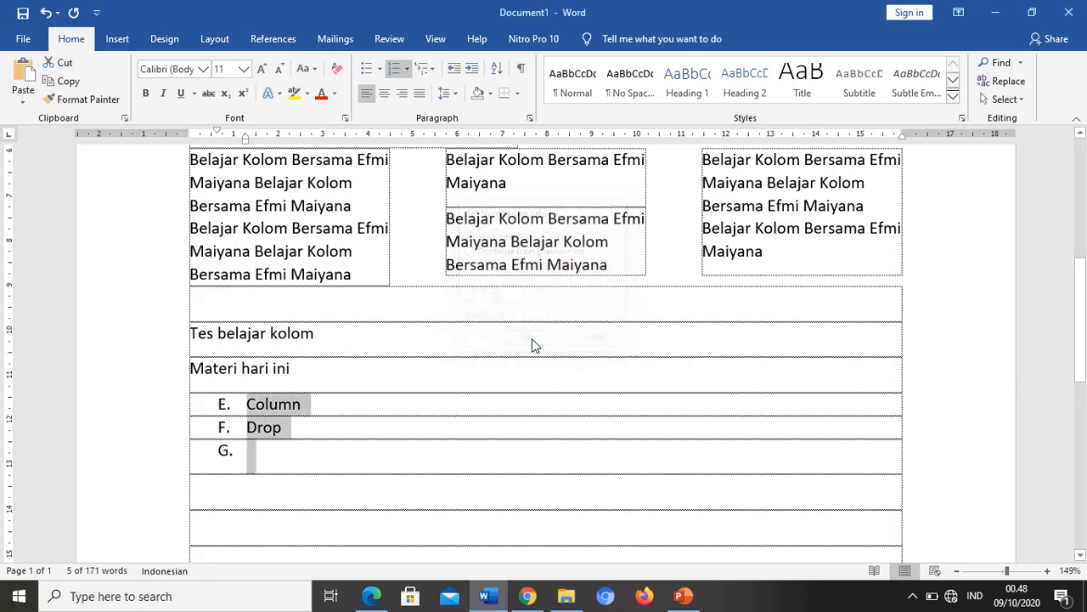
click(261, 452)
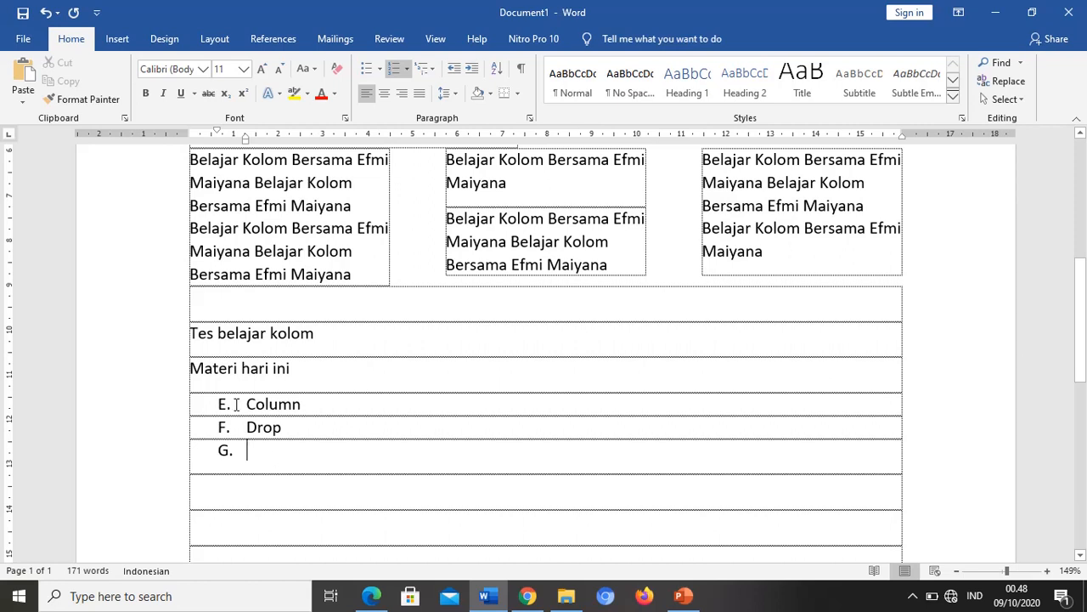
Replace the lettering of the three list items with the multicoloured cross bullet from the bullet library.
drag(243, 402, 297, 457)
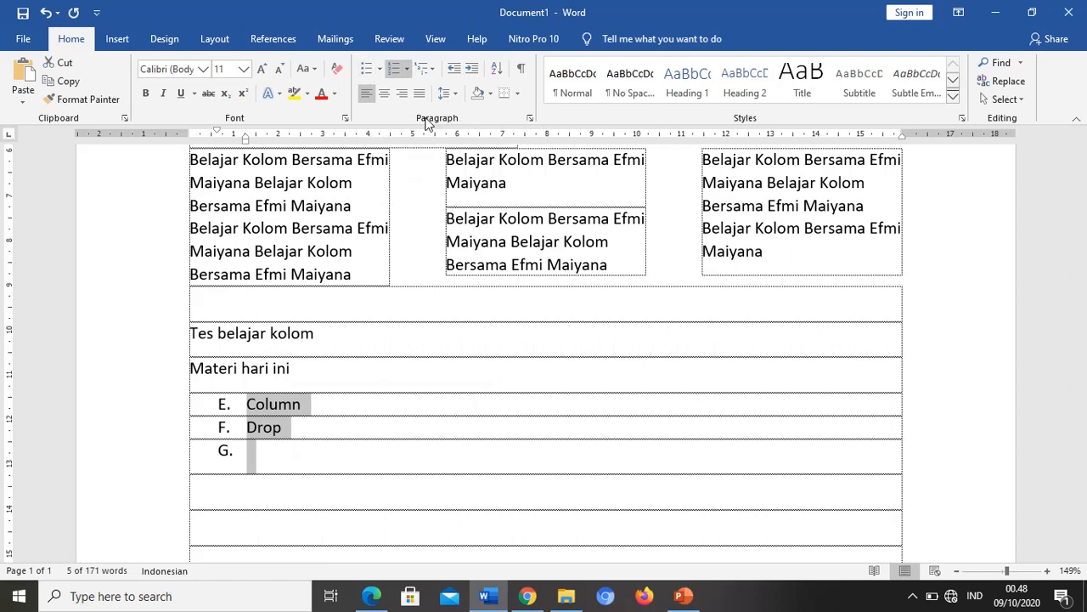
click(380, 70)
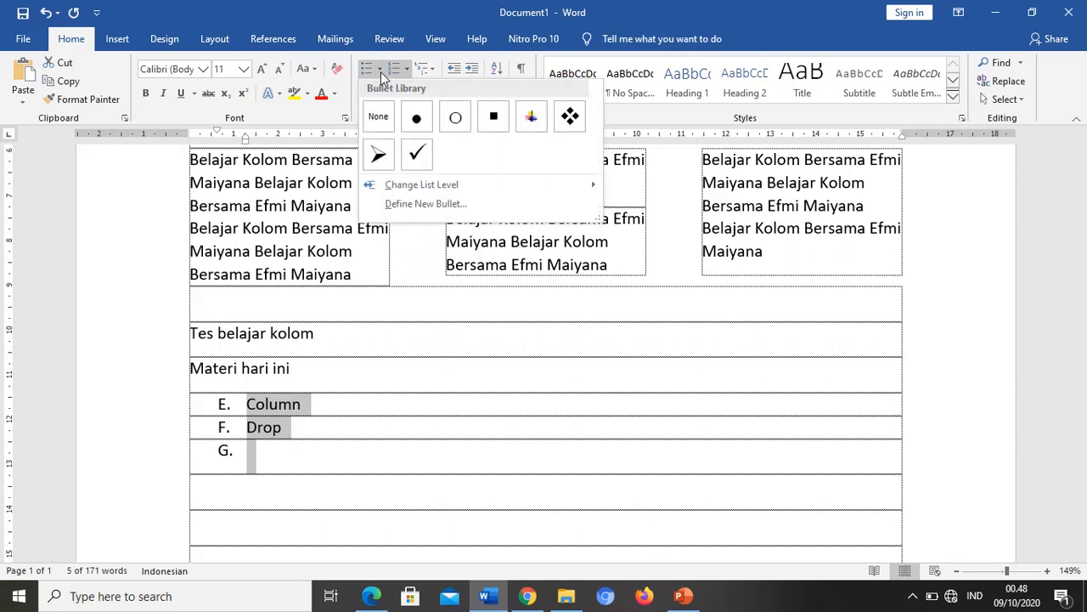
click(534, 119)
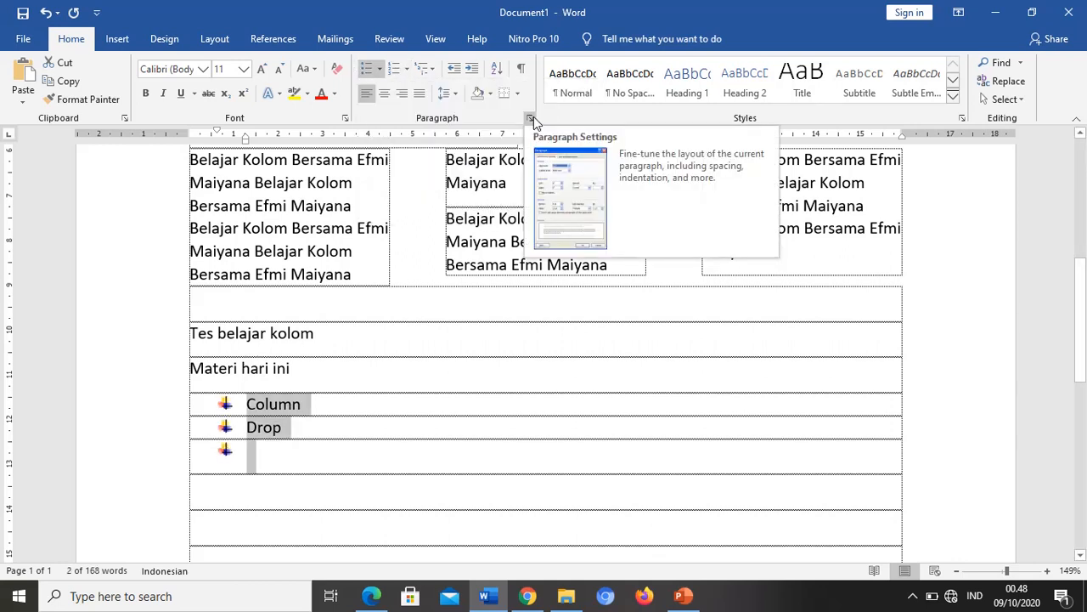
Start defining a new picture bullet for the three list items, working offline with pictures from the computer.
click(380, 69)
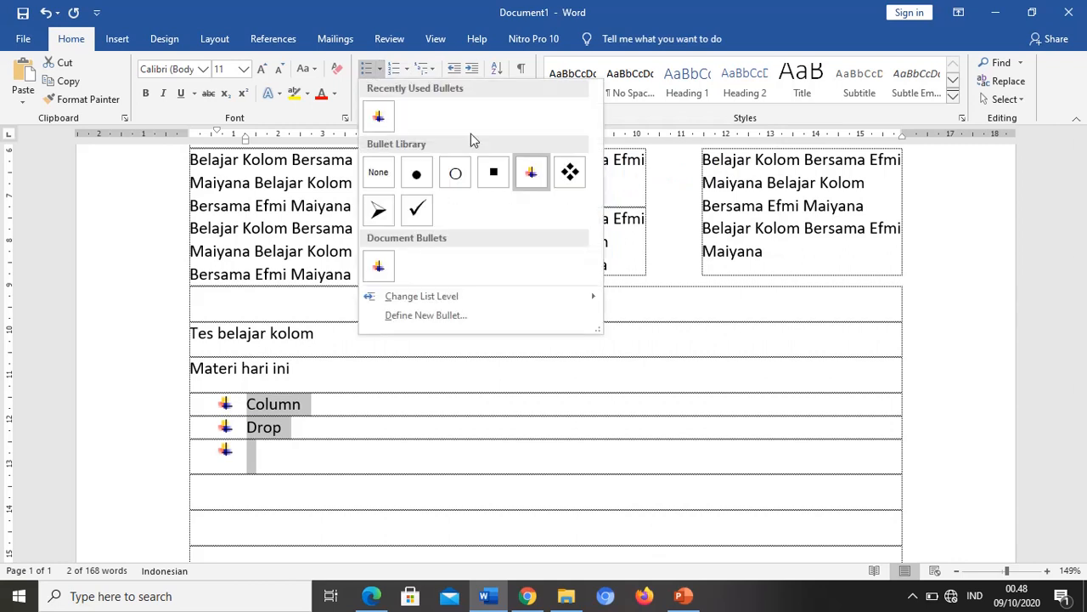
click(426, 316)
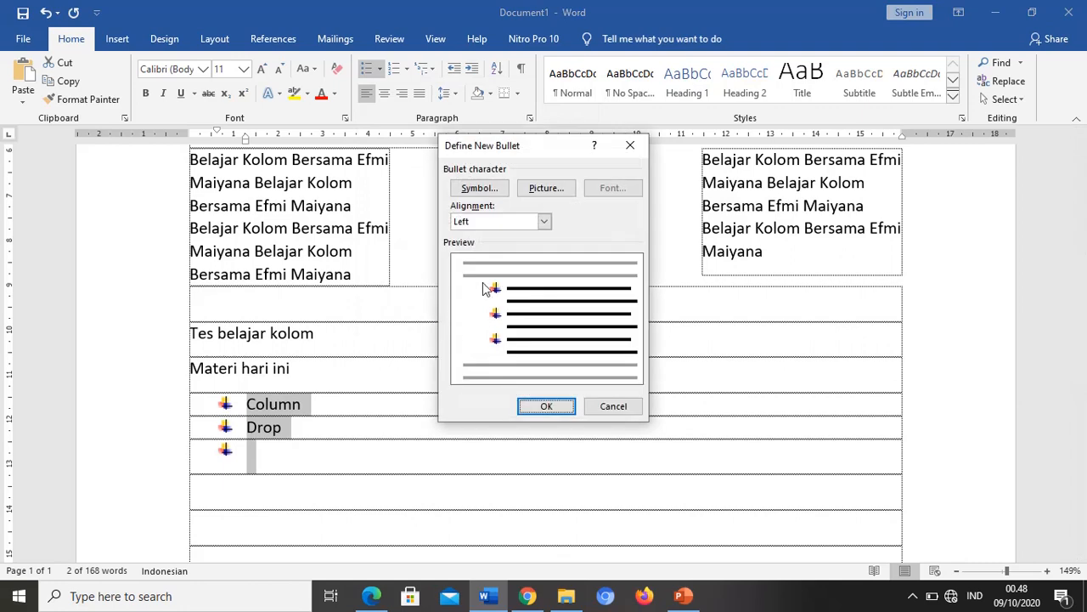
click(558, 190)
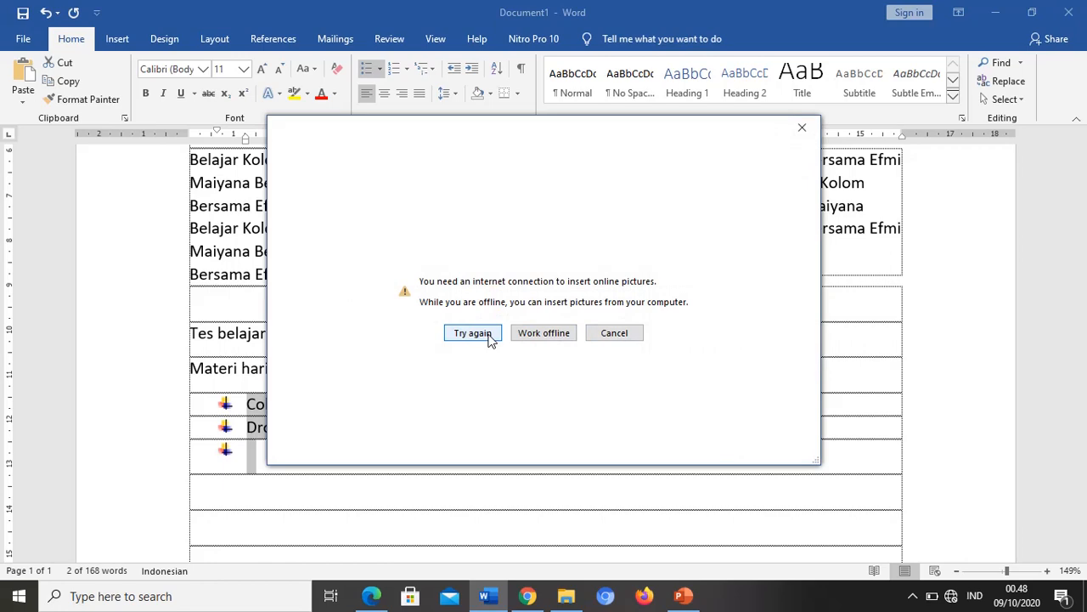
click(546, 333)
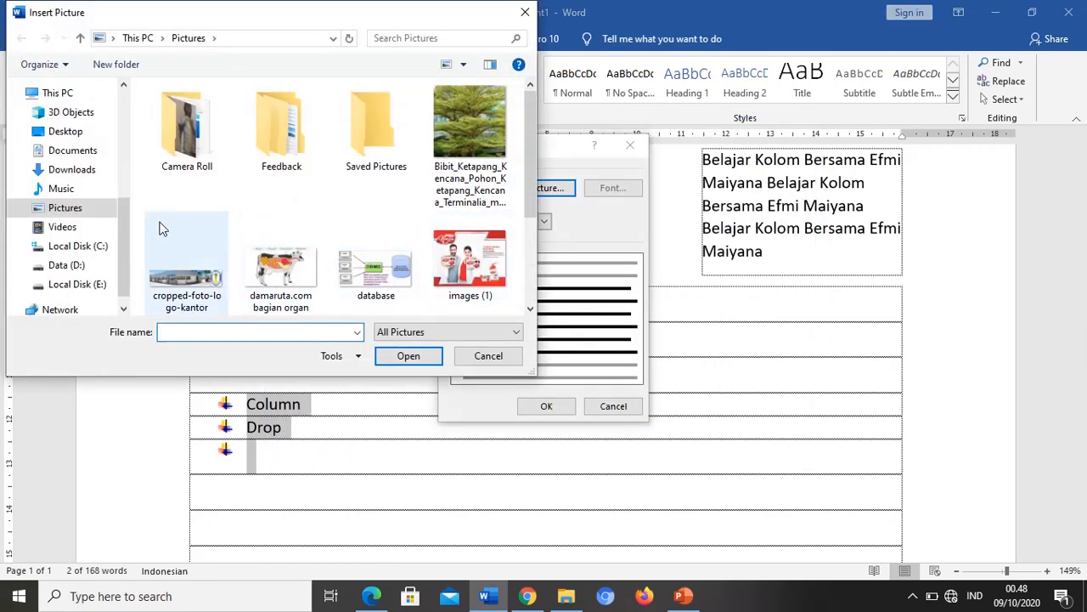
Apply the profilstactoverflow picture from Data (D:) > Efmi Web > foto as the bullet of the three list items.
click(77, 266)
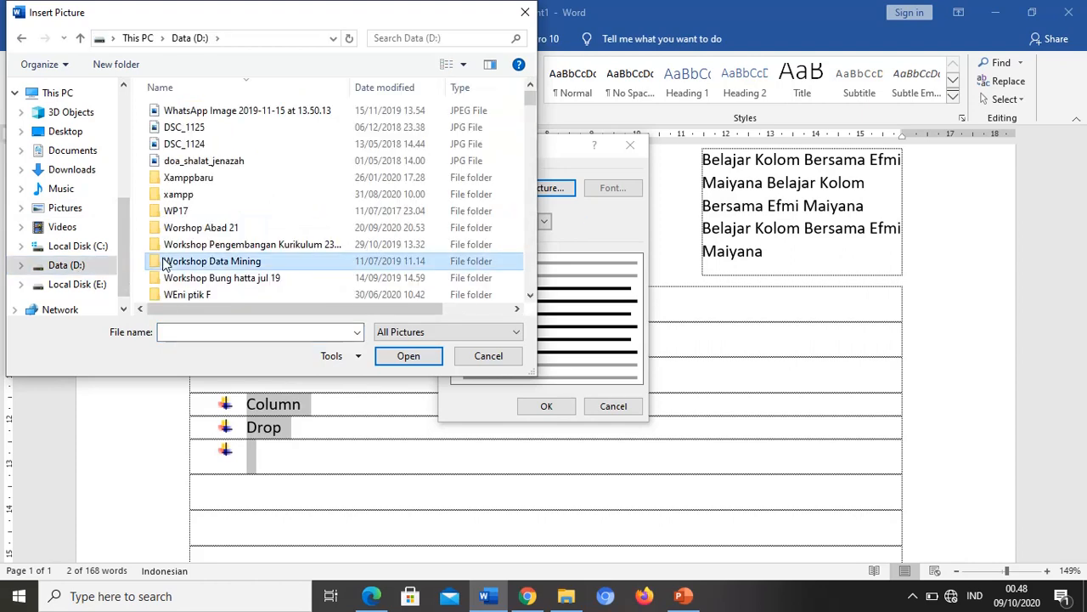
scroll(166, 265, down, 10)
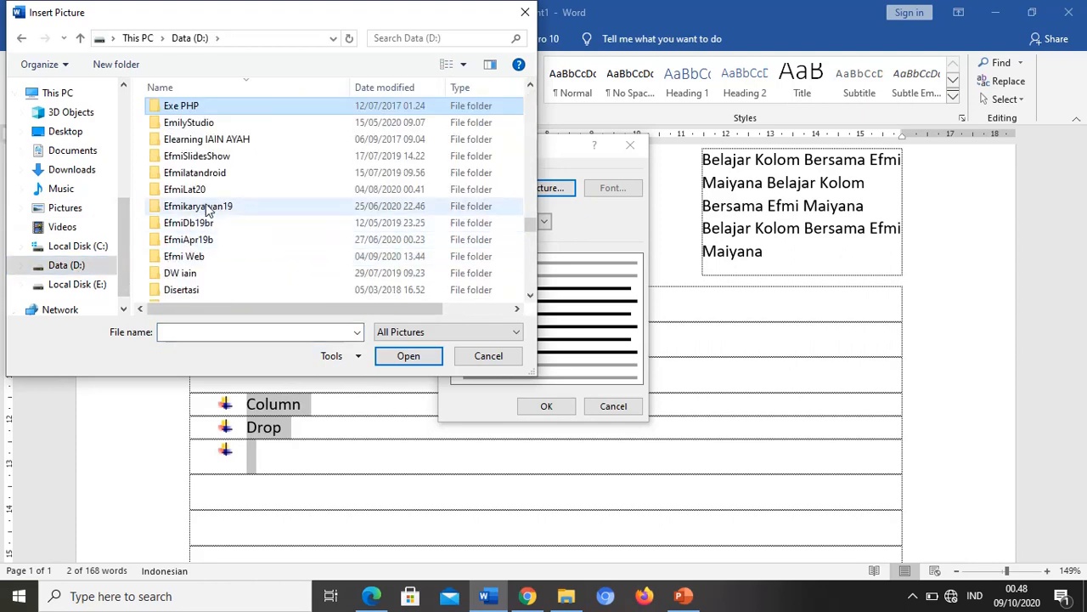
double_click(197, 259)
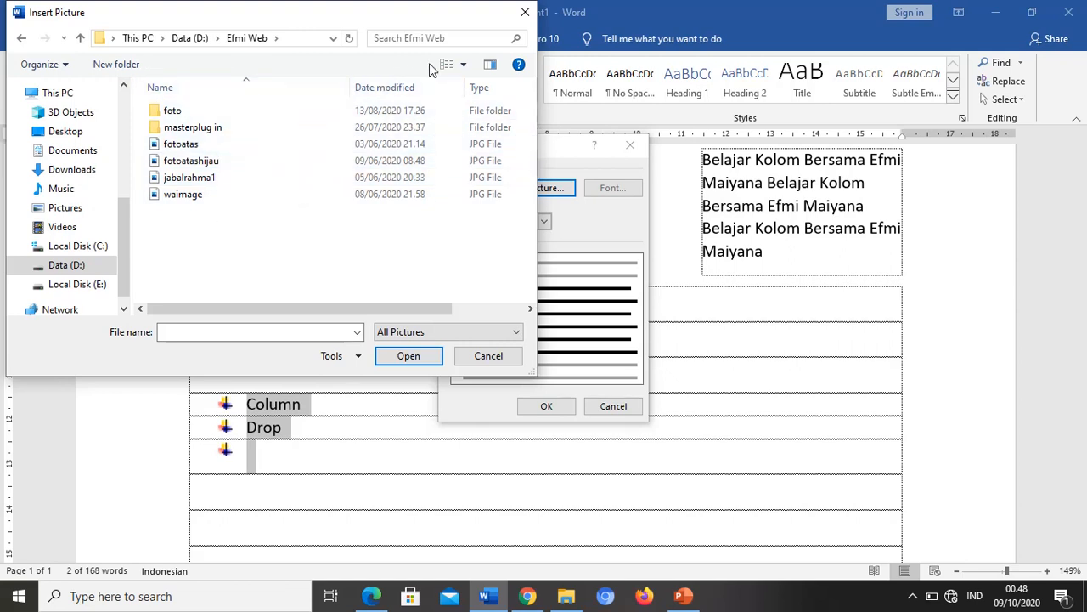
click(464, 66)
click(515, 67)
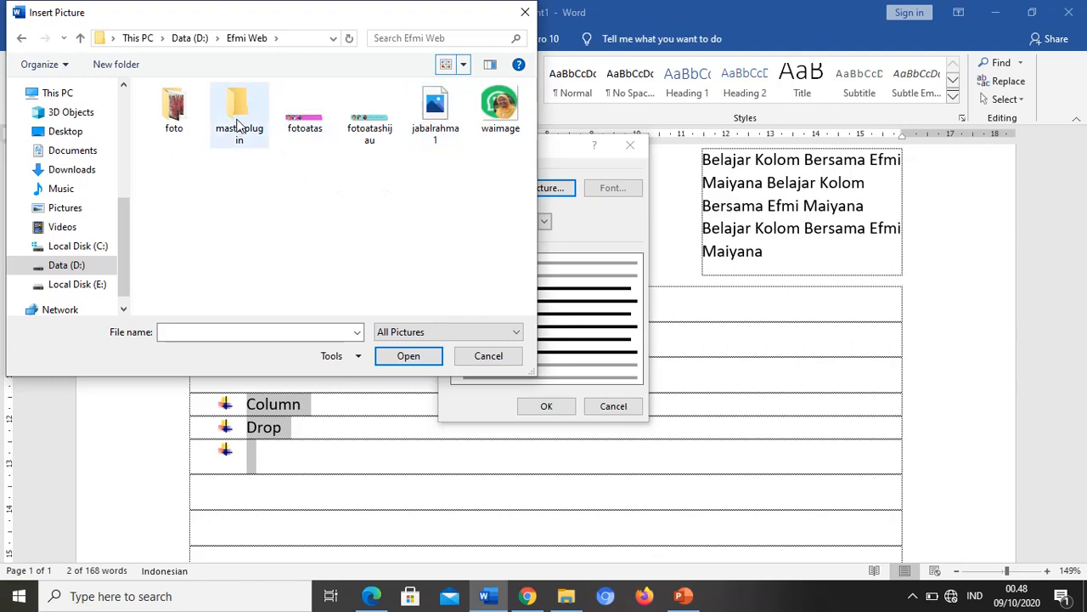
double_click(179, 109)
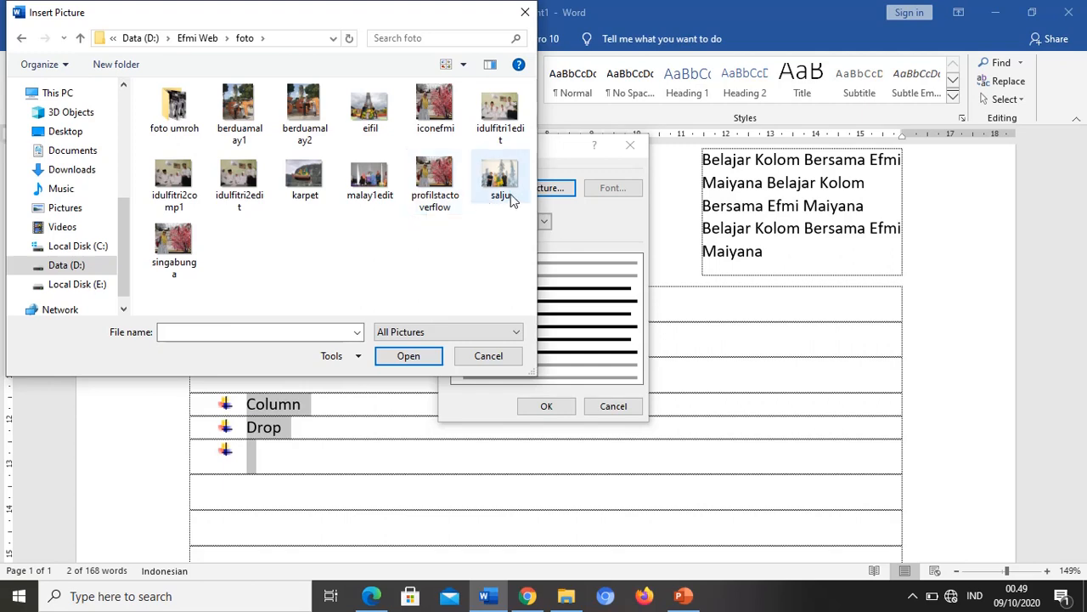
click(436, 177)
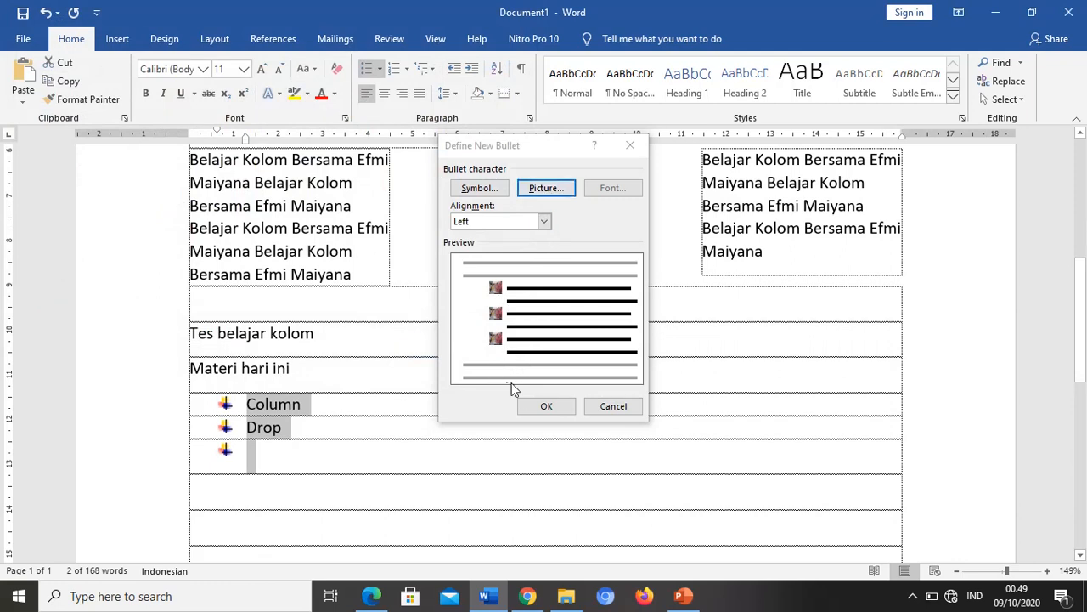
click(534, 405)
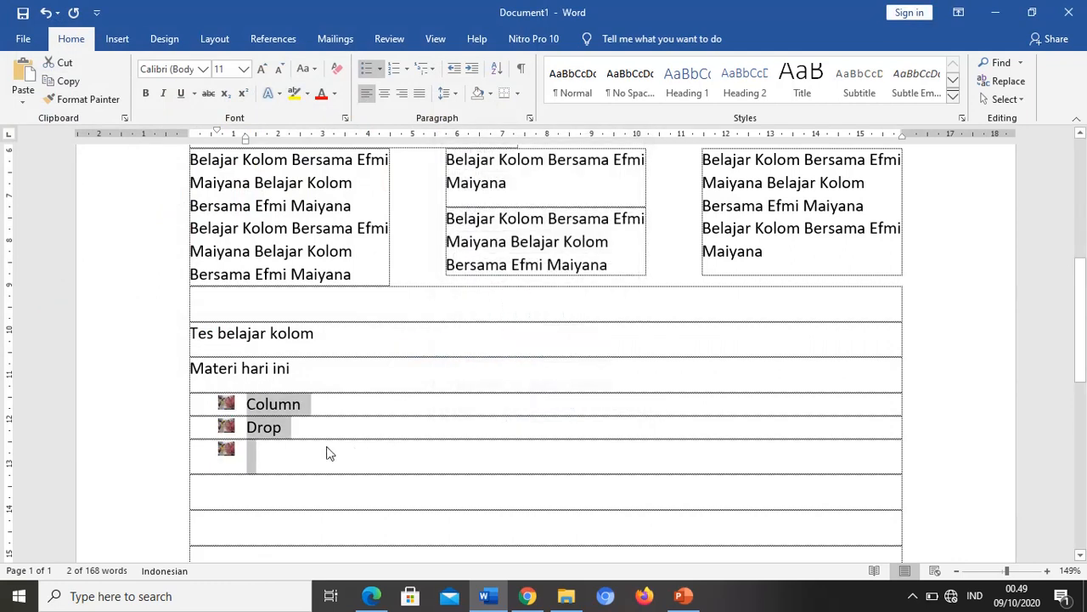
Enter "Bullet" as the text of the empty third list item.
click(282, 448)
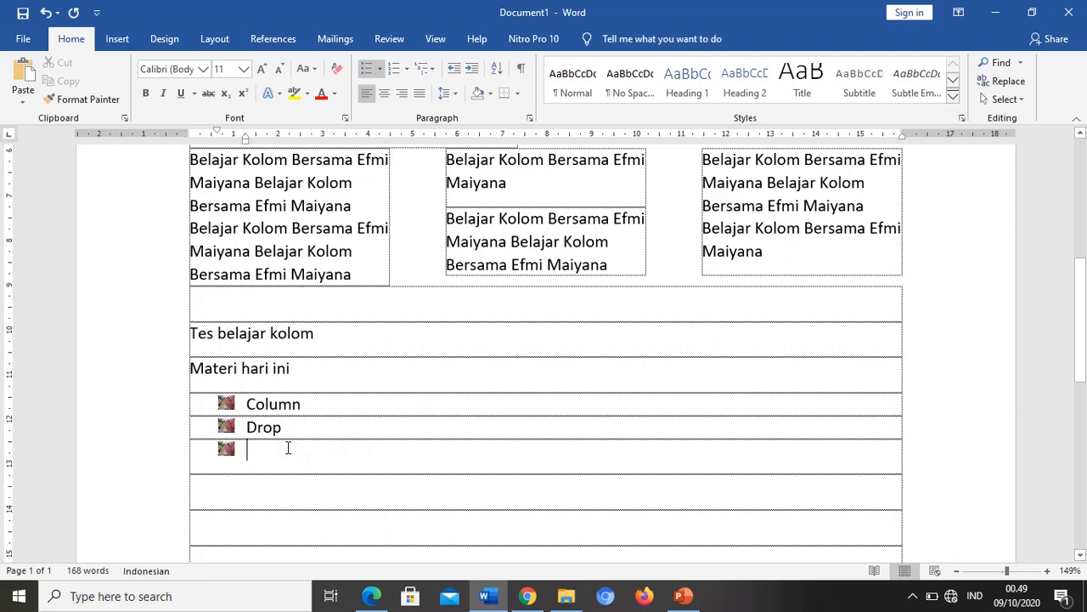
text(Bul)
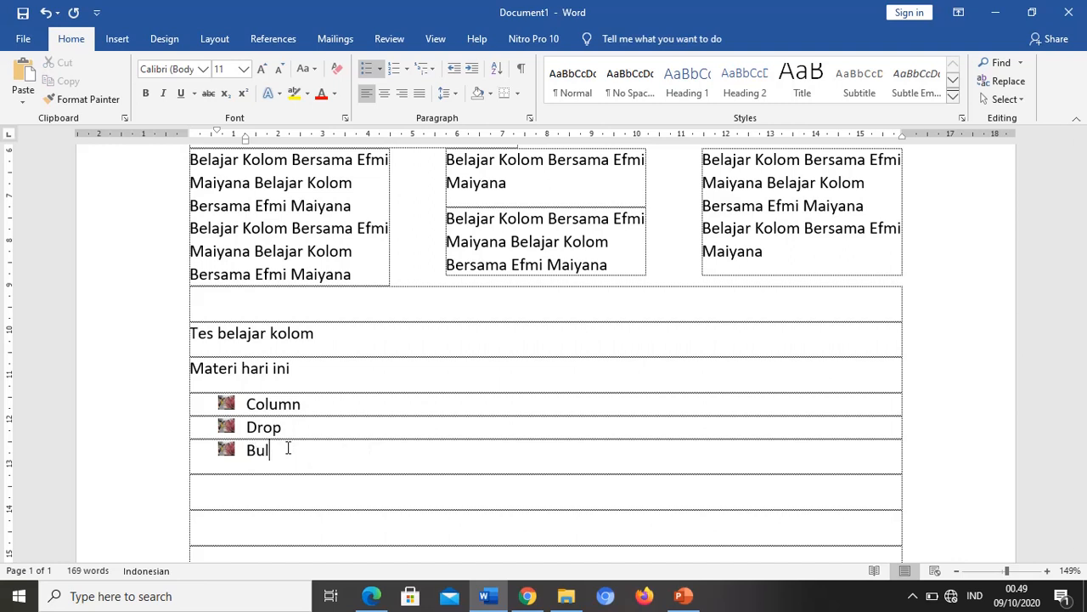
text(let)
Indent the three bulleted items, placing their text at about 2.75 cm and the picture bullets at about 1.75 cm on the ruler.
drag(244, 403, 289, 448)
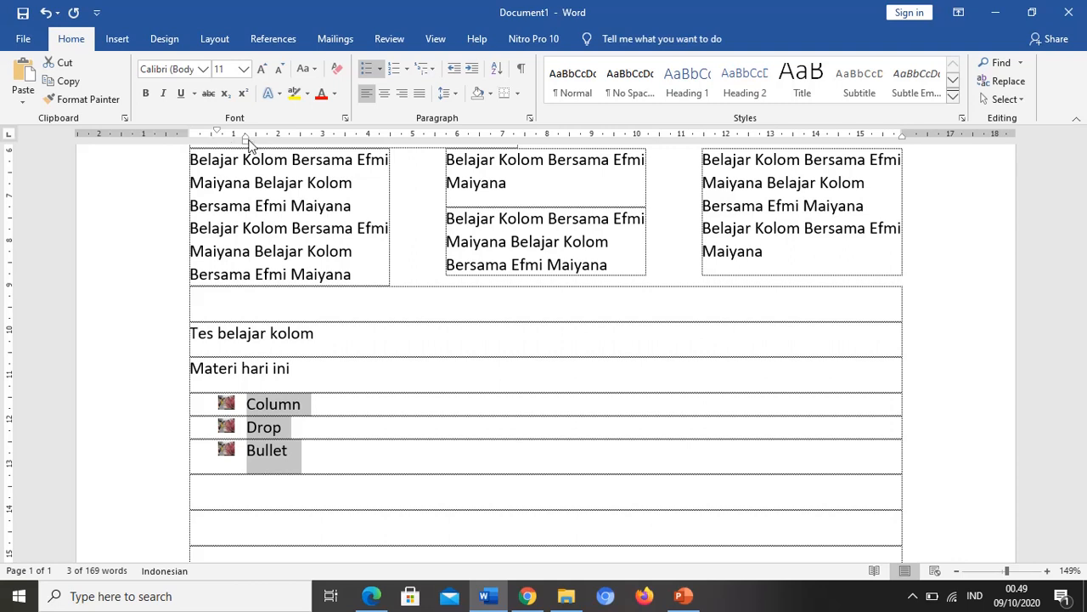
mouse_move(244, 138)
mouse_down()
mouse_move(278, 157)
mouse_move(311, 152)
mouse_up()
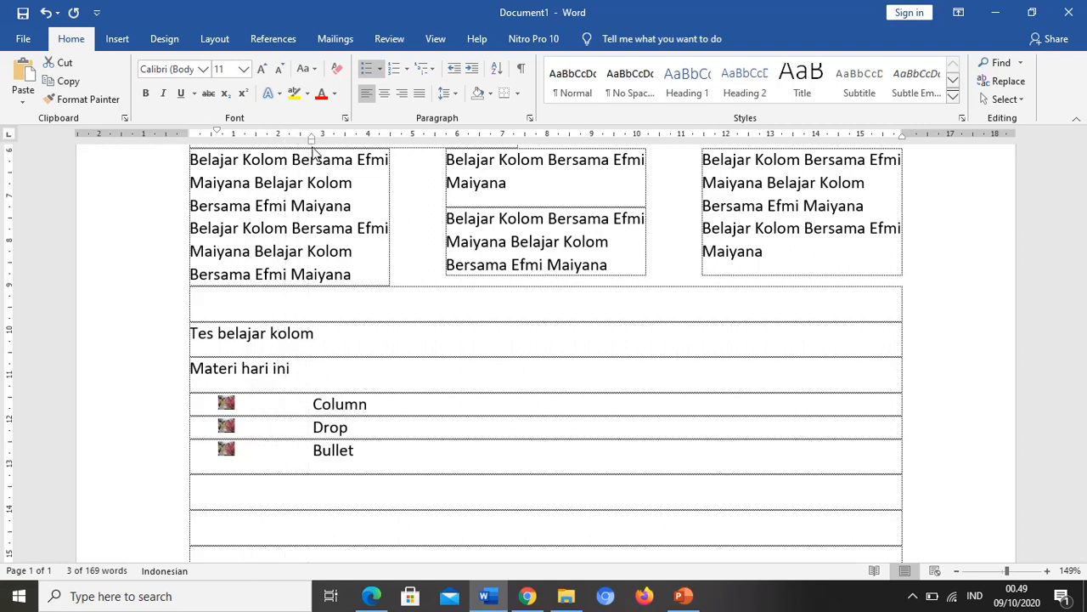
mouse_move(217, 130)
mouse_down()
mouse_move(266, 153)
mouse_move(273, 142)
mouse_up()
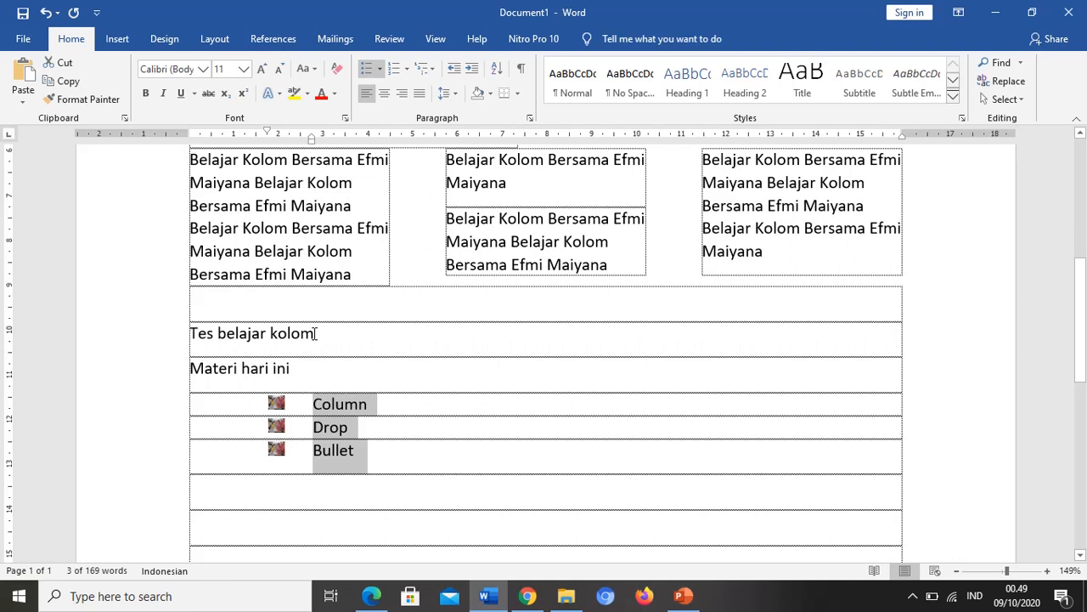
click(404, 460)
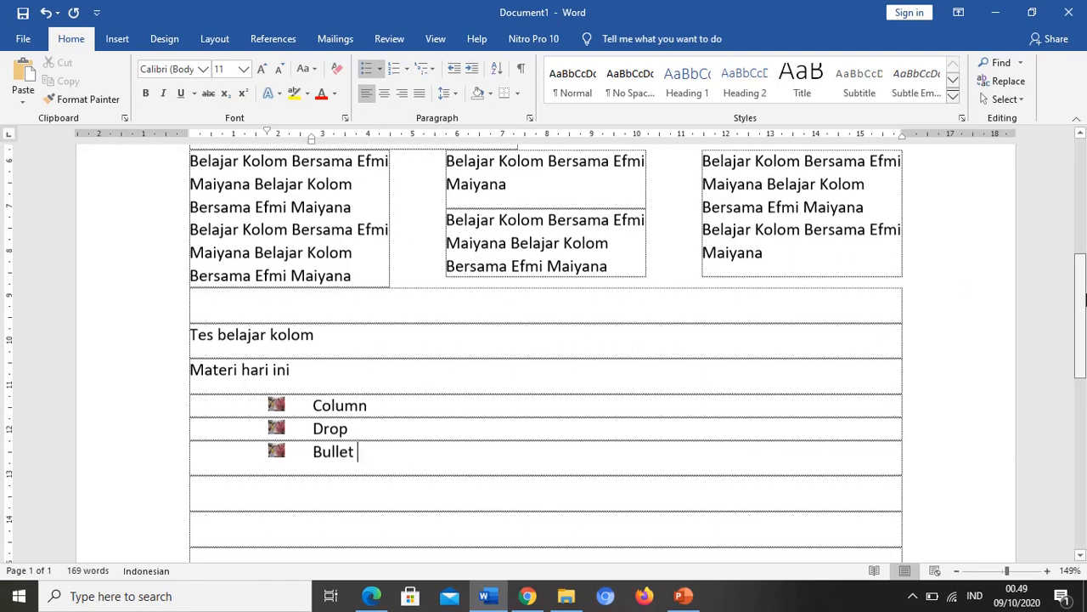
Check the topic list on the "Pertemuan 3" slide in PowerPoint and return to the Word document to review its pages.
mouse_move(1085, 311)
mouse_down()
mouse_move(1084, 261)
mouse_move(1084, 316)
mouse_up()
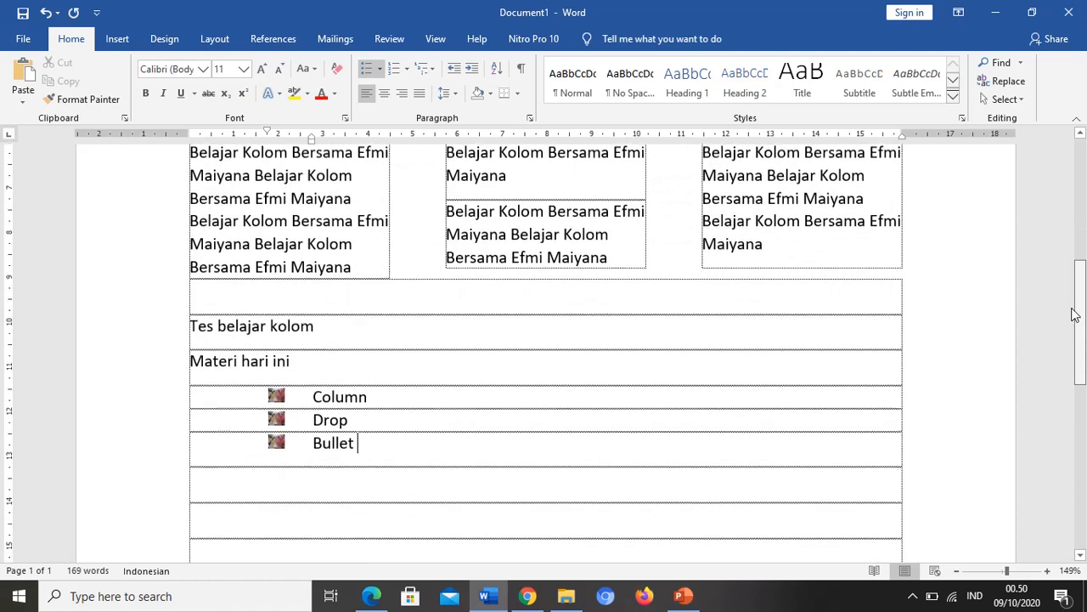
click(684, 596)
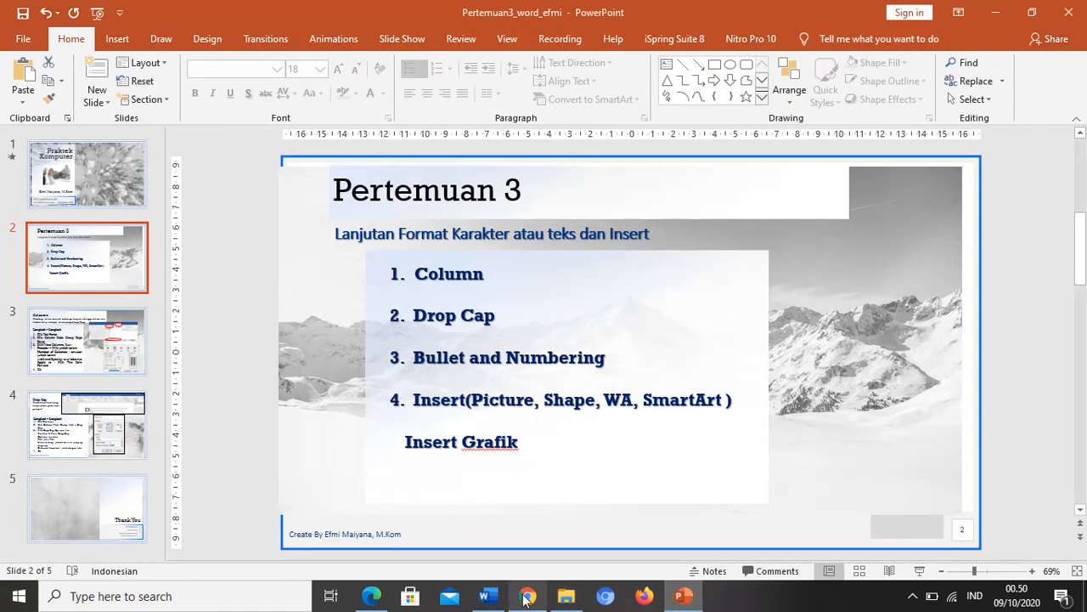
click(485, 597)
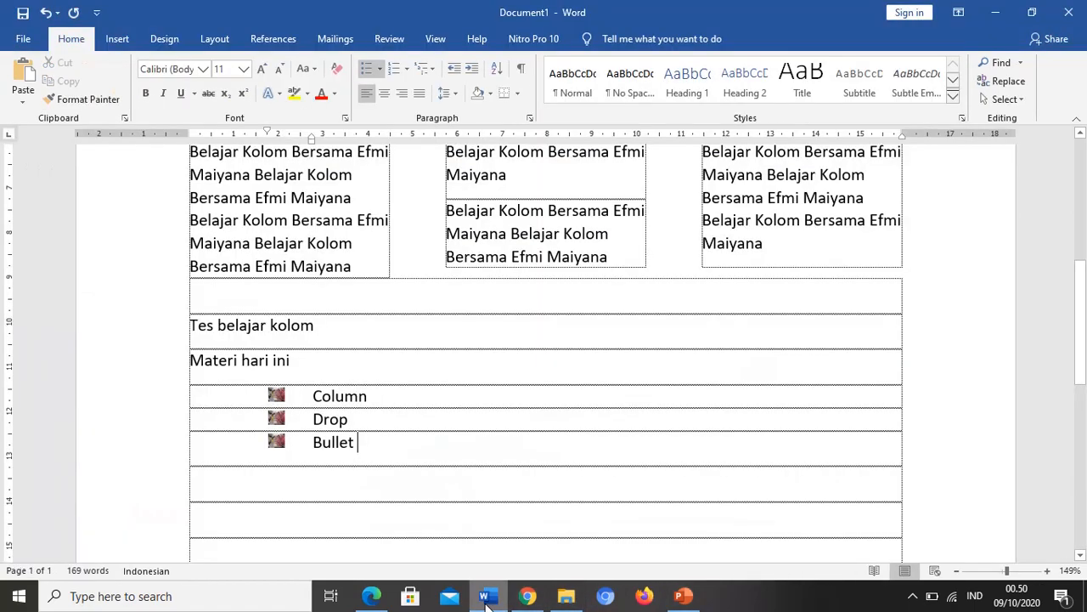
scroll(684, 331, up, 8)
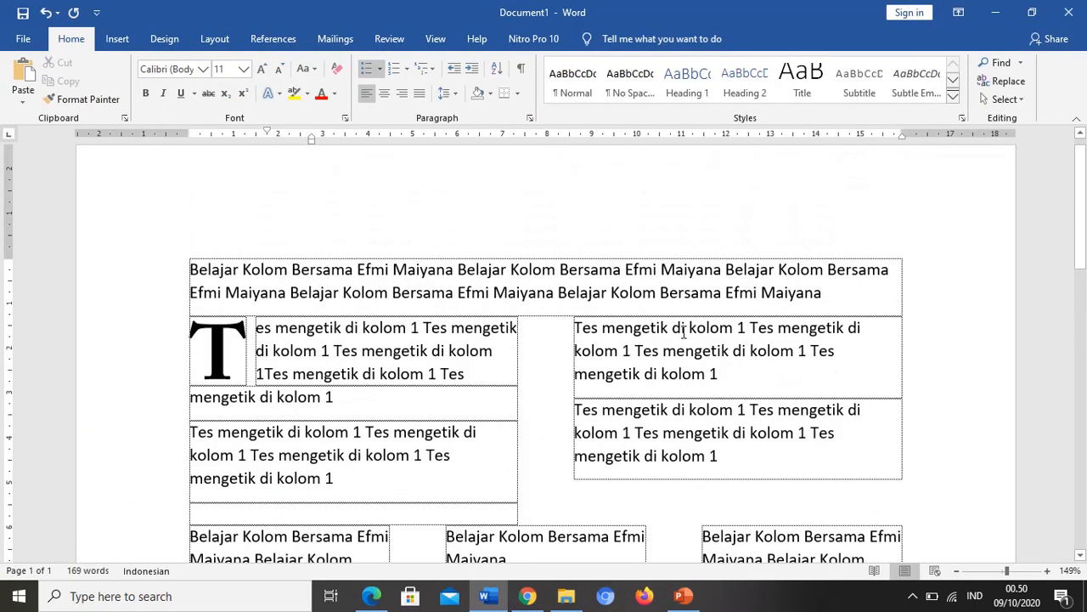
scroll(684, 331, down, 4)
scroll(684, 331, up, 3)
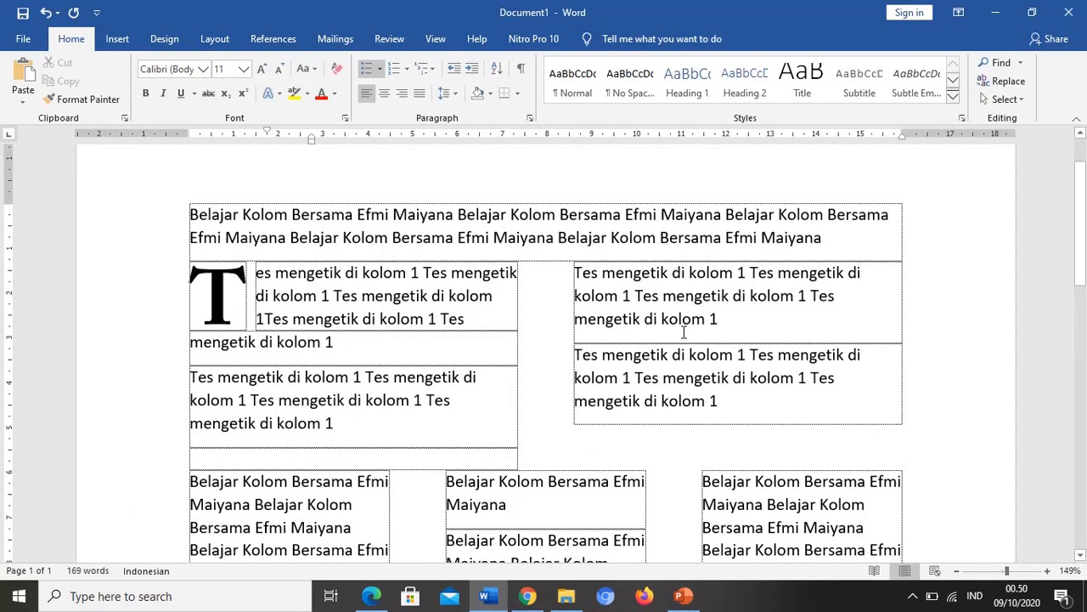
Insert the iconefmi picture from the foto folder after the text "Bullet" in the third list item and select it.
click(118, 40)
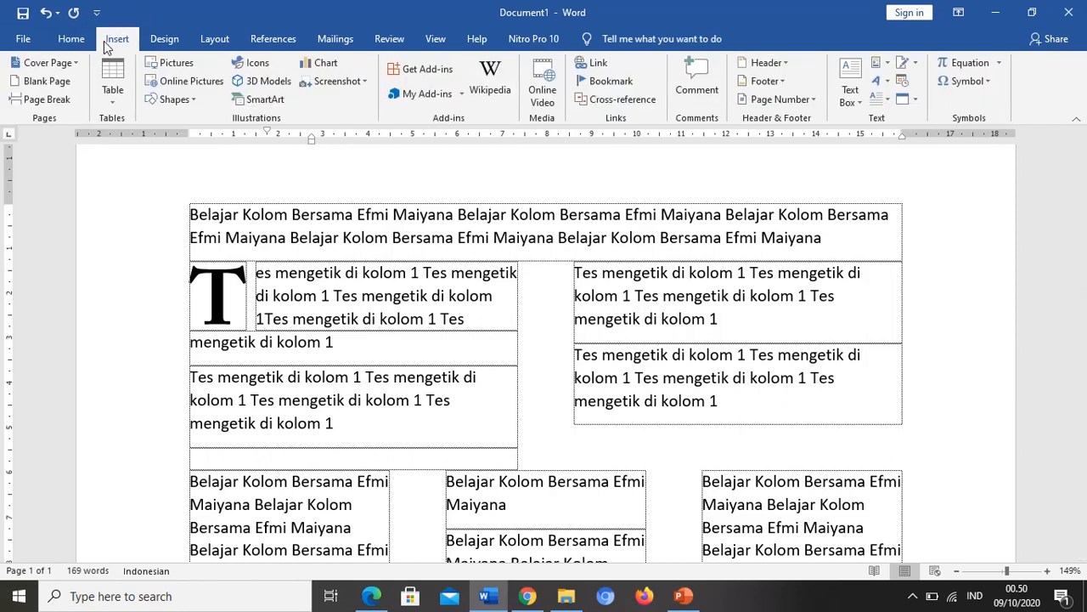
click(173, 65)
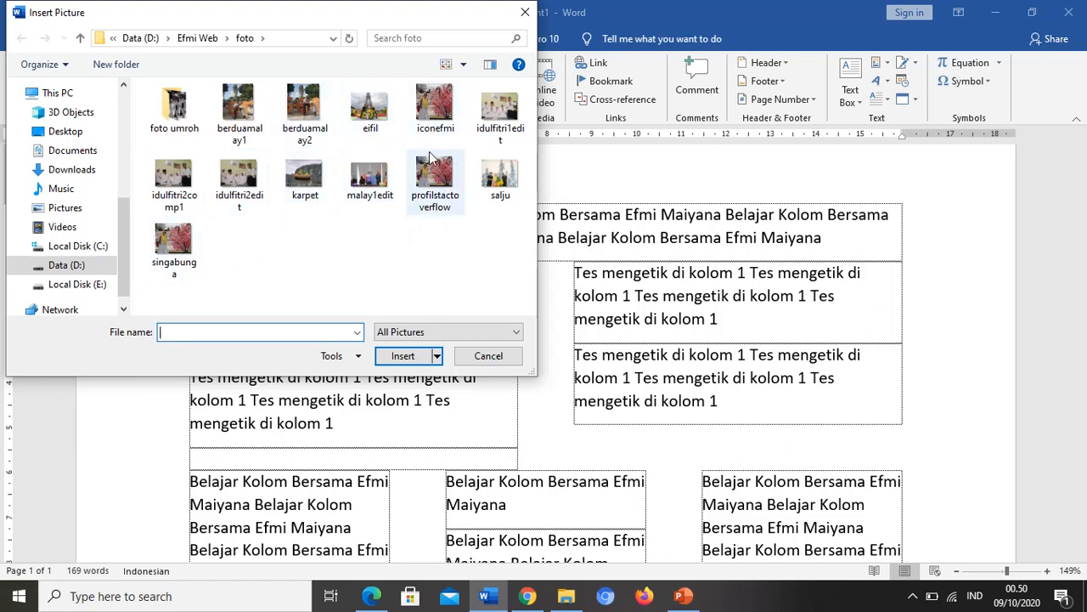
double_click(453, 112)
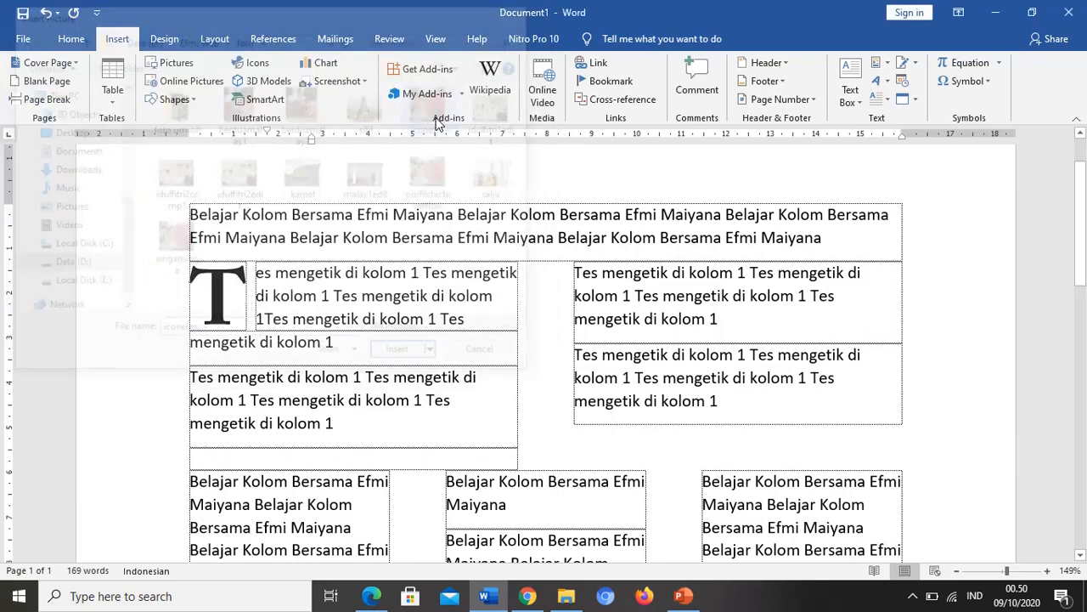
click(738, 428)
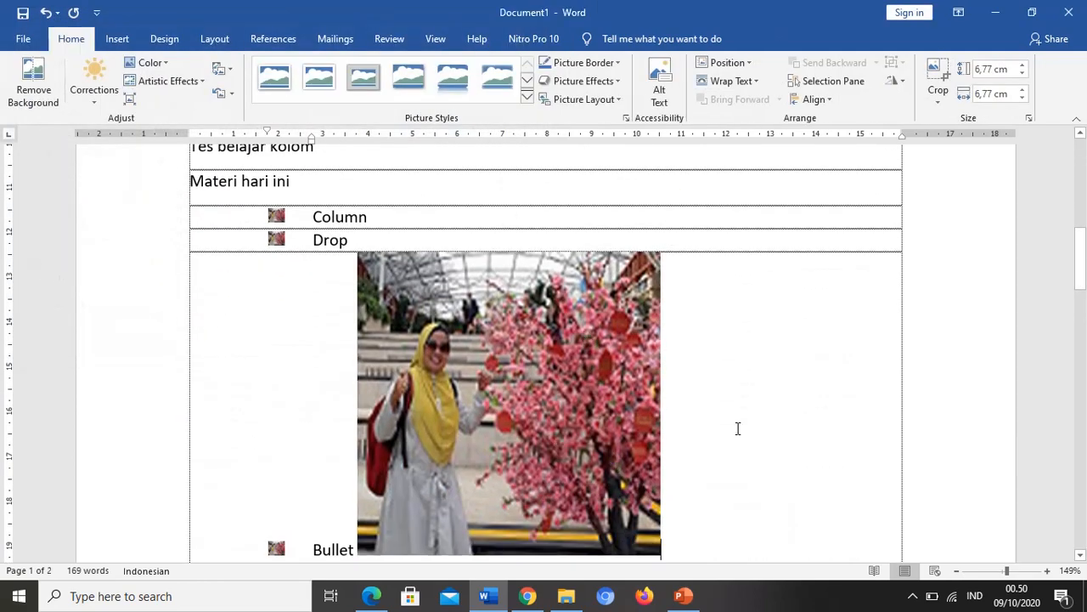
click(595, 416)
scroll(687, 447, down, 5)
scroll(640, 405, up, 3)
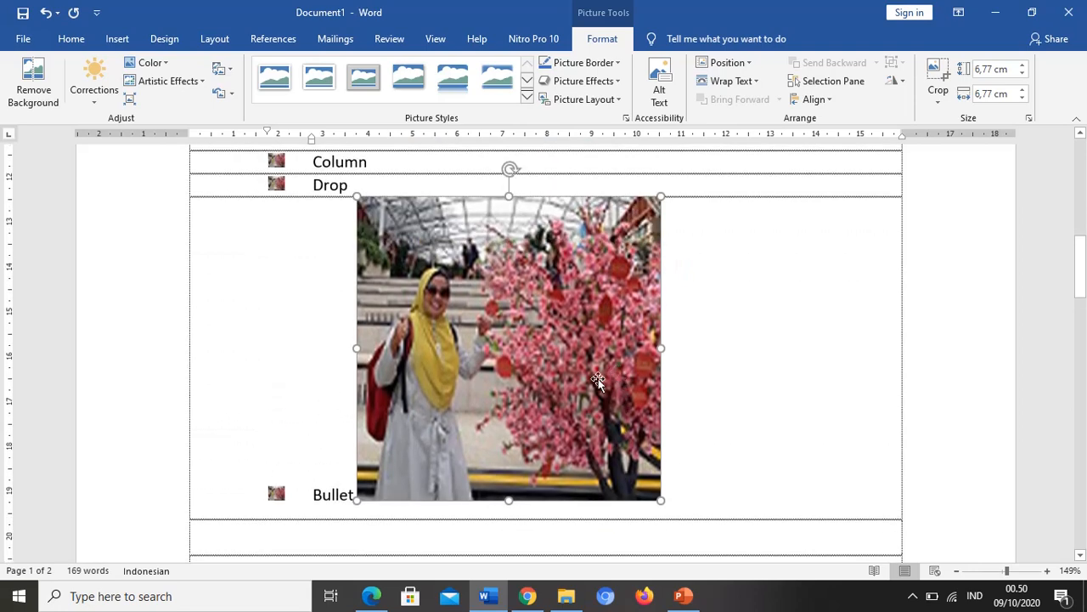
Delete the iconefmi picture after the text "Bullet" and insert the eifil picture from the foto folder instead.
key(Delete)
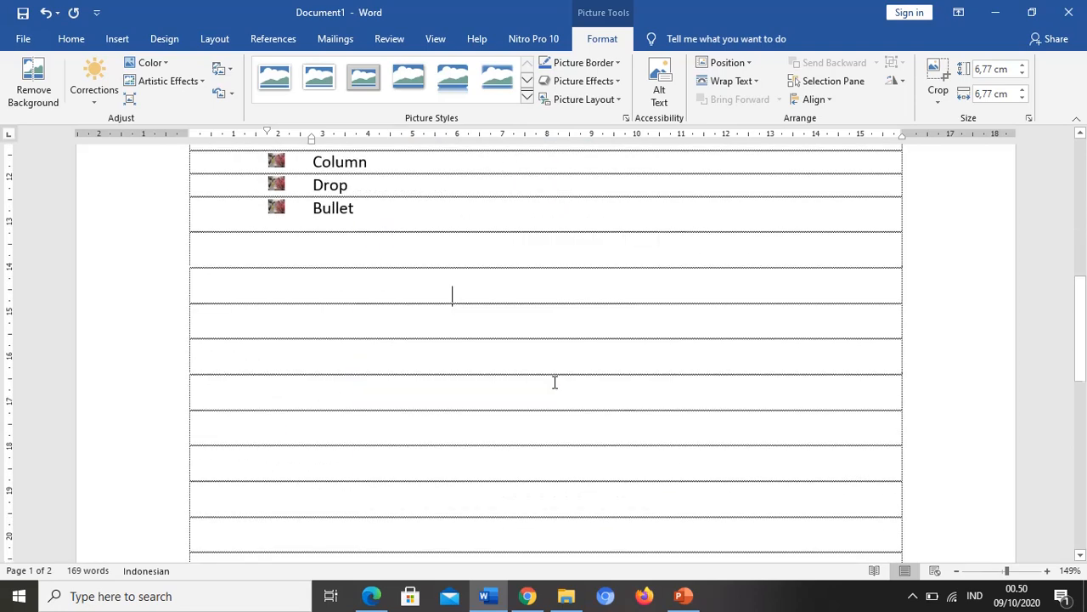
click(115, 39)
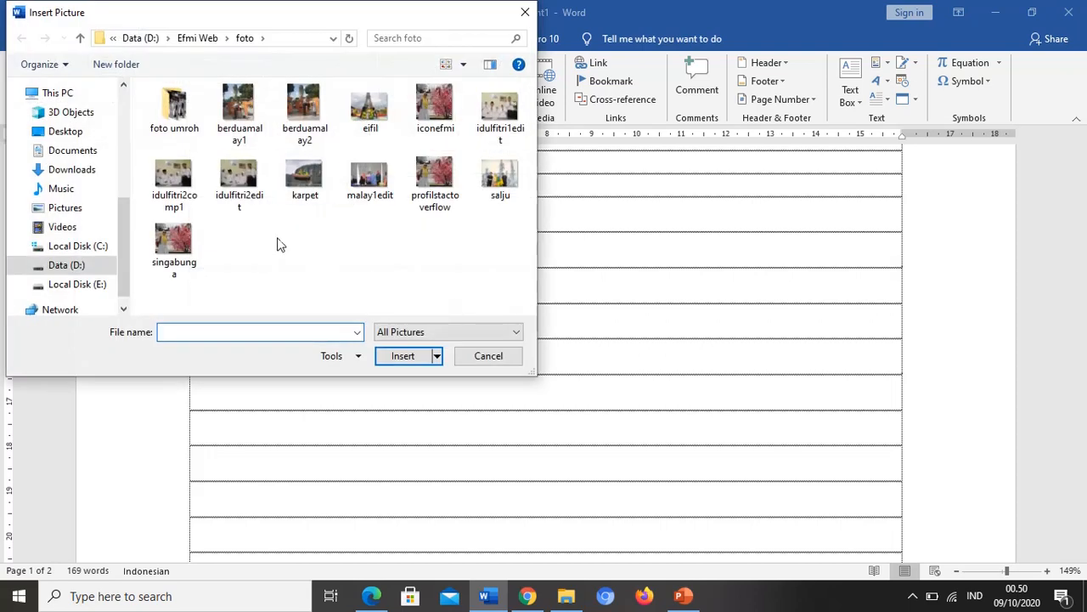
double_click(374, 106)
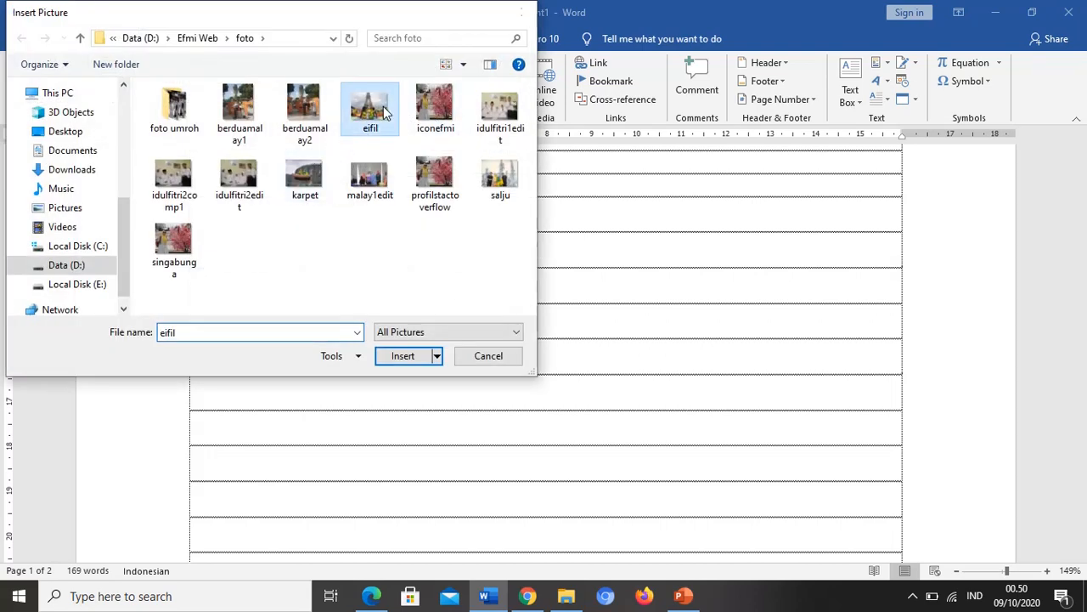
Shrink the inserted eifil picture proportionally to about 4.28 cm high by 5.7 cm wide.
scroll(518, 268, down, 5)
scroll(595, 342, up, 1)
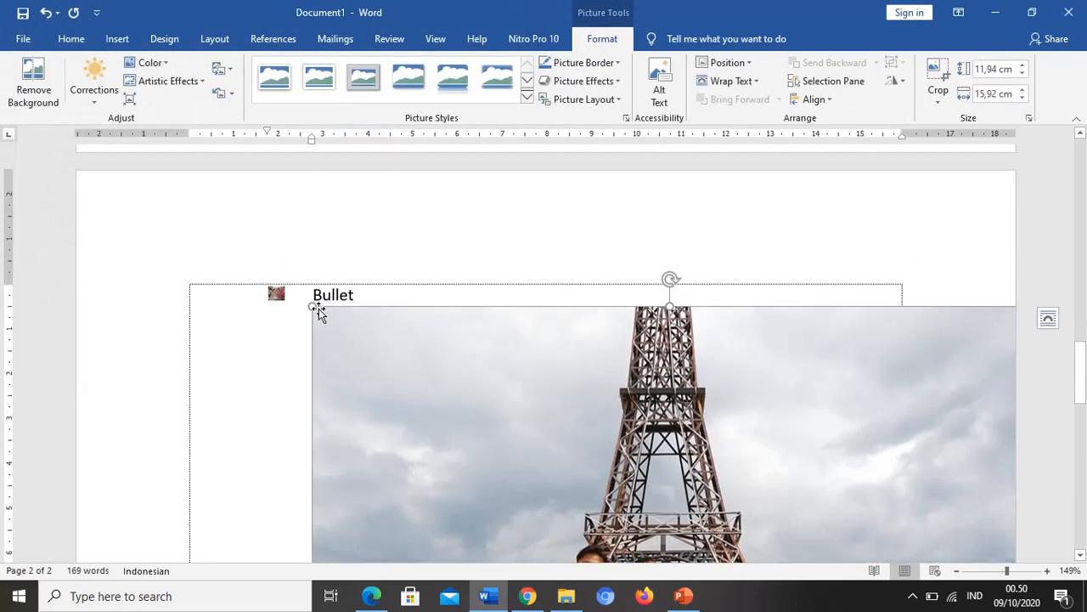
drag(324, 317, 560, 492)
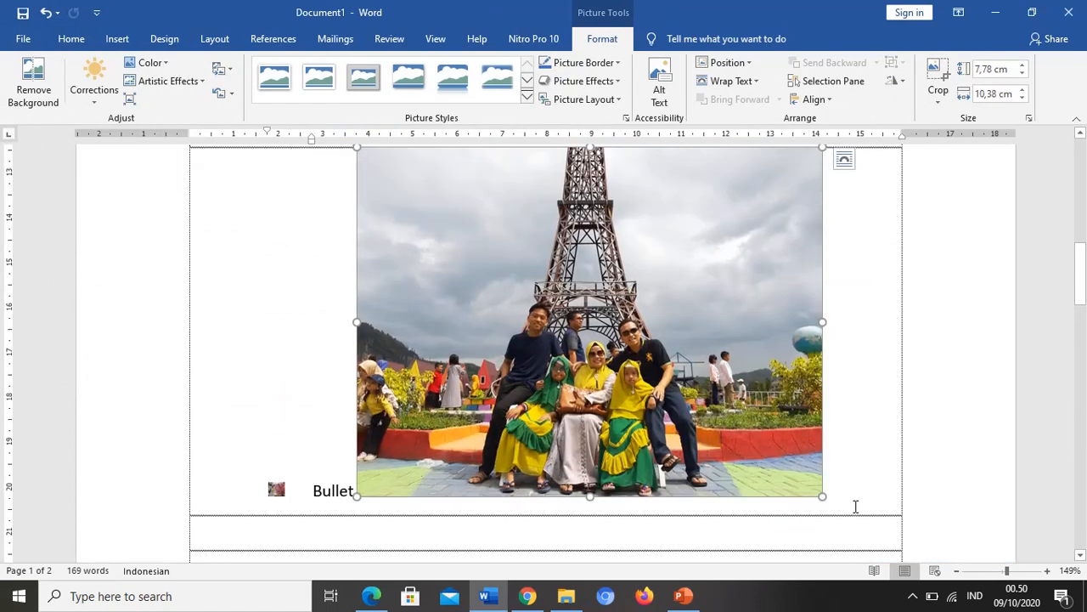
drag(820, 497, 612, 338)
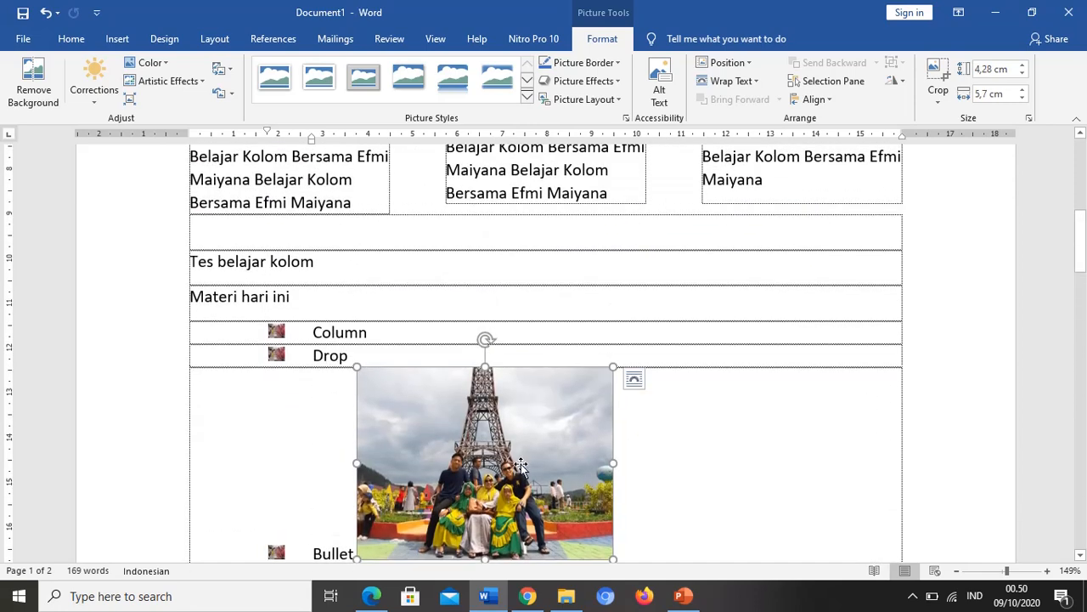
Move the eifil picture to the end of the "Tes belajar kolom" line and set its text wrapping to In Front of Text.
drag(502, 486, 502, 350)
drag(505, 399, 524, 264)
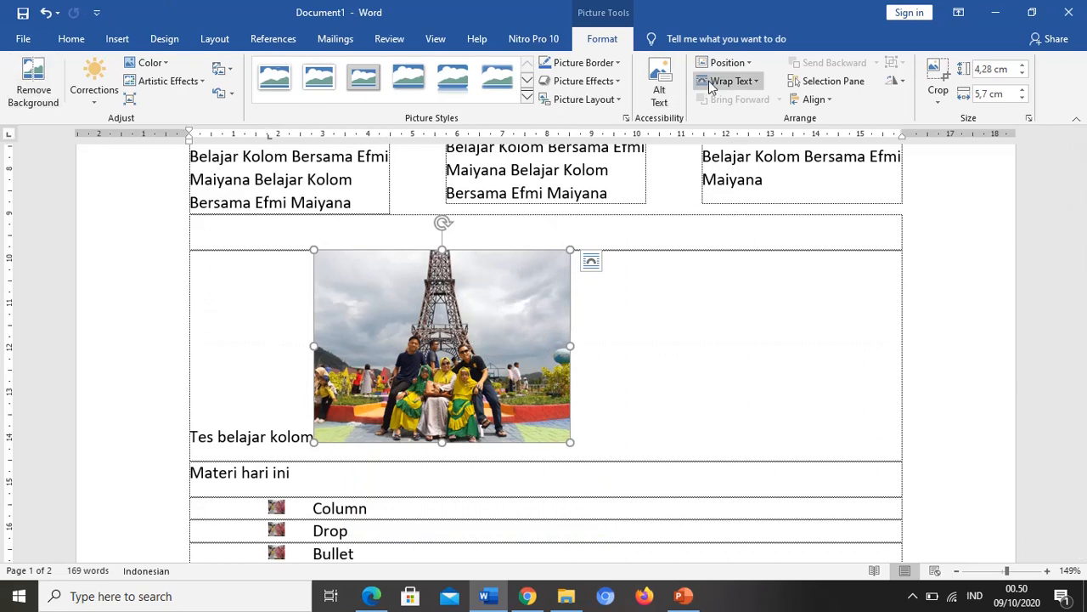
click(755, 85)
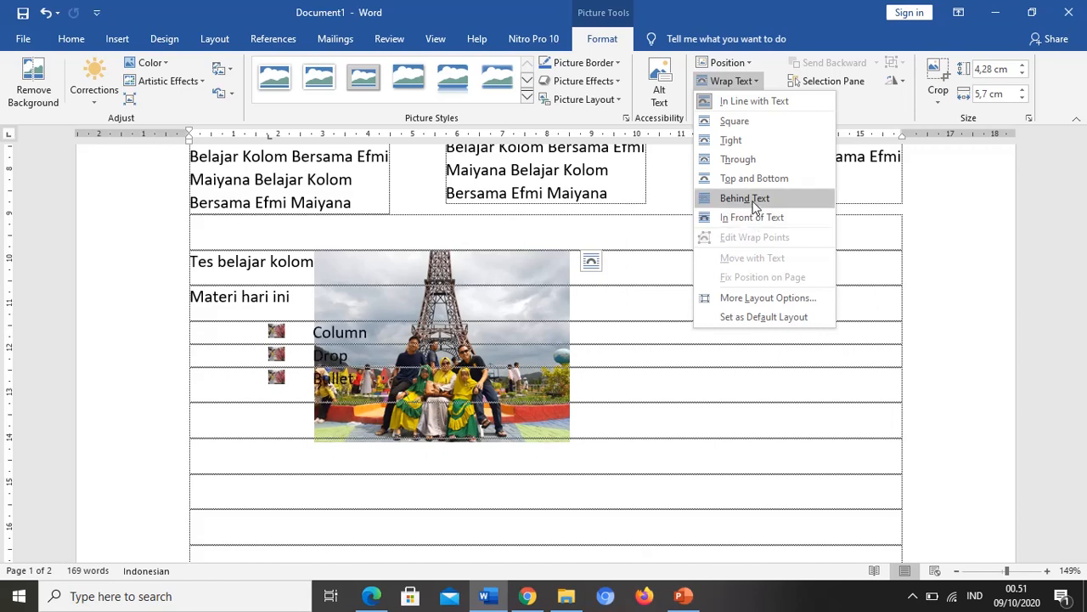
click(753, 218)
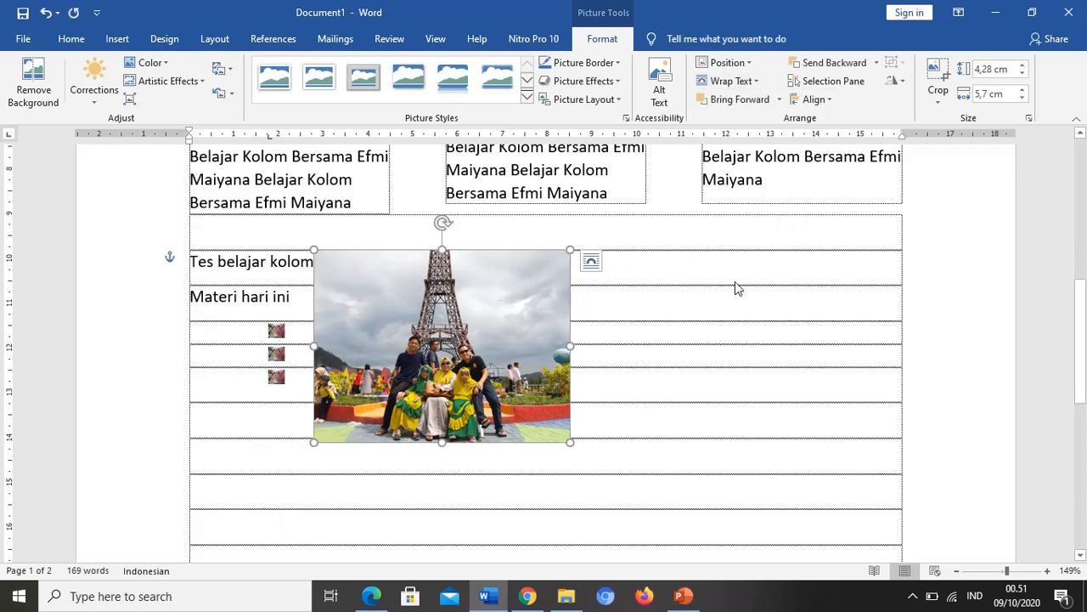
Move the eifil picture up the page so it sits between the two columns of "Tes mengetik di kolom 1" text.
scroll(748, 302, up, 3)
drag(445, 506, 549, 287)
scroll(549, 287, up, 5)
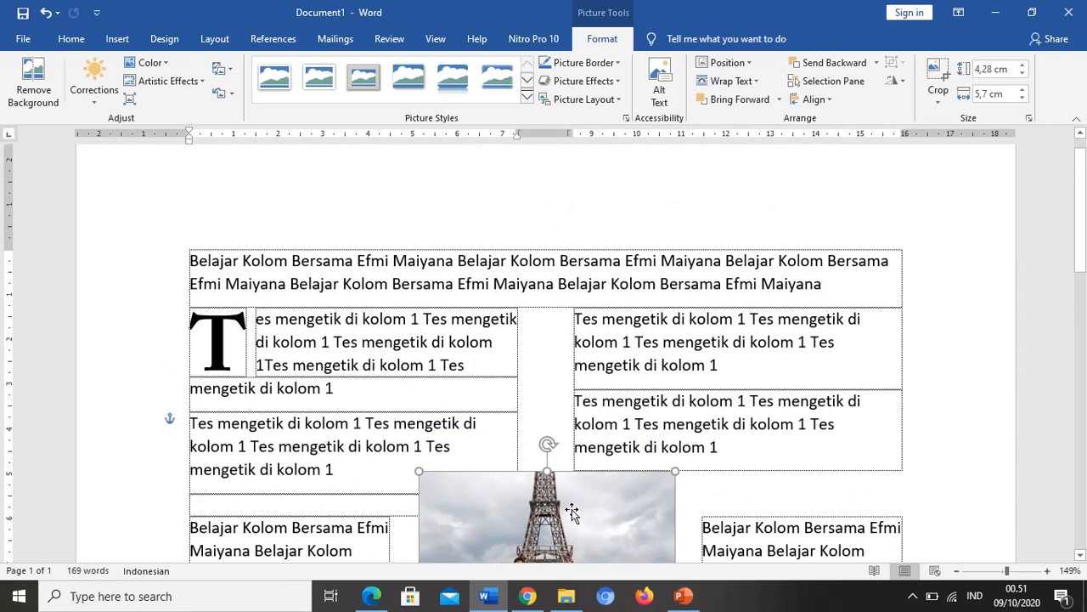
drag(569, 488, 576, 354)
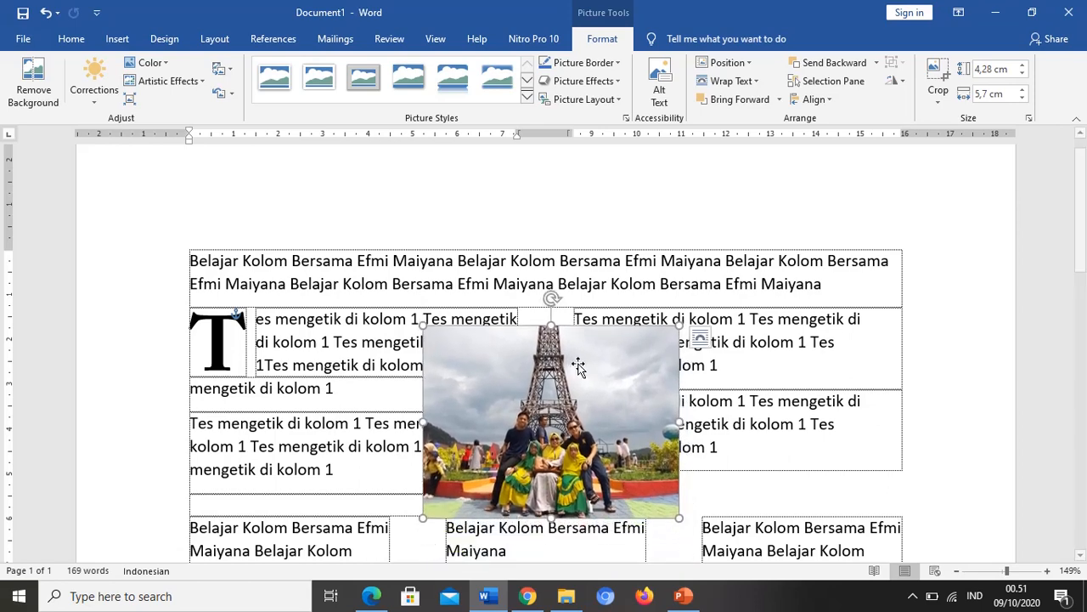
Resize the picture between the two text columns to about 4 cm high by 5.33 cm wide.
click(784, 384)
click(654, 496)
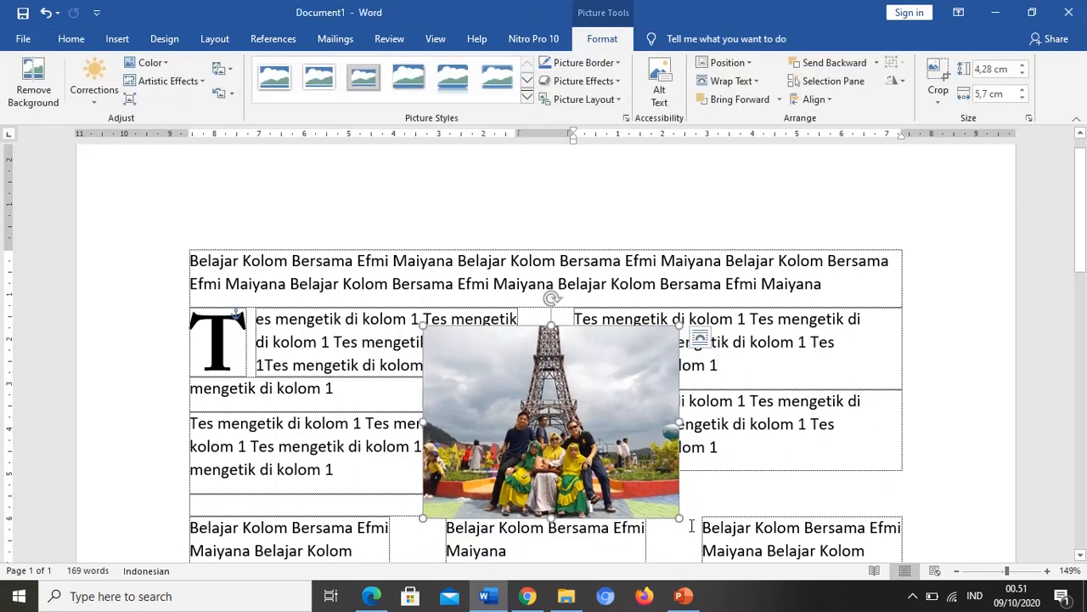
drag(680, 515, 699, 538)
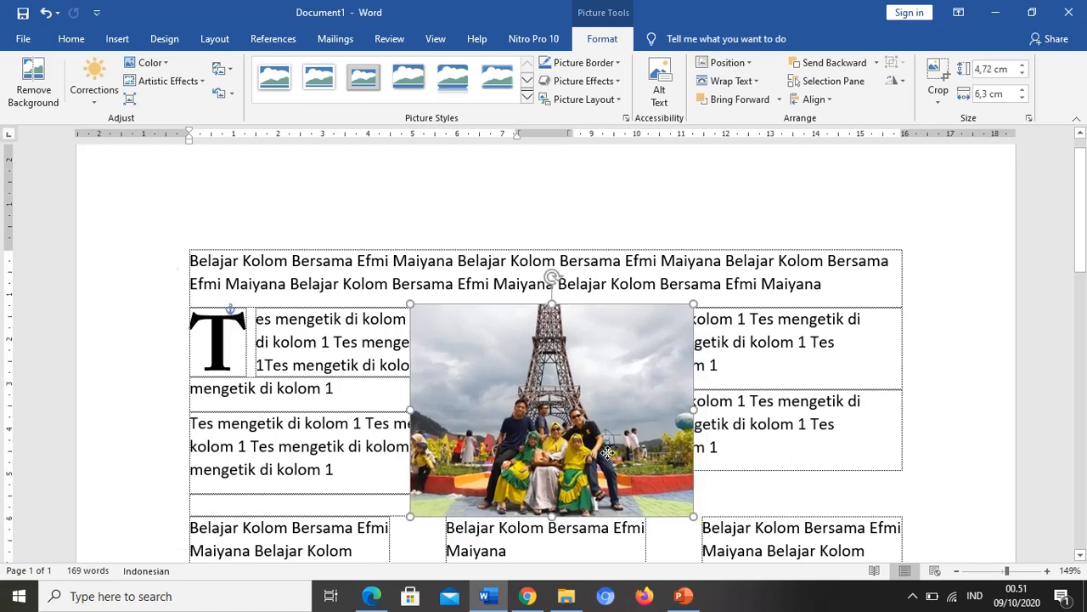
drag(693, 515, 652, 488)
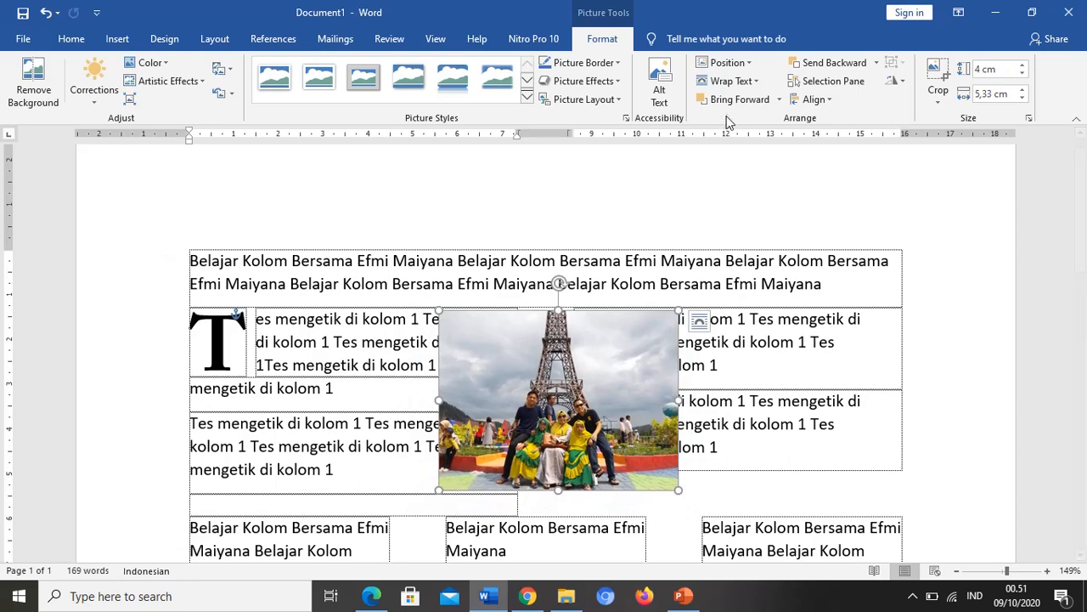
Set the picture's text wrapping to Behind Text and shift it slightly down and to the right.
click(756, 87)
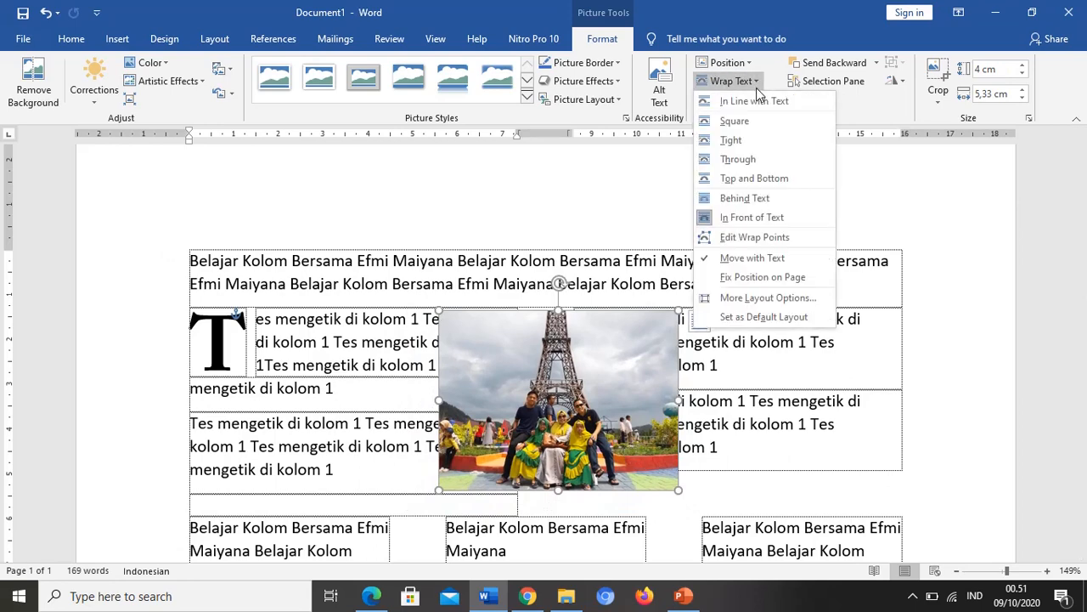
click(762, 198)
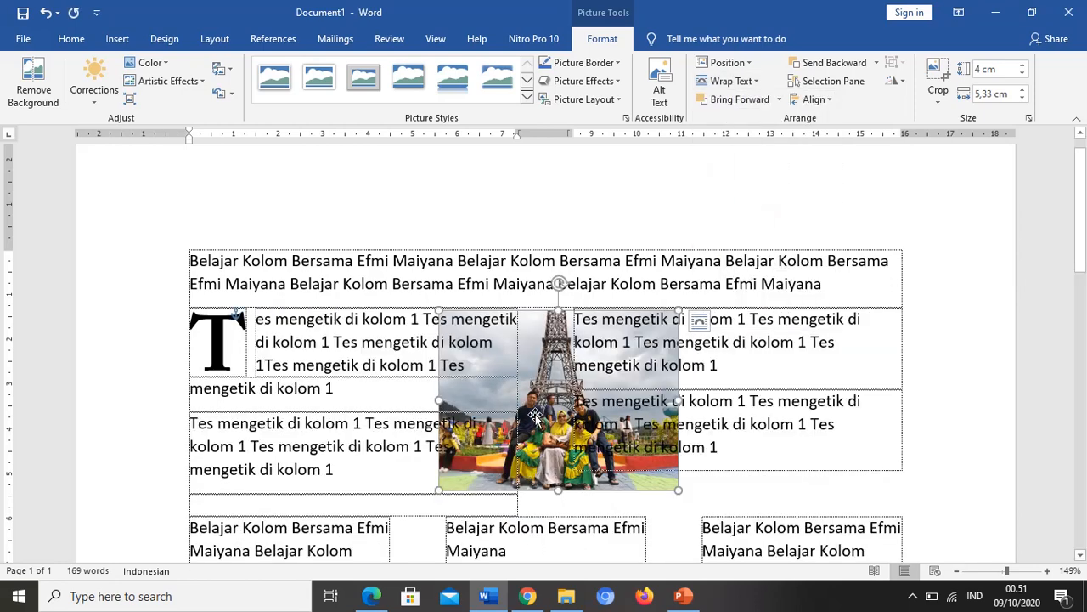
drag(535, 417, 557, 434)
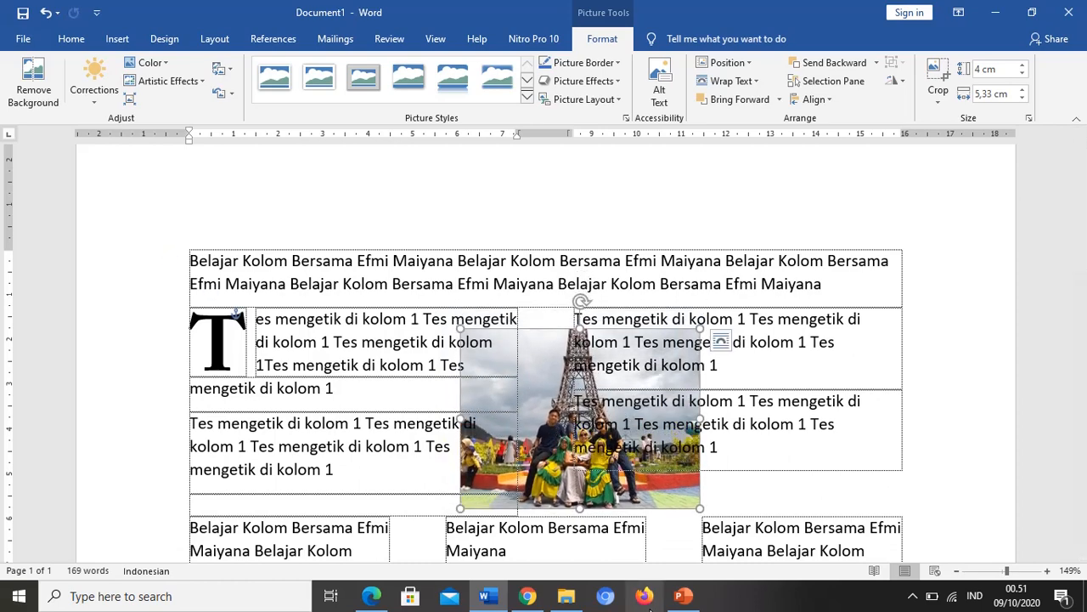
Set the picture's text wrapping to Square and nudge it slightly left between the two columns.
click(755, 82)
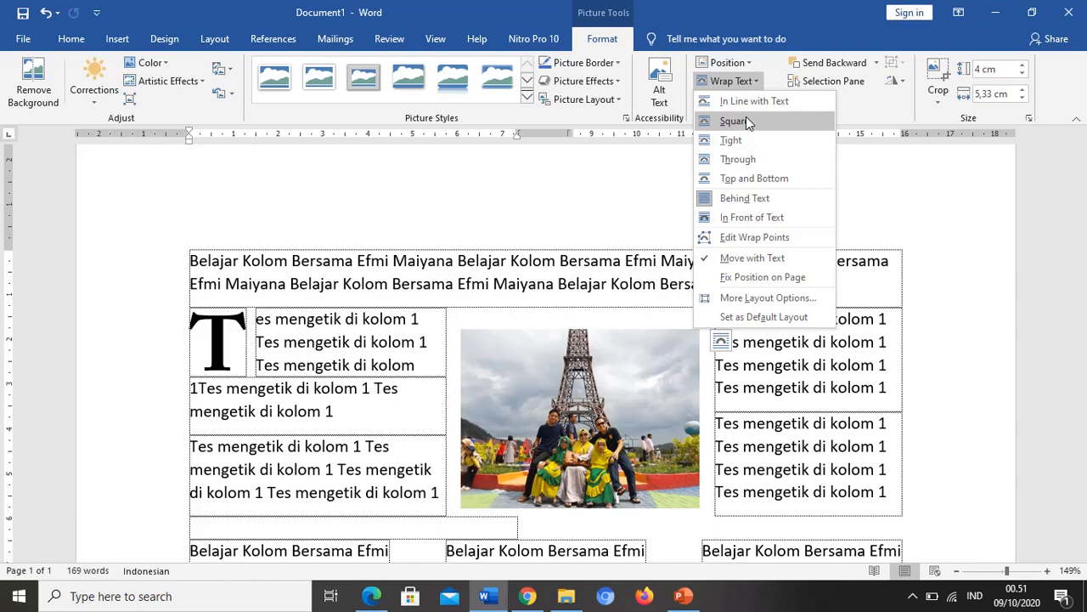
click(746, 121)
scroll(616, 270, down, 3)
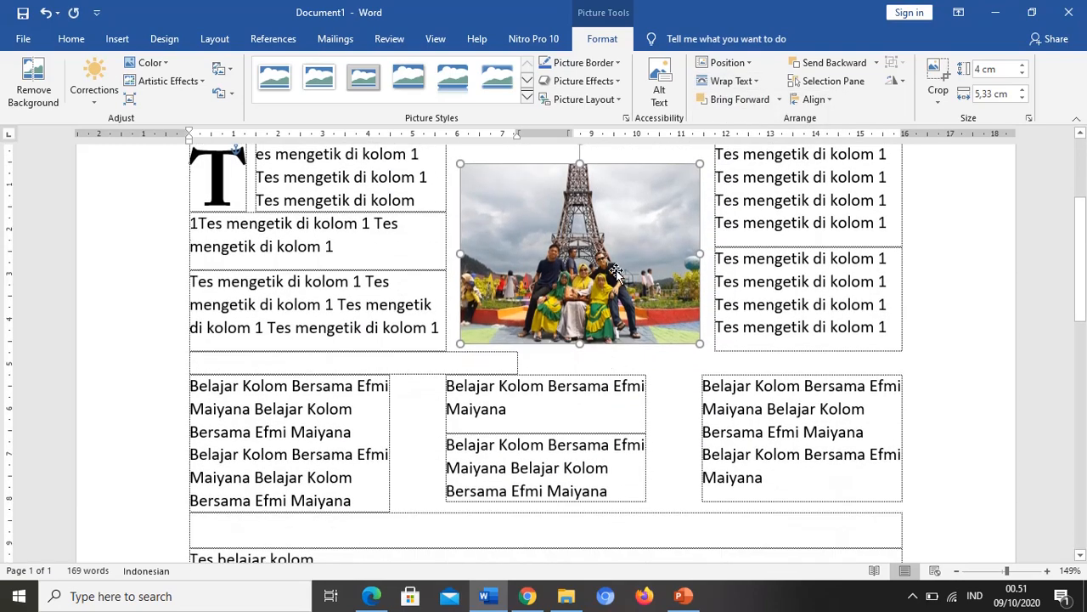
scroll(620, 285, up, 2)
click(779, 264)
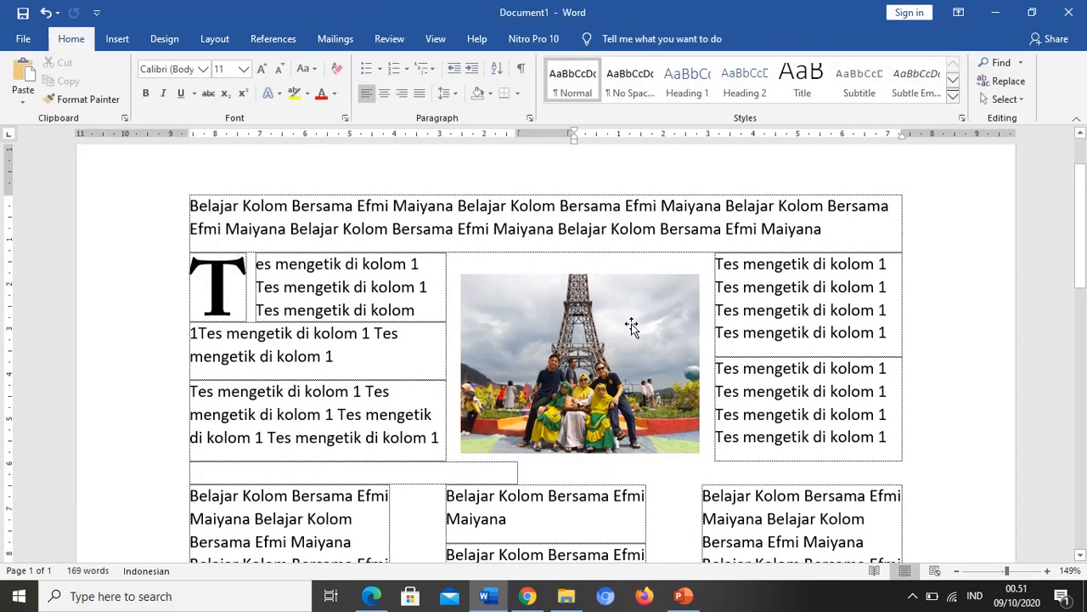
click(632, 327)
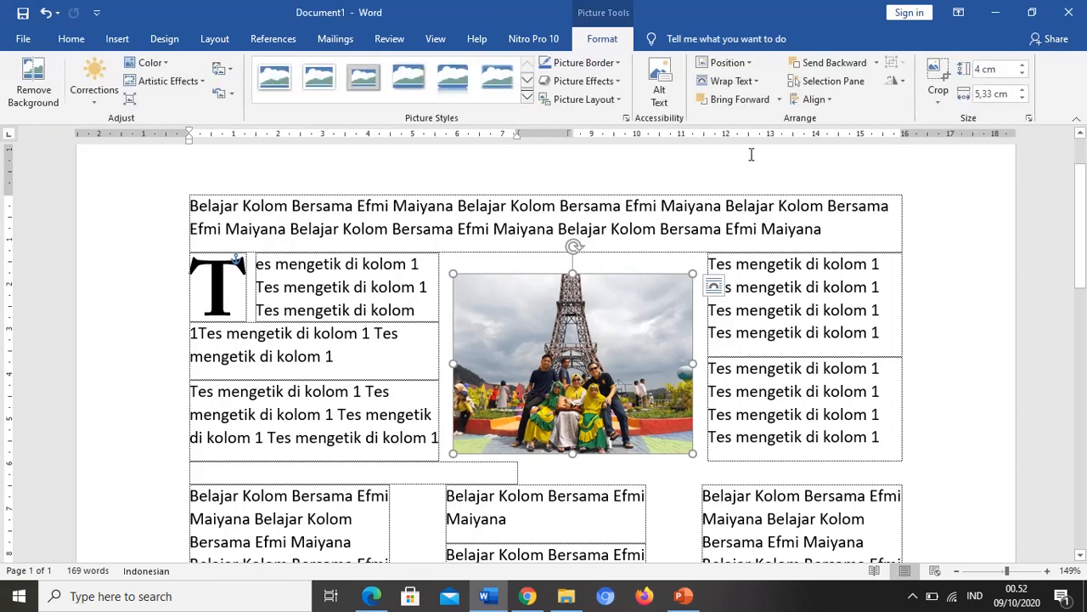
Review the picture's text wrapping options and compare the available formatting tools with the picture selected and deselected.
click(733, 81)
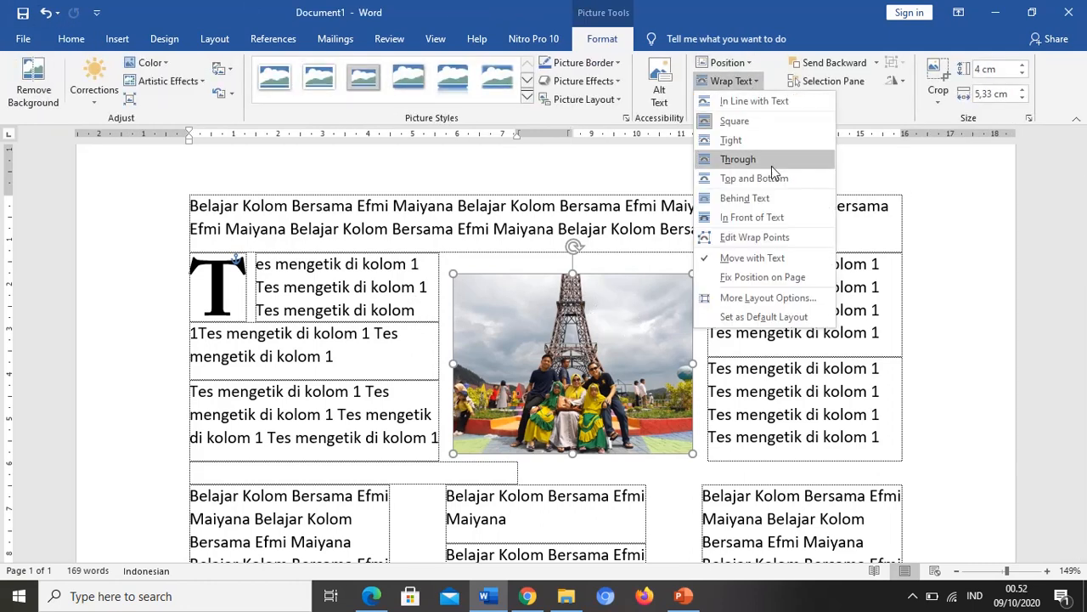
click(651, 296)
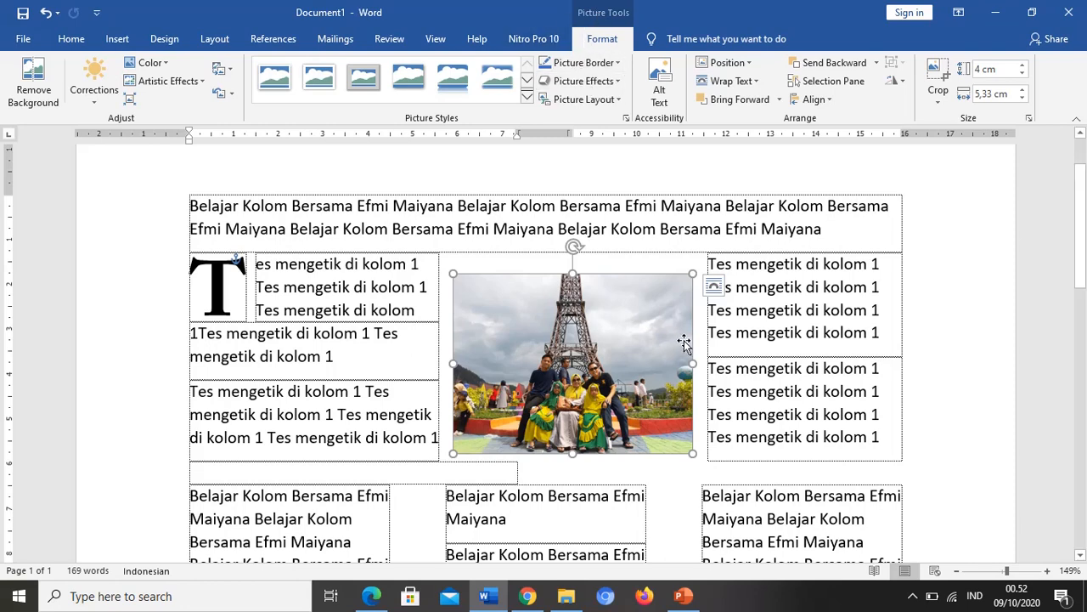
click(834, 321)
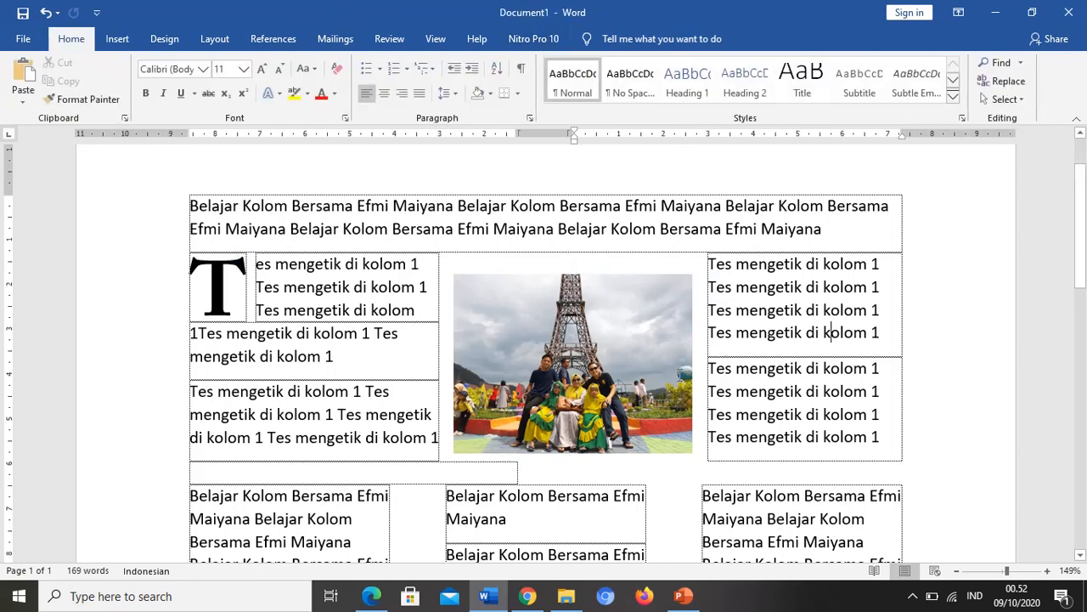
click(596, 324)
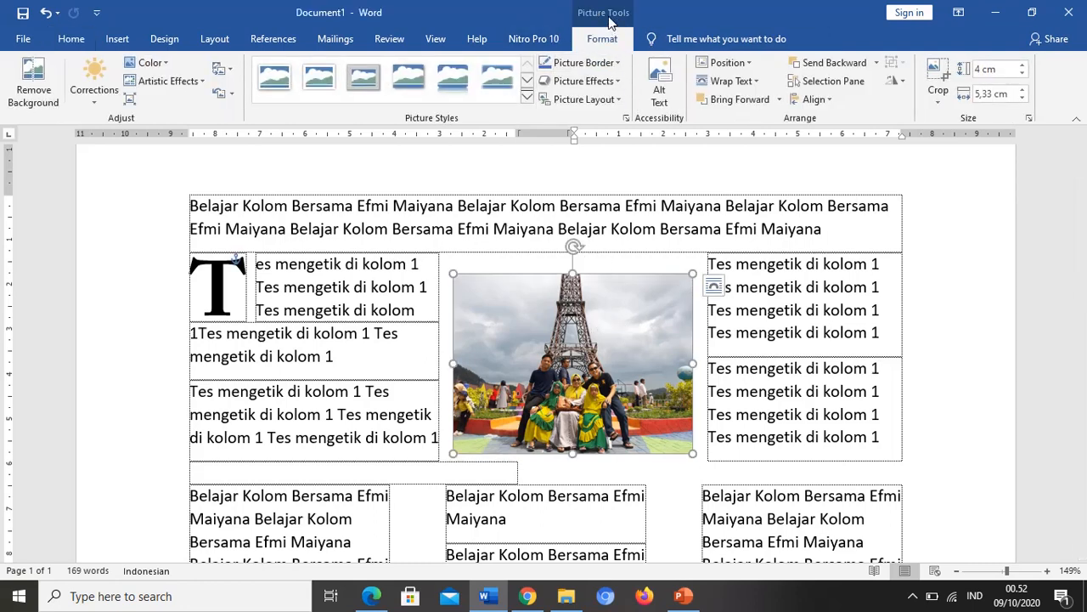
click(814, 391)
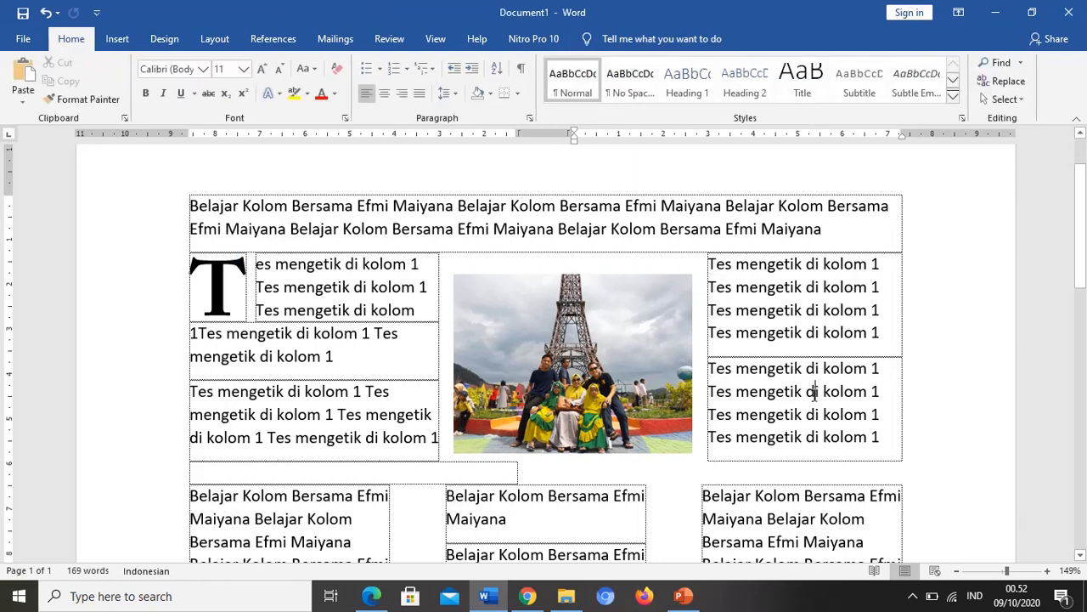
click(615, 363)
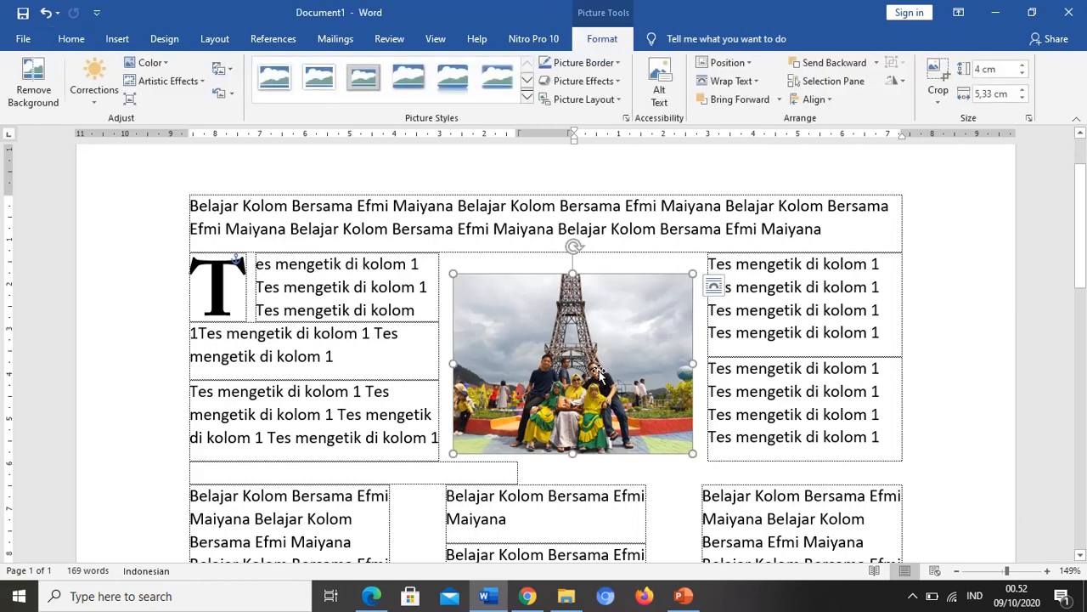
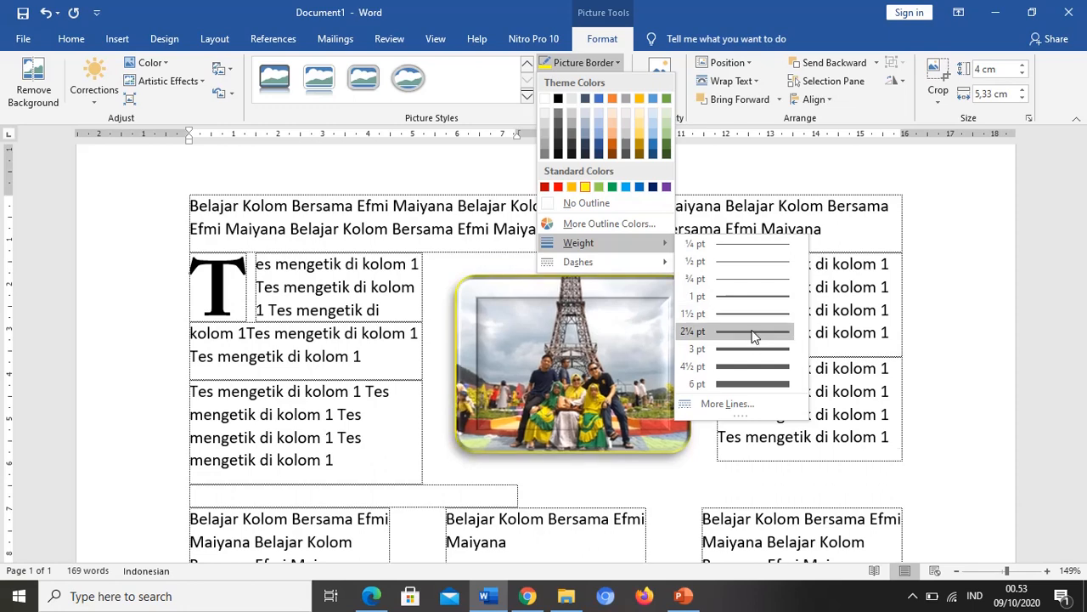
Set the weight of the picture's yellow border to 2¼ pt and look over the border's weight and dash options.
click(752, 333)
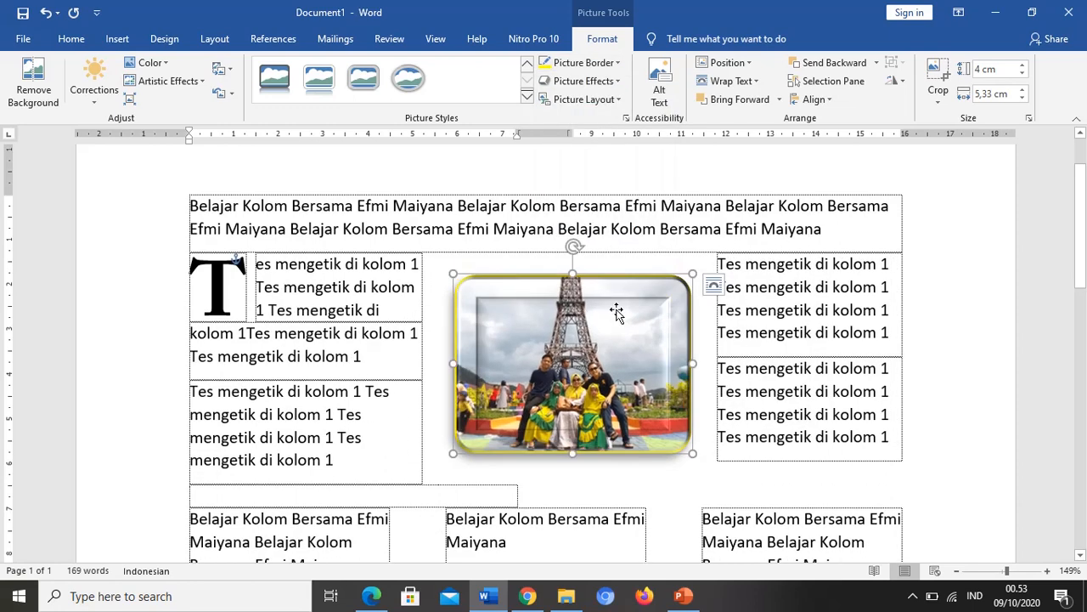
click(568, 72)
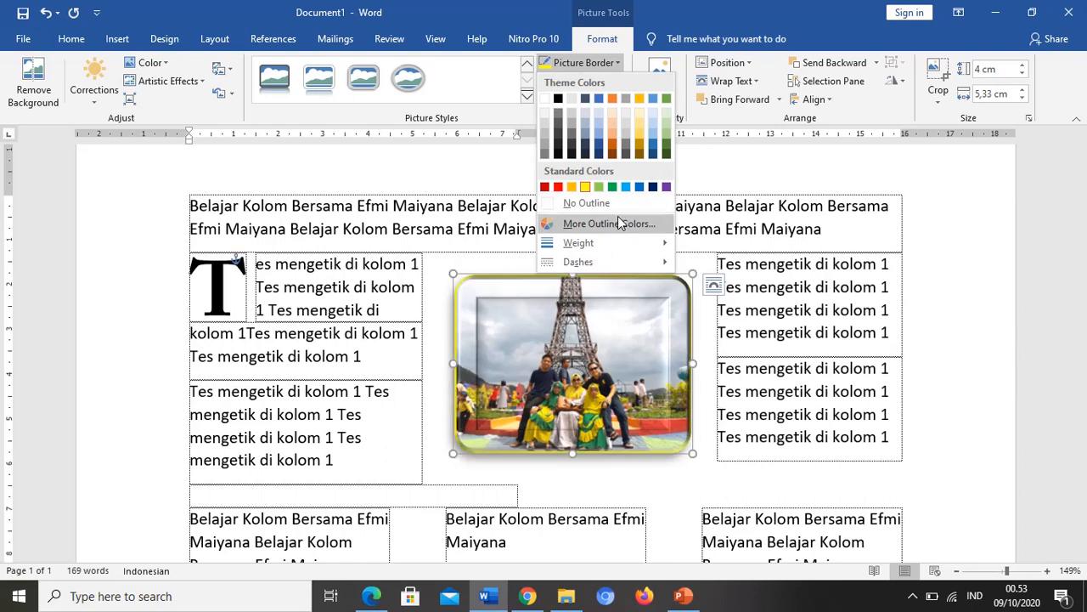
mouse_move(616, 238)
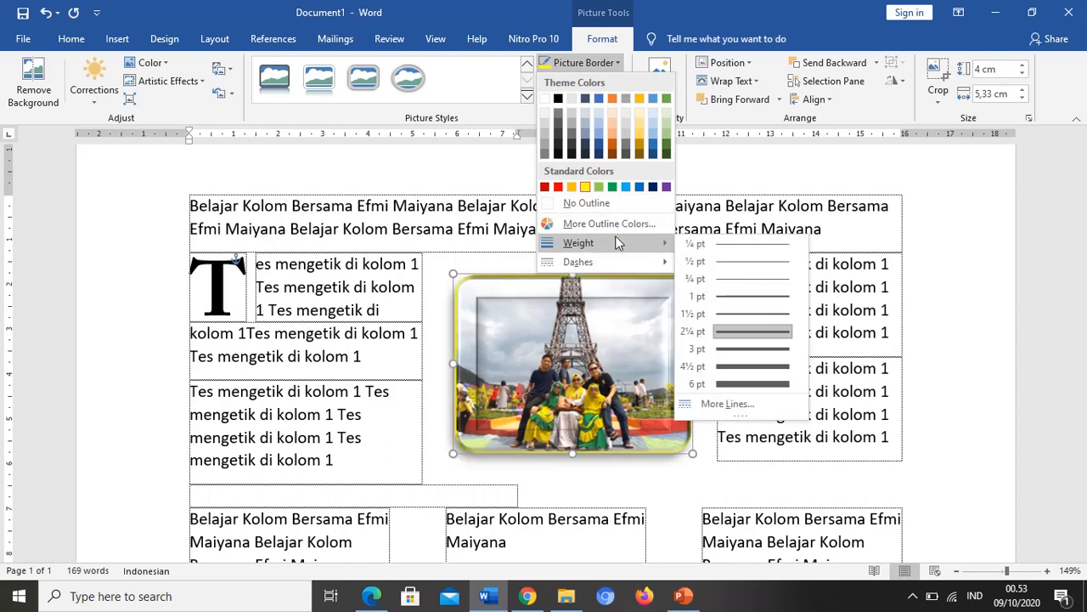
mouse_move(605, 264)
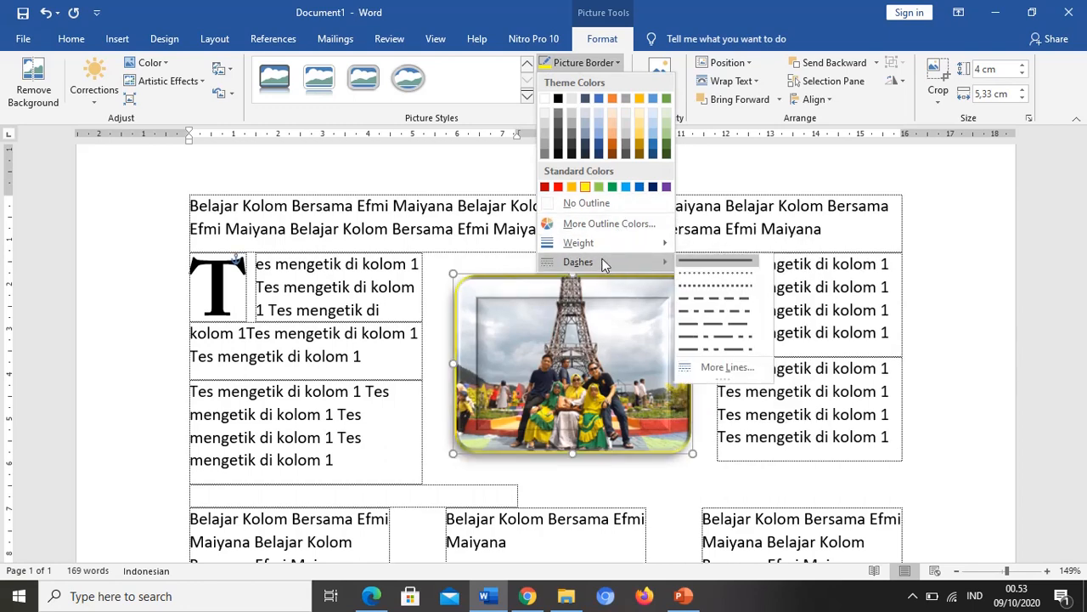
click(449, 166)
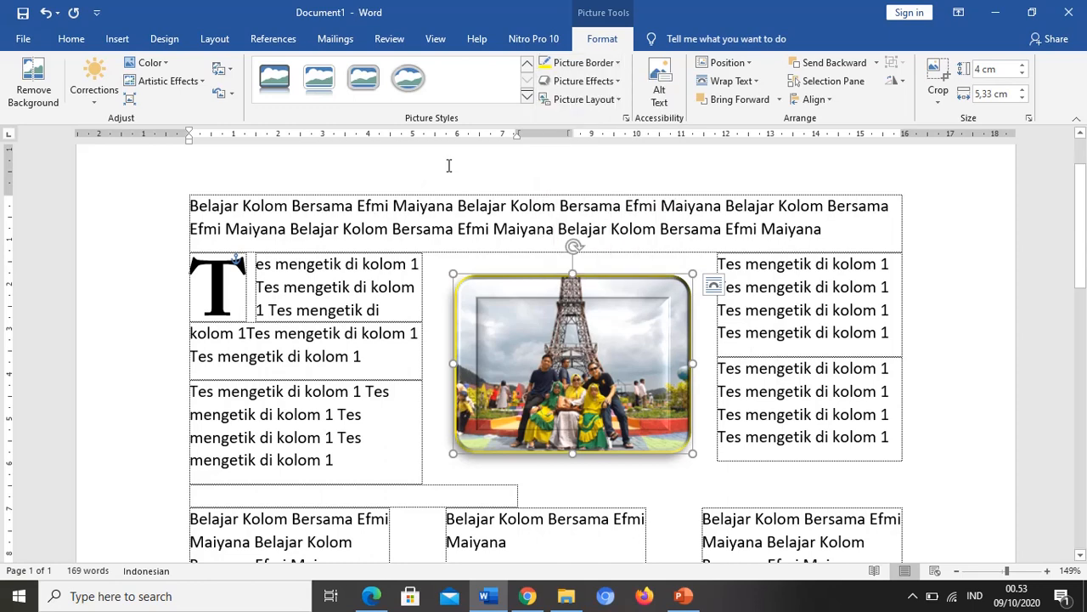
click(599, 65)
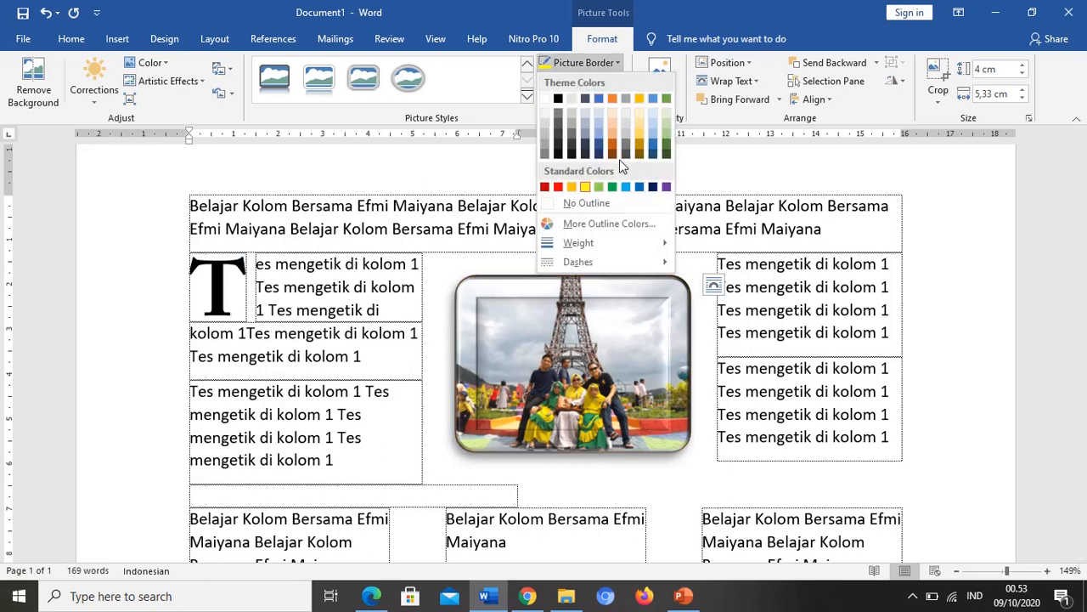
mouse_move(579, 247)
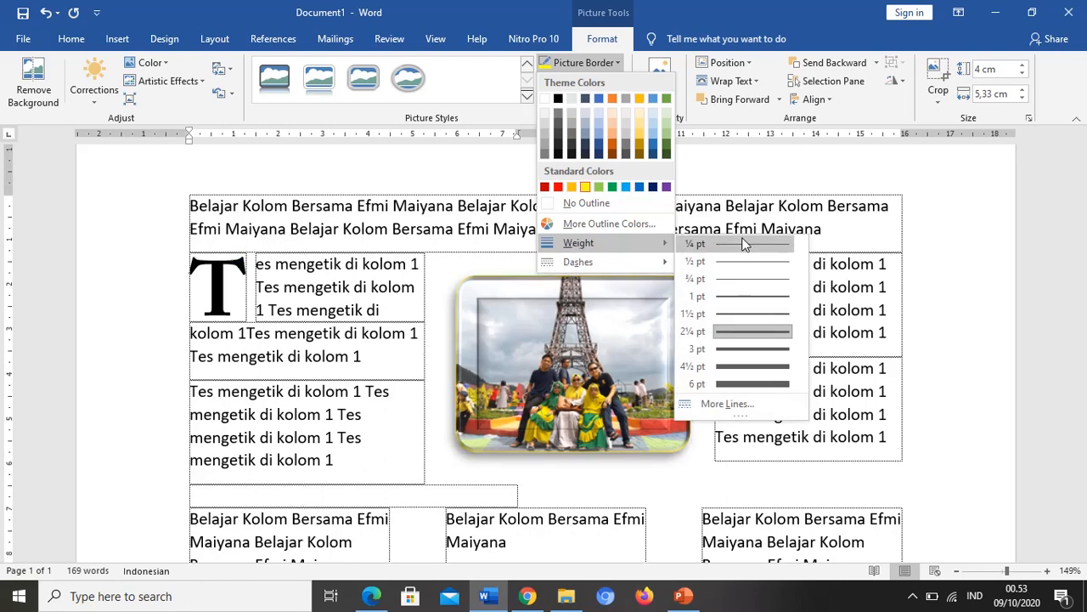
click(492, 170)
Apply a different bevel effect to the yellow-bordered picture, then enlarge it to about 4,58 × 6,11 cm and recentre it between the columns.
click(616, 85)
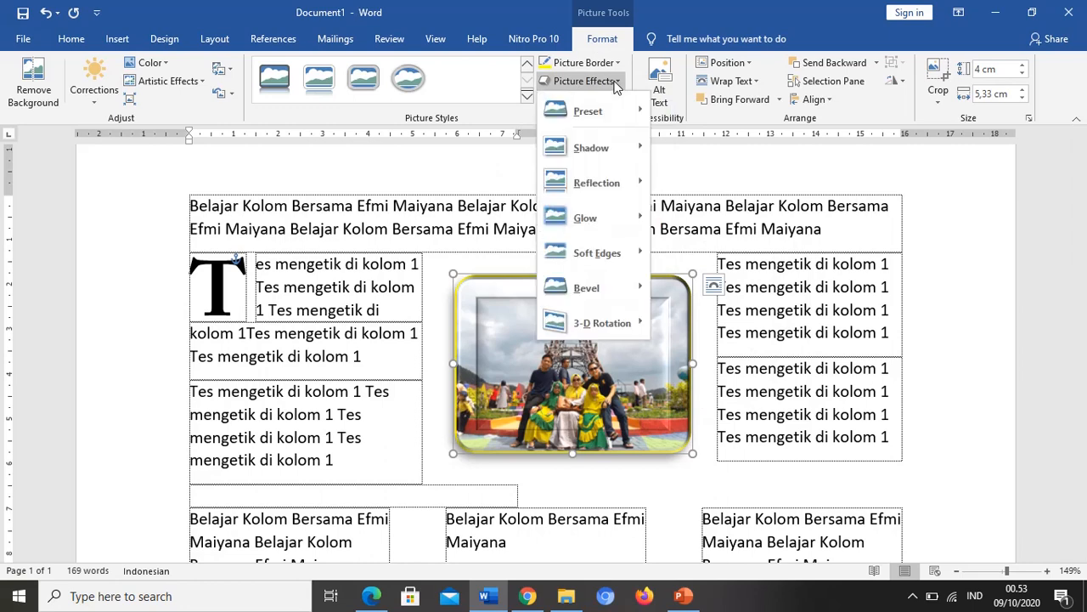
mouse_move(619, 150)
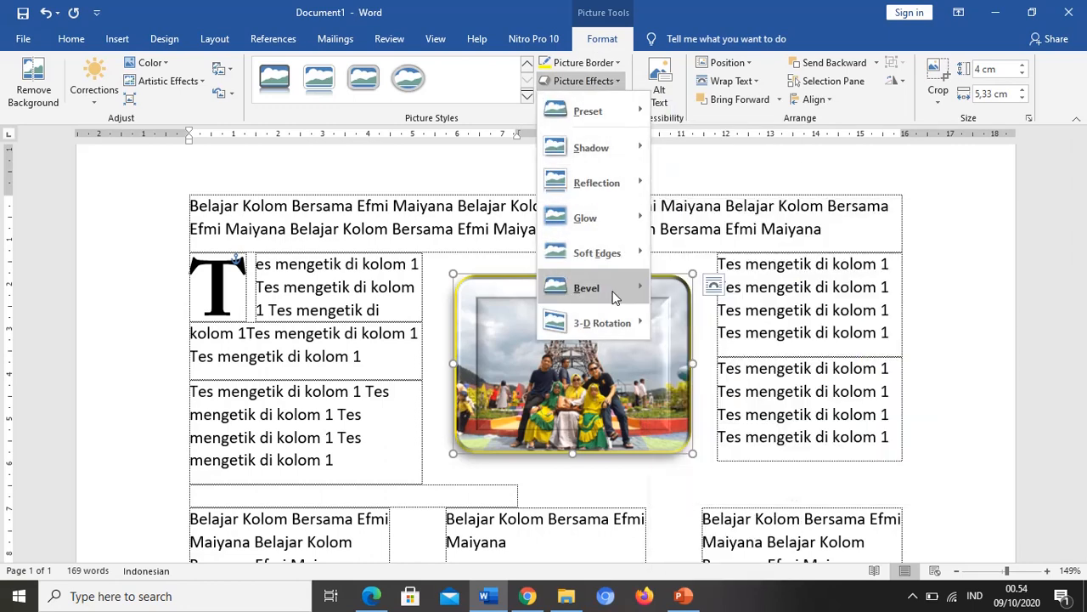
mouse_move(613, 310)
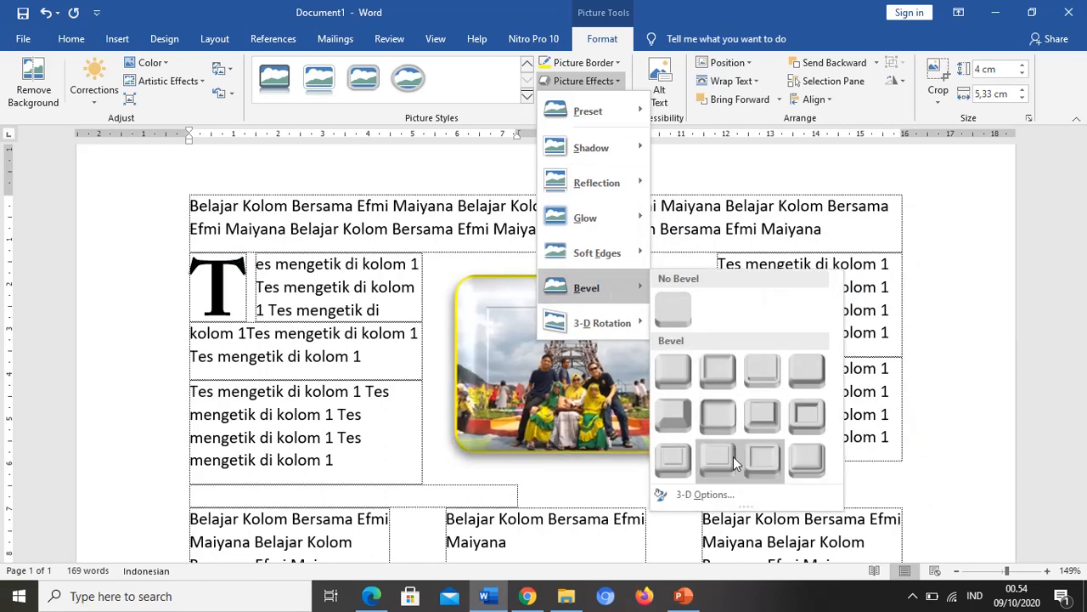
click(764, 431)
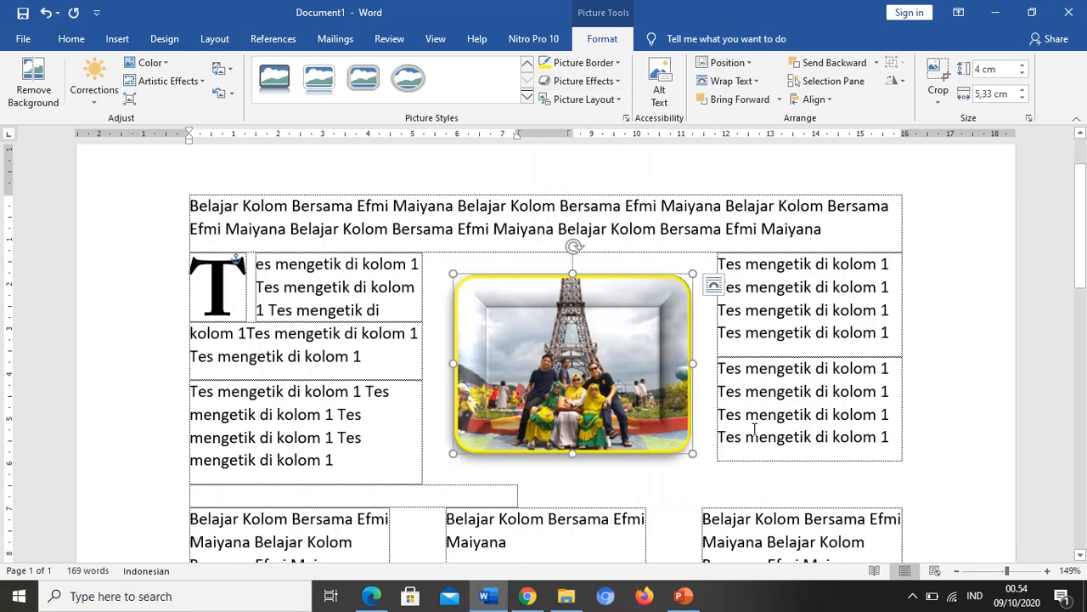
drag(691, 456, 729, 478)
drag(615, 411, 591, 400)
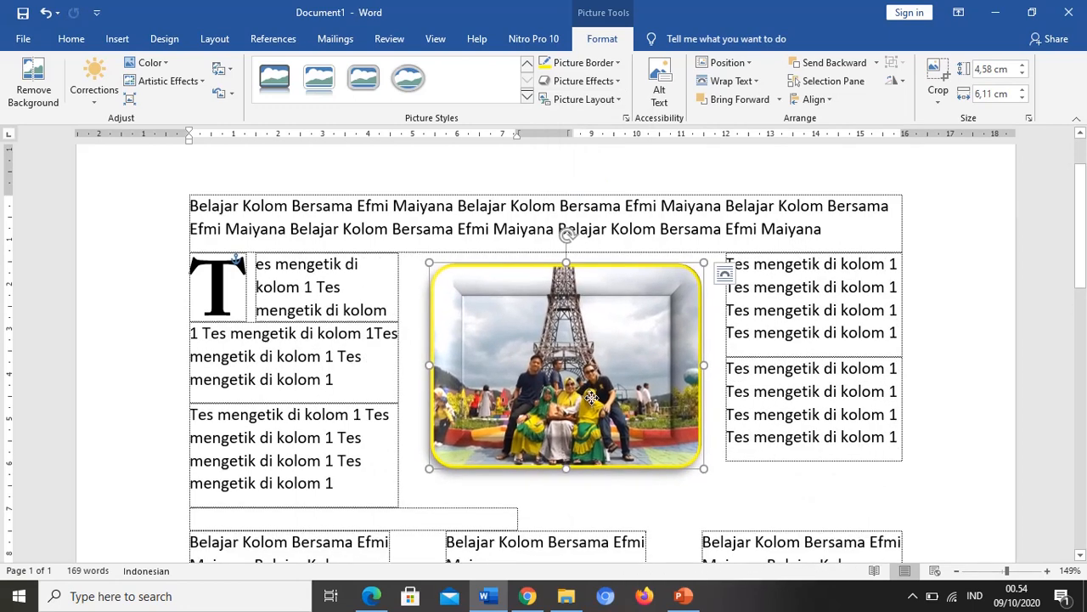
Look over the available picture layouts for the picture without applying one, and compare the formatting tools with it selected and deselected.
click(620, 102)
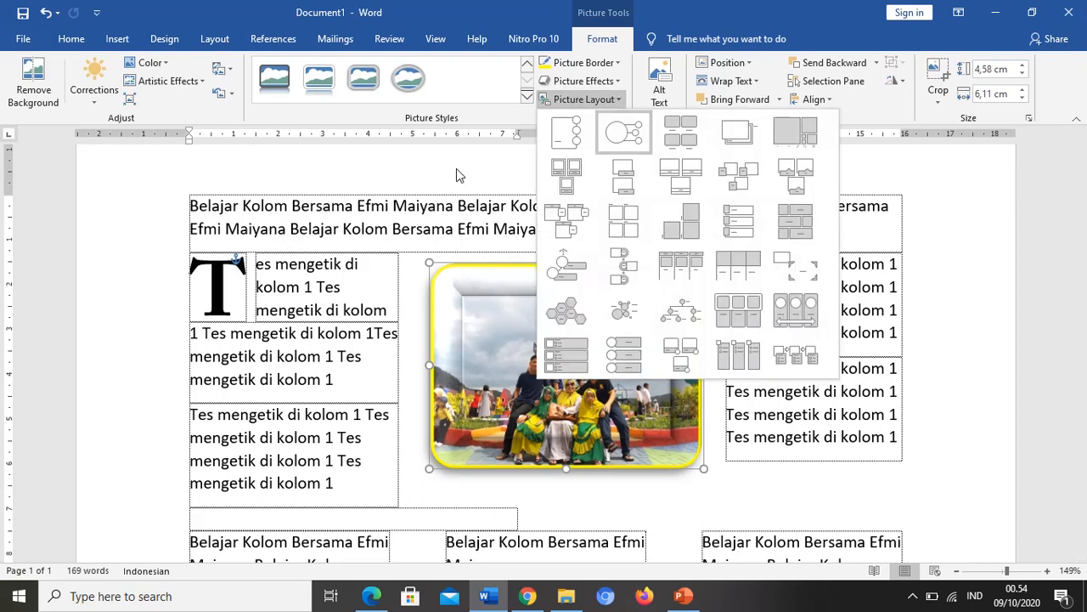
click(846, 490)
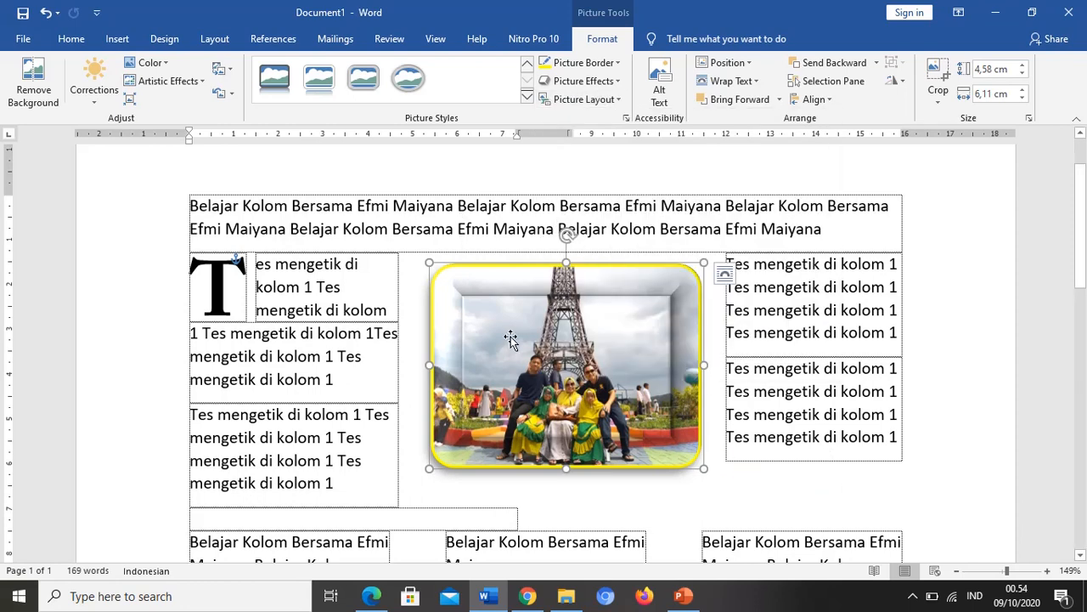
click(818, 374)
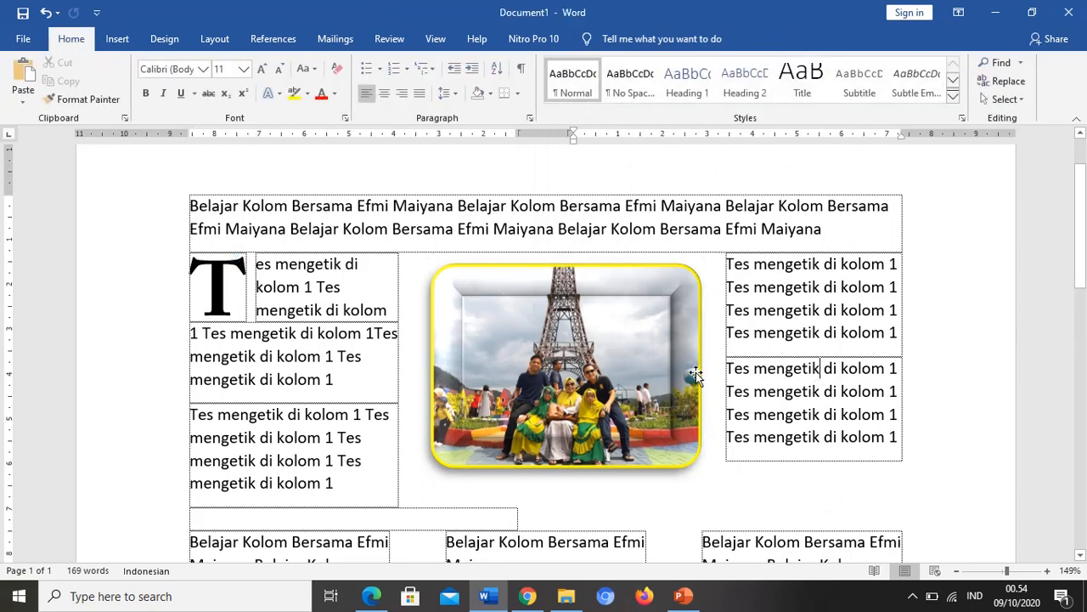
click(663, 357)
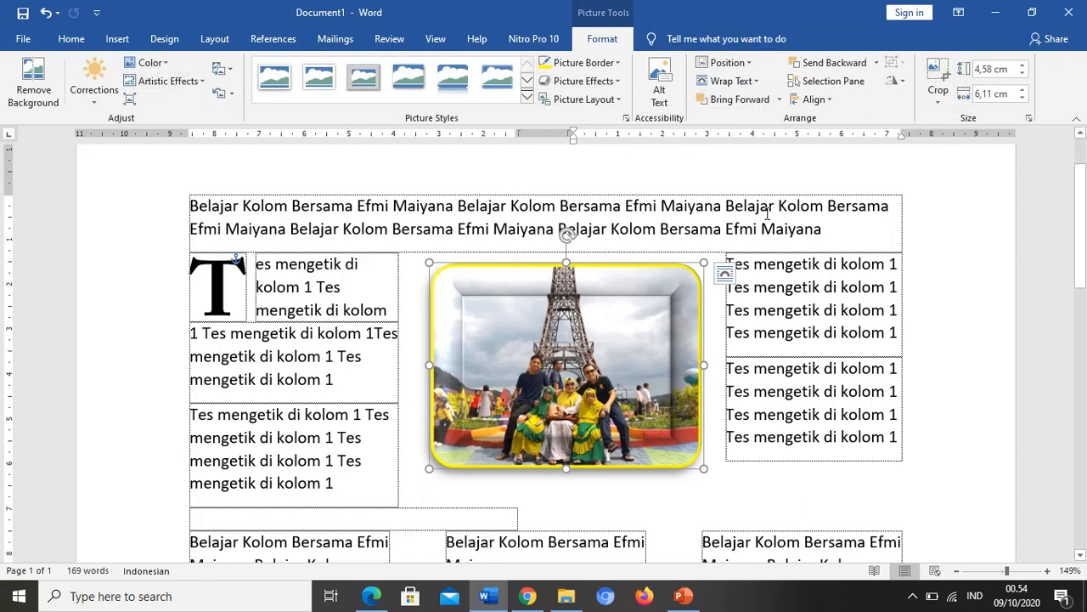
click(765, 429)
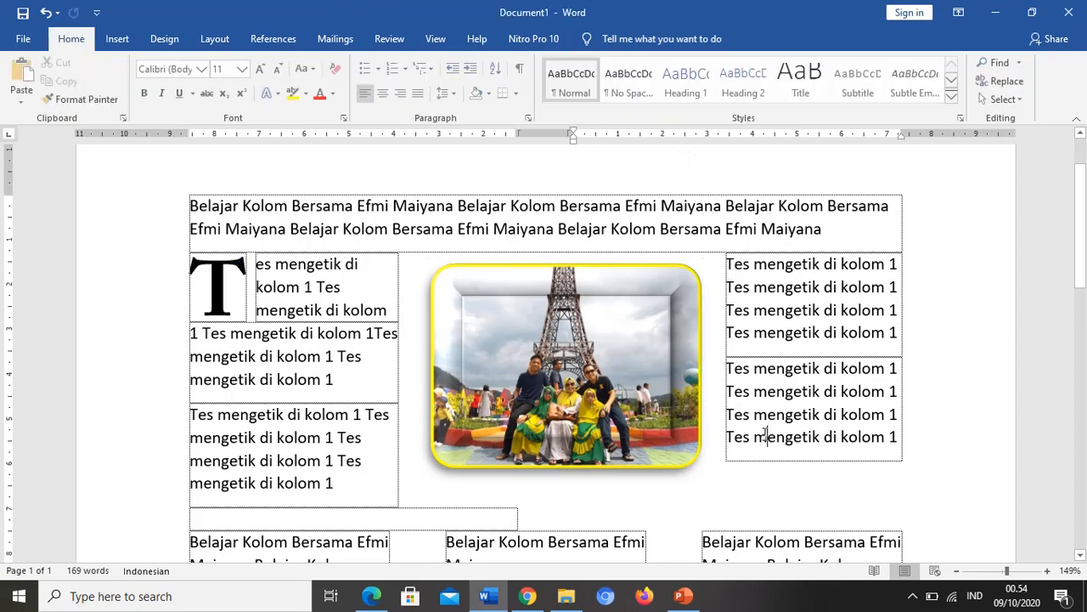
Switch to PowerPoint to check the Pertemuan 3 topic list, and return to the Word document.
scroll(695, 412, down, 3)
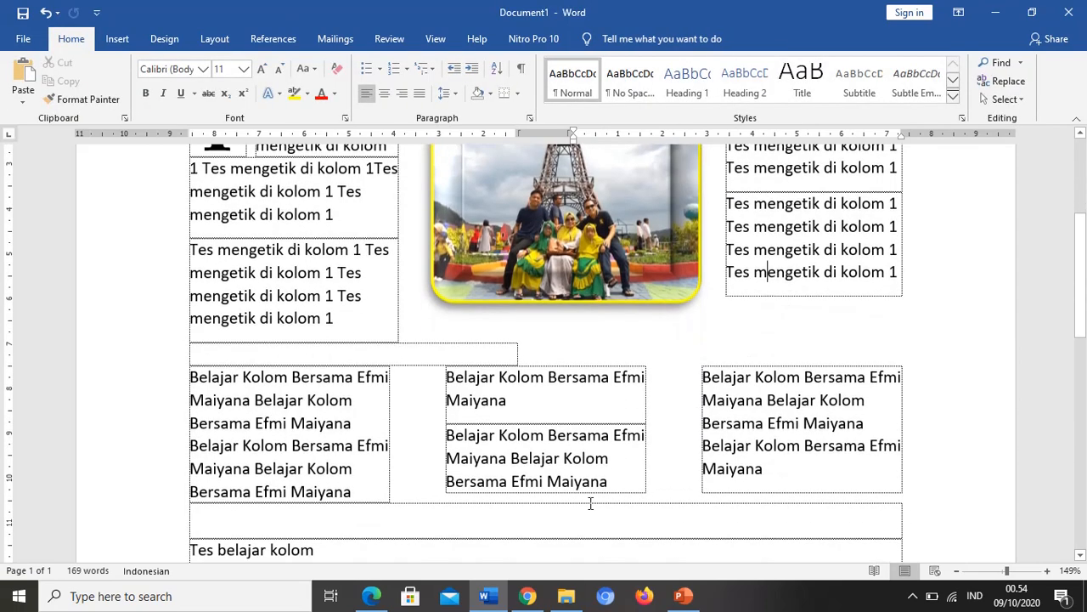
click(683, 595)
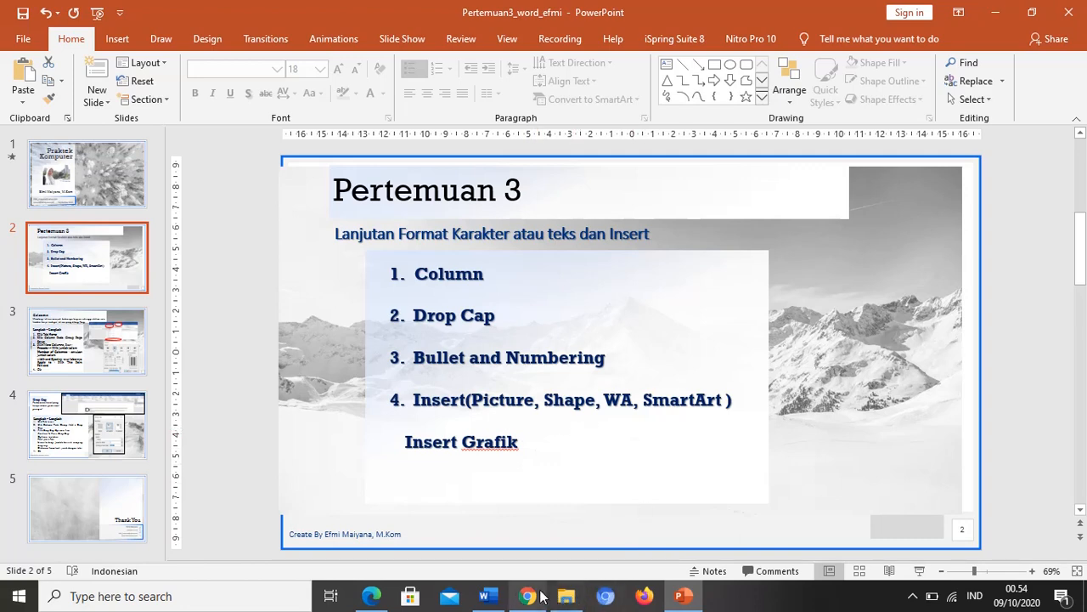
click(485, 596)
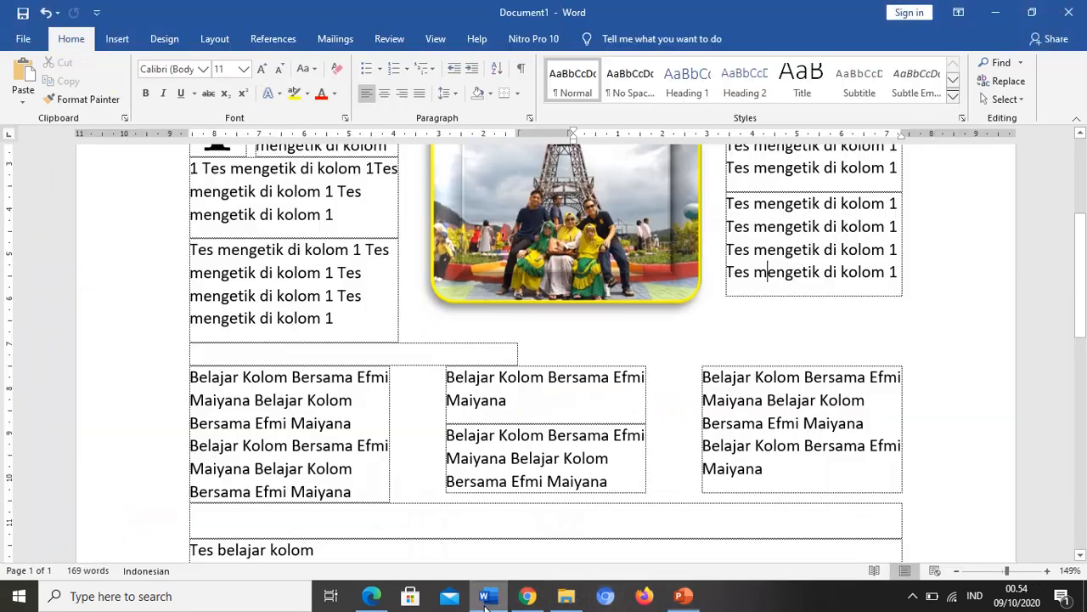
Add an empty picture-bulleted item after "Bullet" in the list under "Materi hari ini".
click(489, 378)
scroll(485, 428, down, 4)
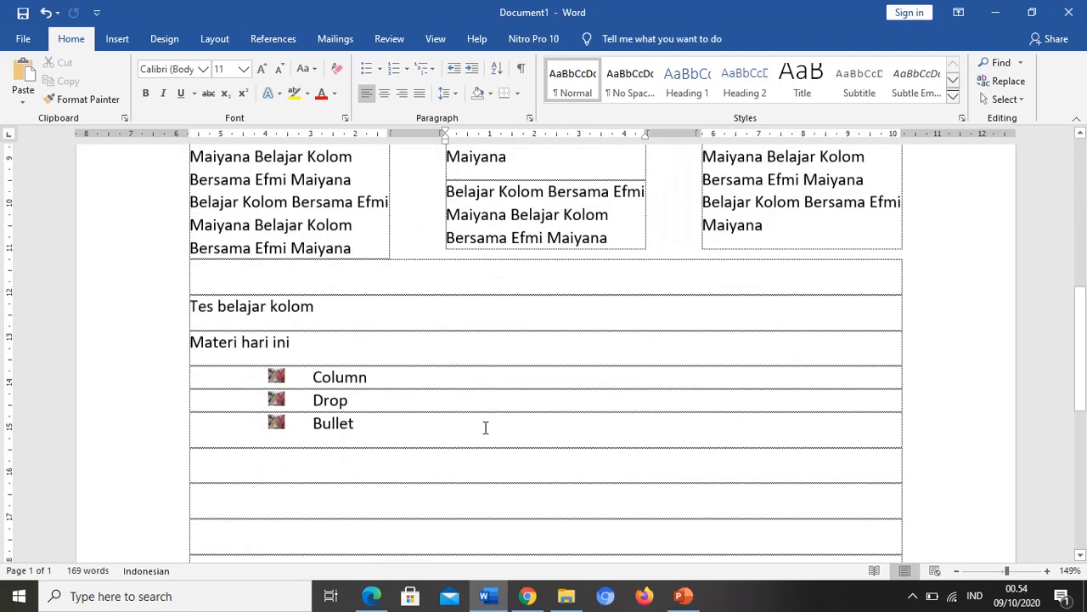
click(393, 401)
key(Return)
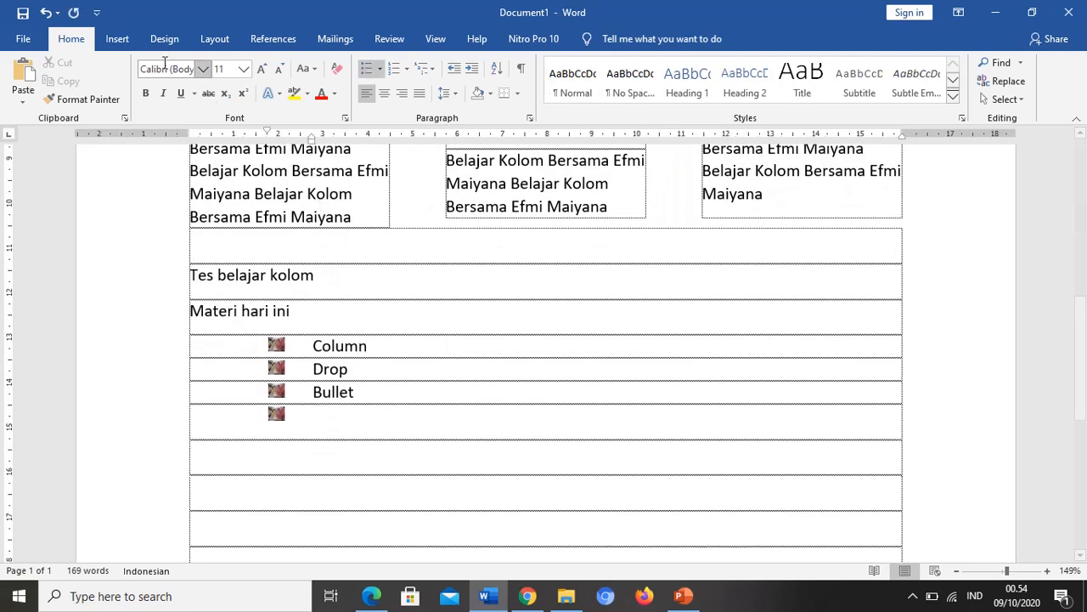
Draw a smiley face shape about 3,93 cm high and 4,23 cm wide beside and below the bulleted list.
click(119, 40)
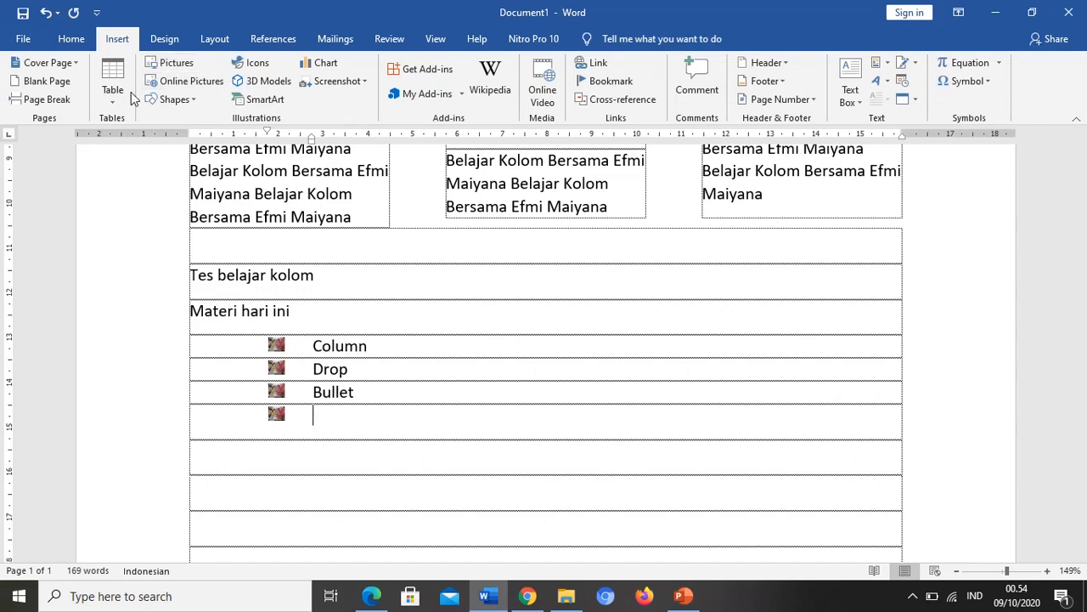
click(175, 99)
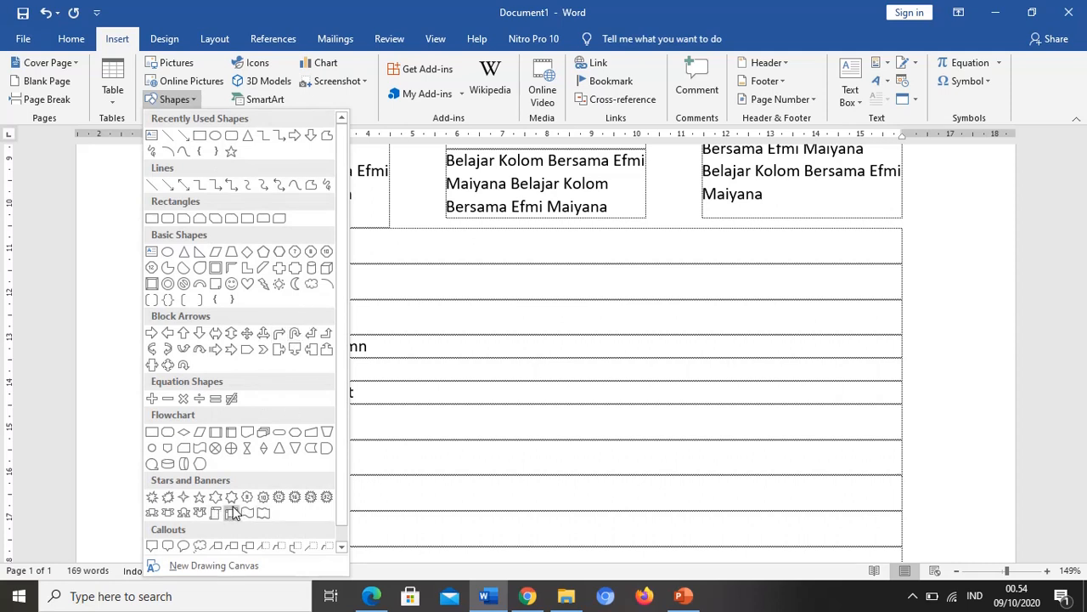
scroll(268, 527, down, 1)
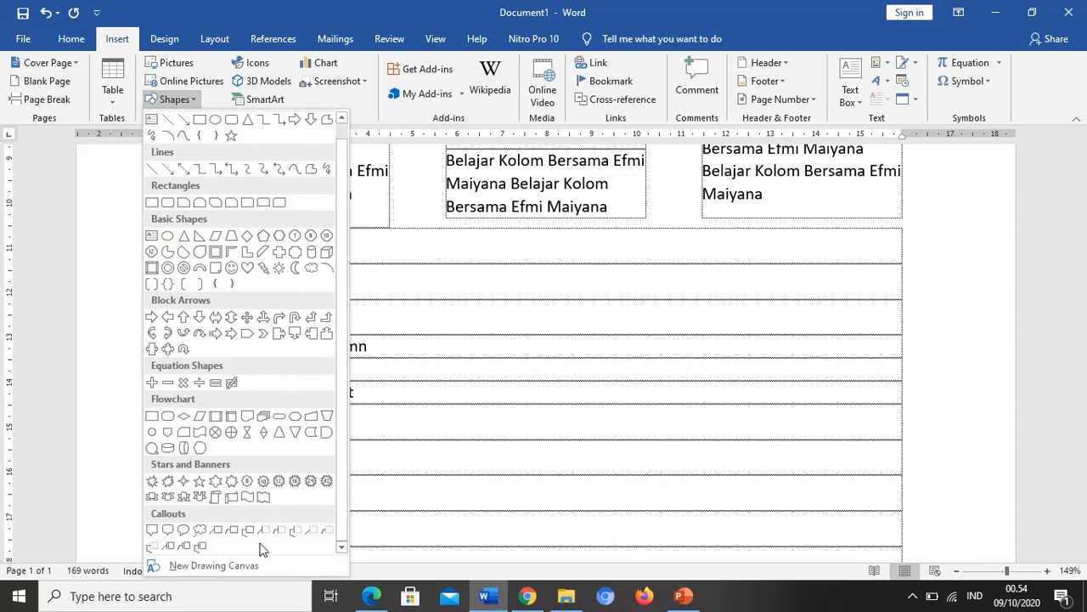
click(232, 269)
drag(459, 373, 648, 551)
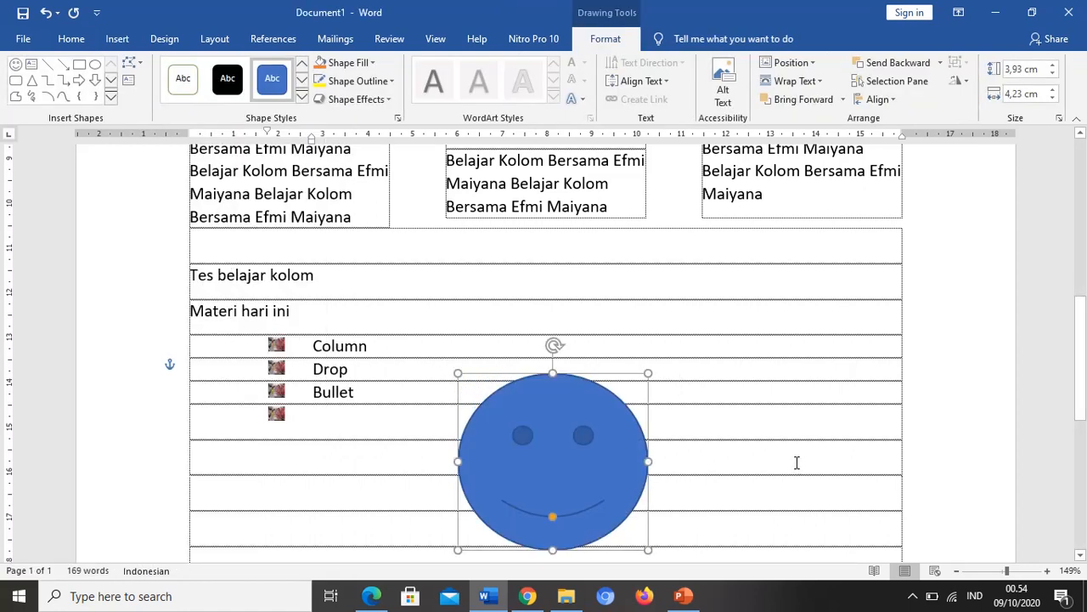
click(797, 459)
Apply the light orange gradient theme style to the smiley face shape.
click(579, 418)
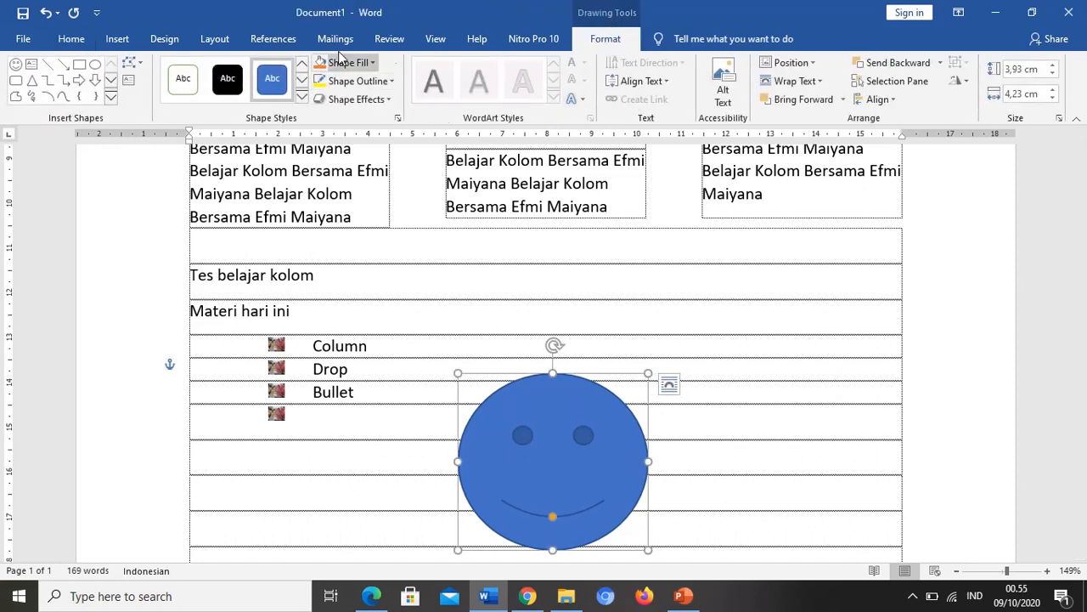
click(302, 96)
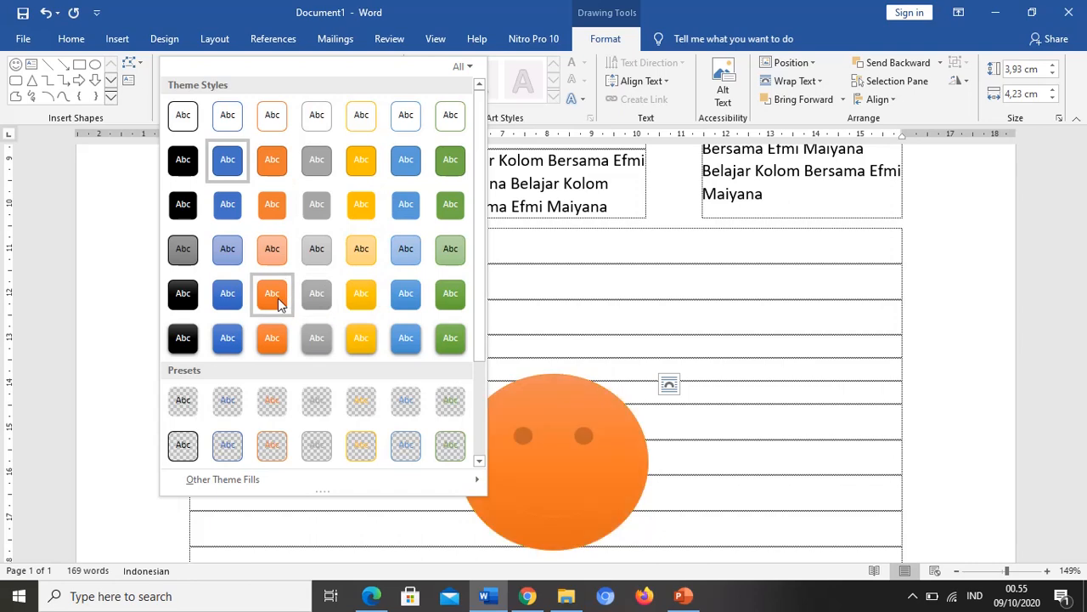
click(272, 249)
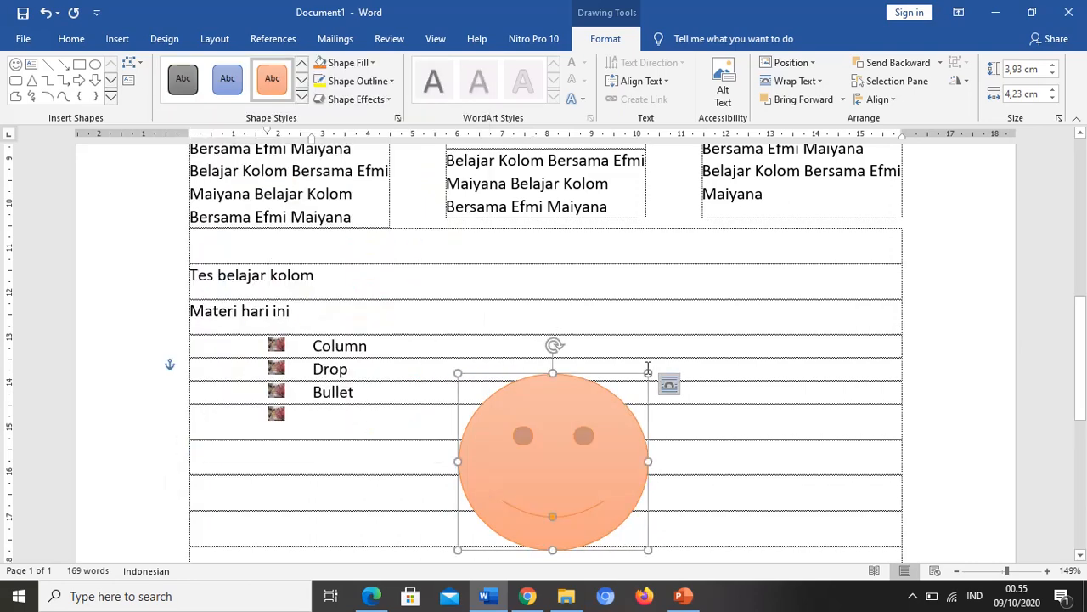
Fill the smiley face shape with a light pink from the standard colours of the additional fill colours.
click(372, 63)
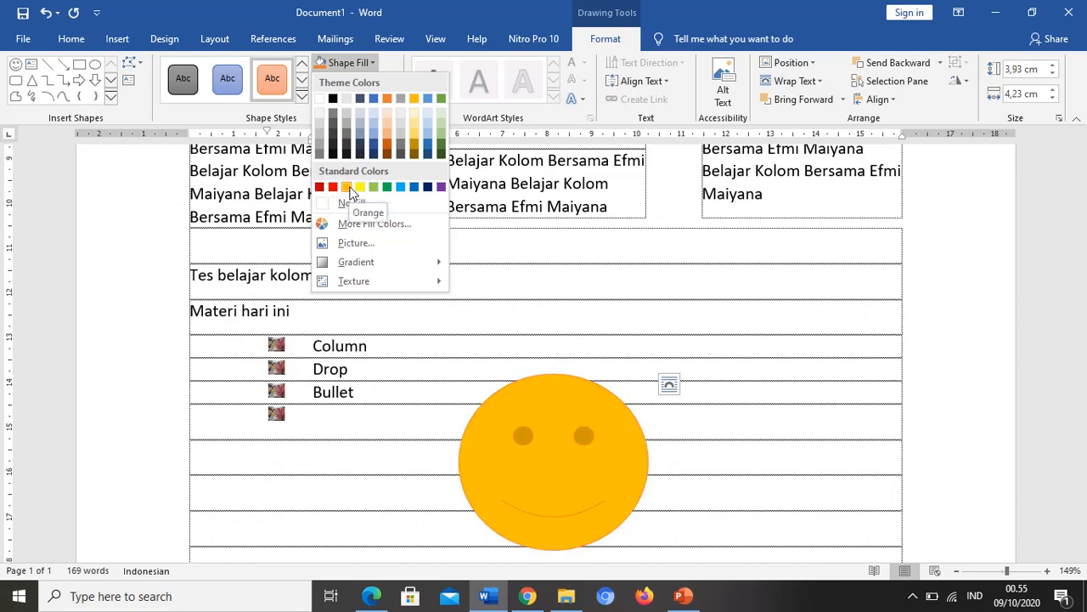
click(349, 224)
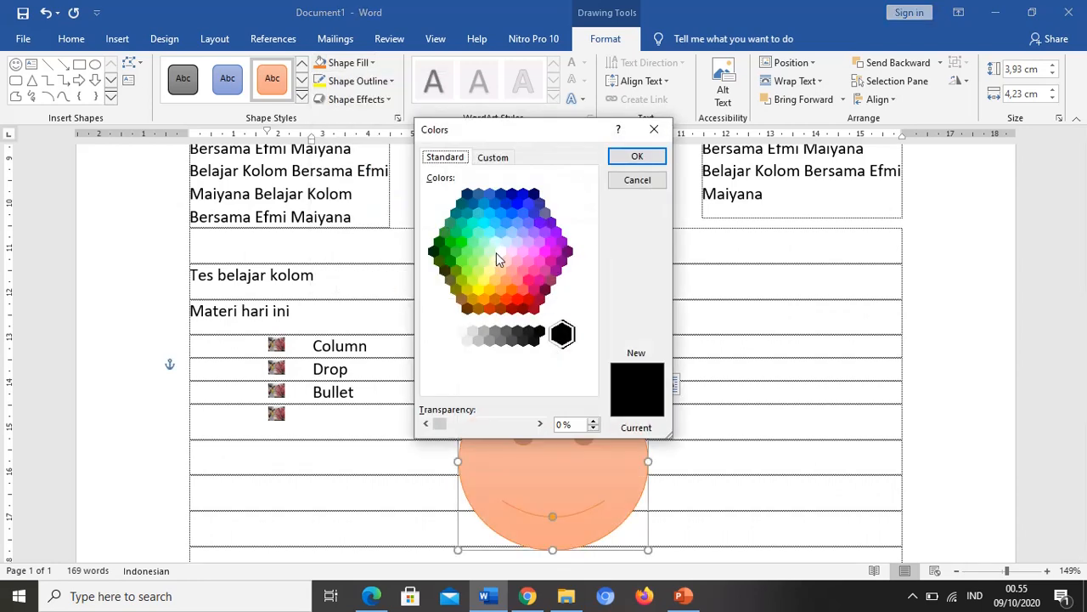
click(506, 261)
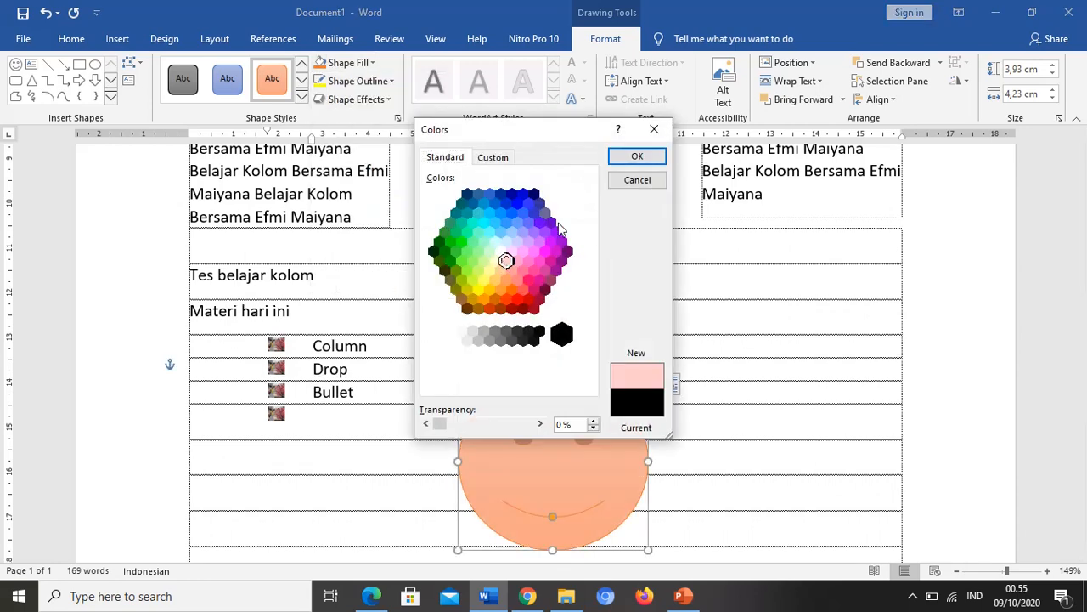
click(635, 157)
scroll(751, 405, down, 3)
click(674, 386)
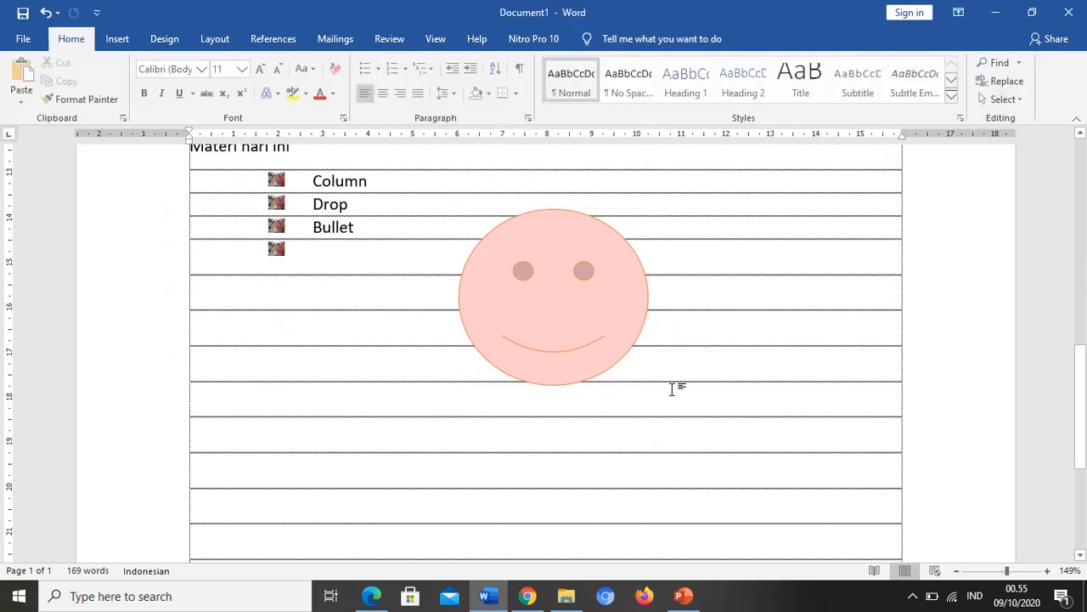
Bend the face shape's mouth upward into a frown and make the frown's curve slightly shallower.
click(567, 355)
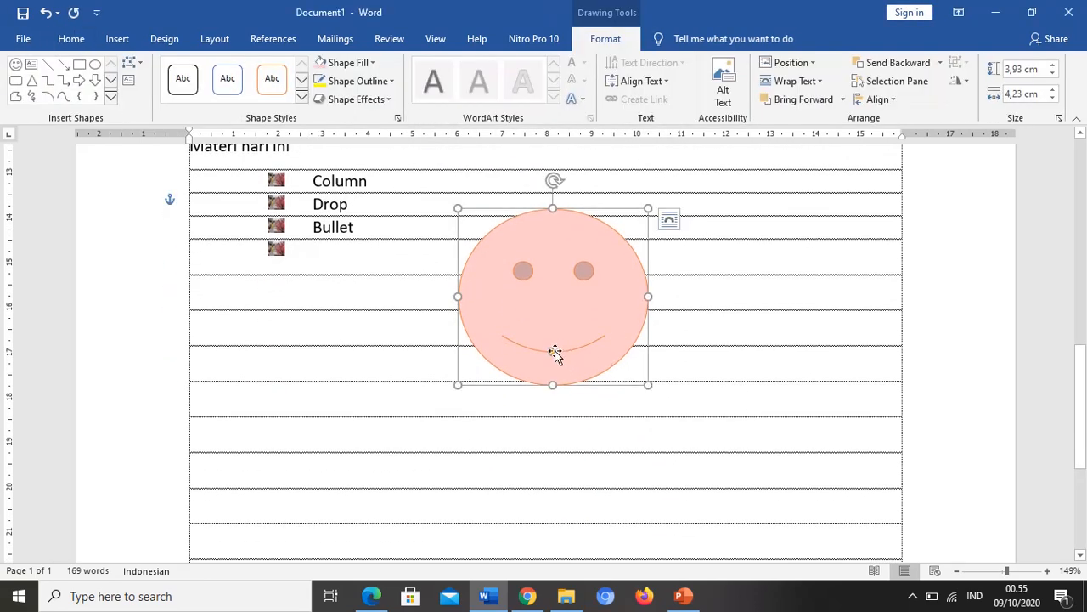
drag(552, 354, 553, 335)
click(794, 333)
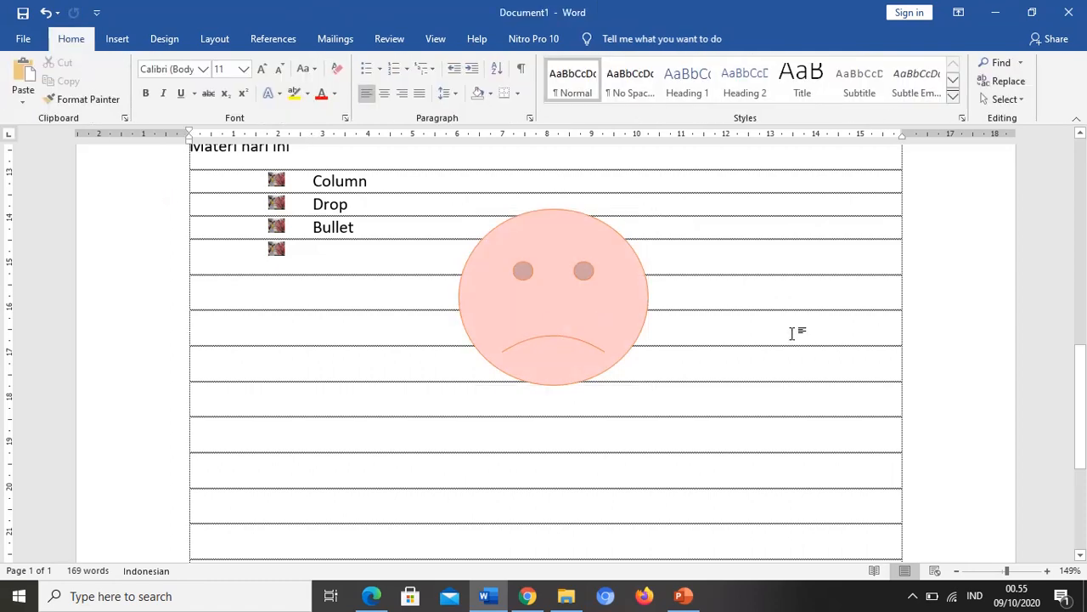
click(573, 343)
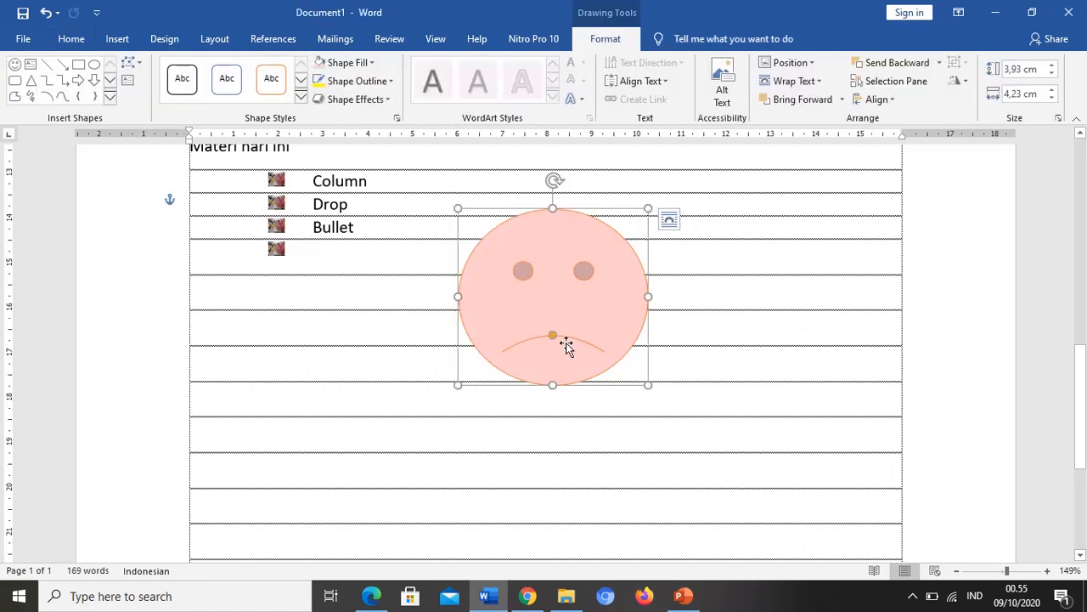
drag(557, 337, 558, 342)
click(732, 343)
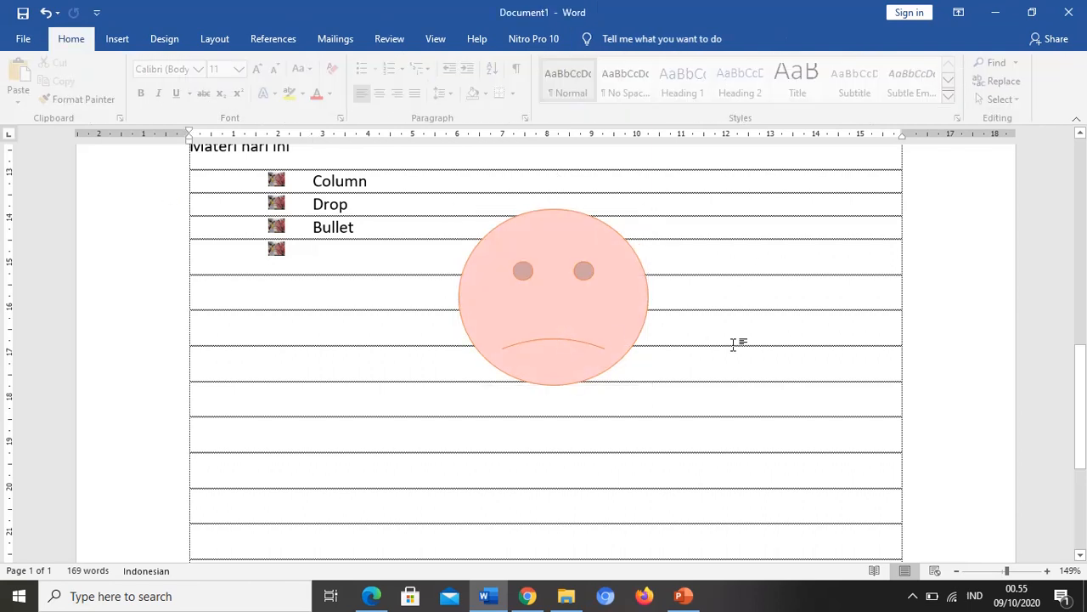
Apply a perspective 3-D rotation preset that tilts the face shape backward.
click(621, 306)
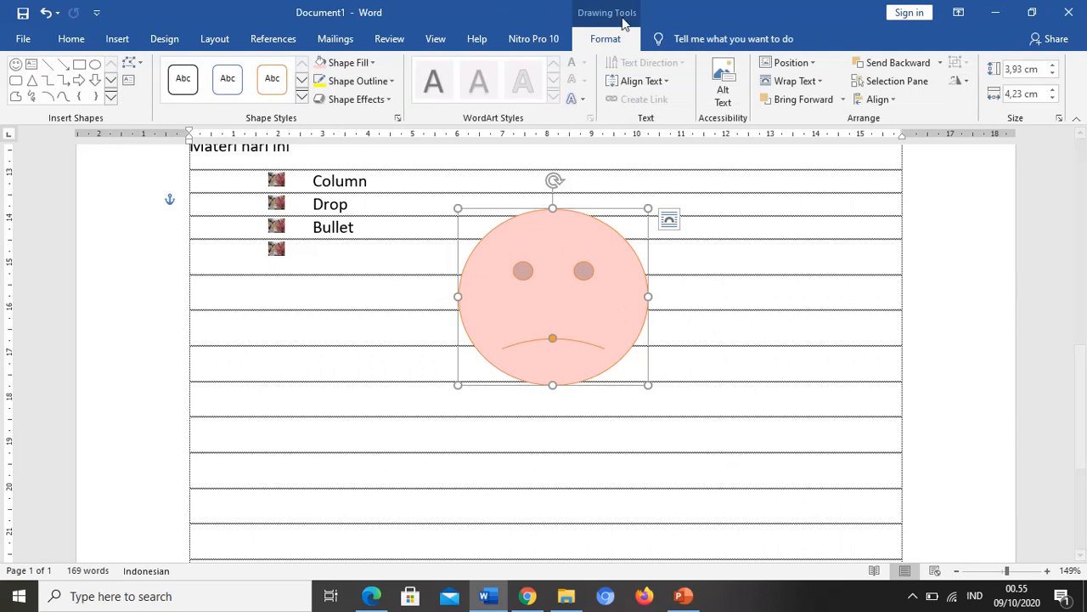
click(376, 100)
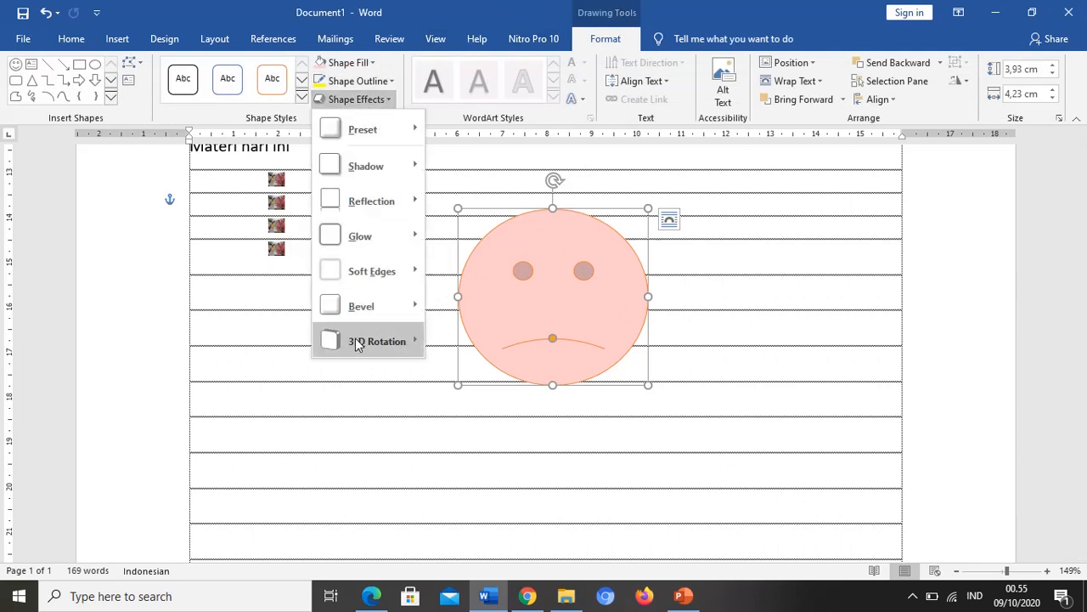
mouse_move(352, 343)
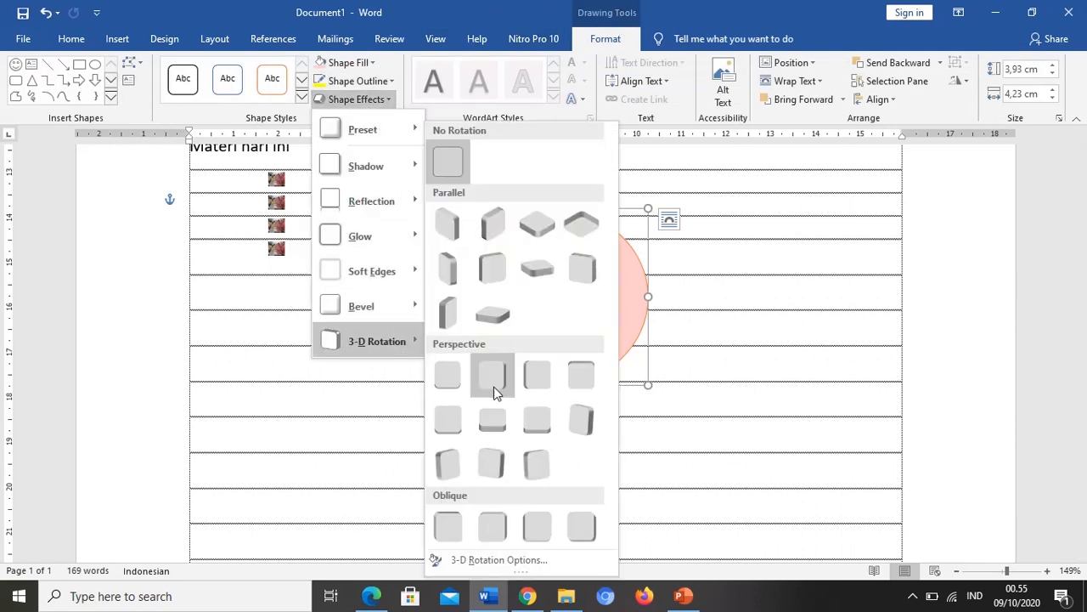
click(482, 434)
Give the face shape a raised, rounded rim with a preset from the first row of bevel effects.
click(348, 101)
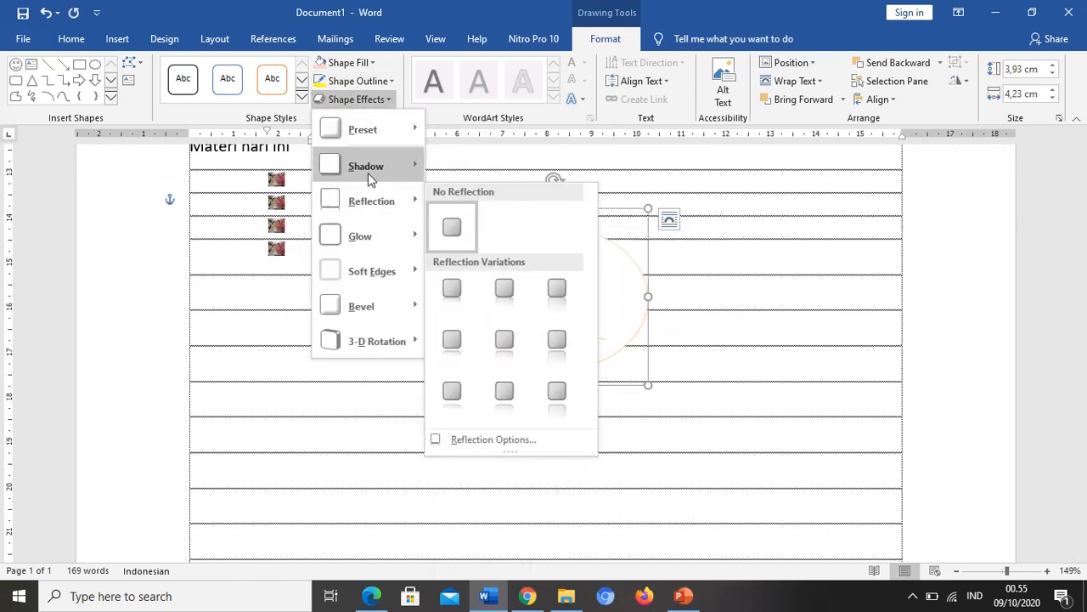
mouse_move(374, 310)
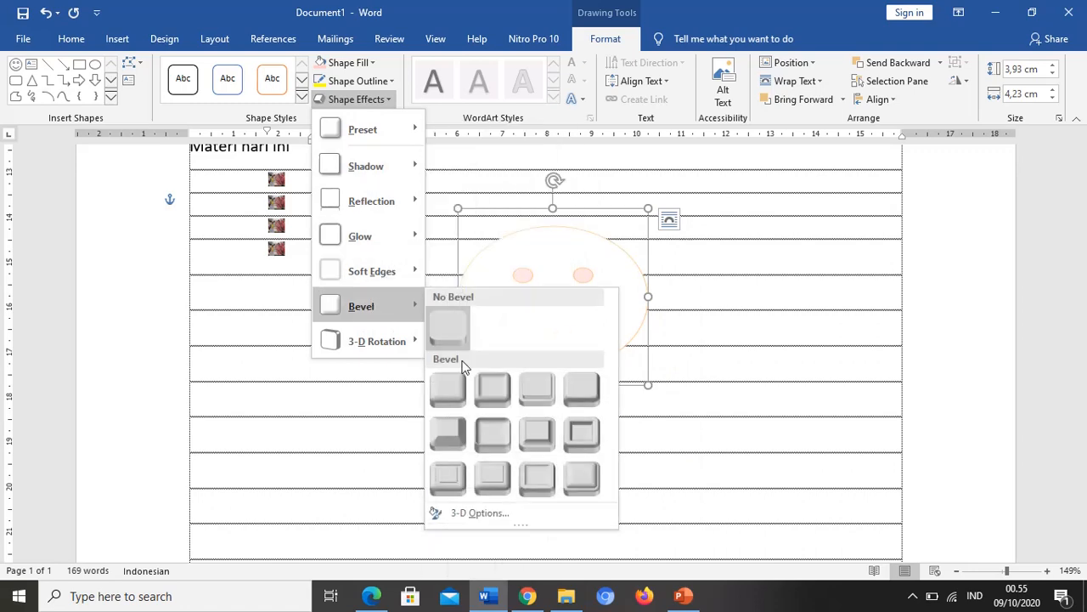
click(510, 398)
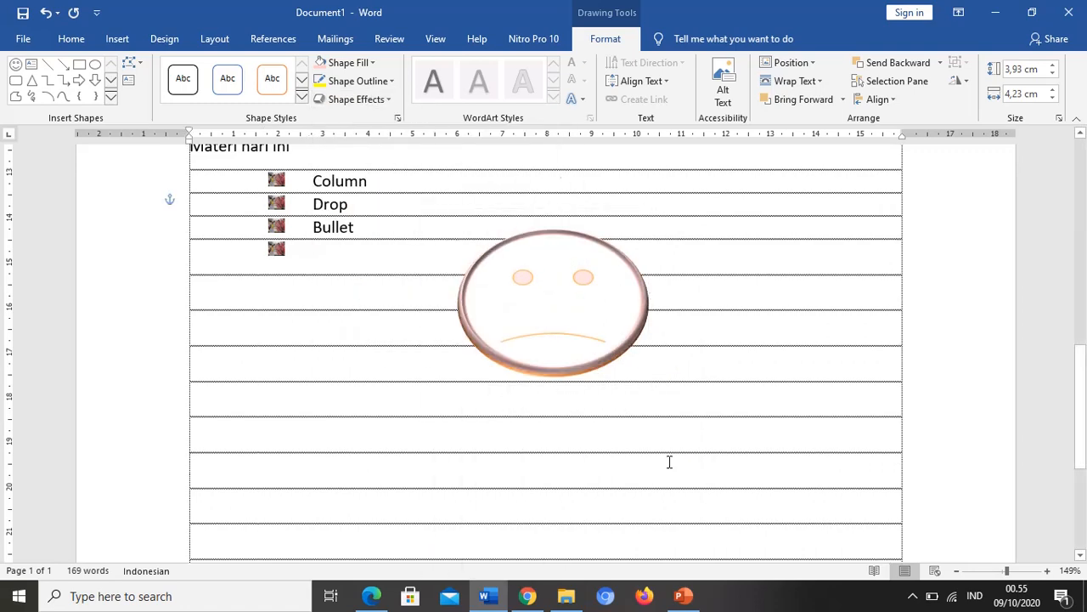
click(582, 328)
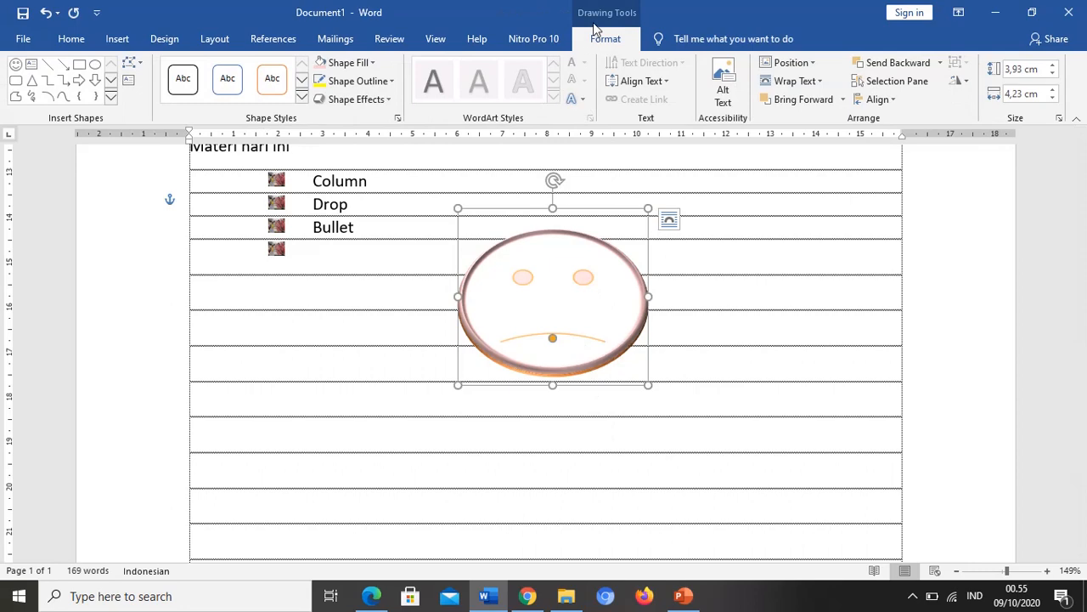
click(724, 311)
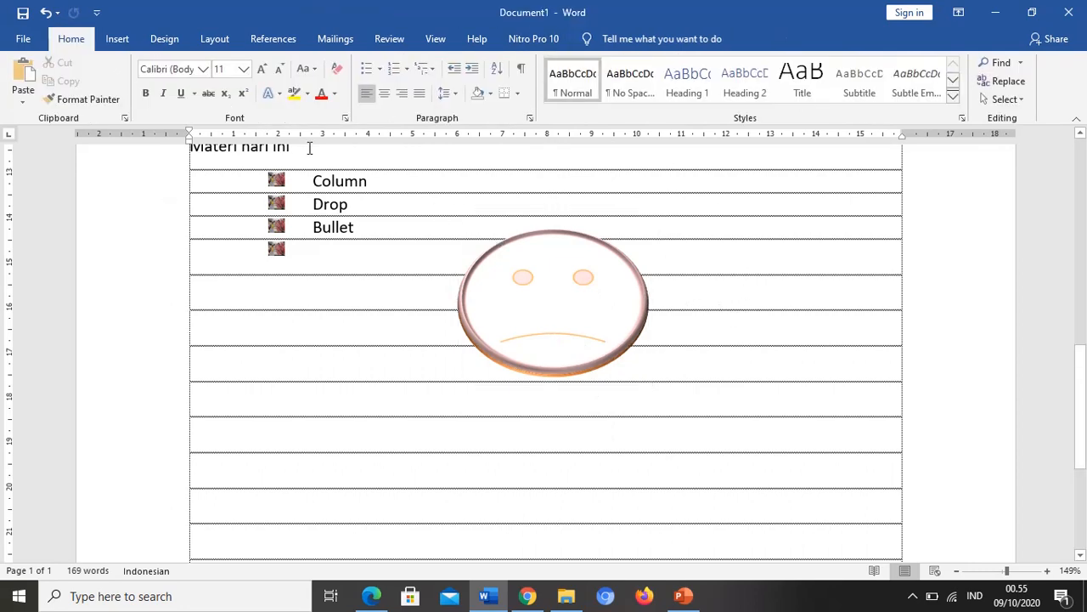
Draw a thought-bubble cloud callout about 2,68 cm high and 7,41 cm wide below the face shape.
click(602, 286)
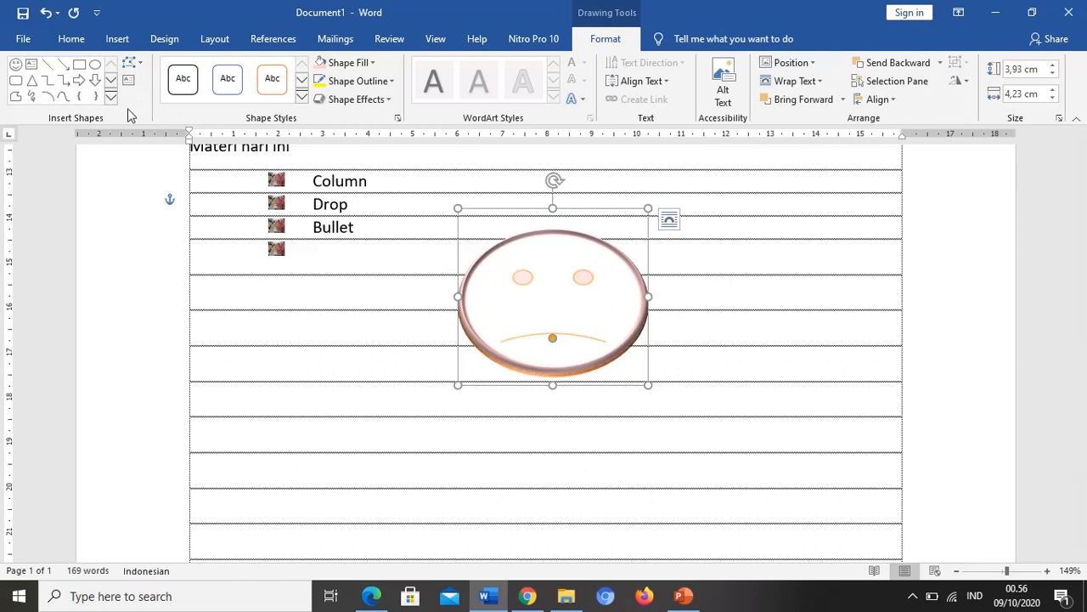
click(111, 98)
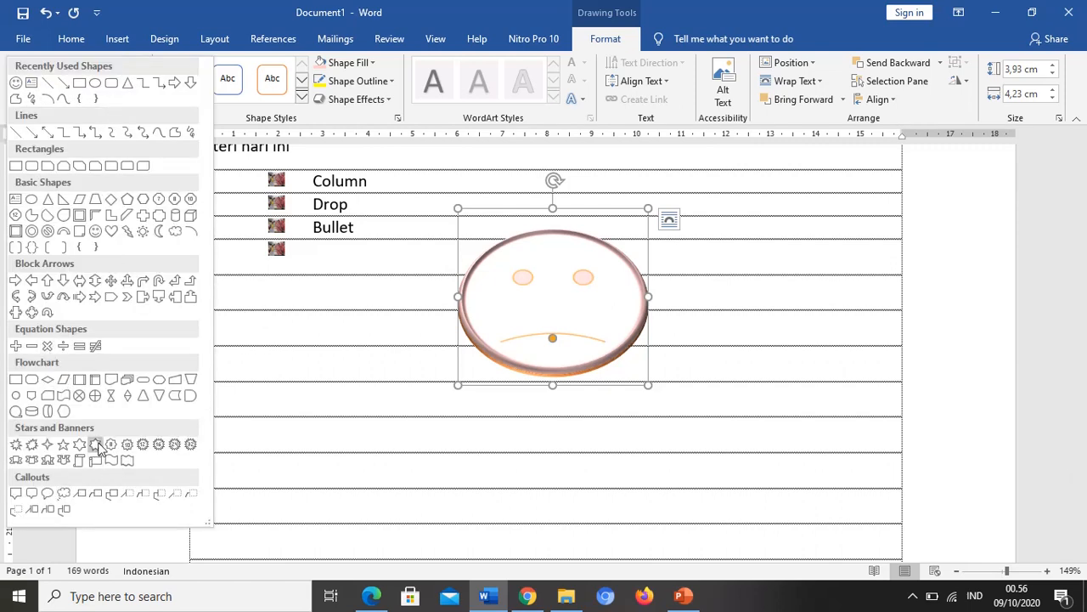
click(48, 509)
drag(276, 418, 612, 547)
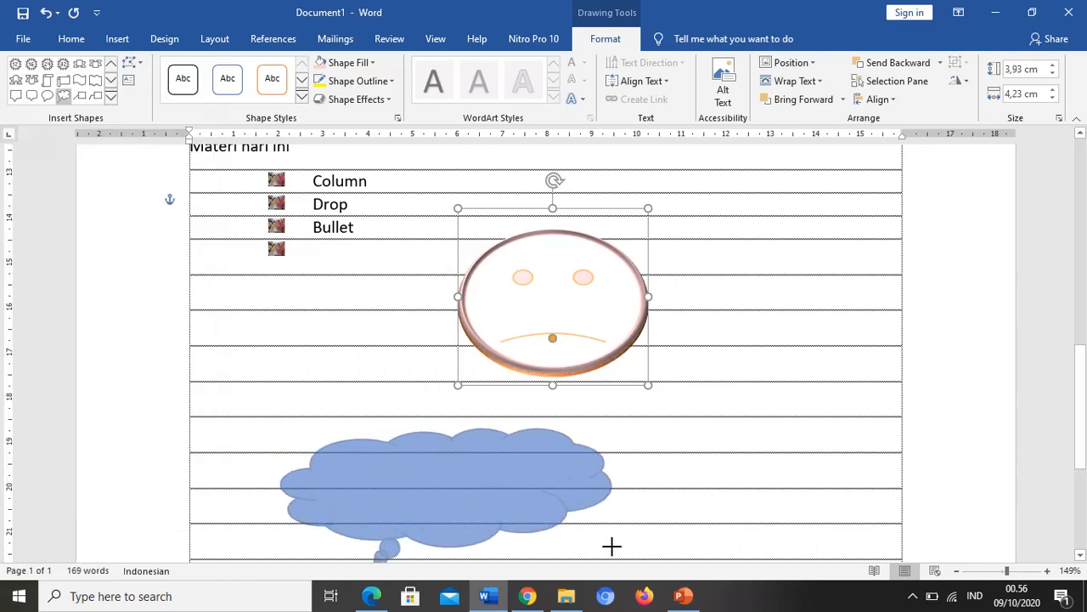
click(689, 508)
Insert a WordArt text box in the black style with a blue hard shadow near the cloud callout.
scroll(692, 523, up, 3)
scroll(648, 470, up, 1)
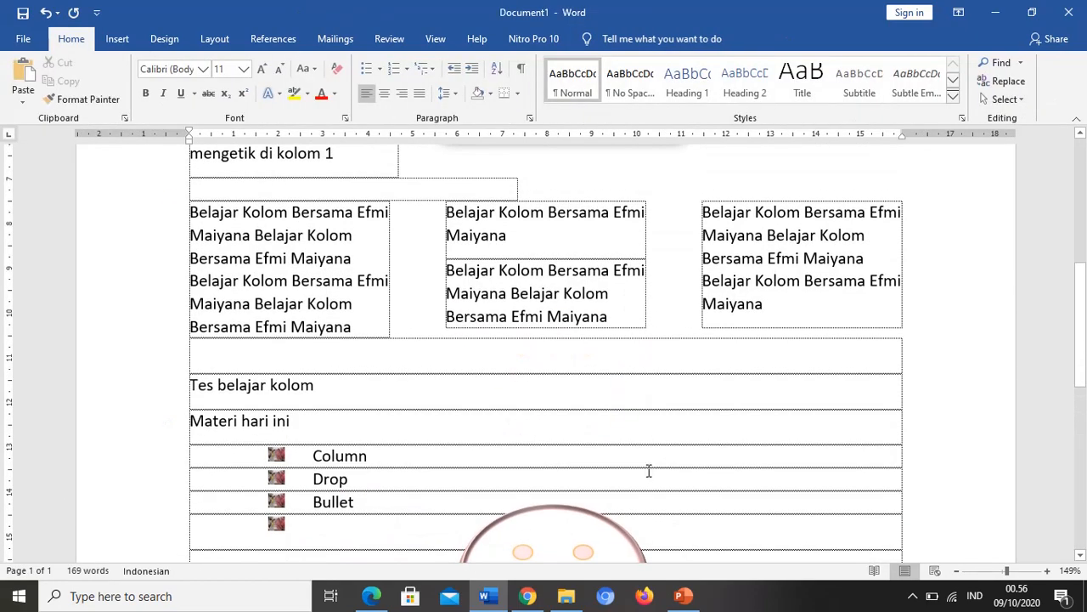
scroll(551, 424, down, 3)
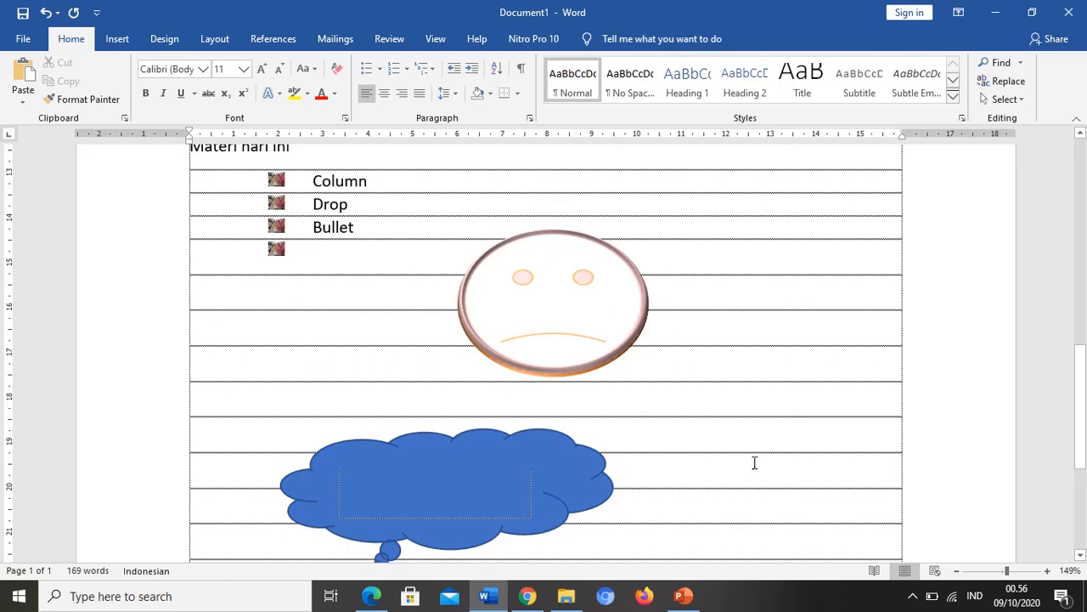
scroll(754, 463, down, 1)
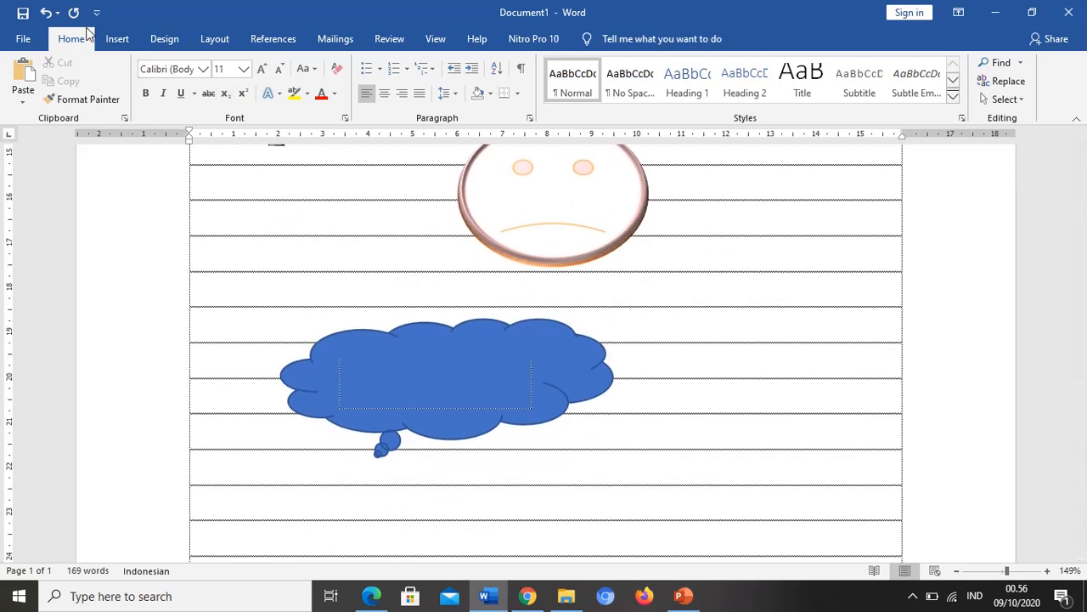
click(122, 41)
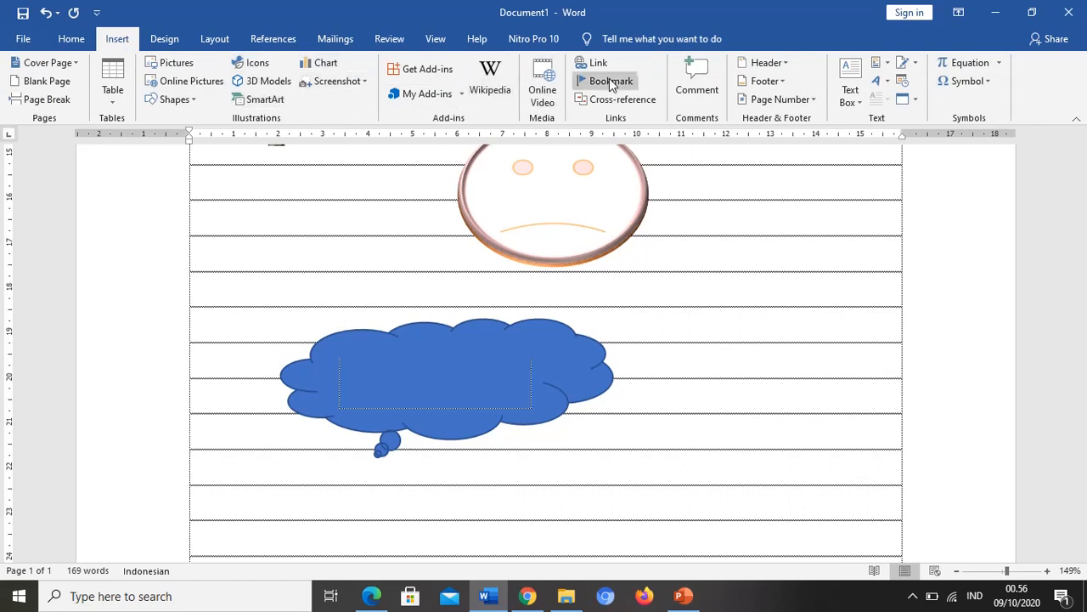
click(883, 82)
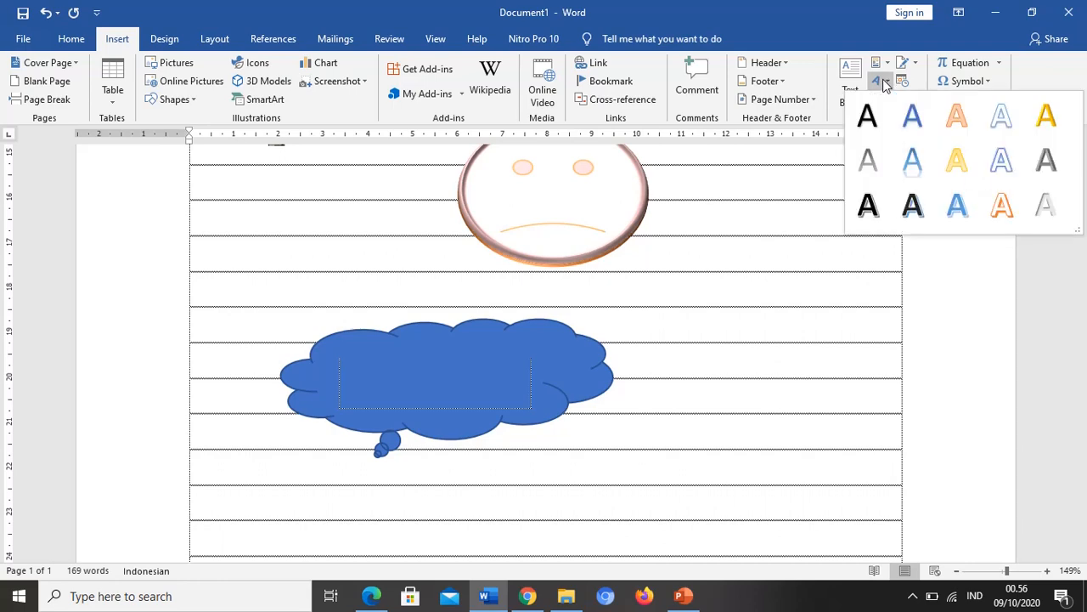
click(913, 210)
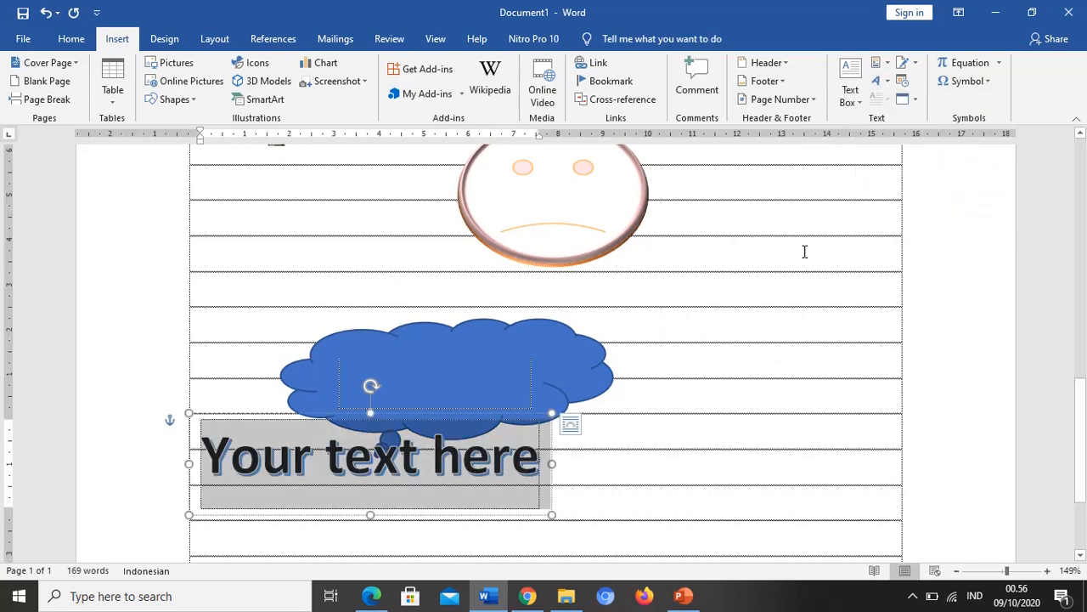
Move the cloud callout out to the page's left edge and place the WordArt box beside it, below the face.
click(483, 422)
drag(480, 418, 821, 253)
click(474, 340)
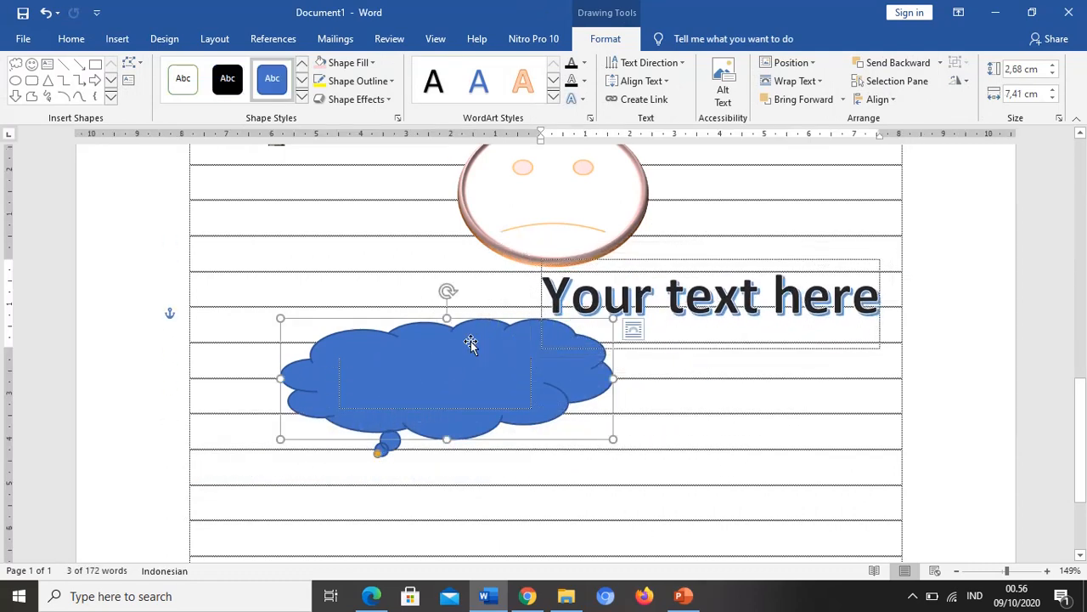
click(350, 322)
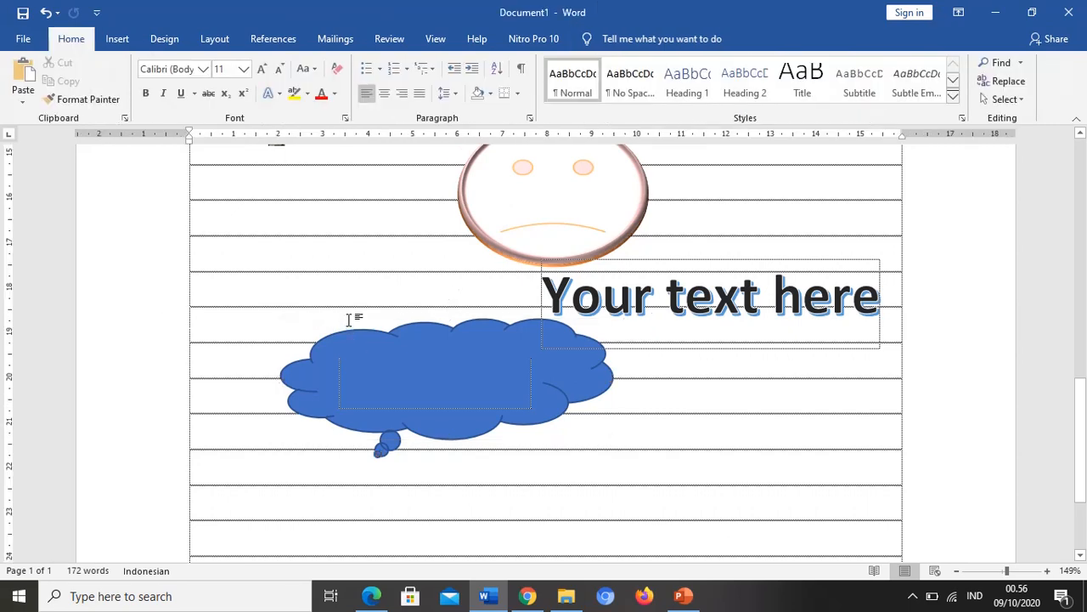
drag(360, 370, 271, 360)
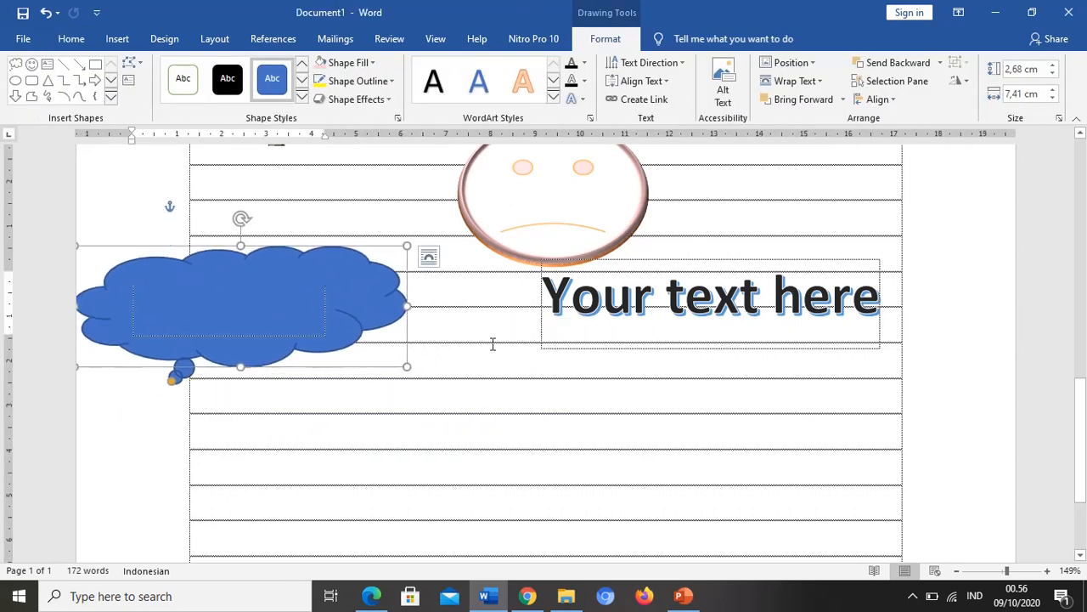
drag(593, 356, 510, 391)
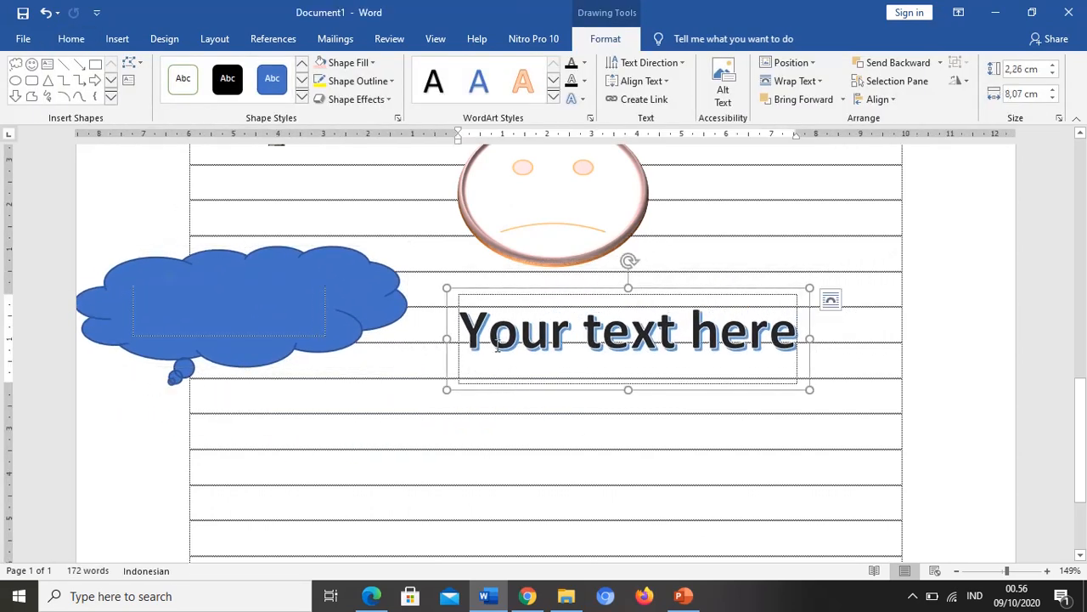
Replace the WordArt placeholder text with "Semoga sehat semua".
drag(473, 327, 842, 337)
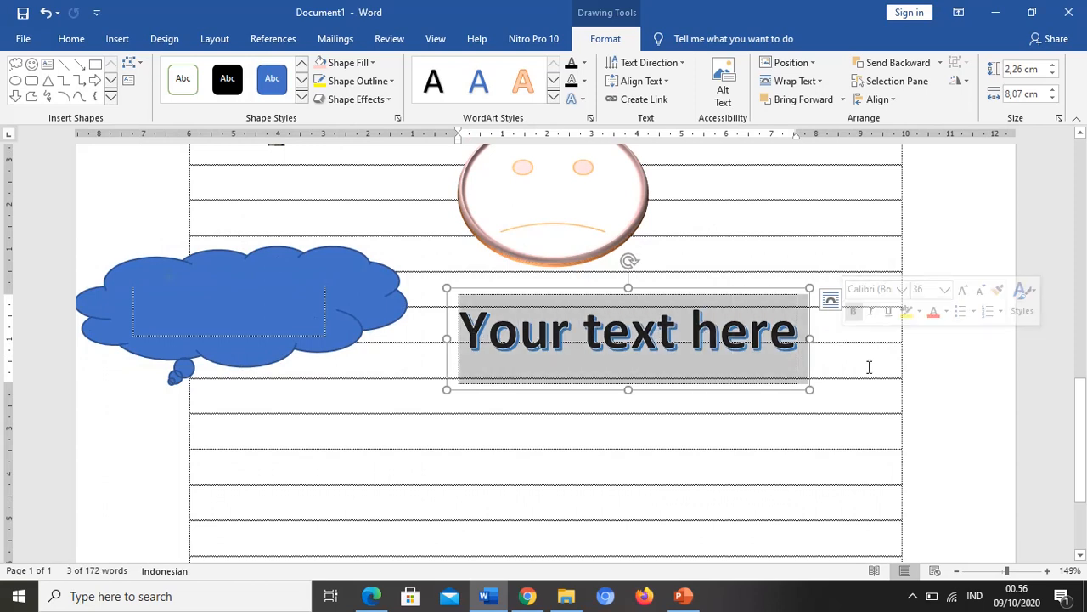
text(SEmo)
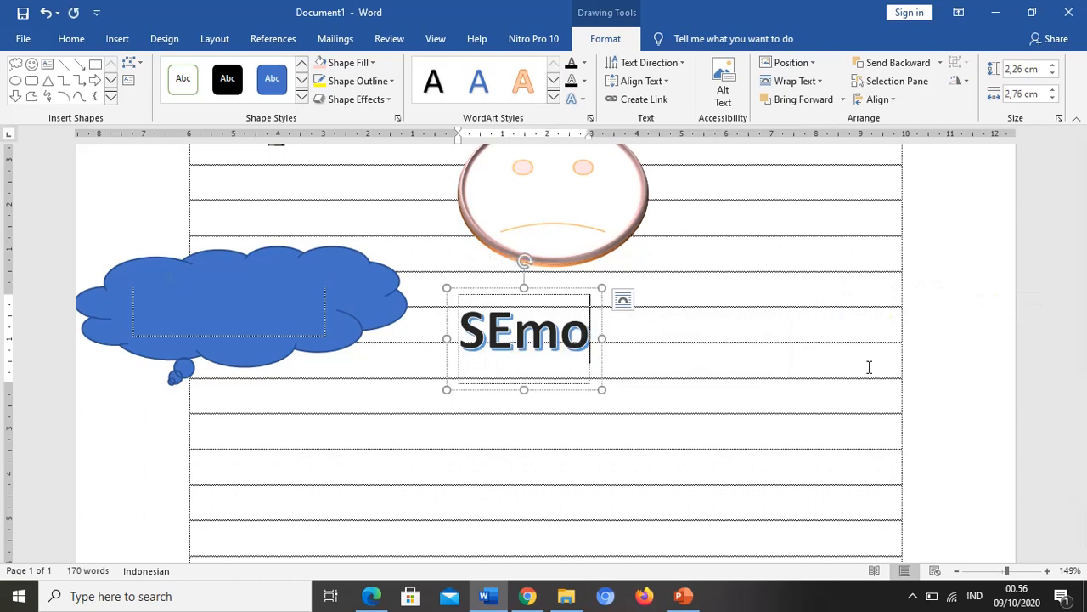
key(BackSpace)
key(BackSpace)
key(BackSpace)
text(emoga sh)
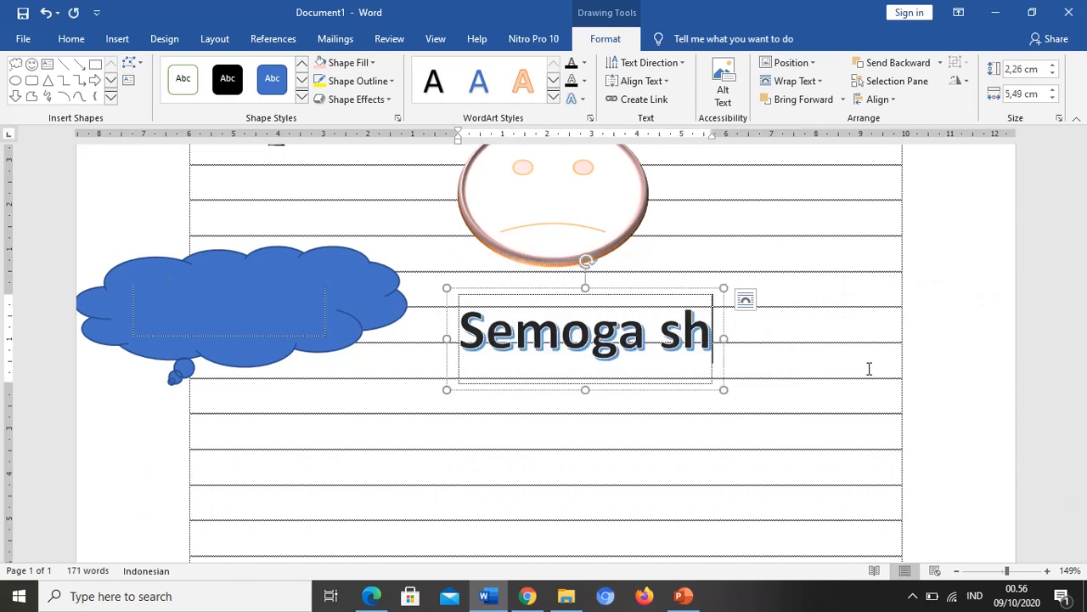
key(BackSpace)
text(ehat semua)
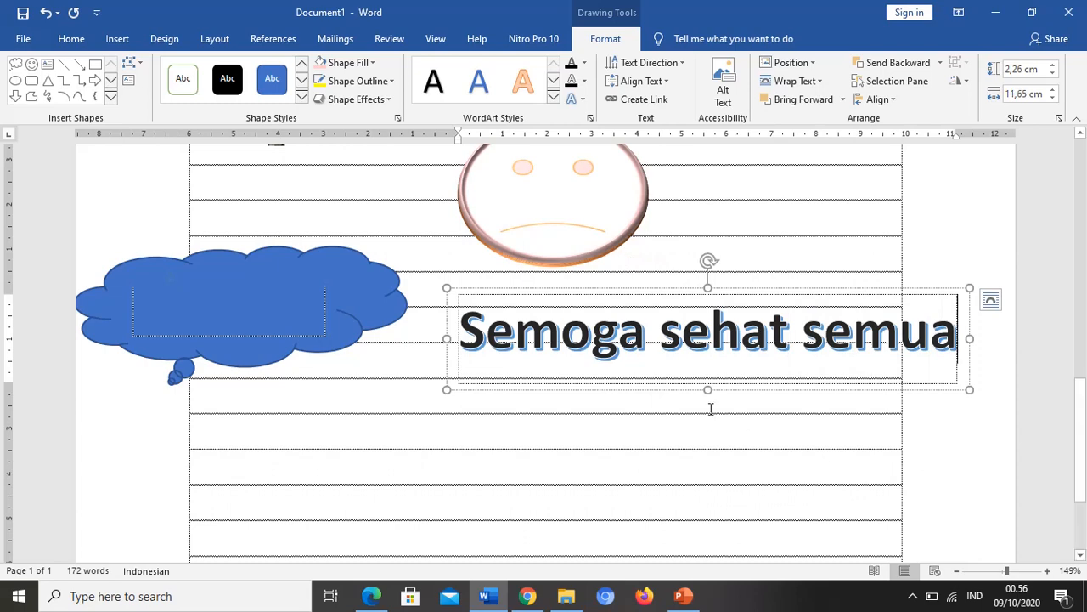
Shift the WordArt box slightly down and left, and change it to the light blue WordArt style with a hard shadow.
drag(738, 393, 642, 424)
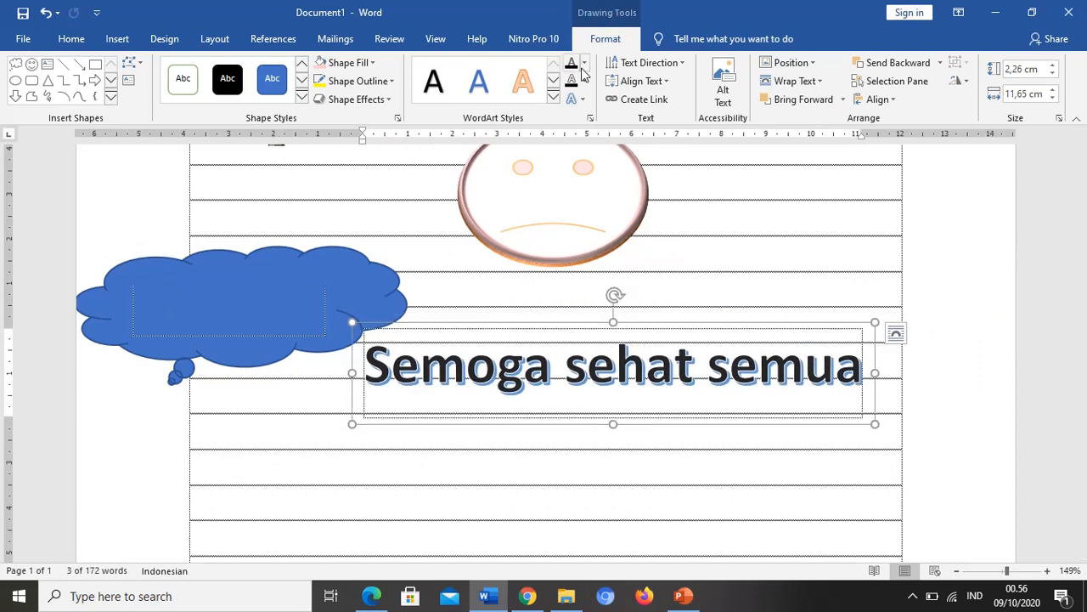
click(553, 97)
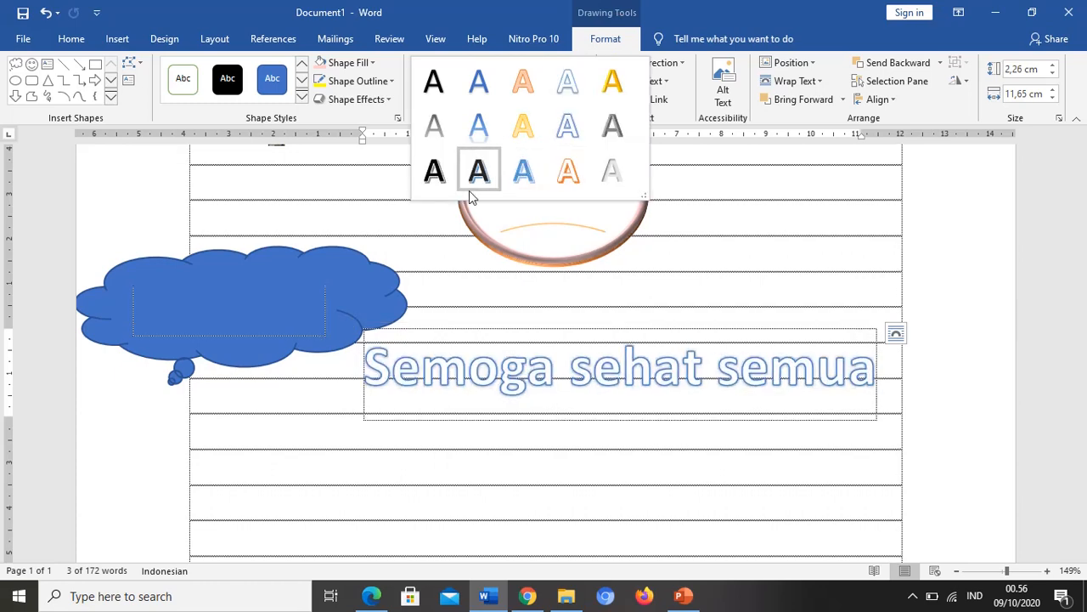
click(533, 177)
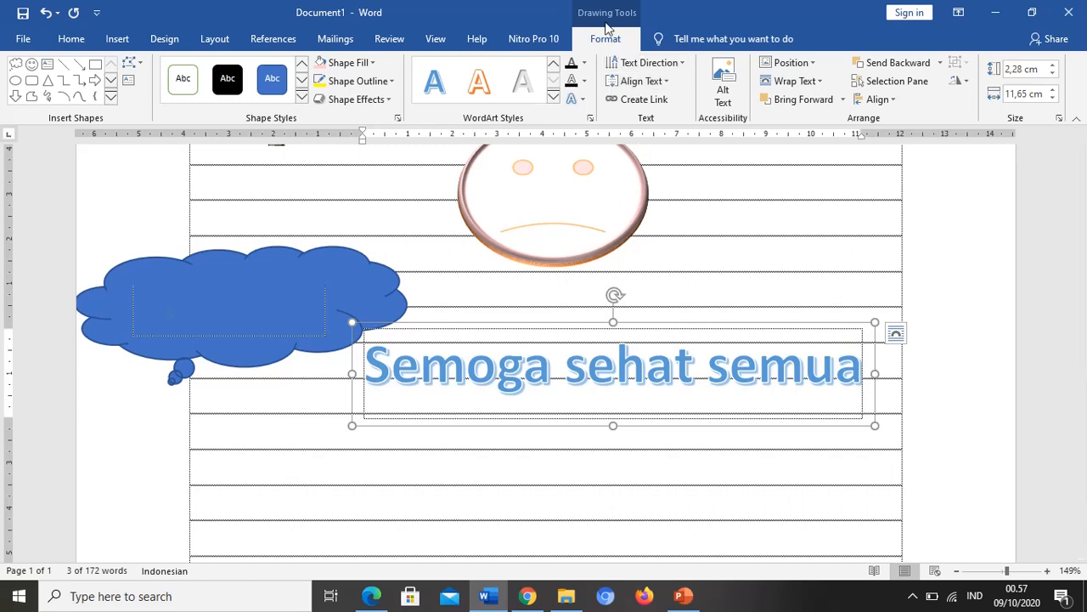
Warp the WordArt text with an upward chevron transform, undoing and redoing the transform once.
click(584, 100)
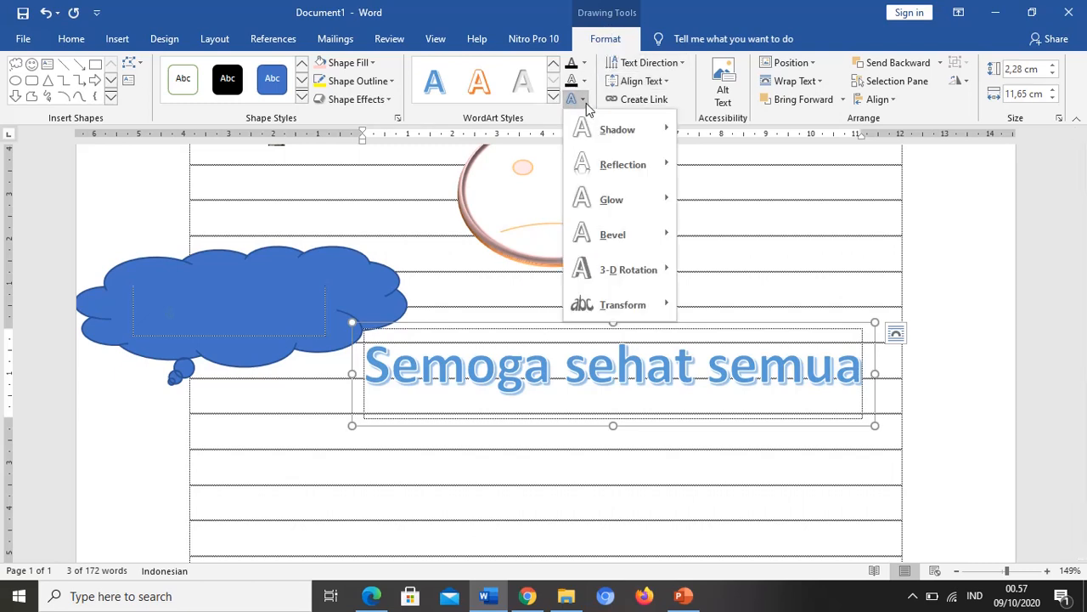
mouse_move(631, 303)
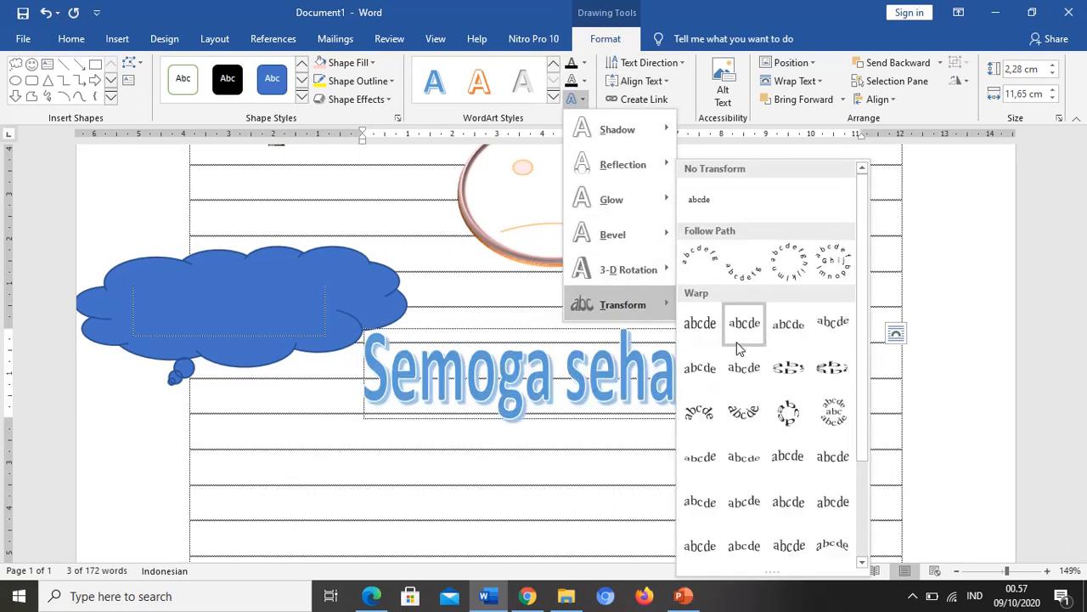
click(714, 388)
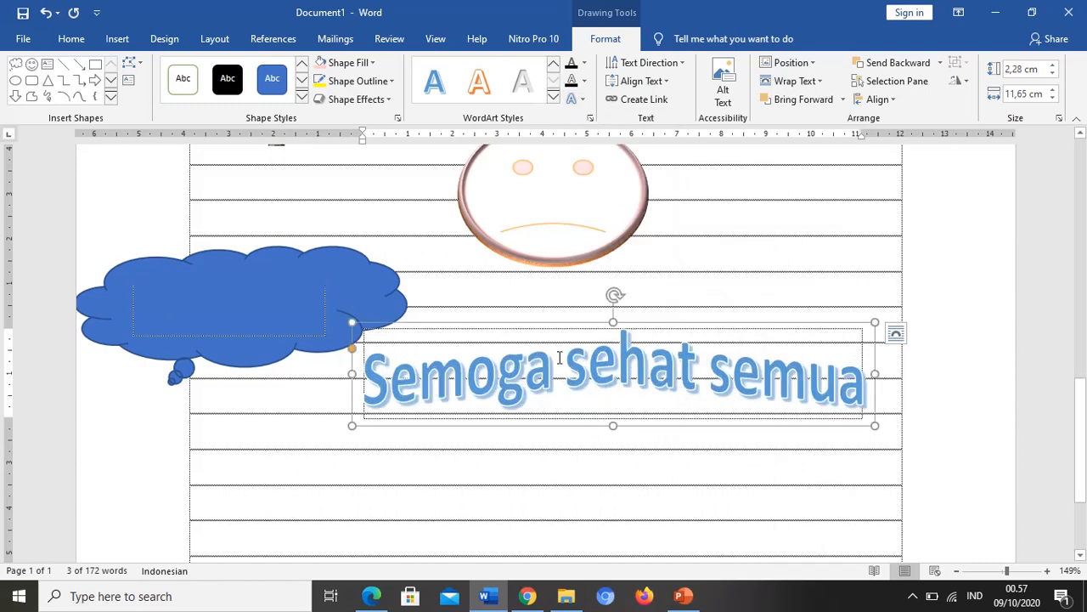
click(551, 515)
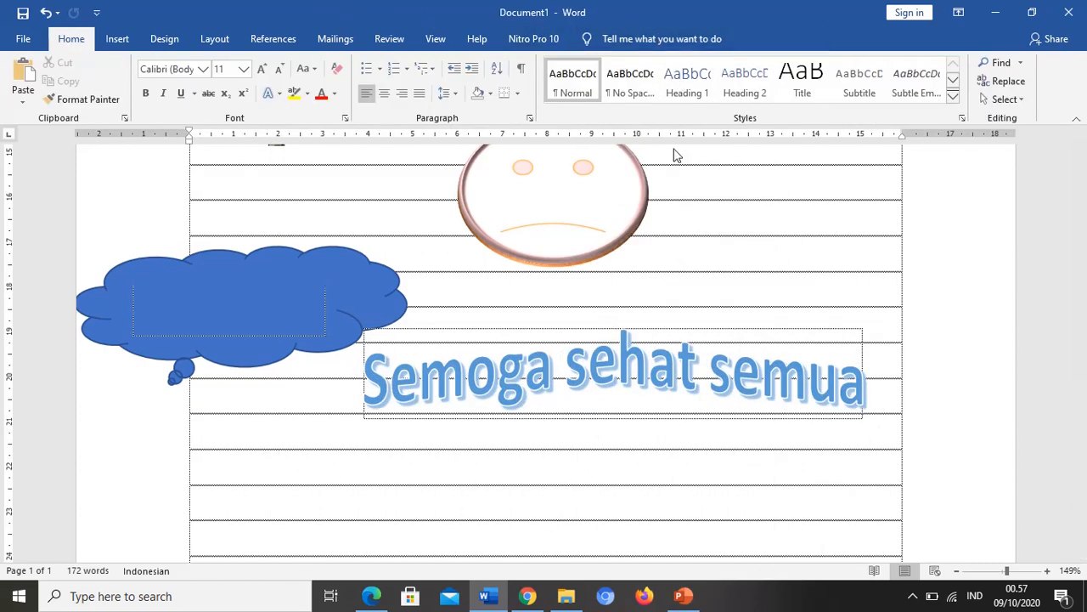
key(ctrl+z)
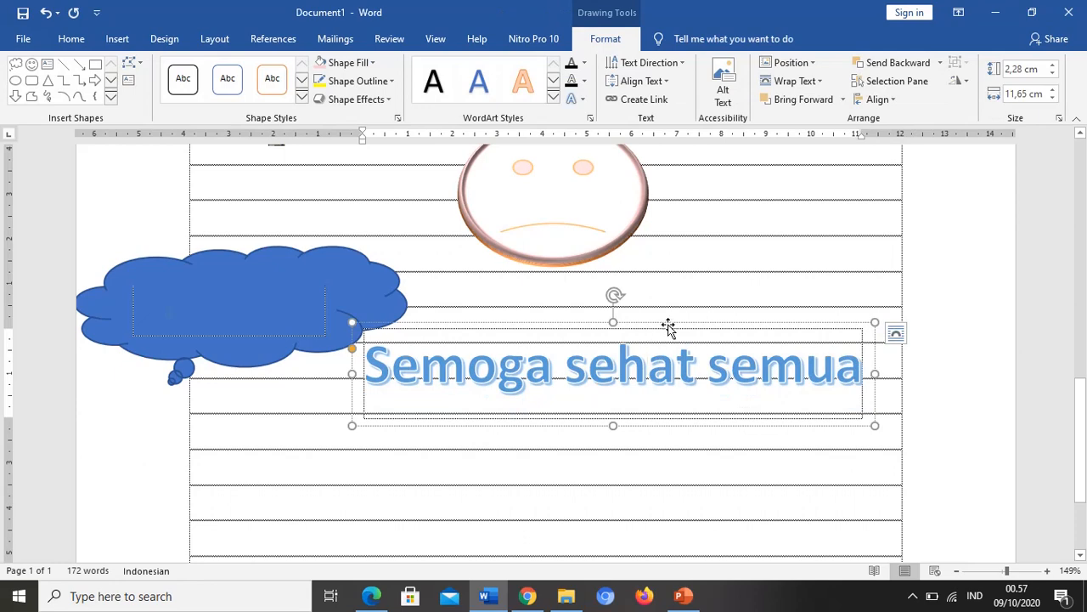
key(ctrl+y)
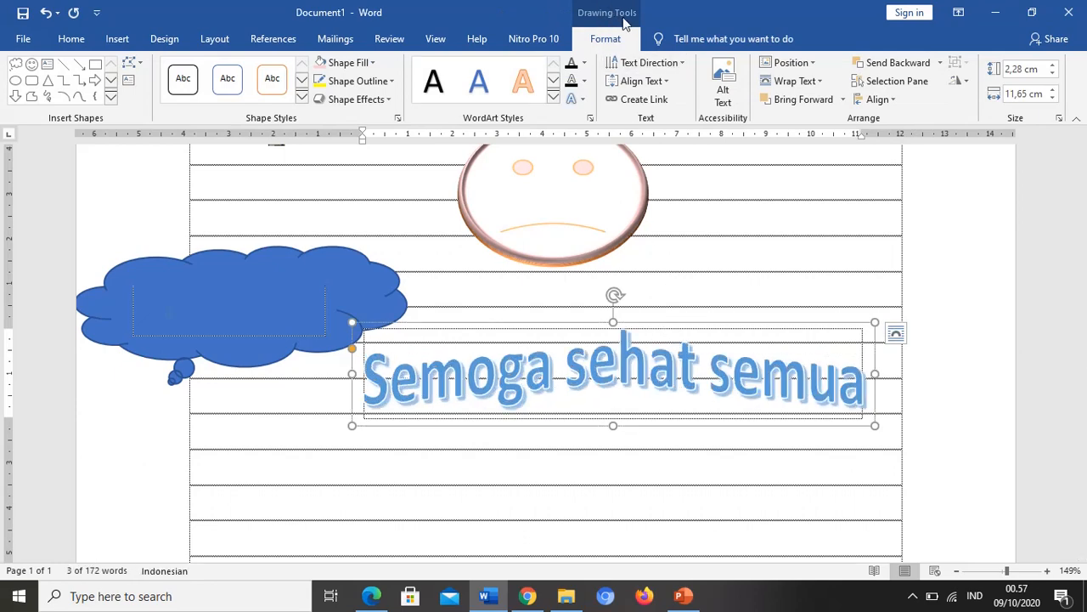
click(584, 81)
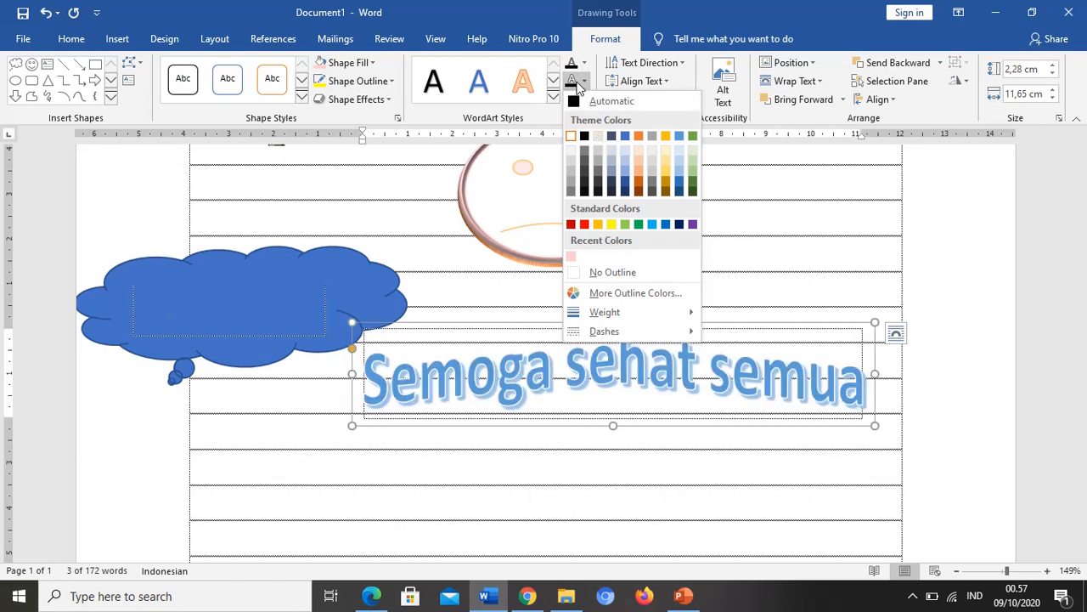
click(585, 64)
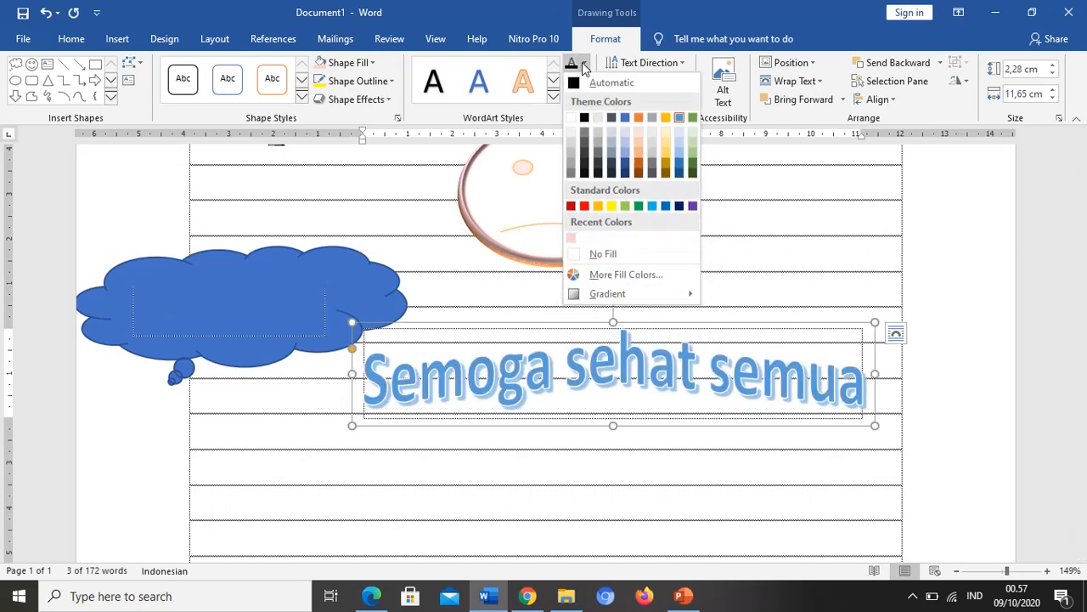
click(585, 66)
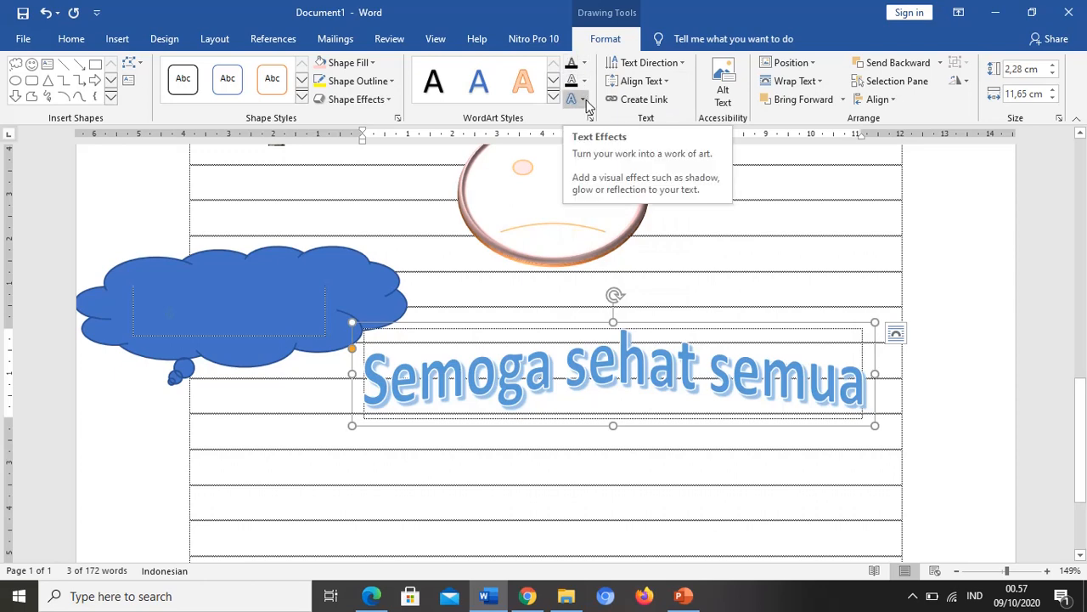
click(586, 101)
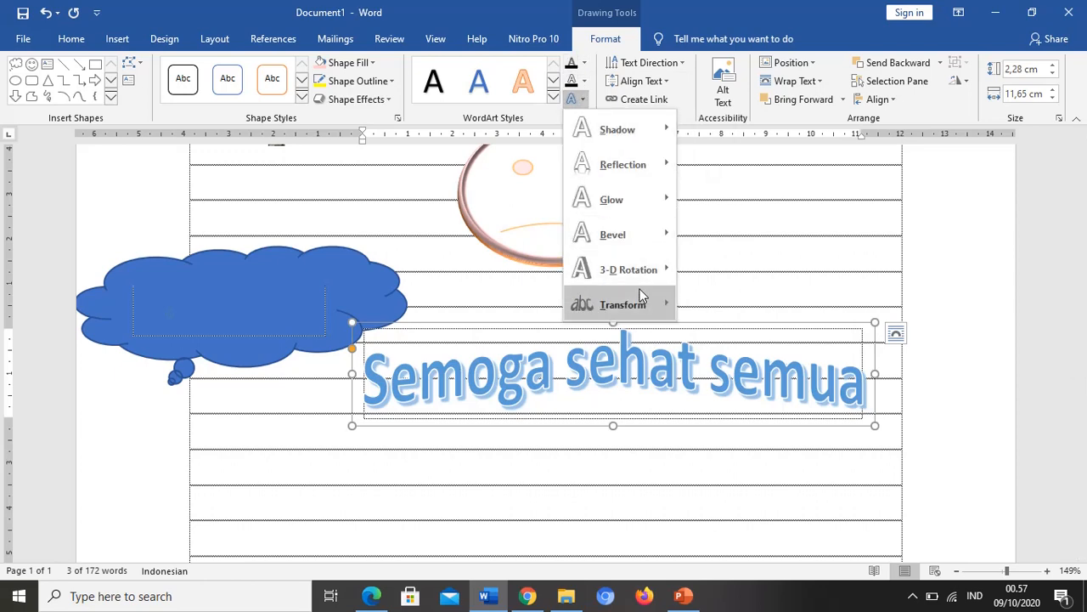
scroll(806, 501, down, 2)
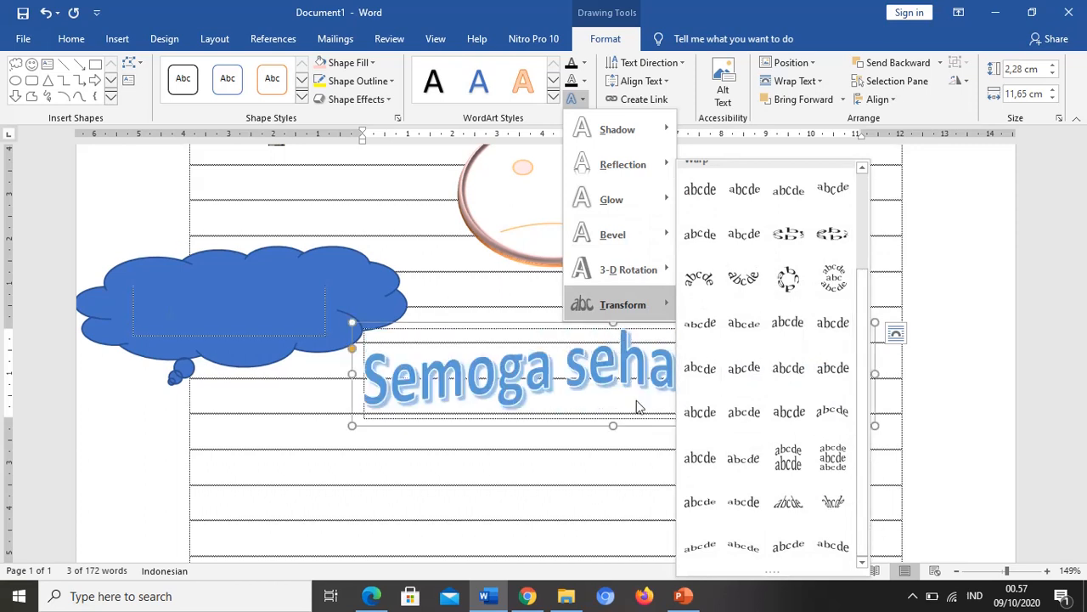
click(589, 457)
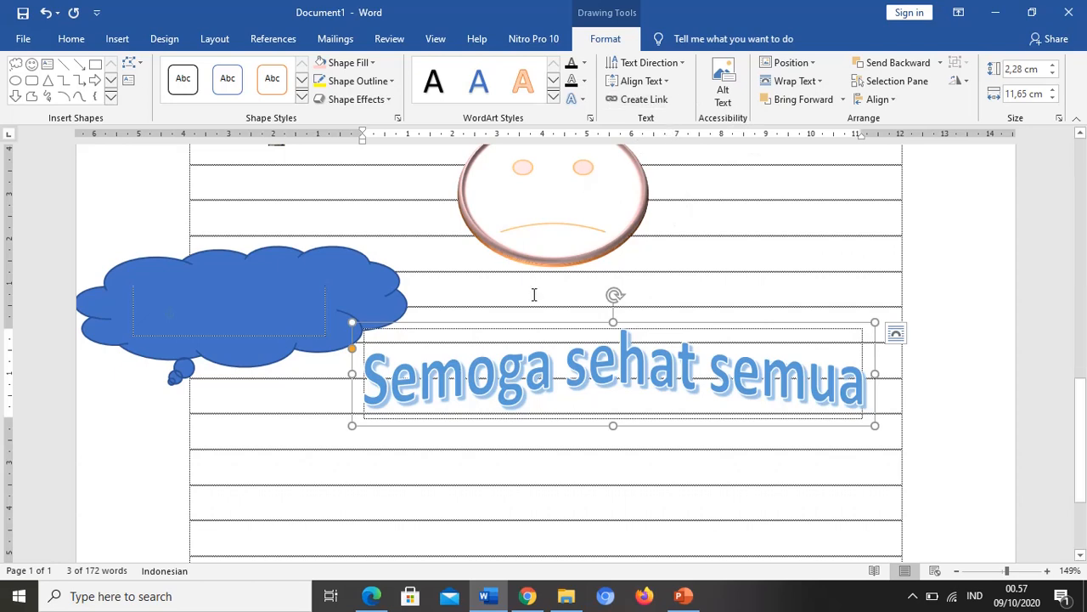
Insert a Vertical Chevron List SmartArt graphic into the document, with the WordArt deselected.
click(729, 462)
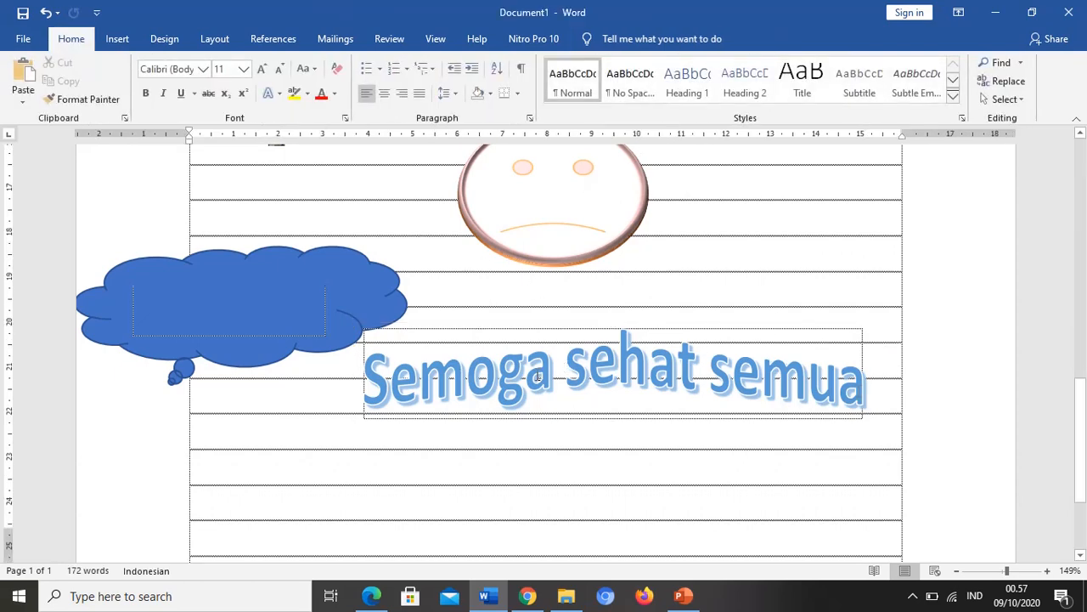
scroll(531, 372, down, 1)
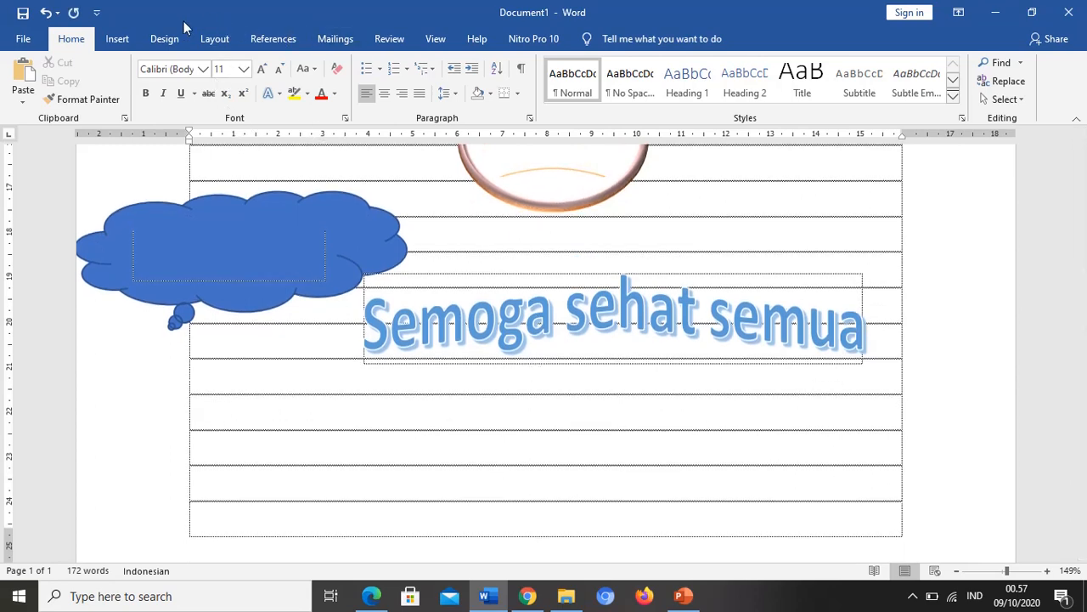
click(119, 40)
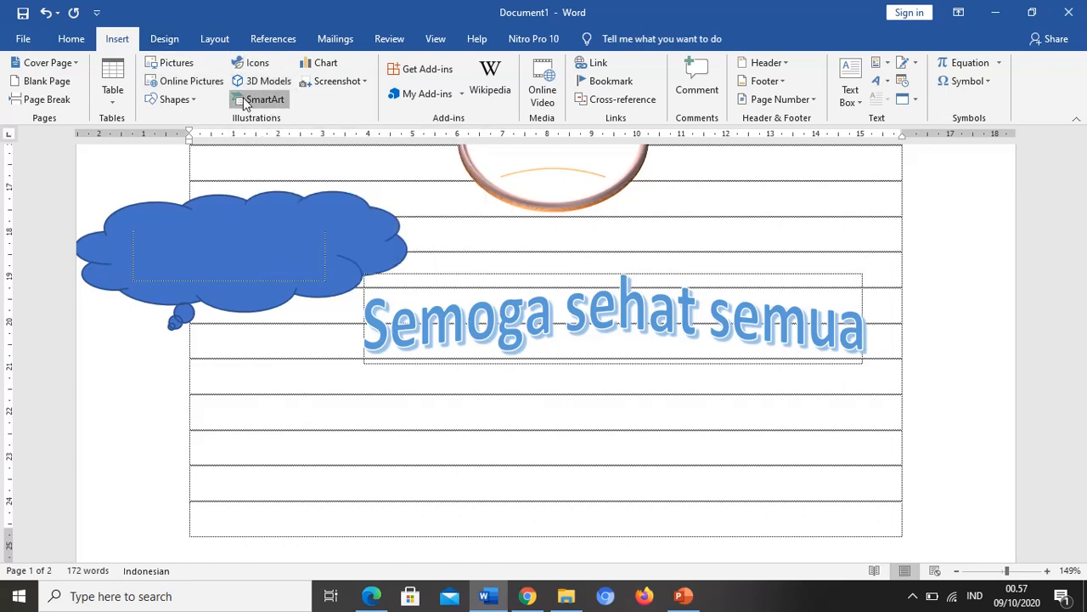
click(245, 100)
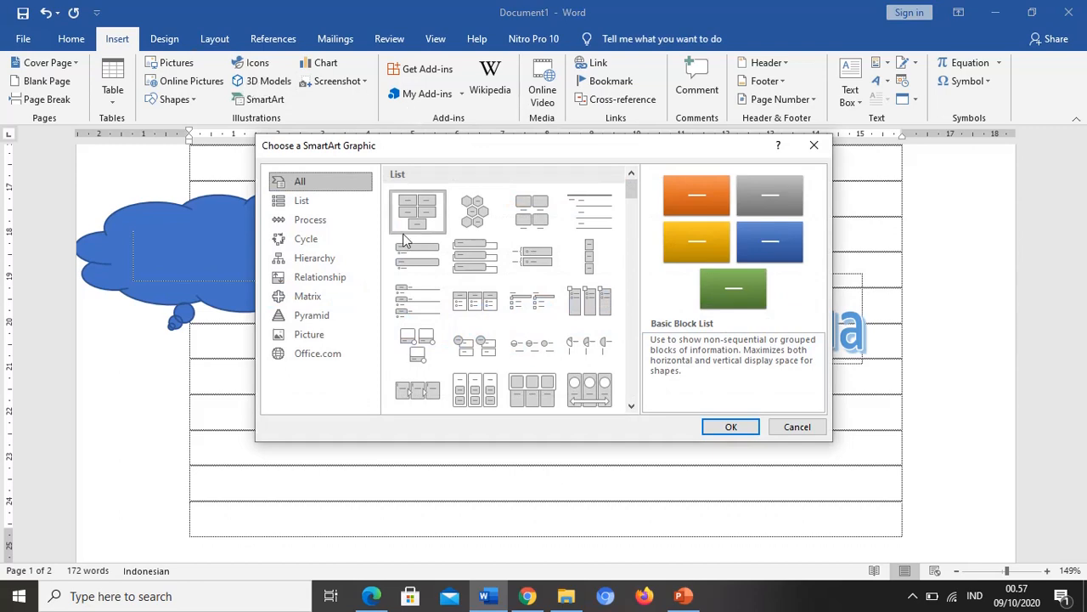
scroll(503, 348, down, 4)
scroll(504, 348, down, 3)
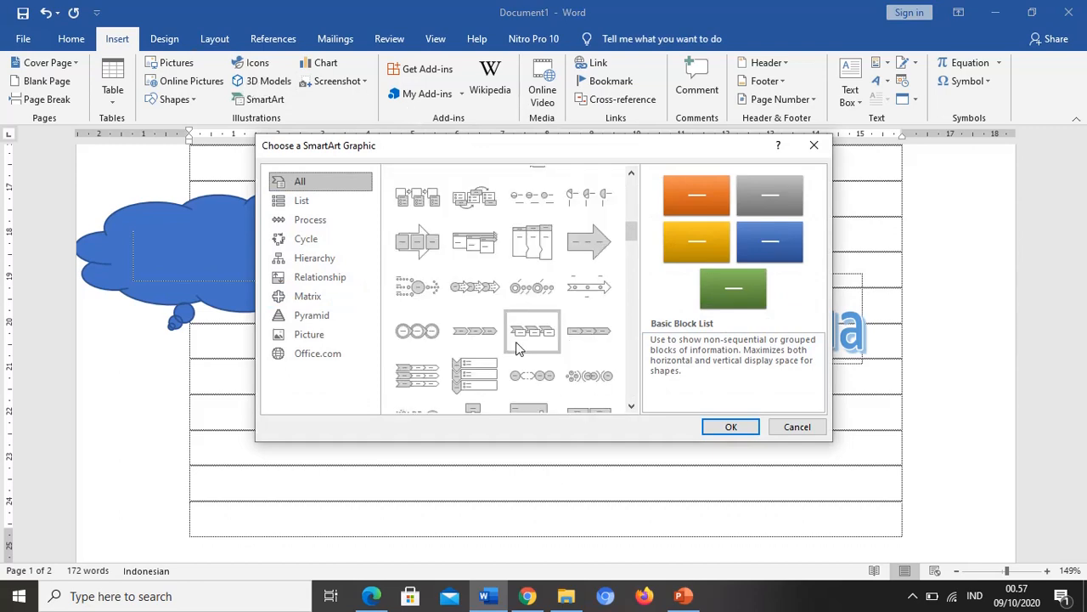
scroll(514, 353, up, 3)
scroll(527, 357, down, 3)
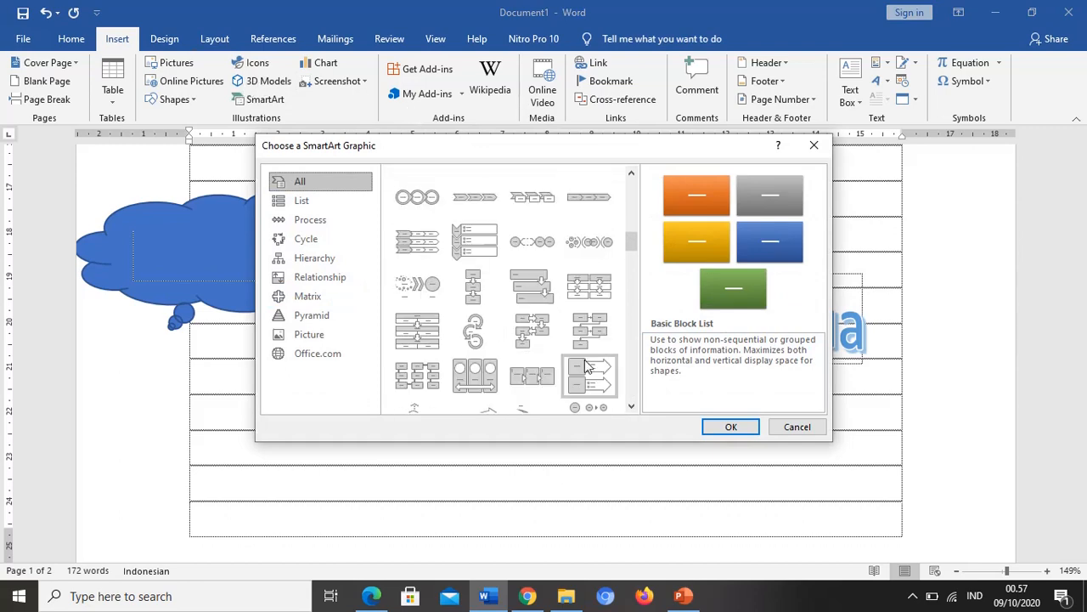
scroll(525, 352, up, 3)
scroll(521, 344, up, 2)
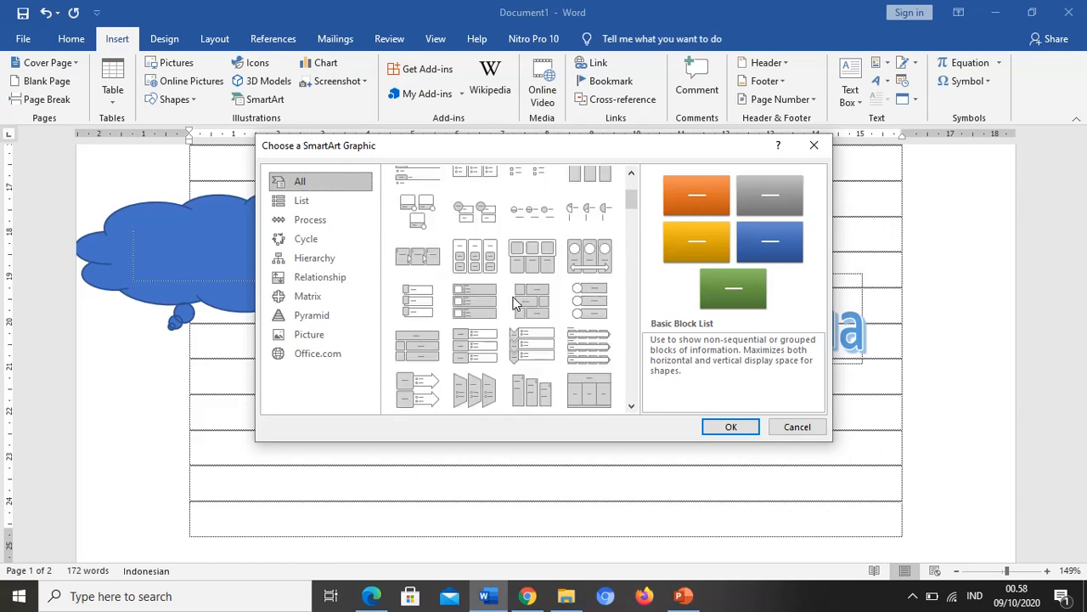
double_click(544, 357)
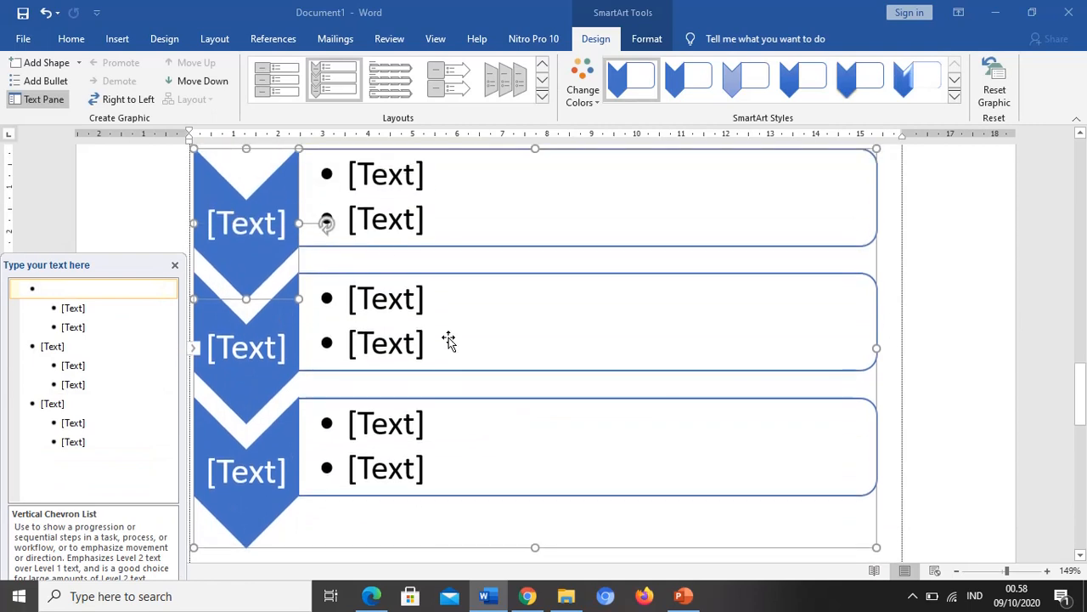
Select the whole SmartArt graphic and recolour it with the colorful yellow, green and blue scheme.
click(326, 218)
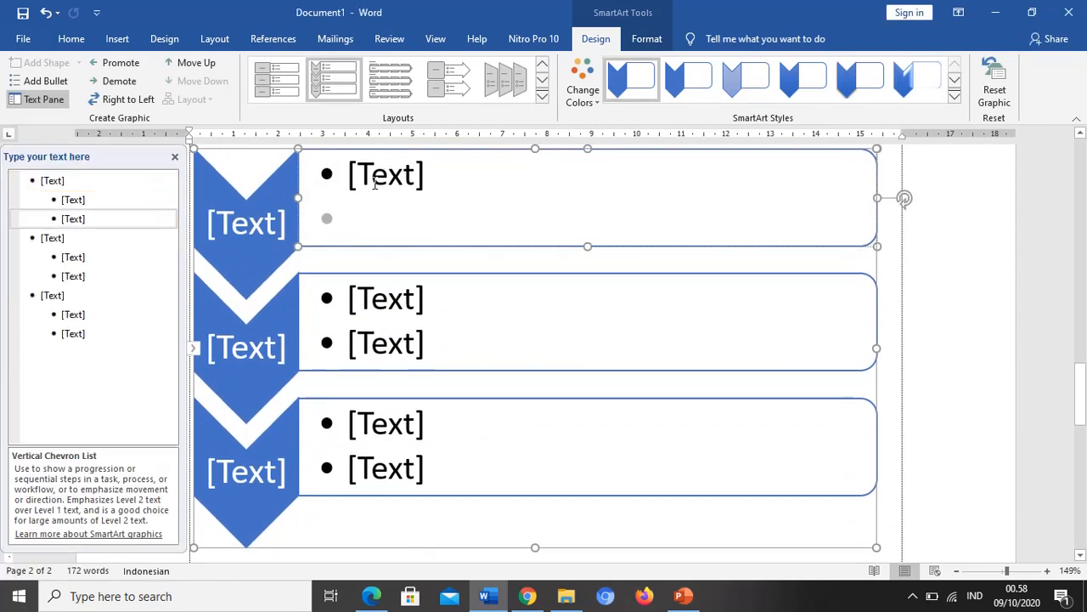
key(alt+shift+Up)
scroll(408, 319, up, 2)
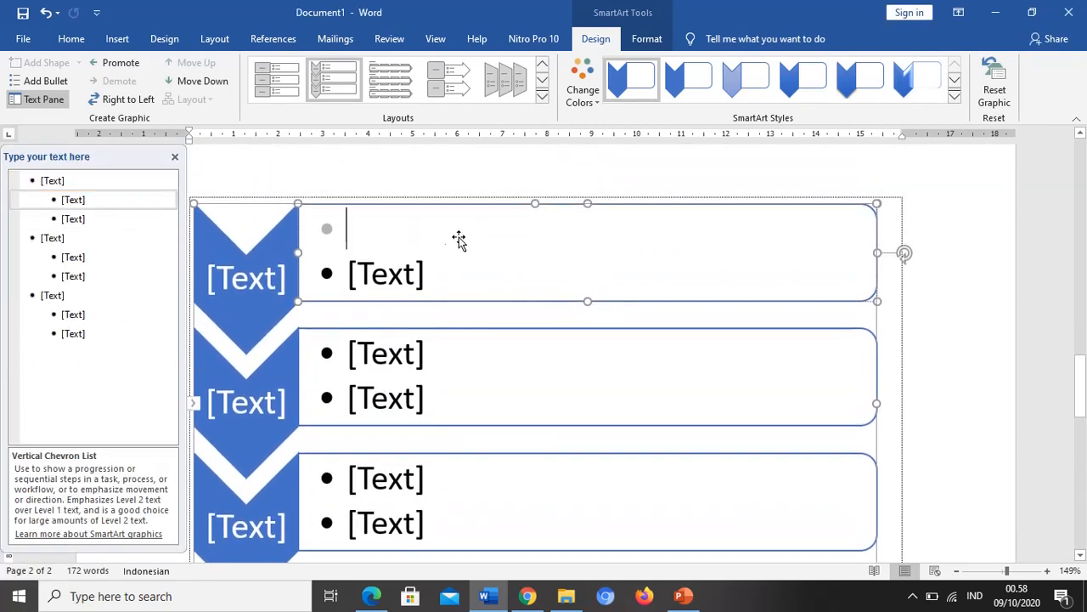
click(473, 206)
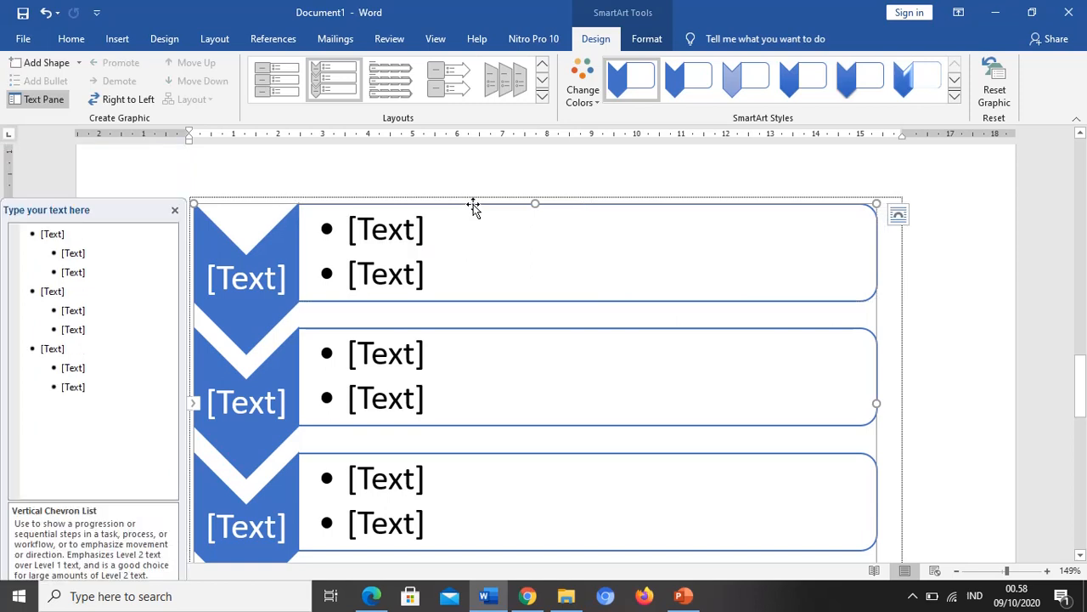
click(583, 100)
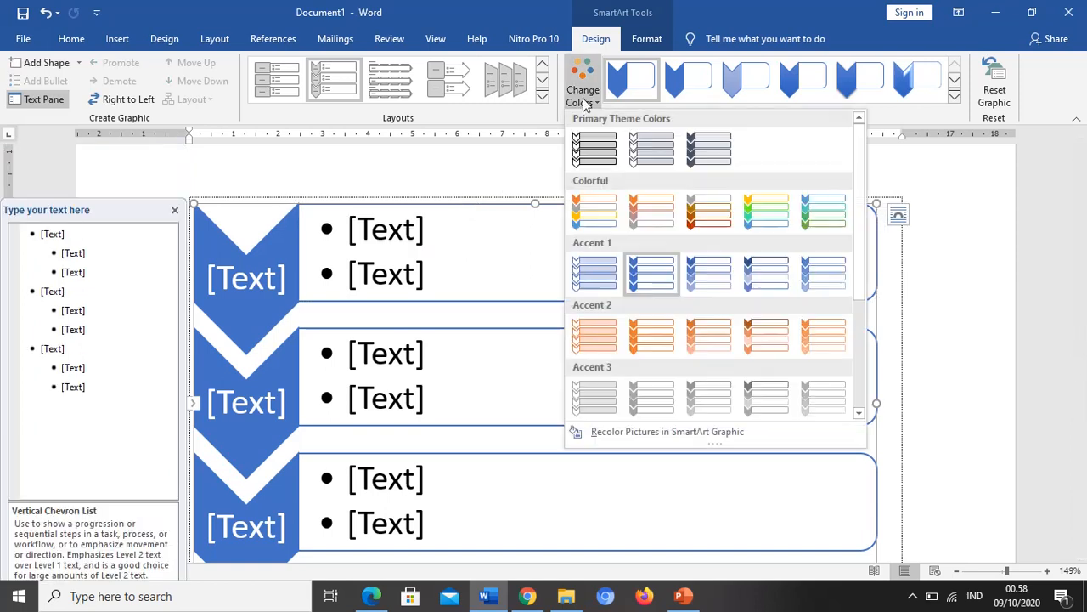
click(760, 219)
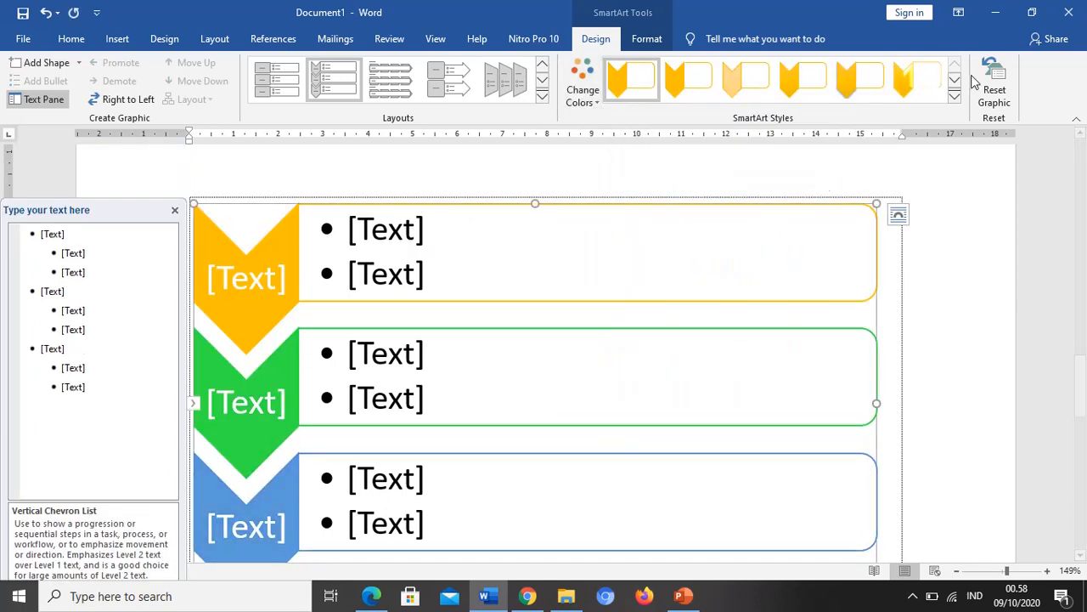
Apply the 3-D SmartArt style with glossy chevrons and black outlines to the graphic.
click(849, 95)
click(956, 100)
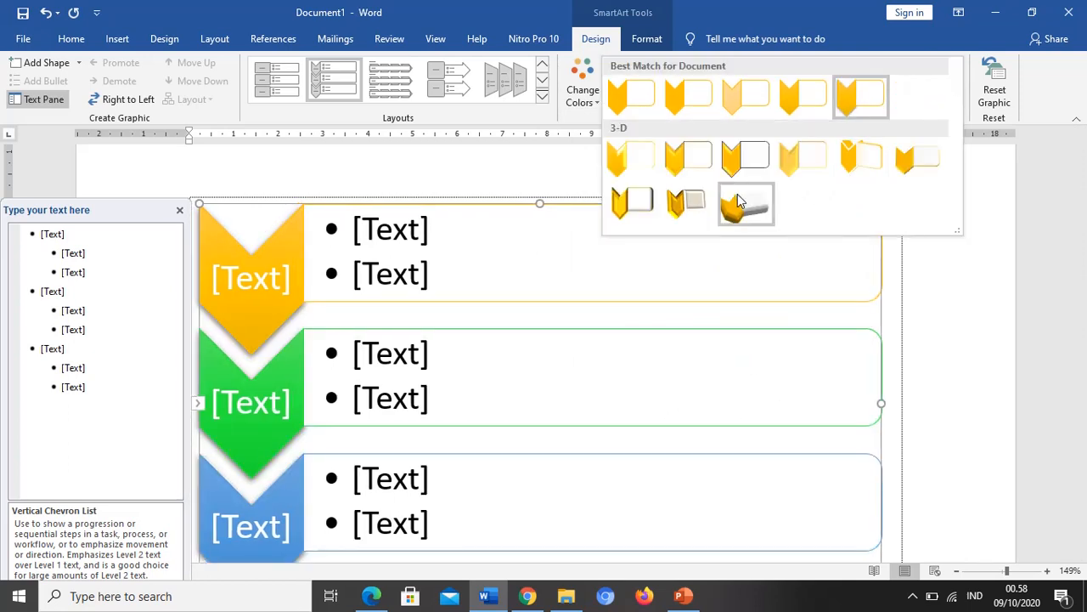
click(736, 165)
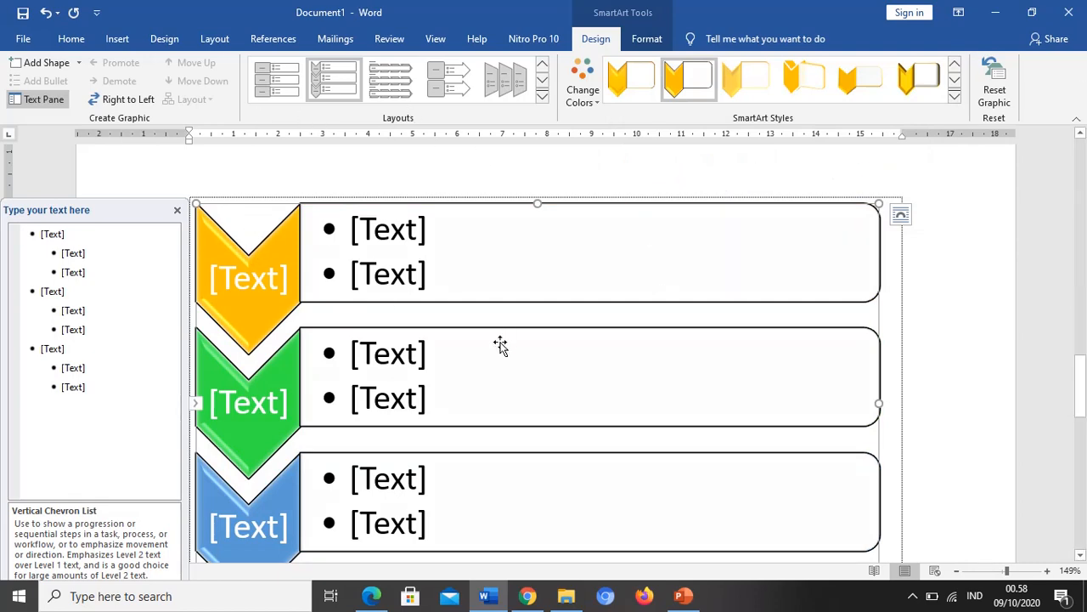
click(427, 273)
scroll(743, 471, down, 3)
click(967, 409)
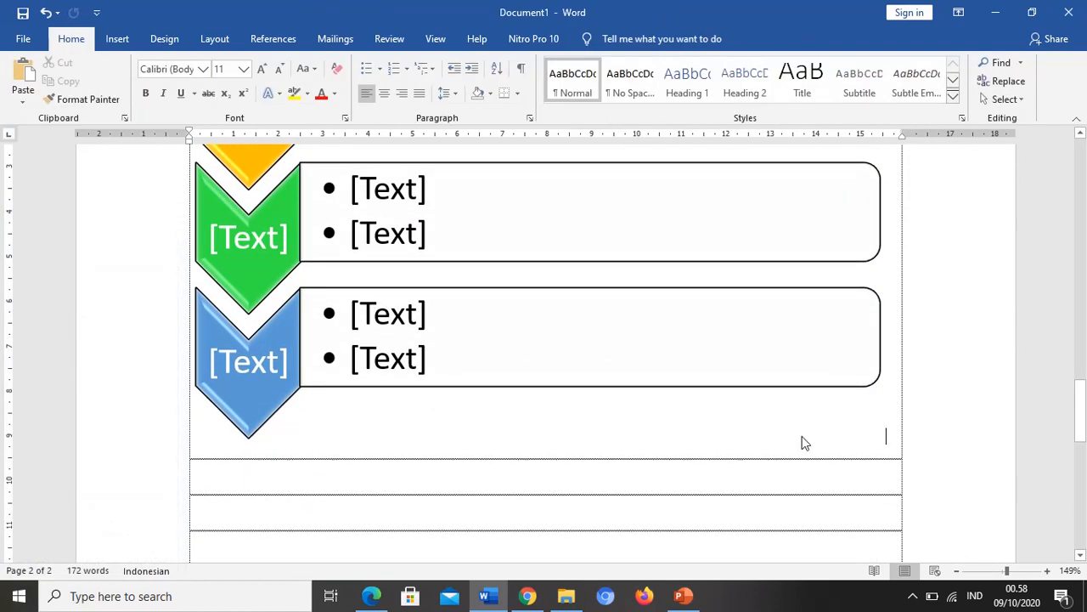
click(790, 394)
scroll(764, 512, up, 4)
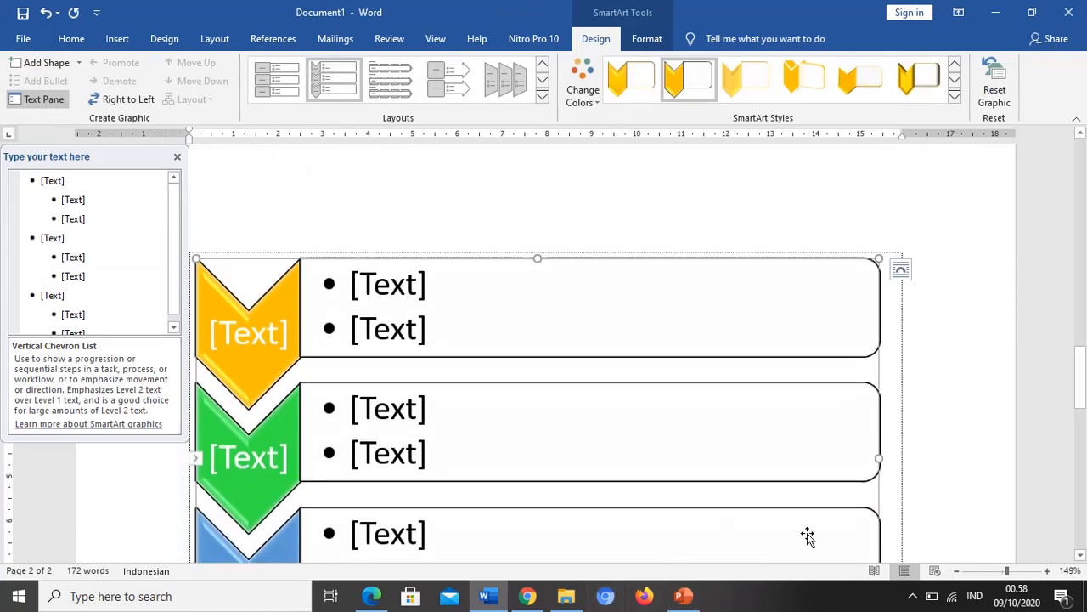
scroll(805, 536, down, 1)
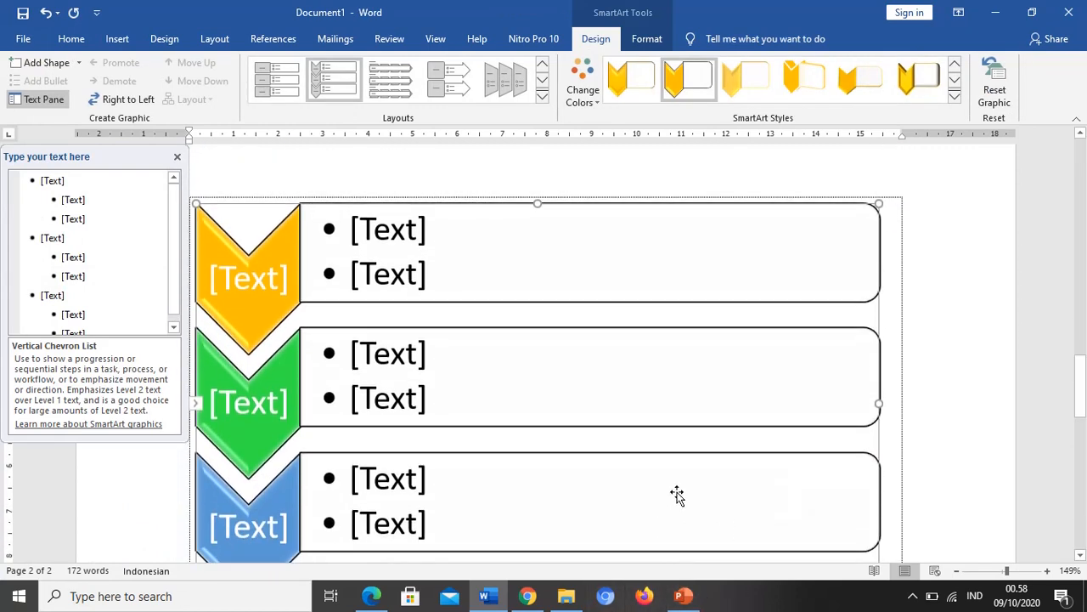
Place the cursor after the SmartArt graphic and insert a standard two-dimensional pie chart there.
click(117, 39)
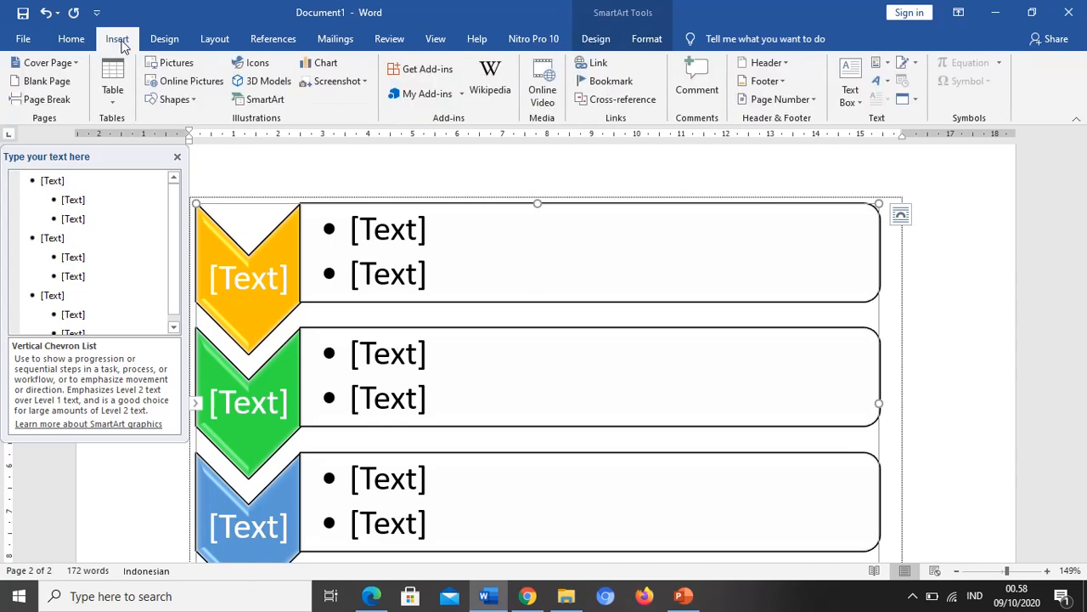
click(924, 437)
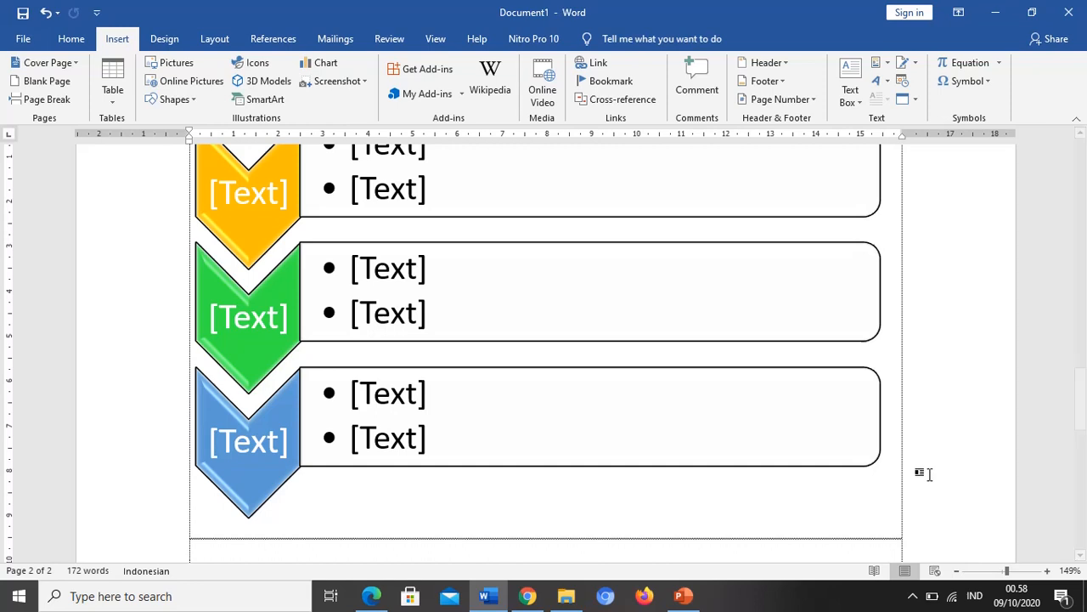
click(164, 38)
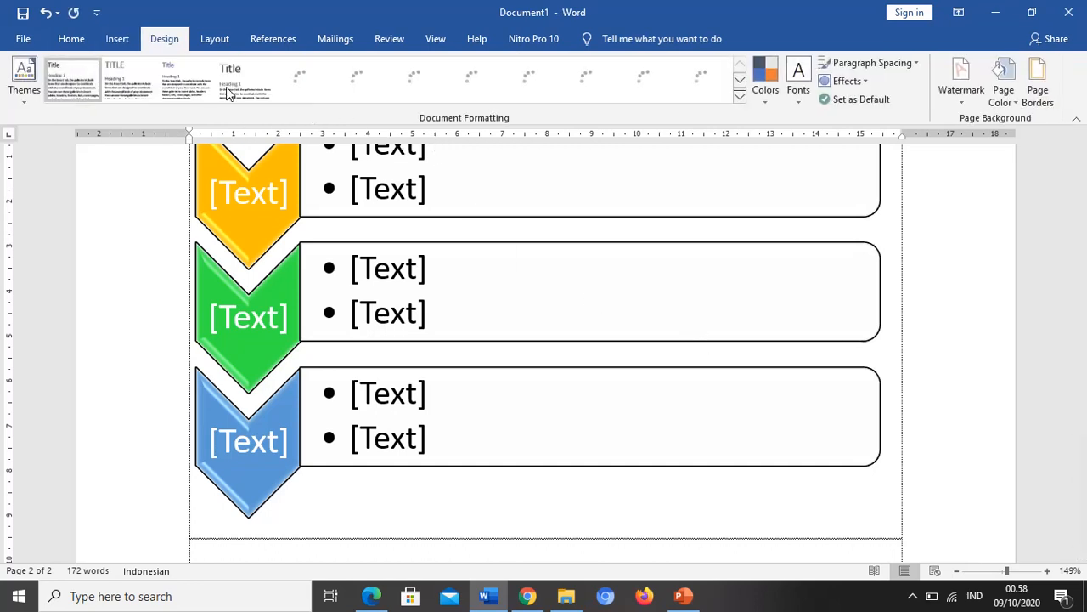
click(119, 40)
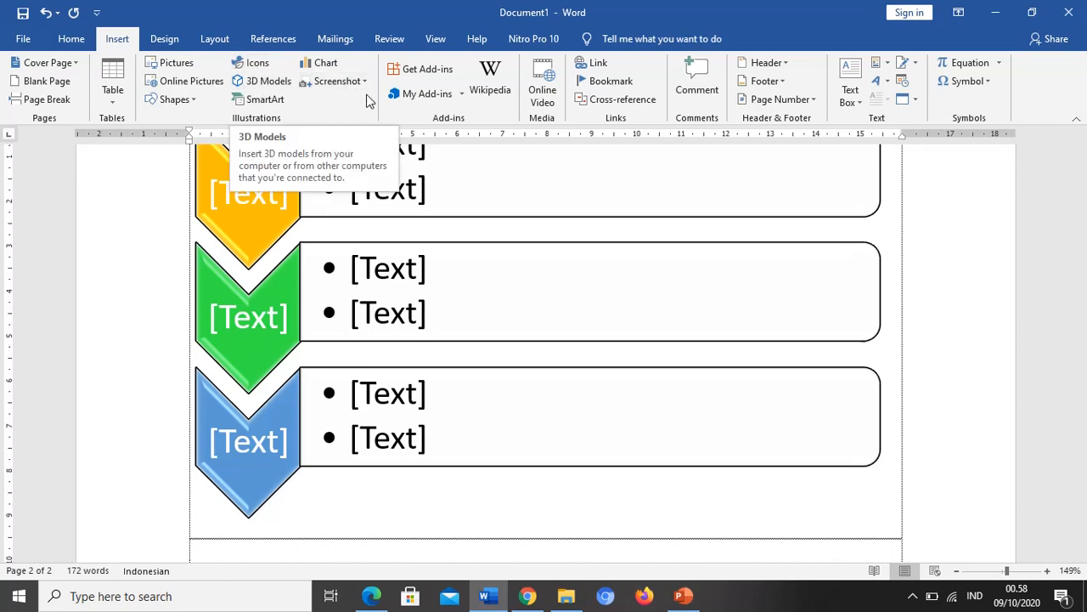
click(320, 65)
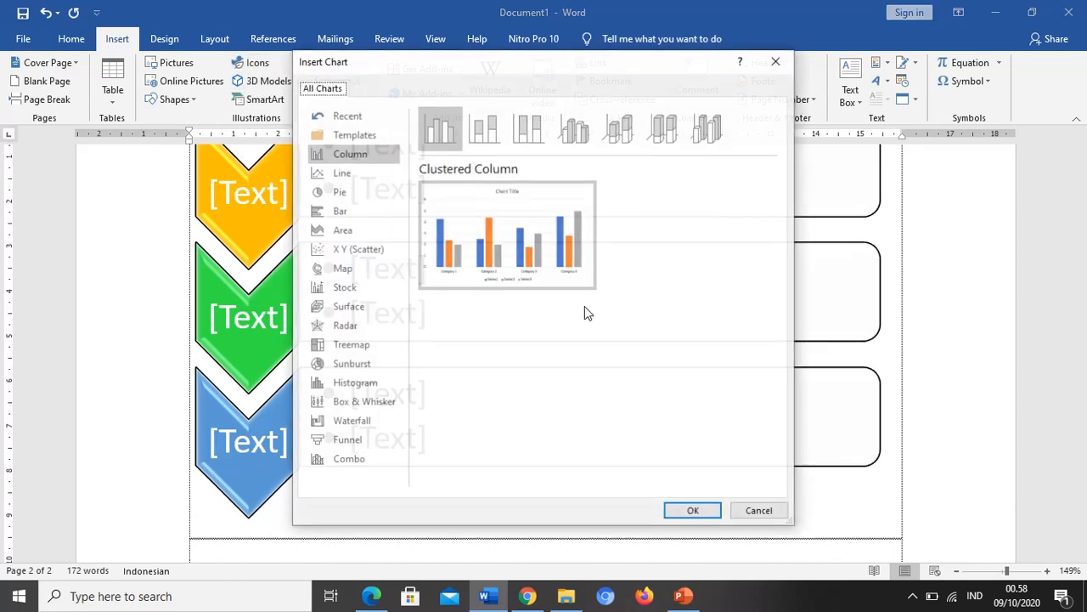
click(339, 194)
click(333, 214)
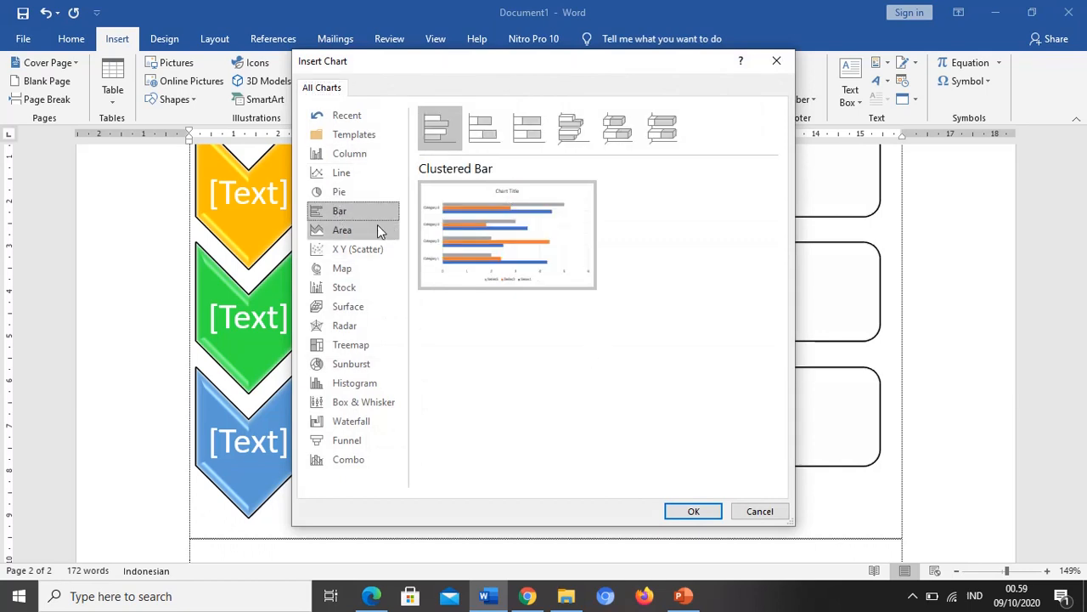
click(344, 194)
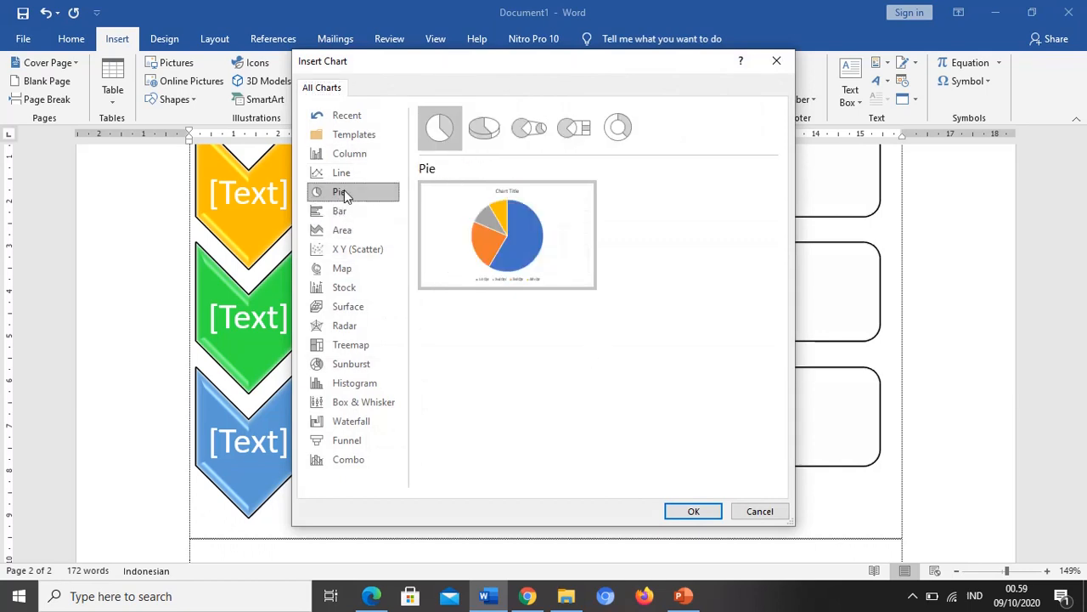
mouse_move(504, 242)
click(695, 511)
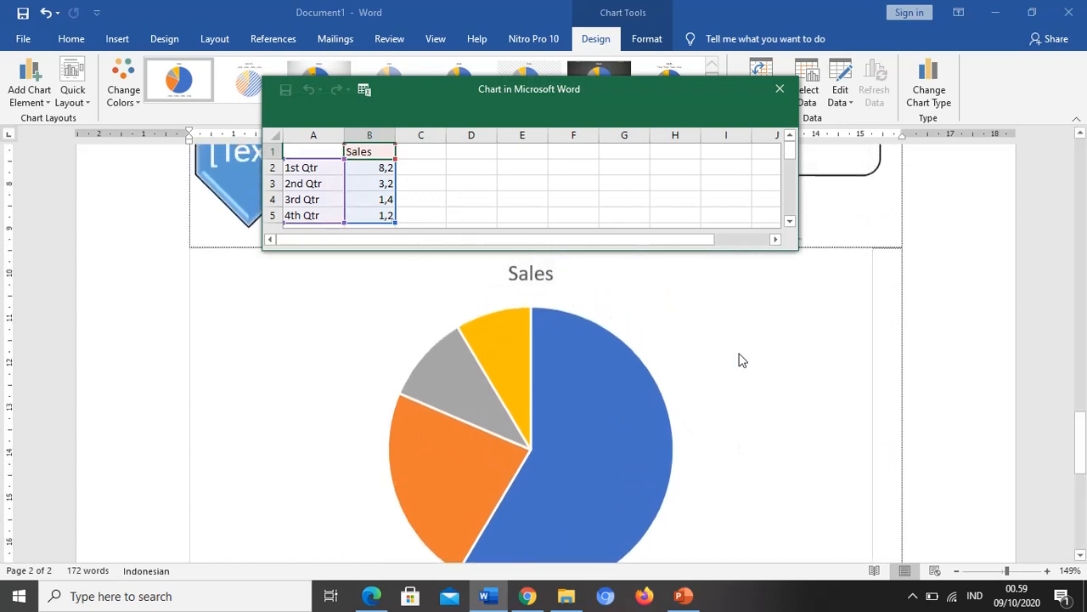
Rename the chart's data series heading in the data sheet to Jumlah Siswa.
scroll(739, 360, up, 2)
scroll(586, 315, down, 1)
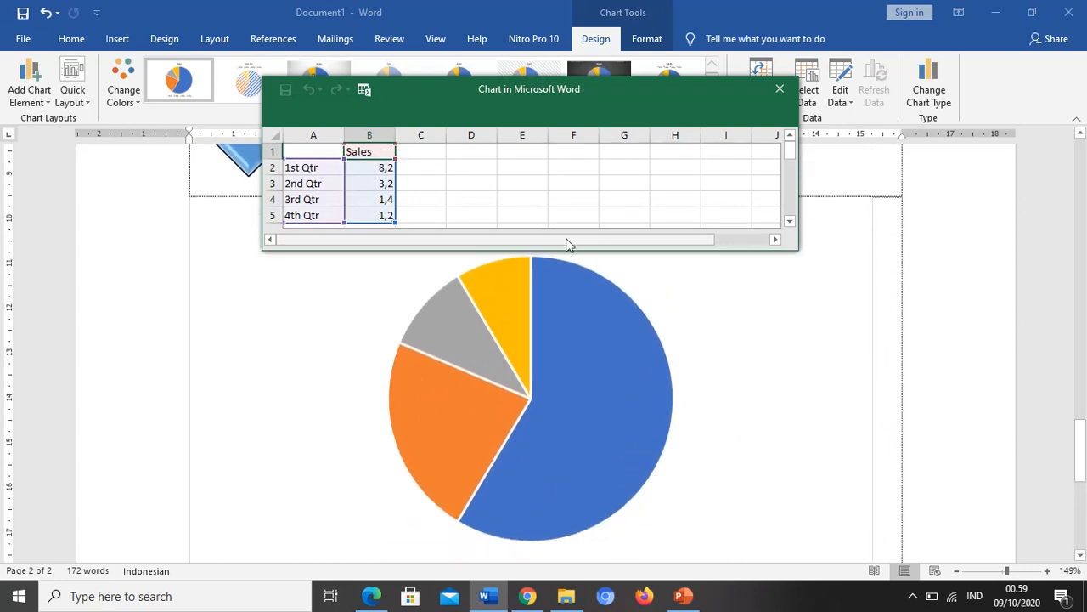
scroll(787, 342, up, 2)
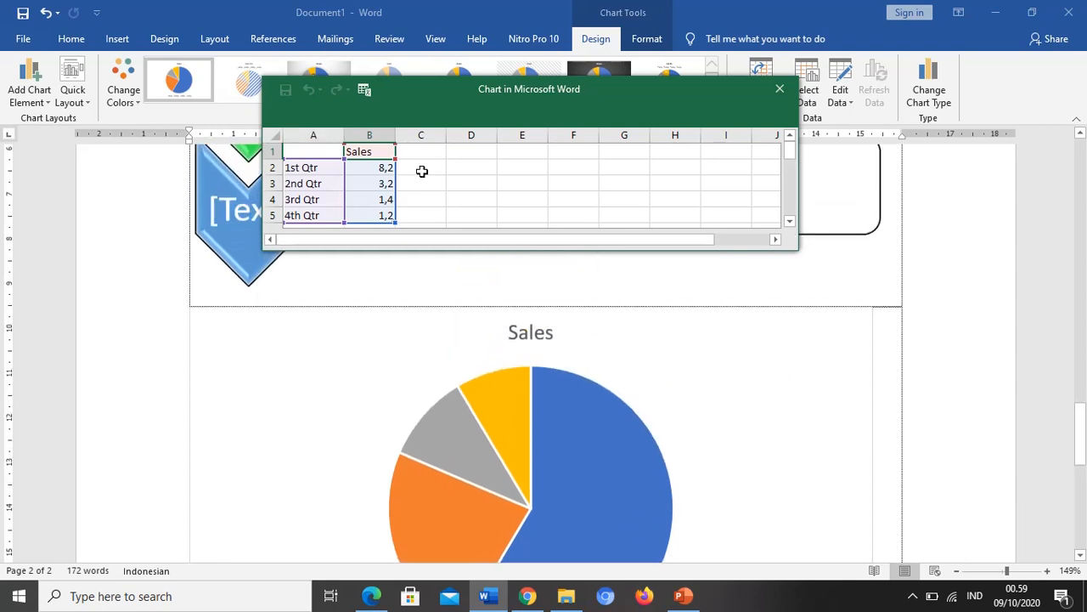
text(Jumla)
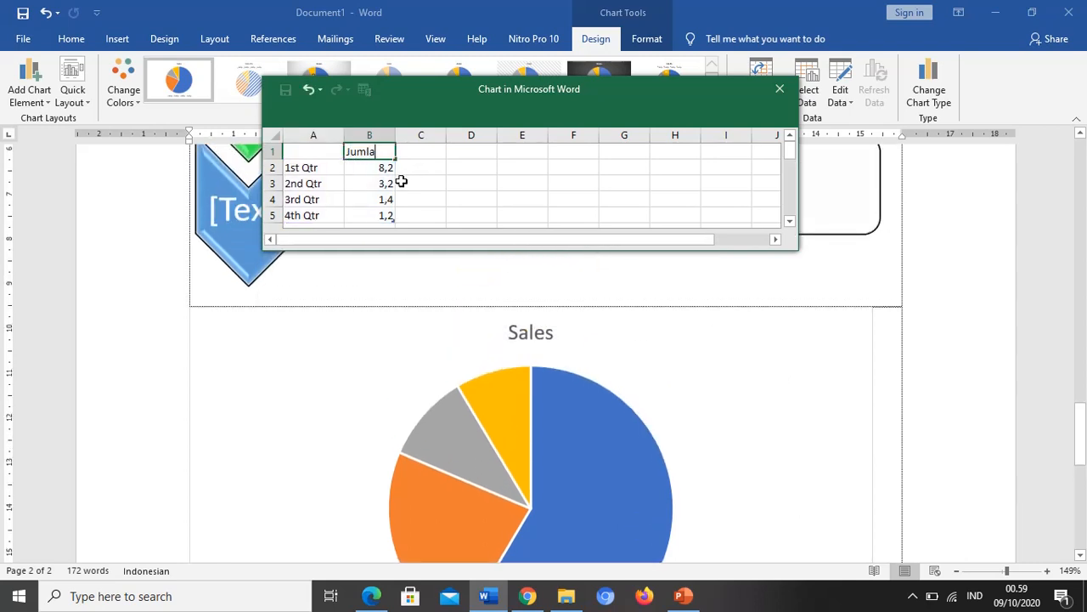
text(h Sis)
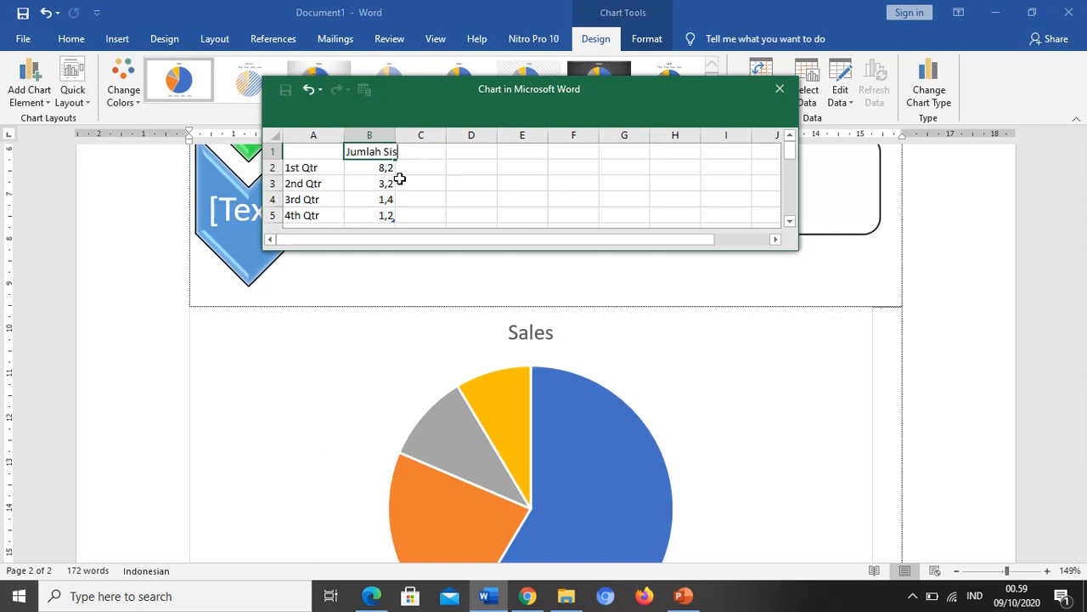
text(wa)
click(298, 168)
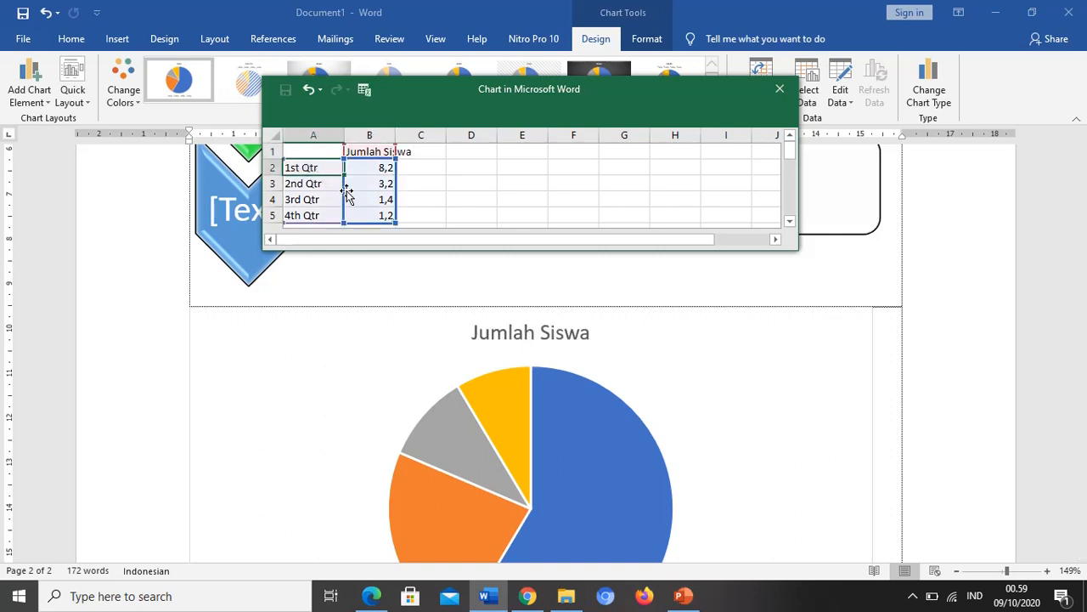
Examine the pie chart's title, slices and legend in the document beneath the data sheet.
scroll(347, 204, down, 2)
scroll(669, 425, down, 2)
scroll(417, 338, up, 4)
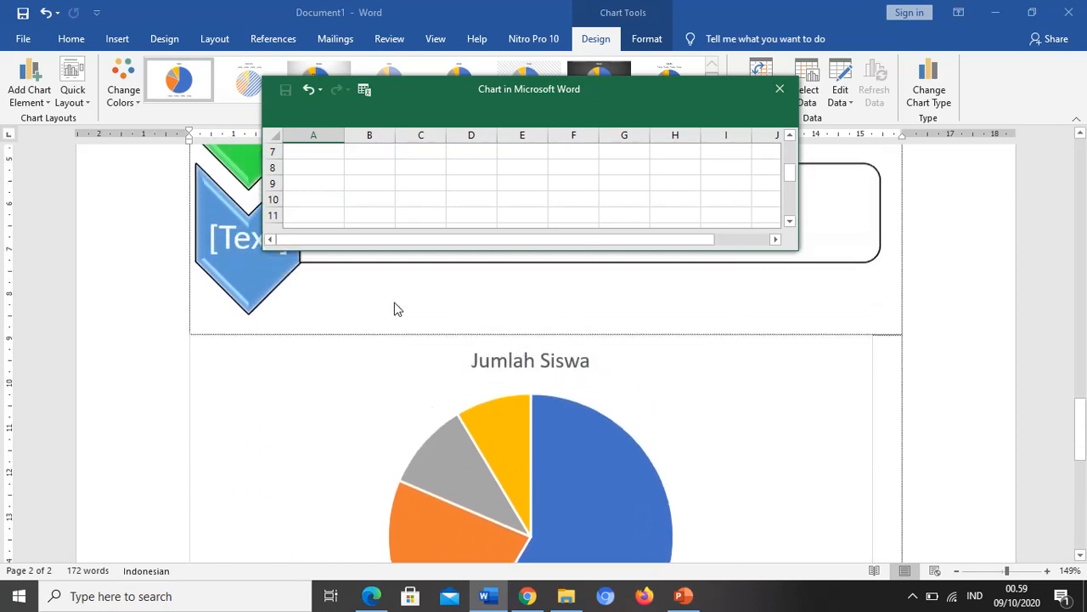
scroll(525, 469, down, 1)
scroll(809, 507, down, 5)
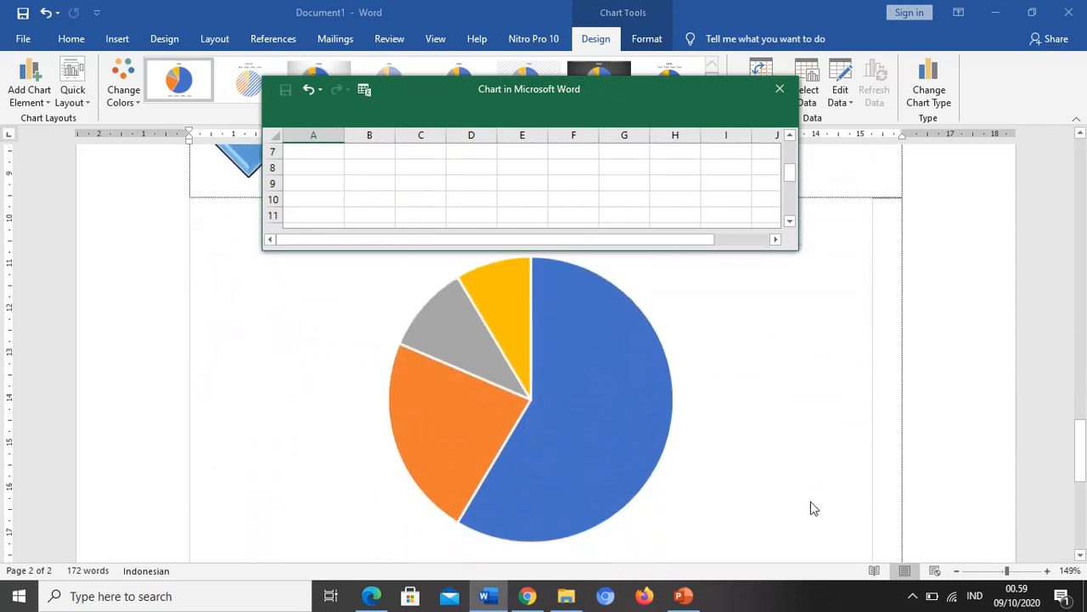
scroll(809, 507, up, 3)
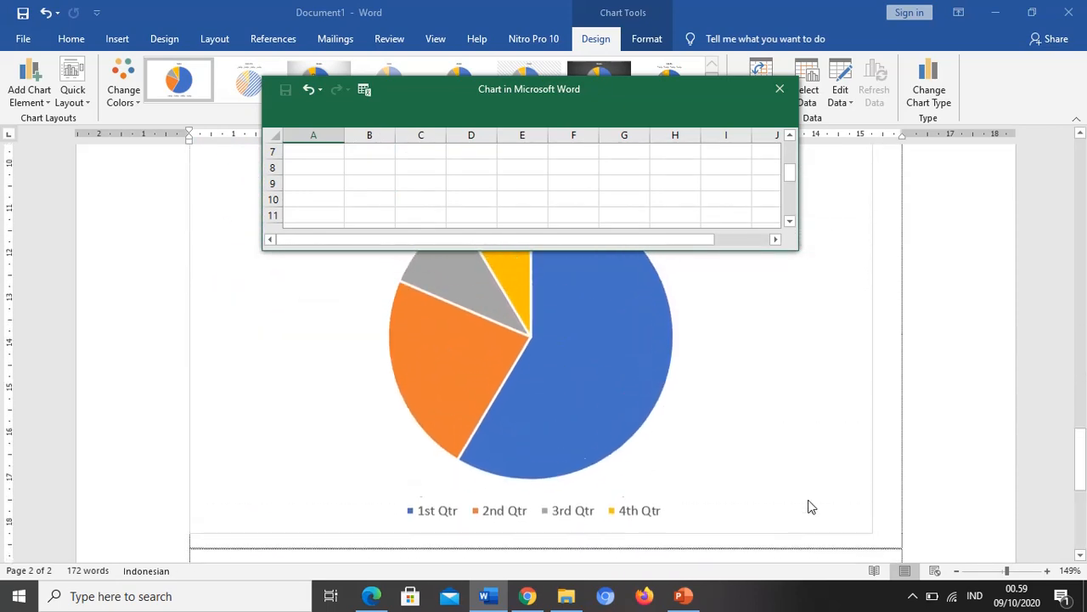
scroll(809, 508, up, 6)
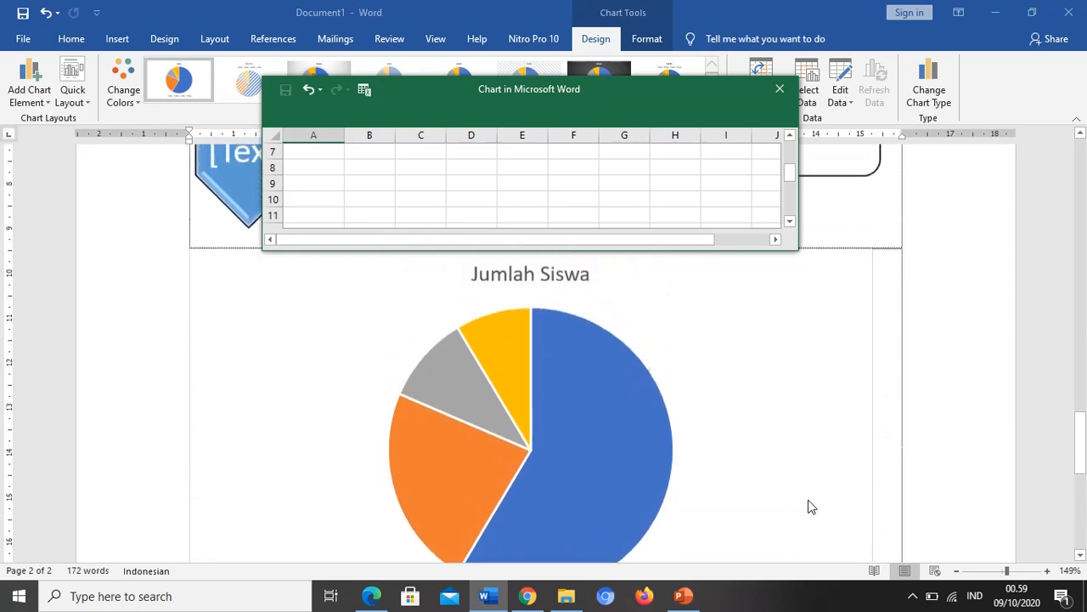
scroll(1073, 399, up, 4)
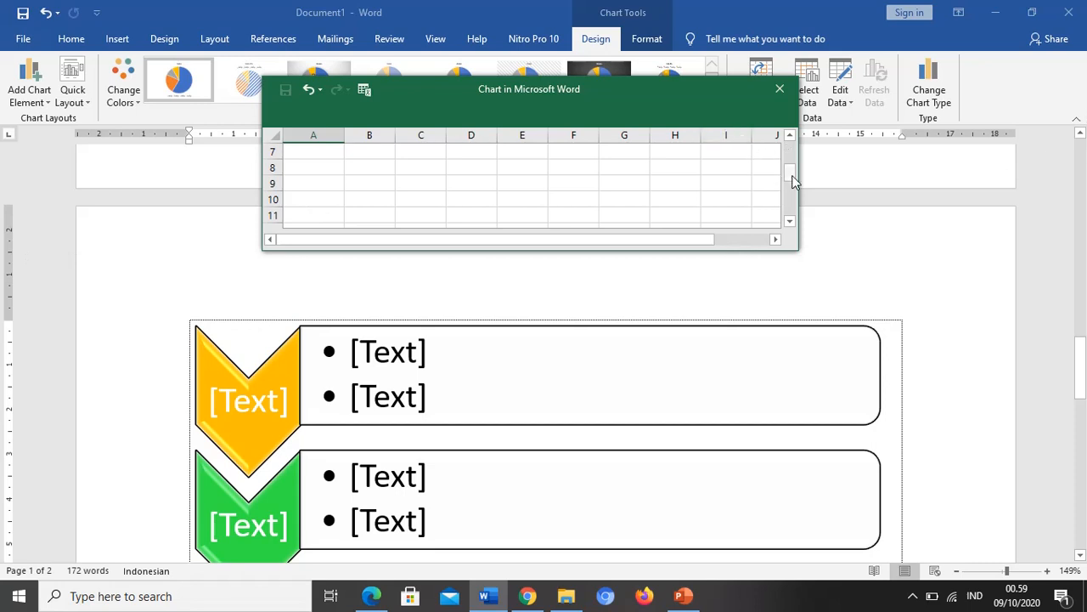
Replace the first category in the chart data with 2018 and set its value to 80.
drag(790, 175, 790, 149)
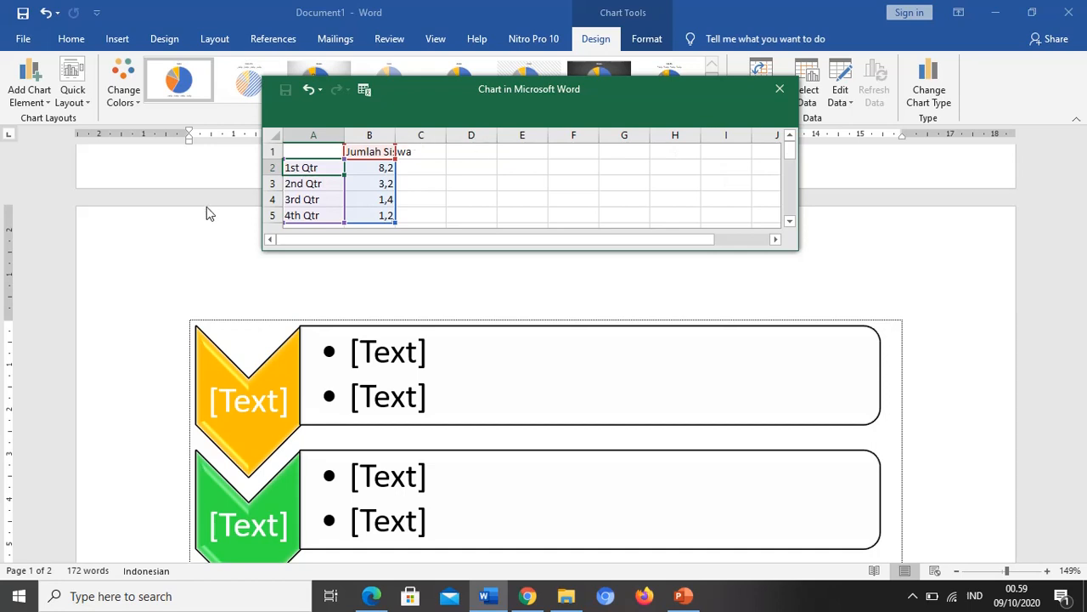
text(2)
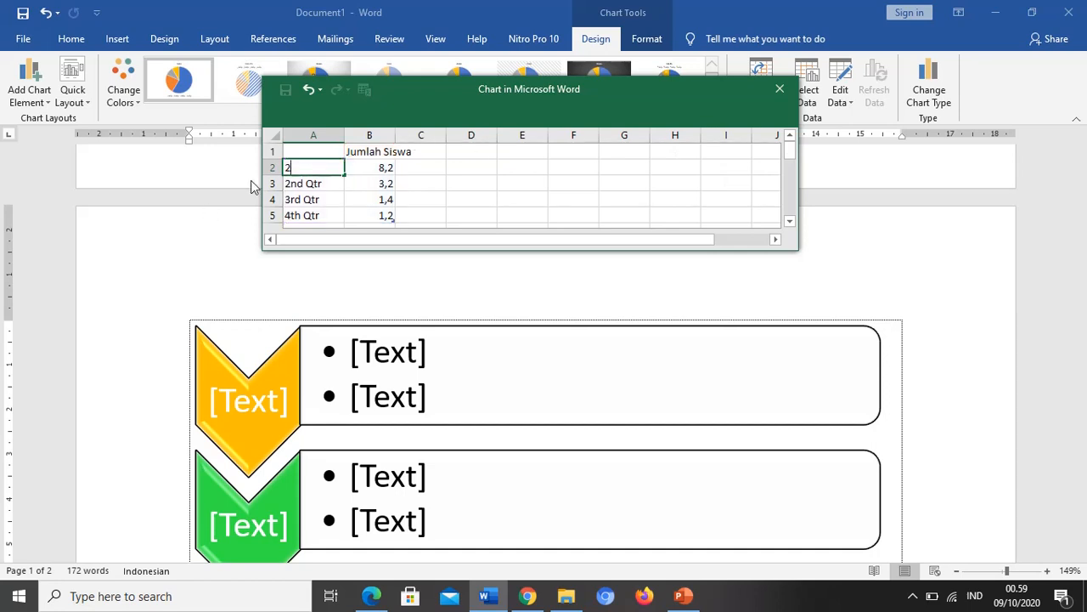
text(010)
key(BackSpace)
key(BackSpace)
text(18)
key(Tab)
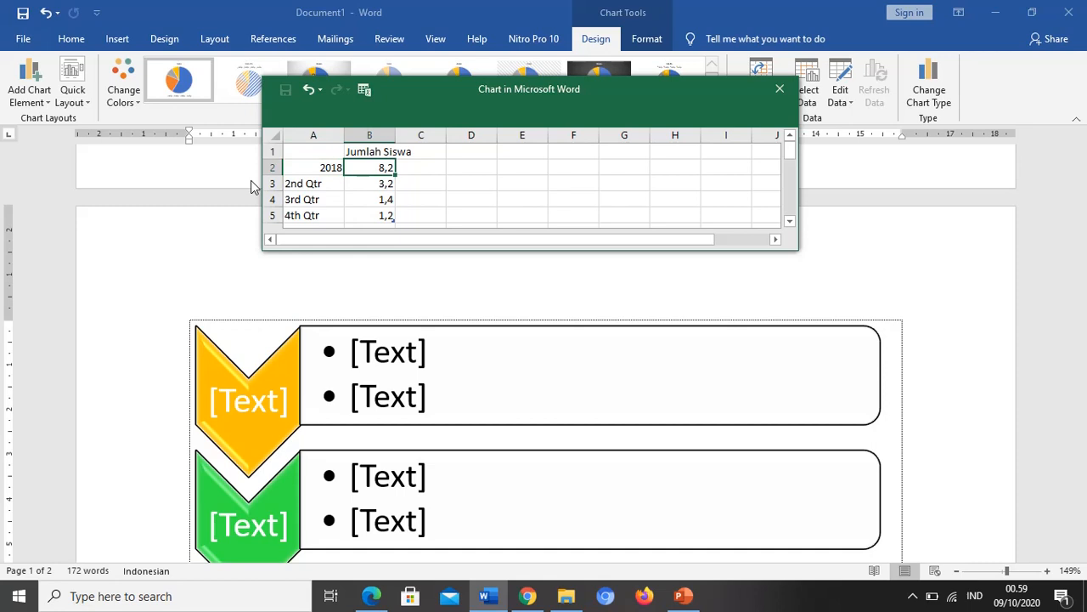
text(80)
key(Return)
Replace the remaining three category labels in the chart data with 2019, 2020 and 2021.
key(Left)
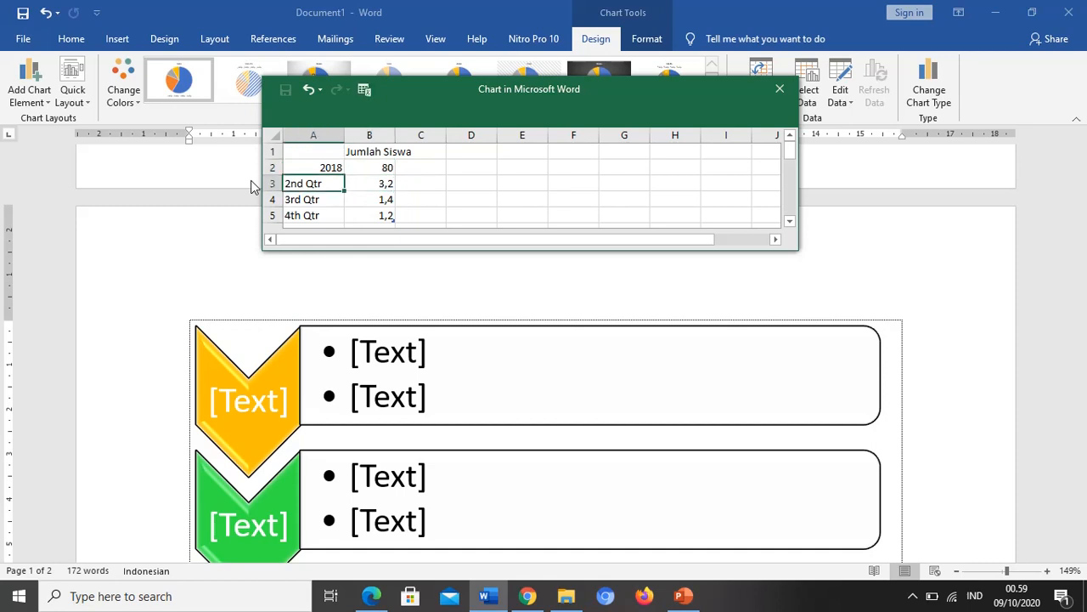
text(2017)
key(Return)
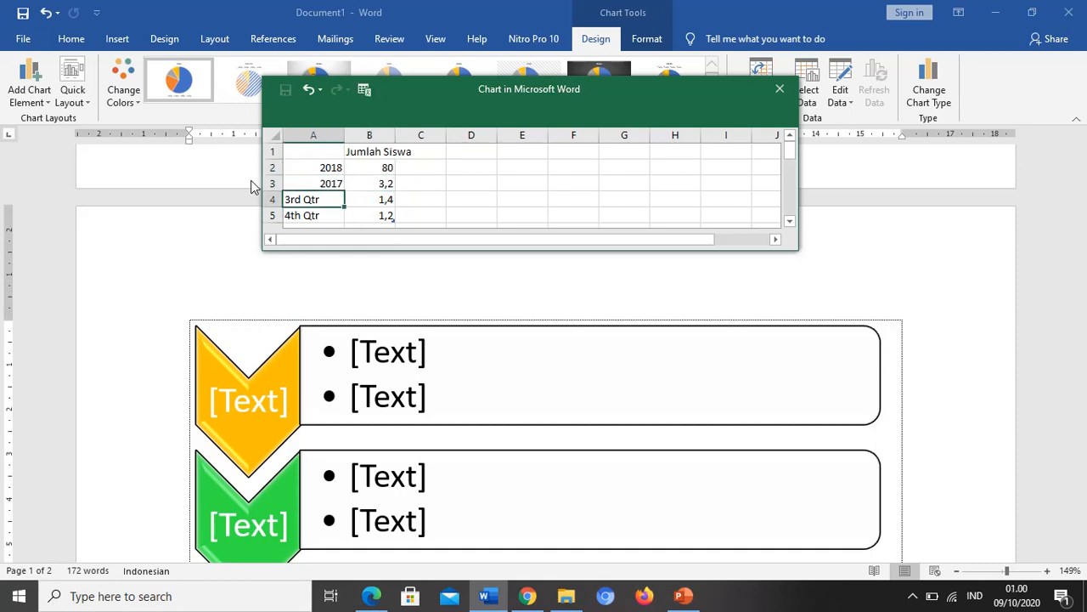
text(2020)
key(Up)
text(20)
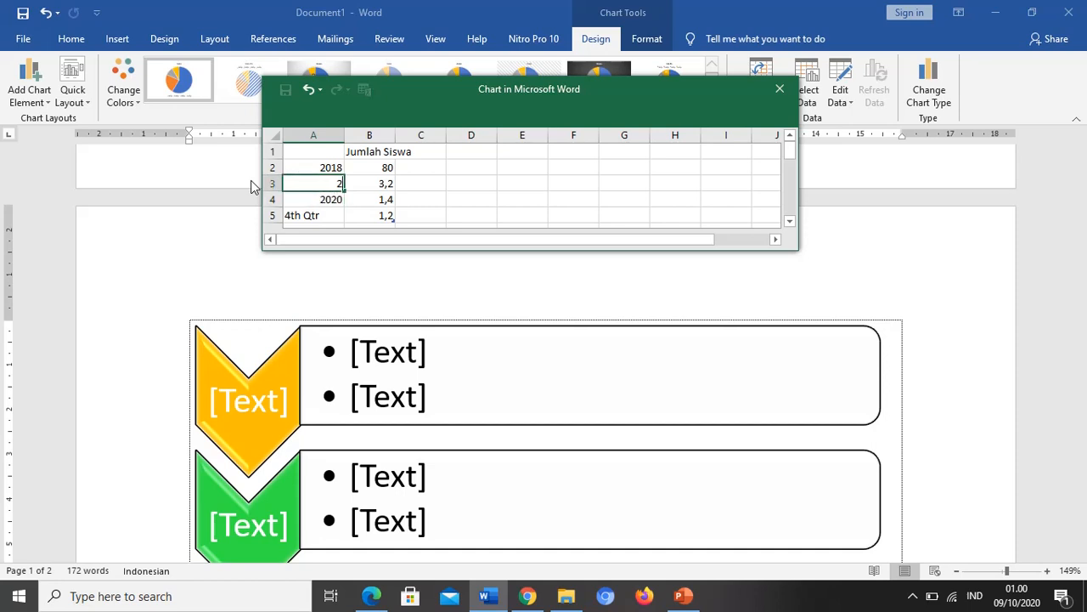
text(19)
key(Return)
key(Return)
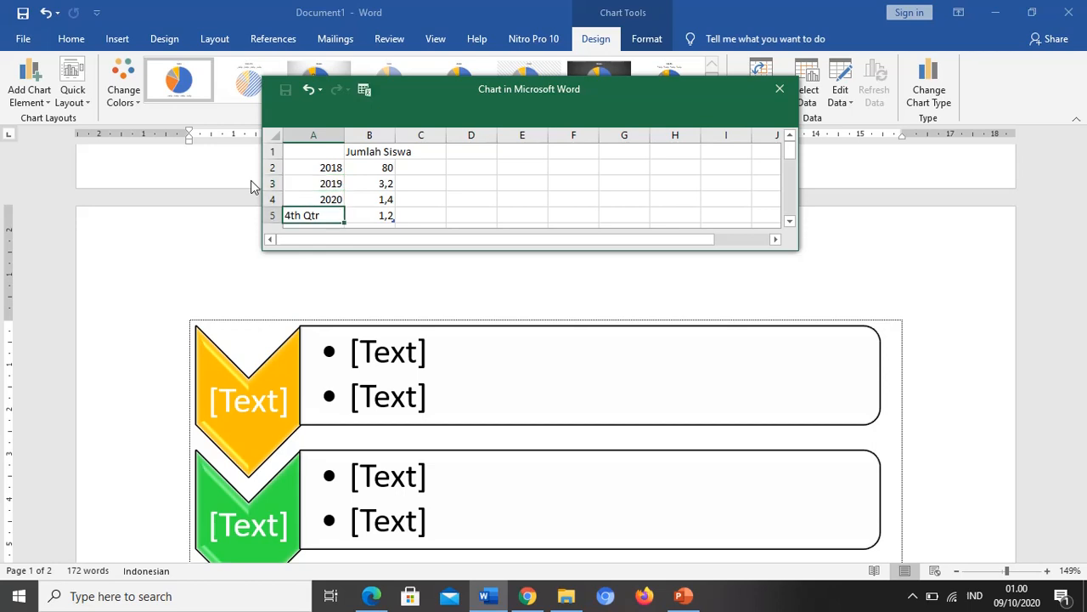
text(2021)
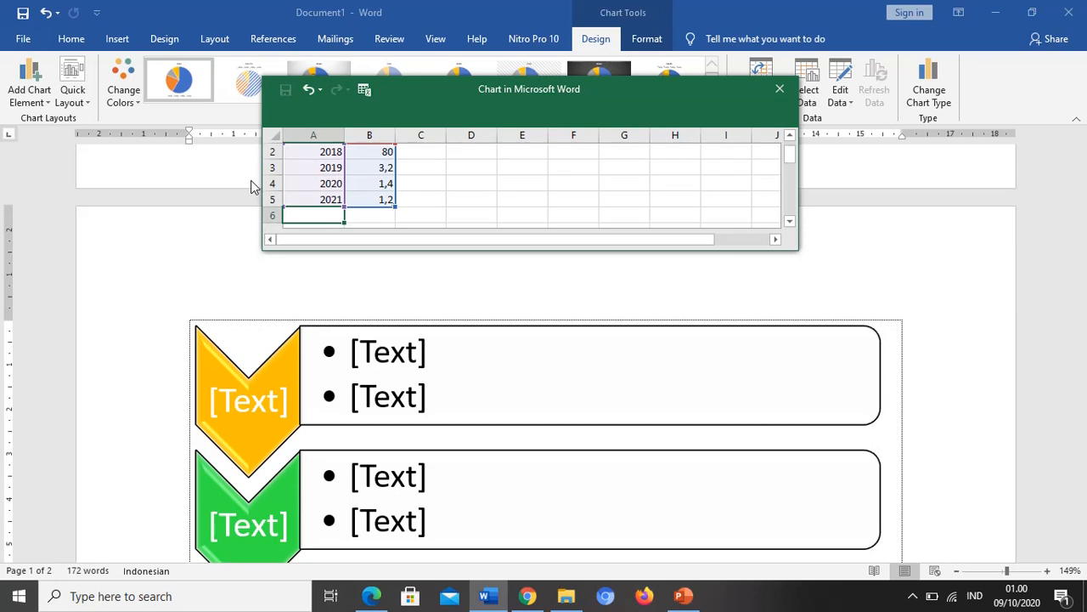
Set the Jumlah Siswa values to 50 for 2019, 30 for 2020 and 20 for 2021.
scroll(250, 180, down, 6)
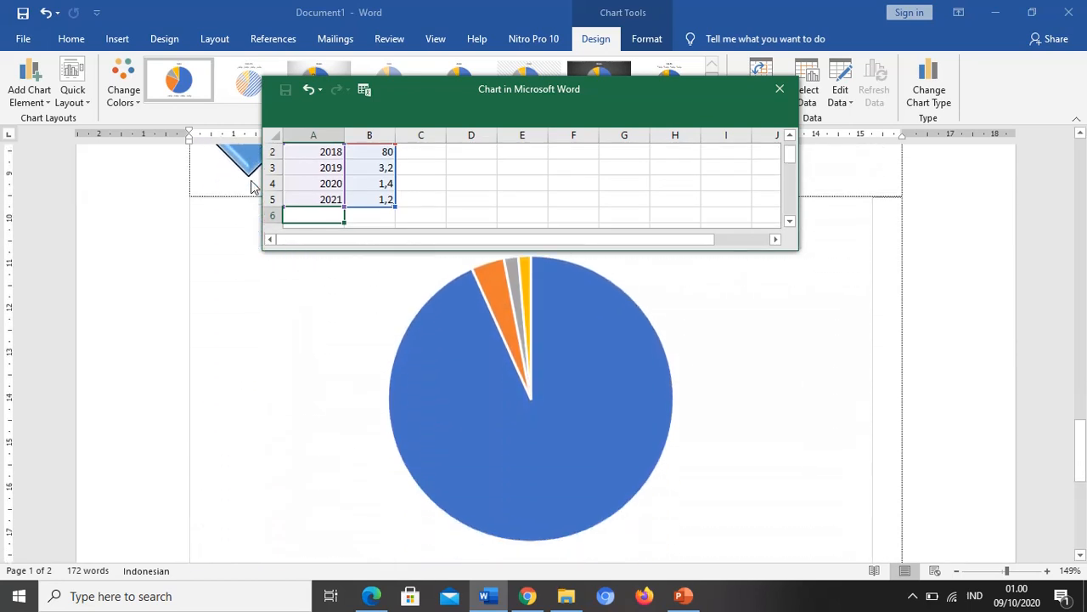
scroll(365, 206, up, 1)
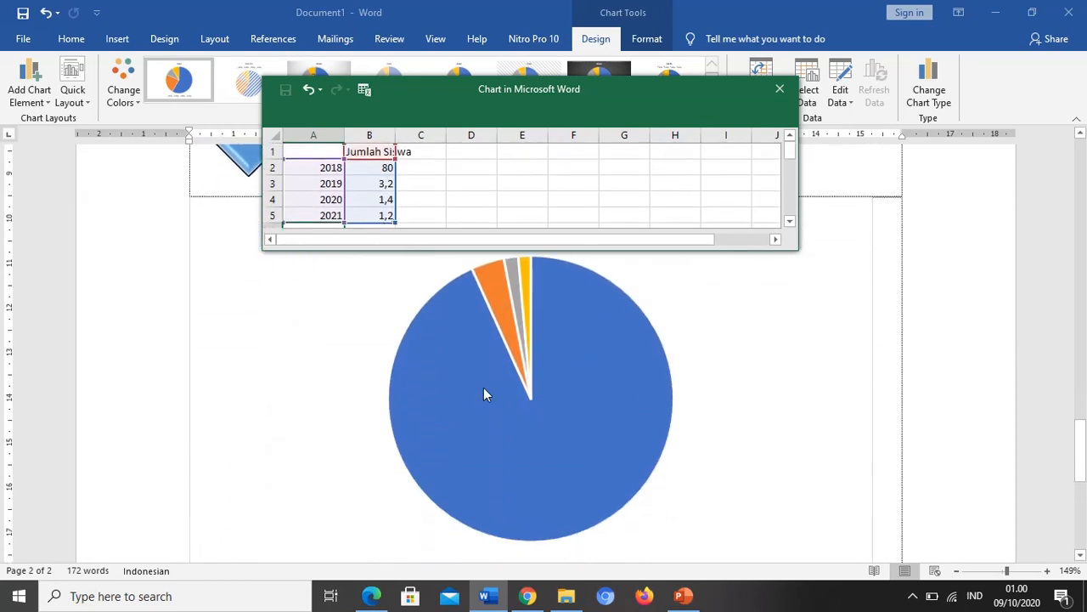
click(371, 183)
text(50)
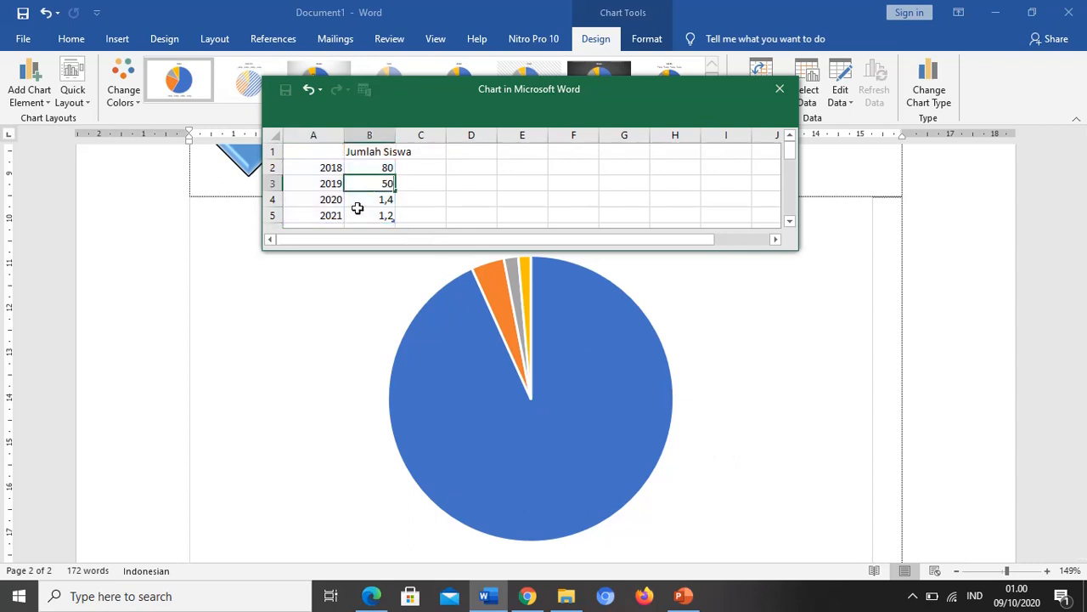
click(372, 201)
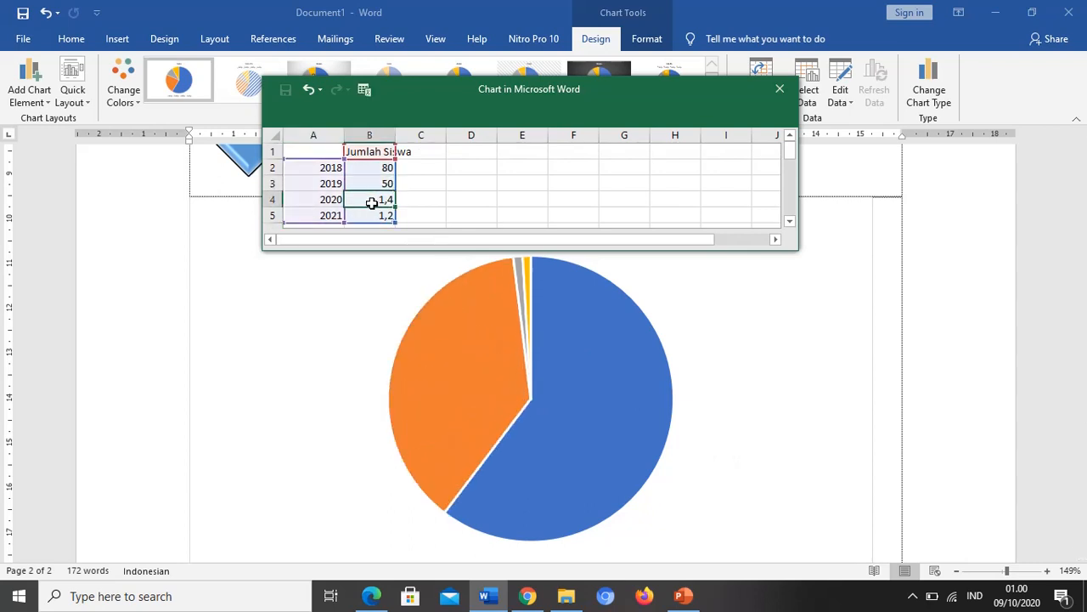
text(3)
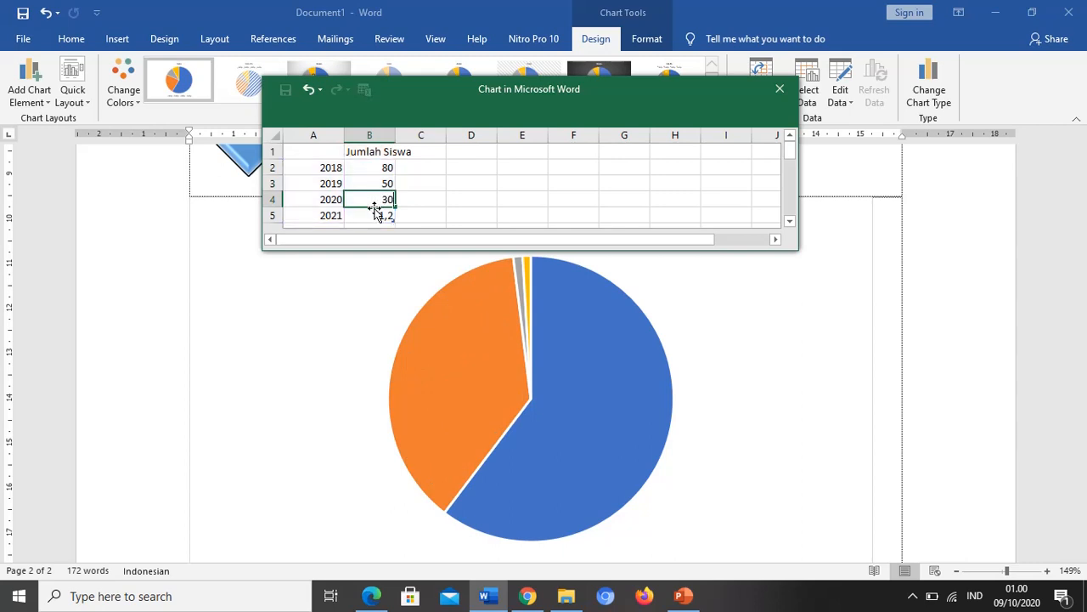
text(0)
click(373, 215)
text(2)
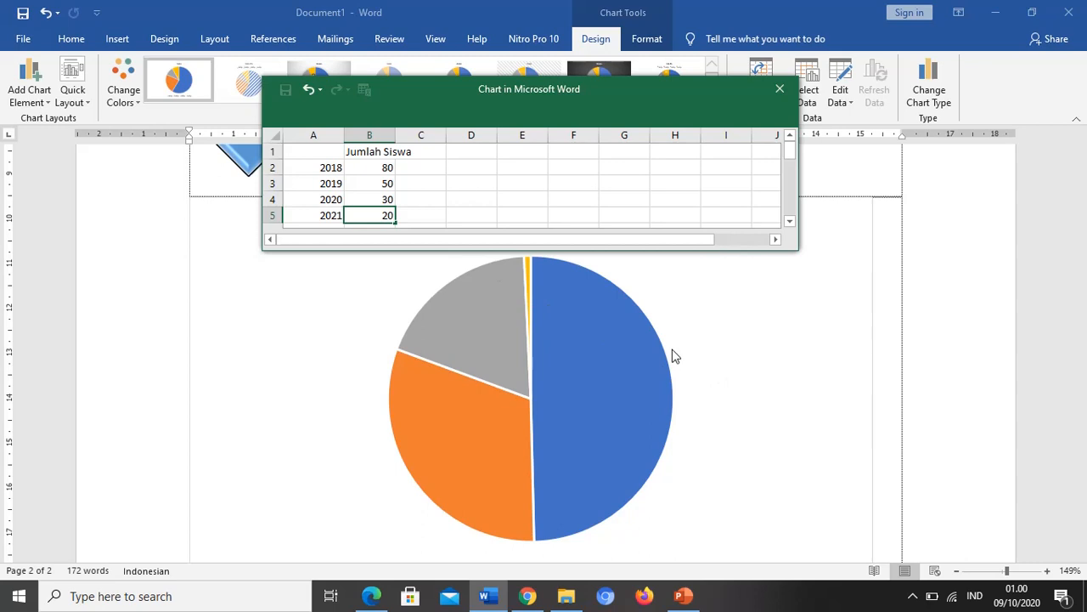
key(Return)
Review the pie chart's slices and year legend against the values in the data sheet.
scroll(697, 371, down, 3)
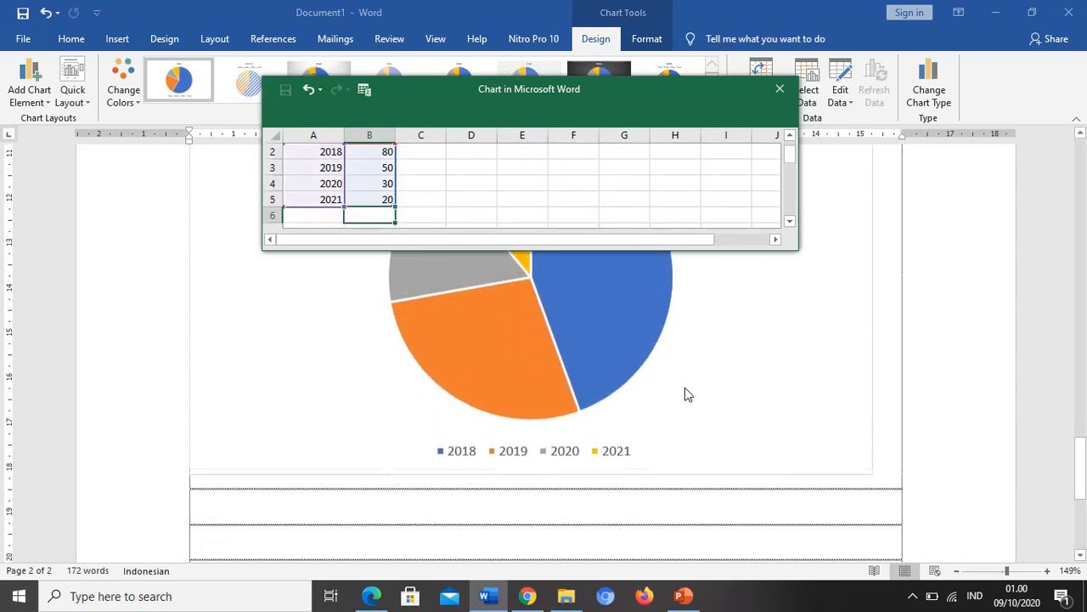
scroll(688, 395, up, 1)
scroll(608, 444, up, 1)
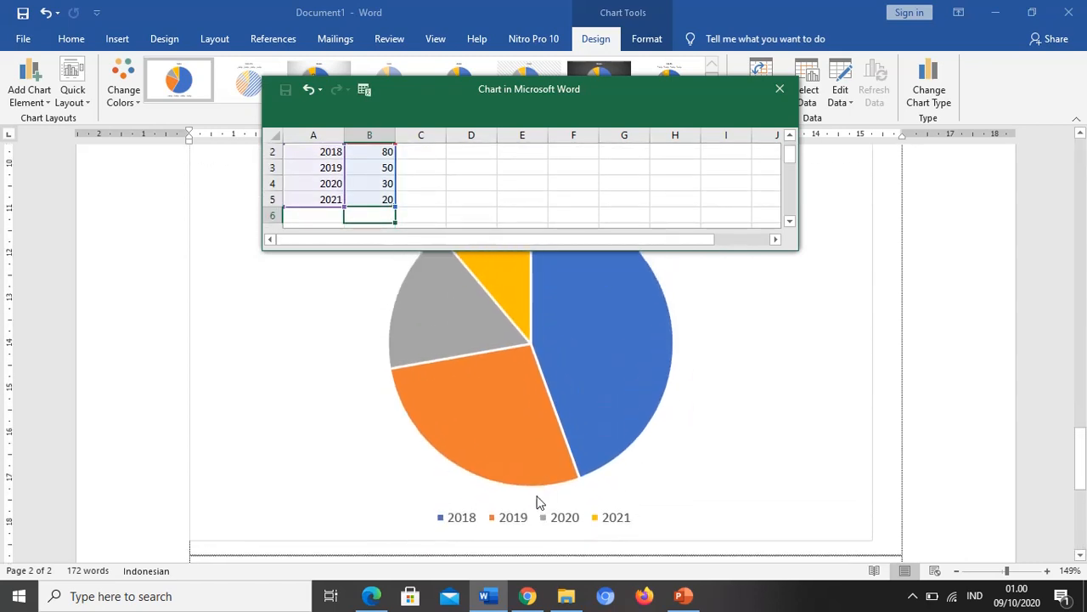
scroll(539, 501, up, 1)
scroll(537, 510, down, 1)
scroll(463, 274, up, 1)
scroll(401, 198, up, 1)
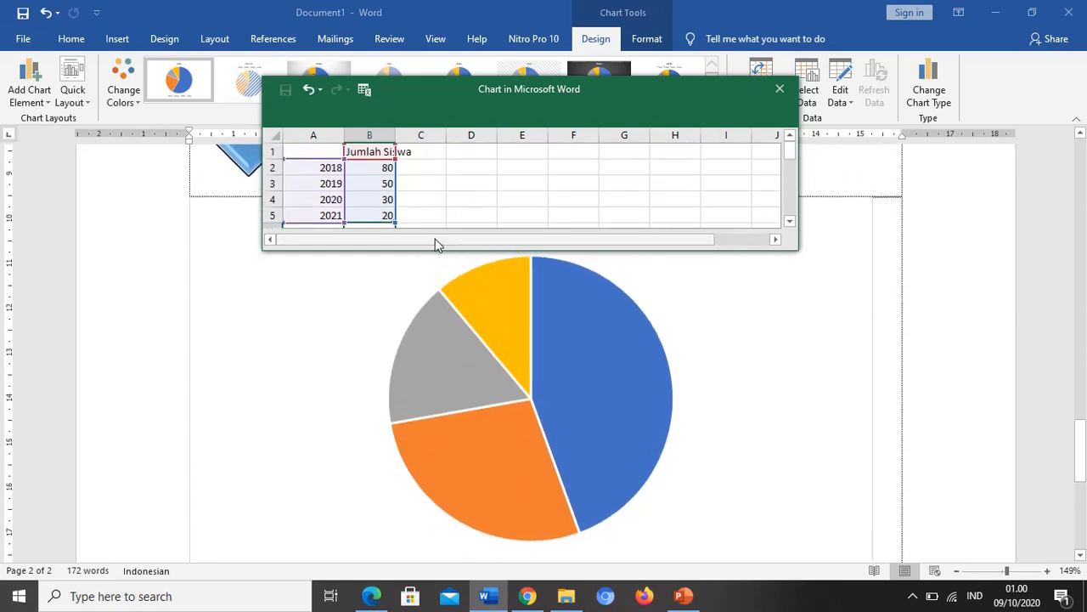
scroll(435, 258, down, 1)
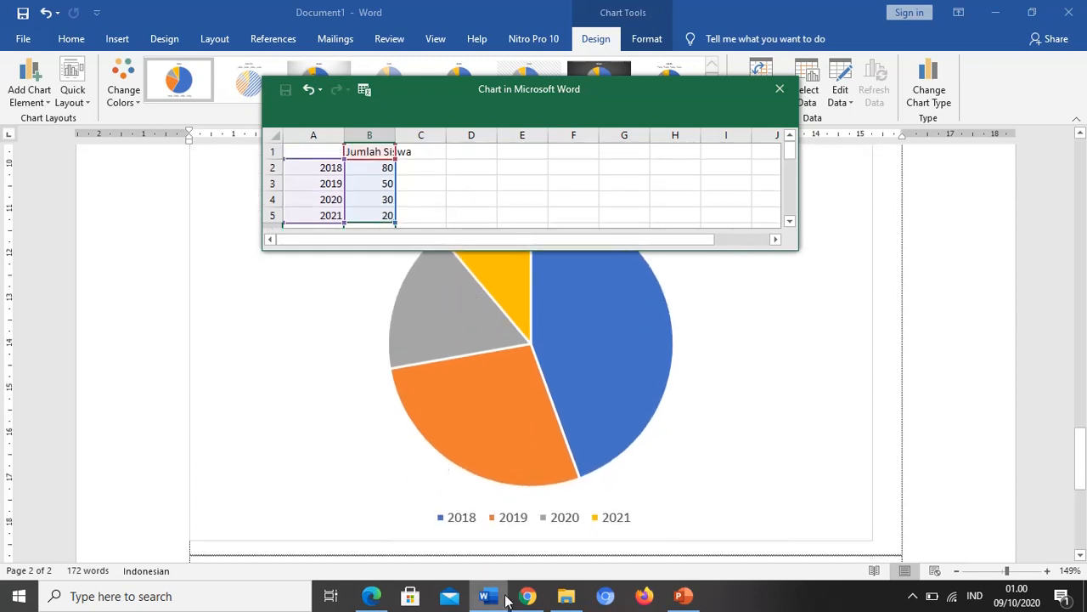
Move the chart data sheet away from the pie chart and close it.
drag(605, 89, 714, 129)
drag(580, 134, 244, 155)
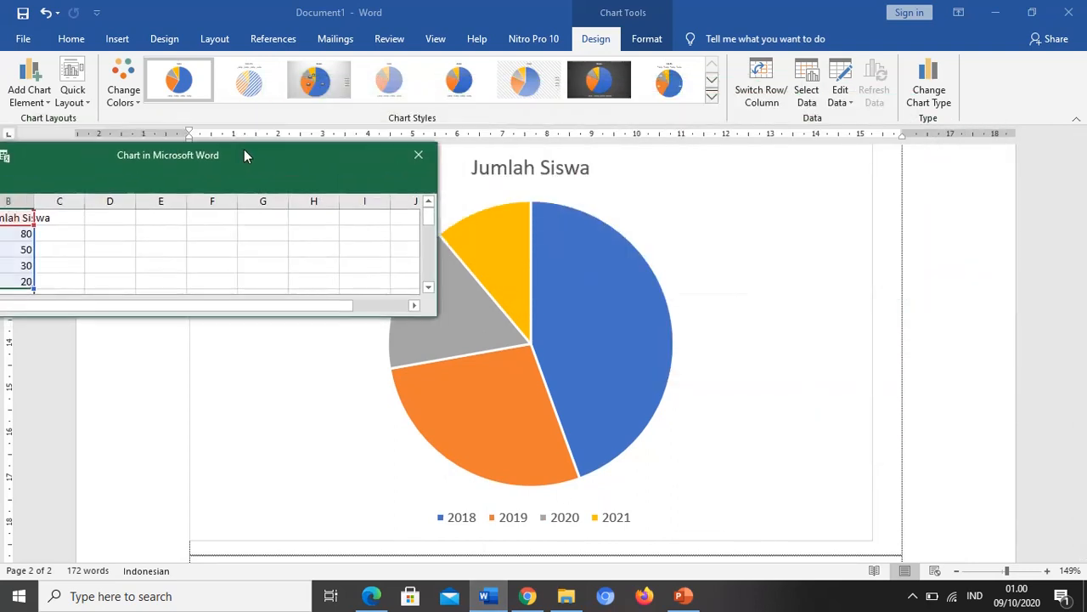
click(420, 155)
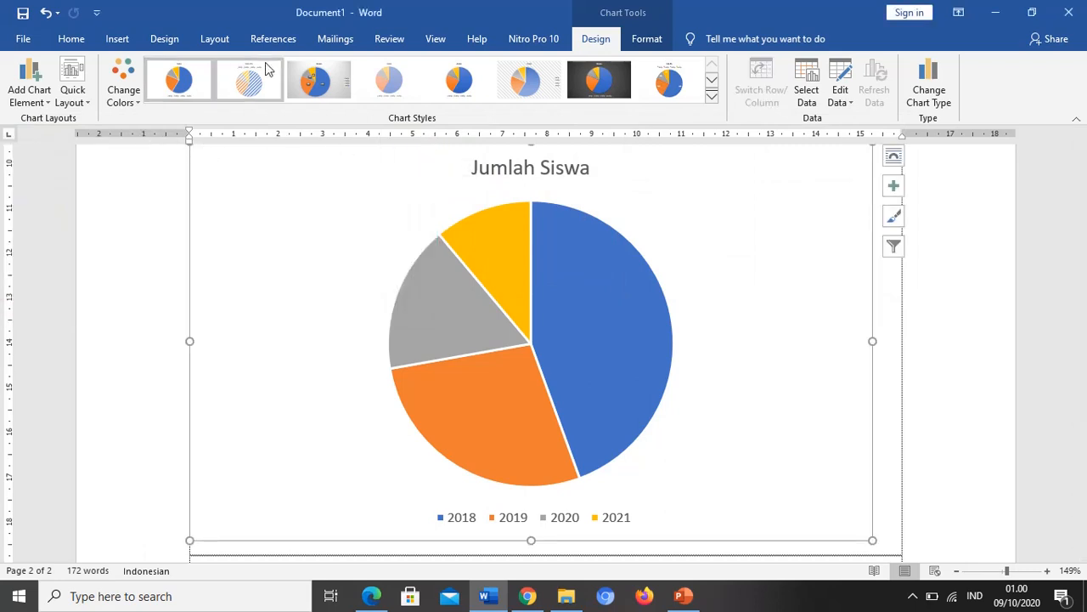
click(139, 102)
click(913, 301)
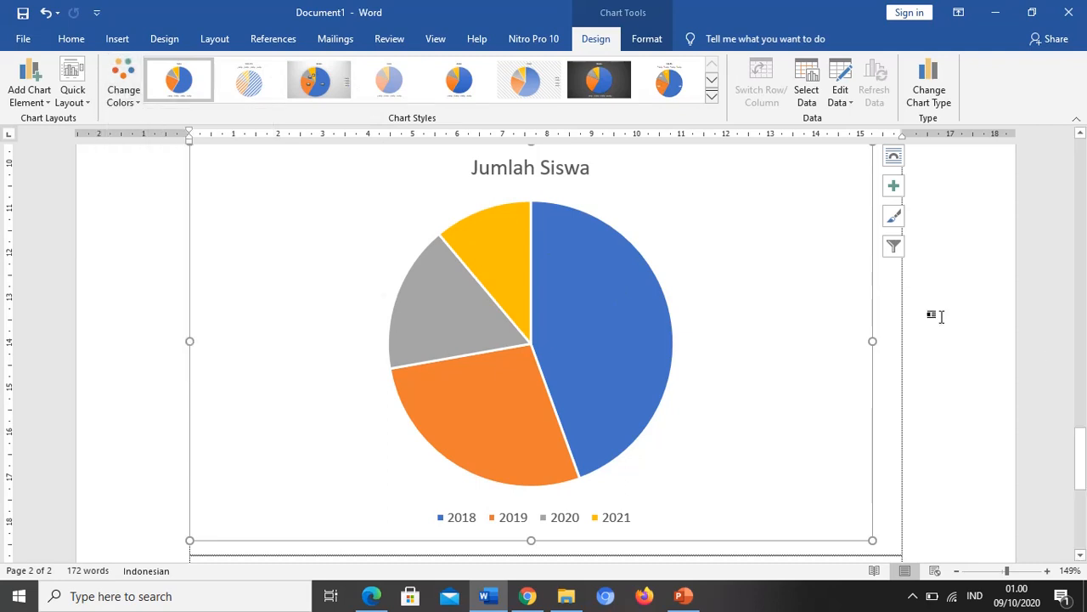
click(1010, 369)
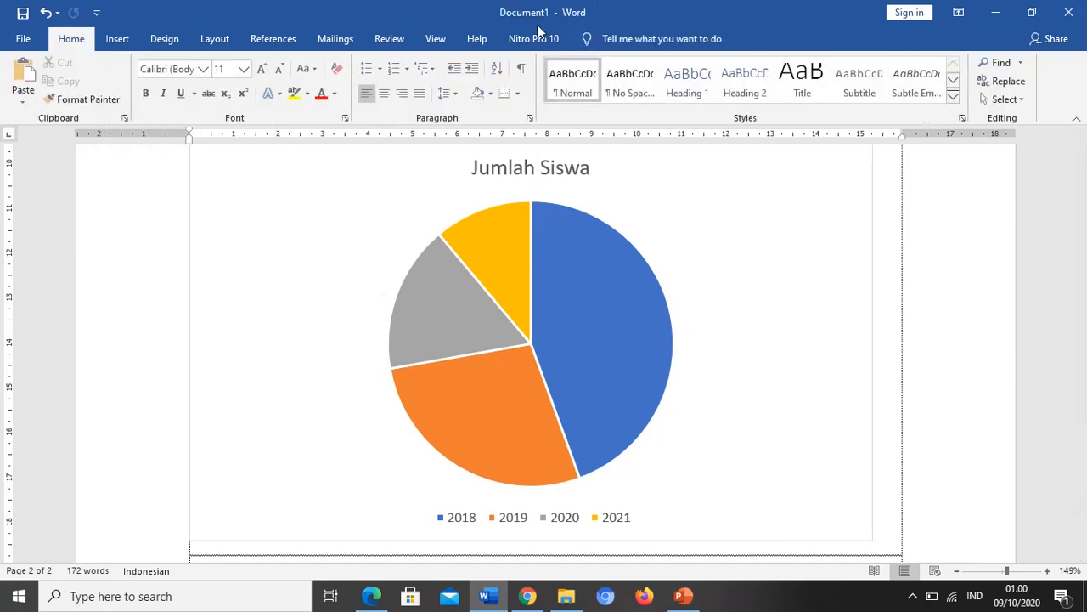
Apply the chart style with bevelled slices, percentage labels and the year legend above the pie to the Jumlah Siswa chart.
click(576, 283)
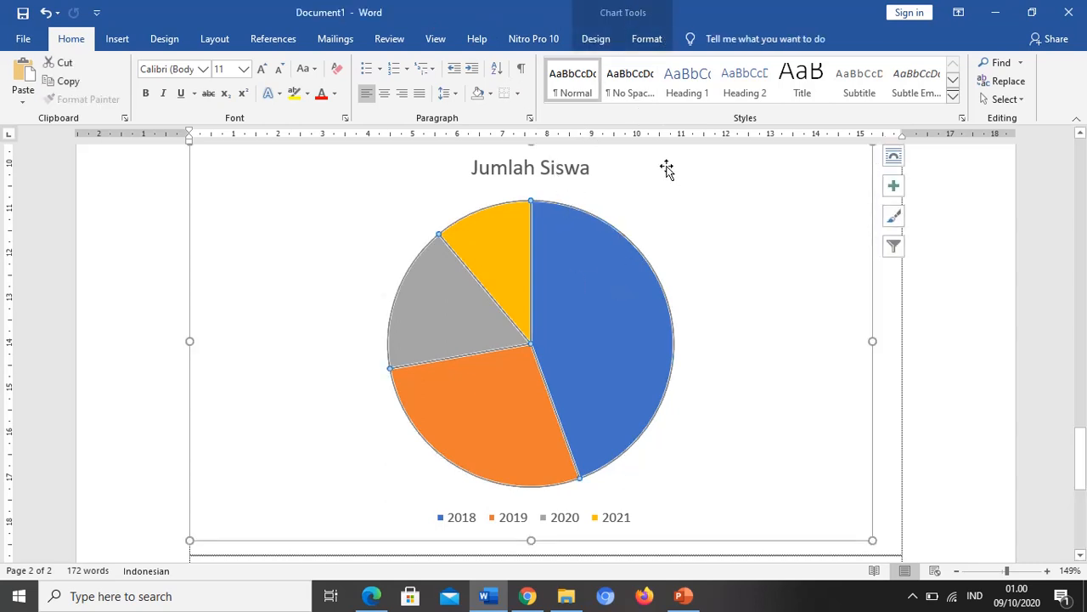
click(582, 334)
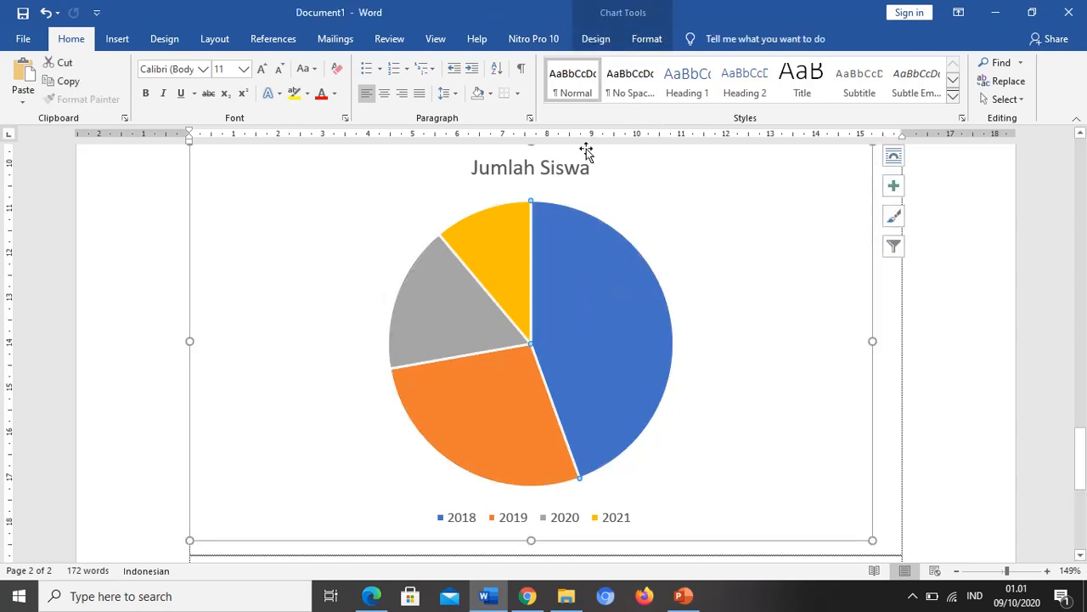
click(608, 38)
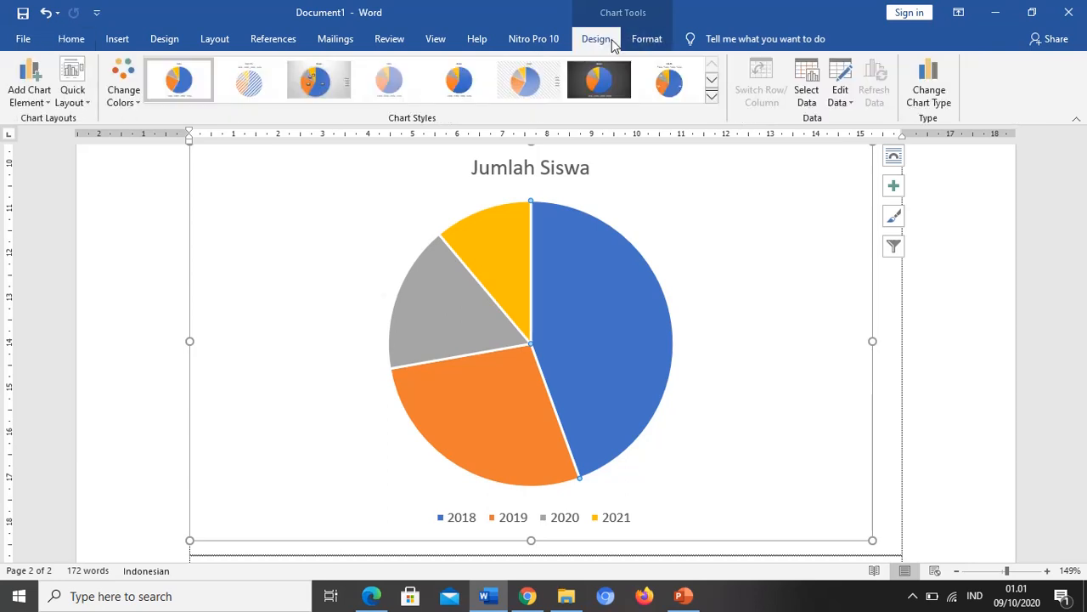
click(636, 41)
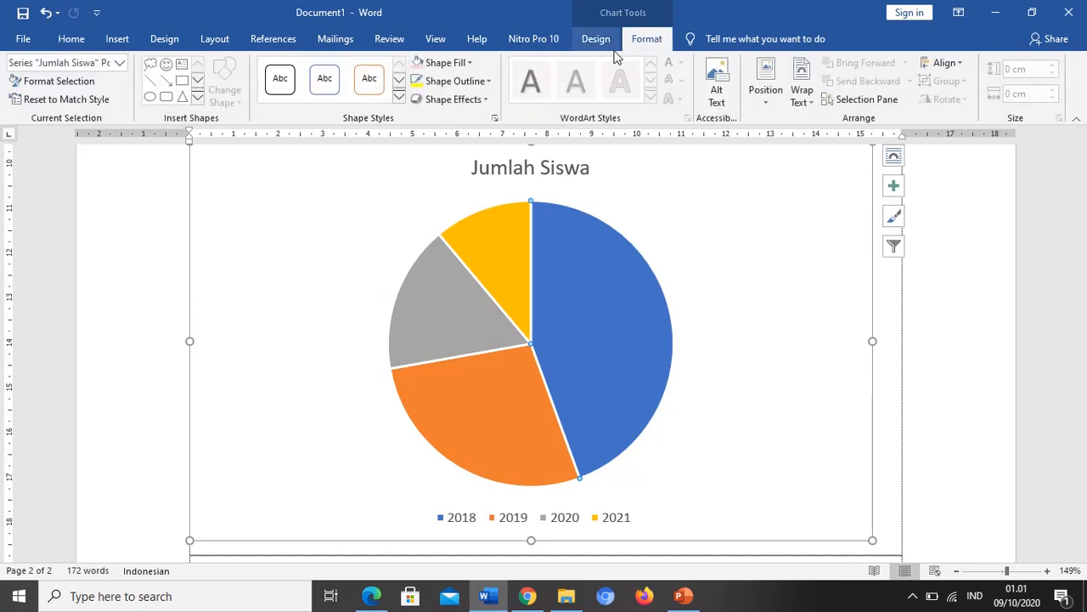
click(595, 39)
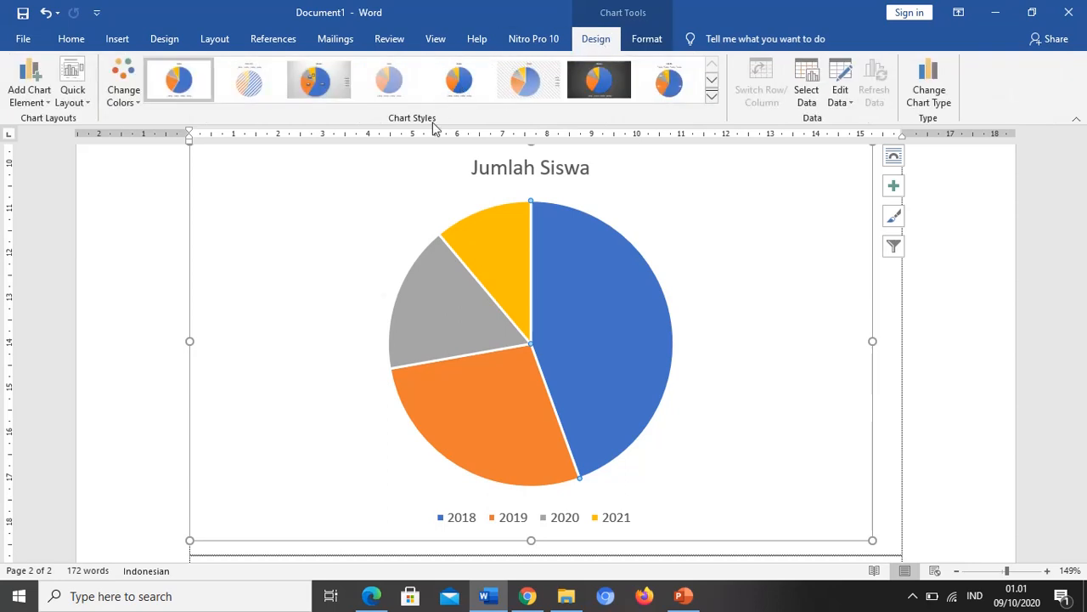
click(712, 97)
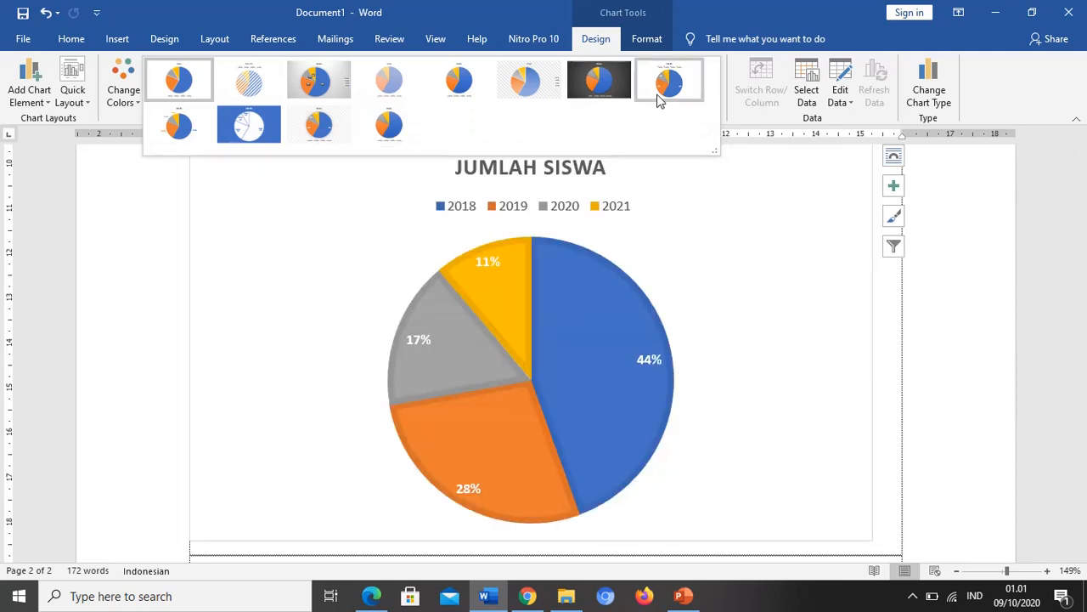
click(661, 100)
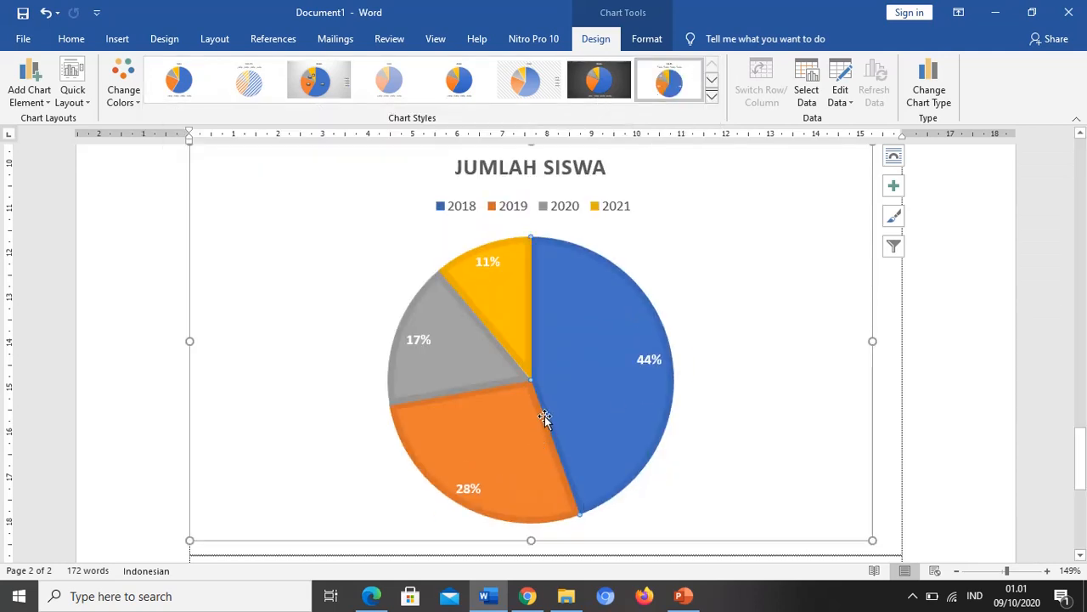
scroll(544, 419, down, 1)
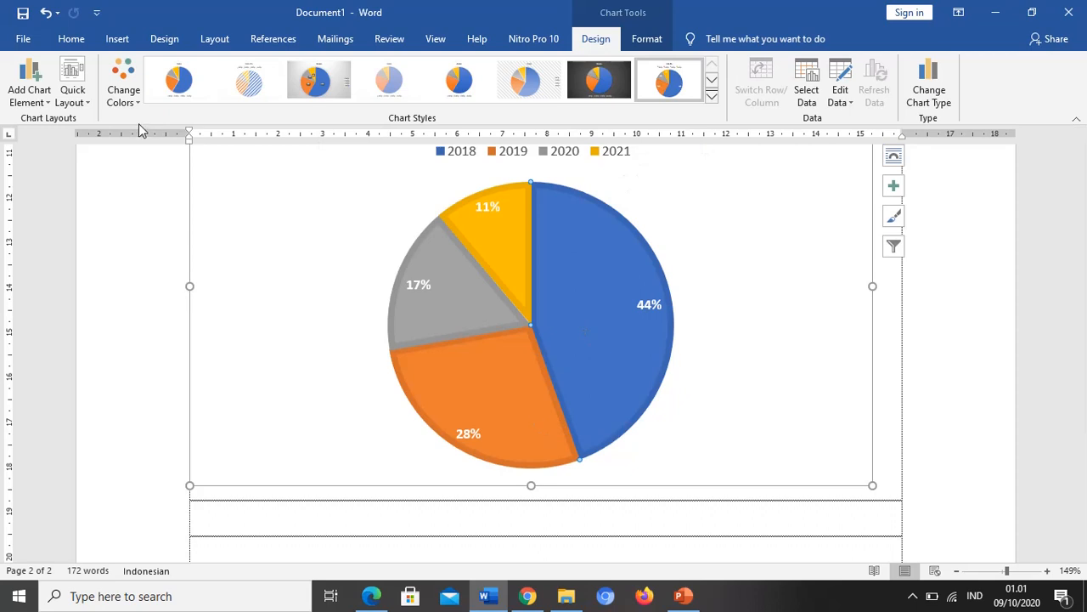
scroll(790, 306, down, 1)
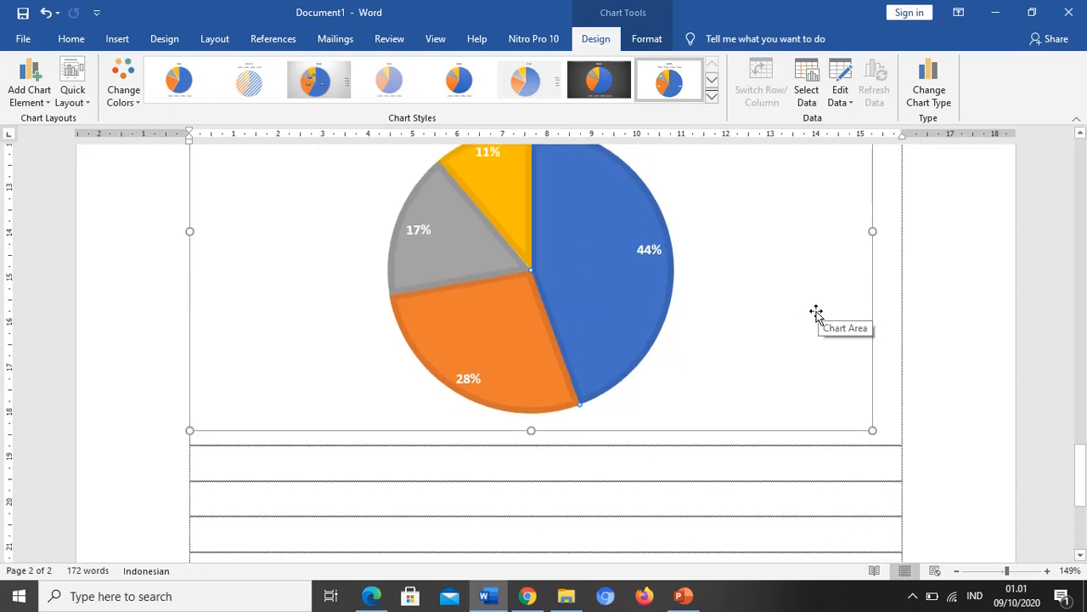
Give the Jumlah Siswa chart title a light gold shape fill and the blue WordArt style.
scroll(770, 387, up, 1)
scroll(770, 386, up, 3)
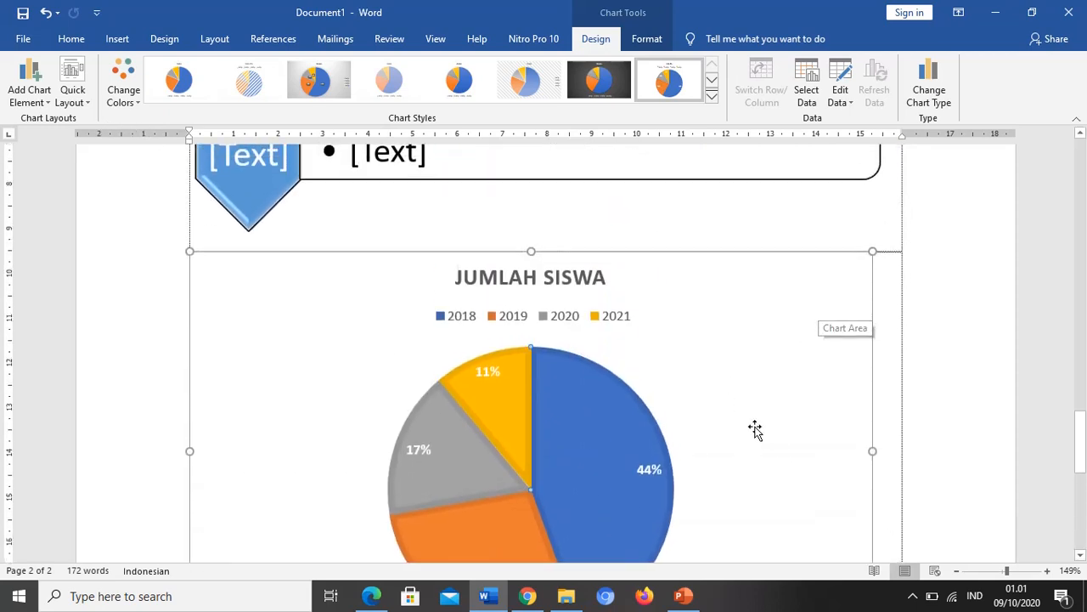
click(465, 277)
drag(457, 277, 593, 285)
click(552, 292)
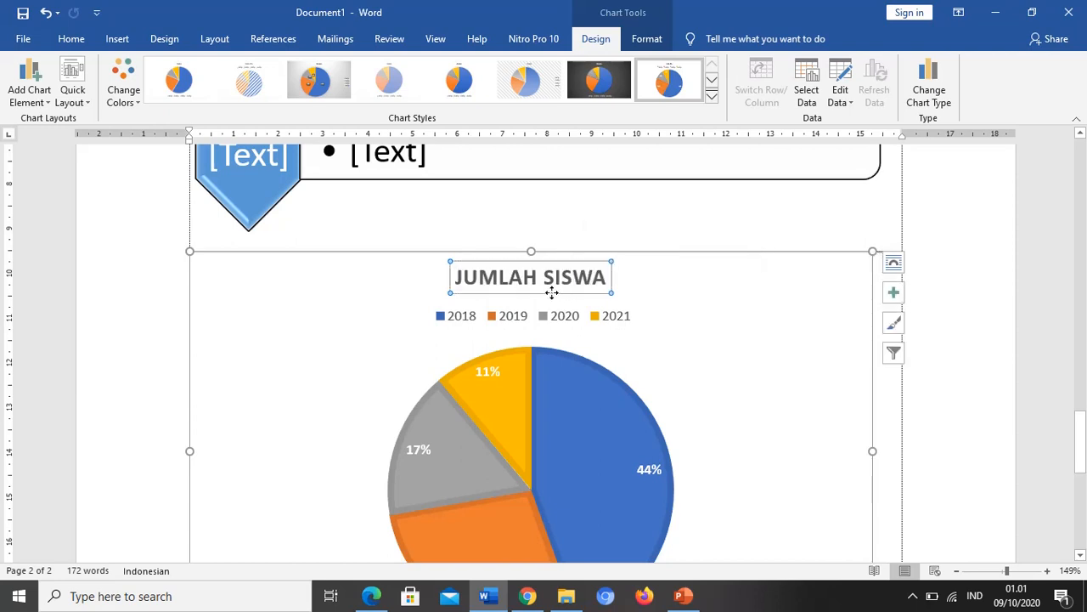
click(654, 42)
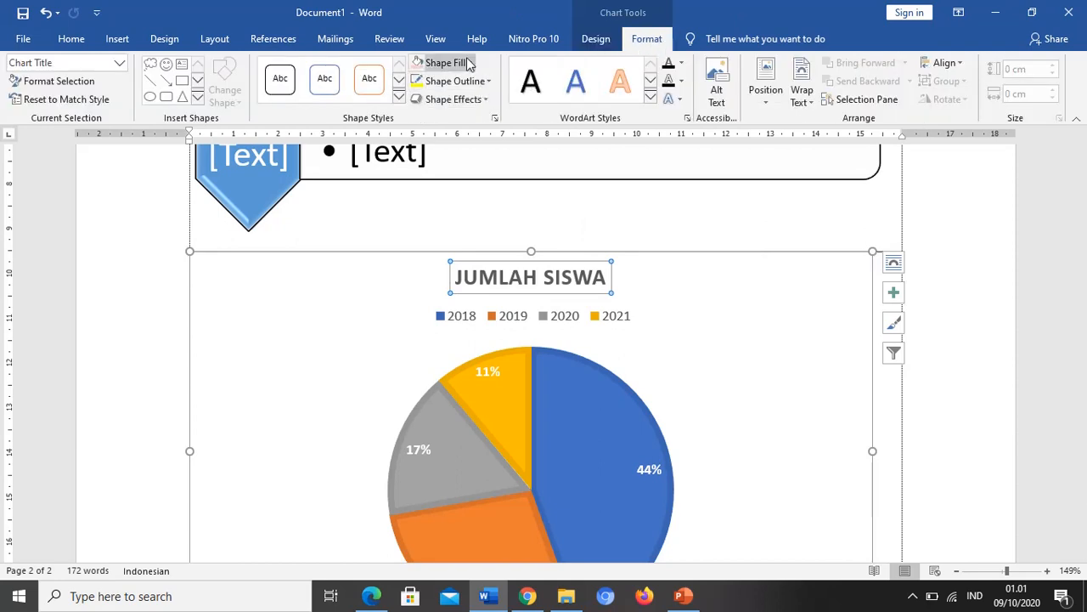
click(469, 63)
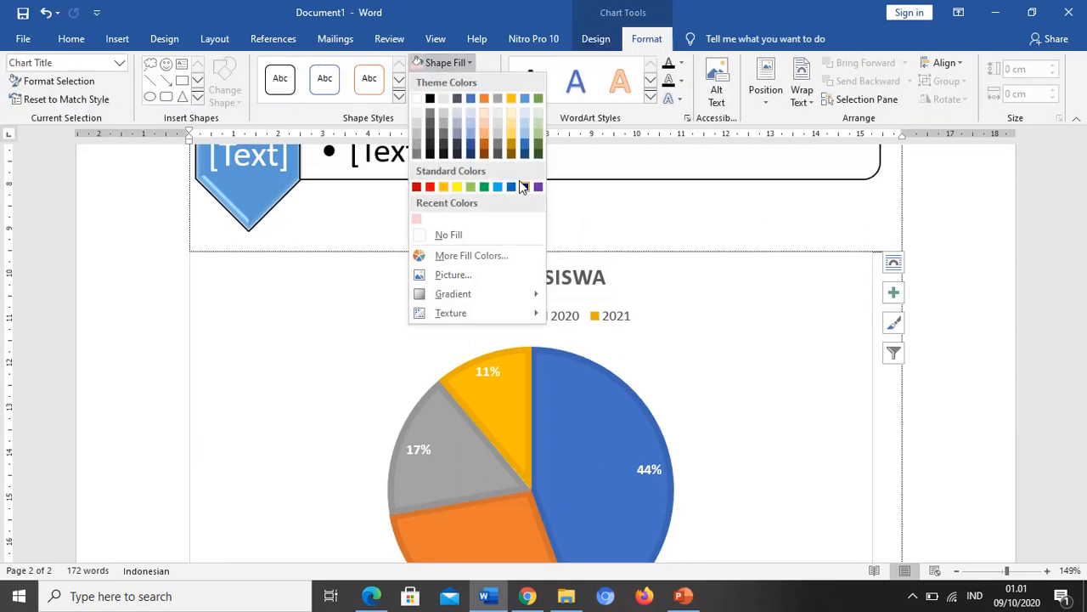
click(511, 128)
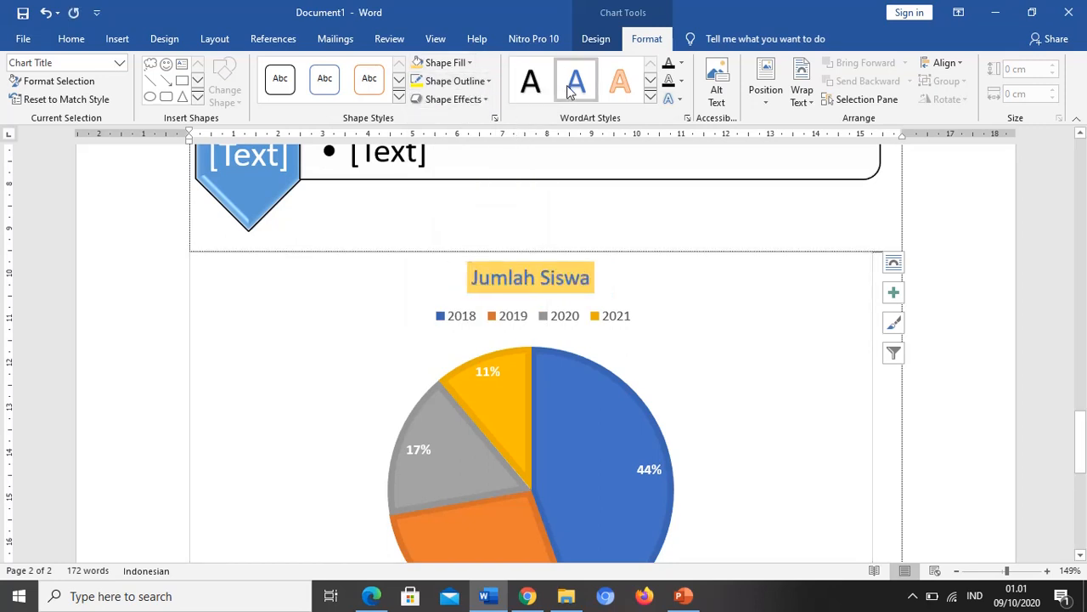
click(567, 85)
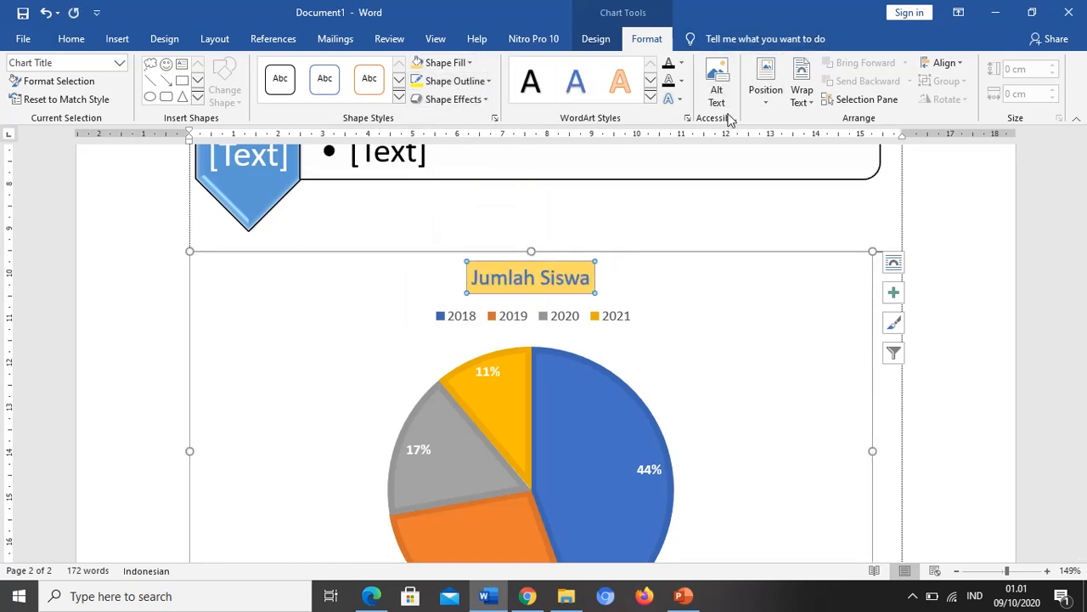
scroll(783, 298, down, 2)
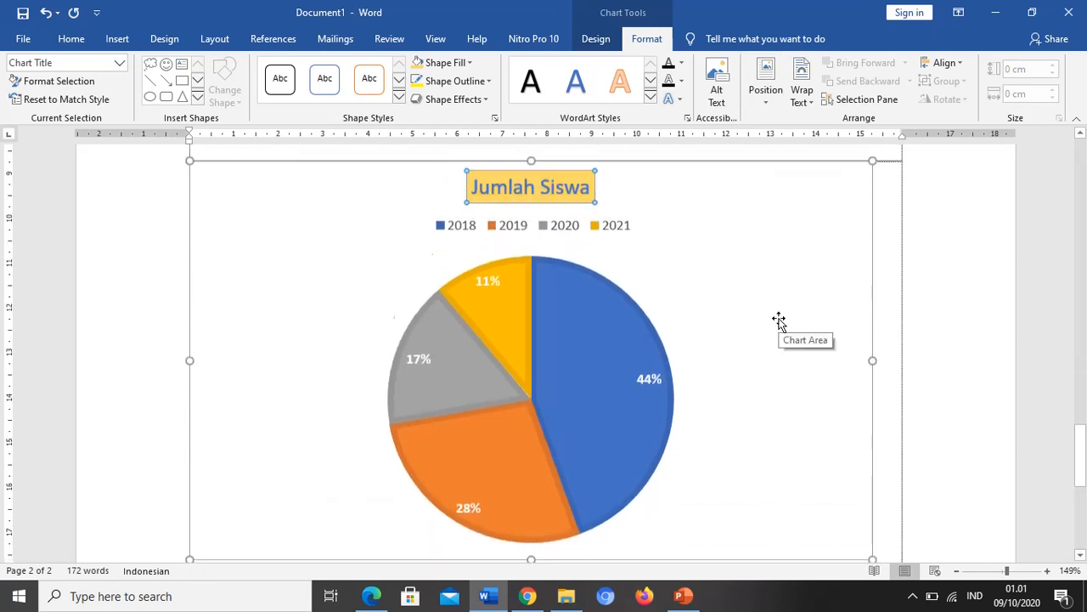
scroll(773, 304, up, 2)
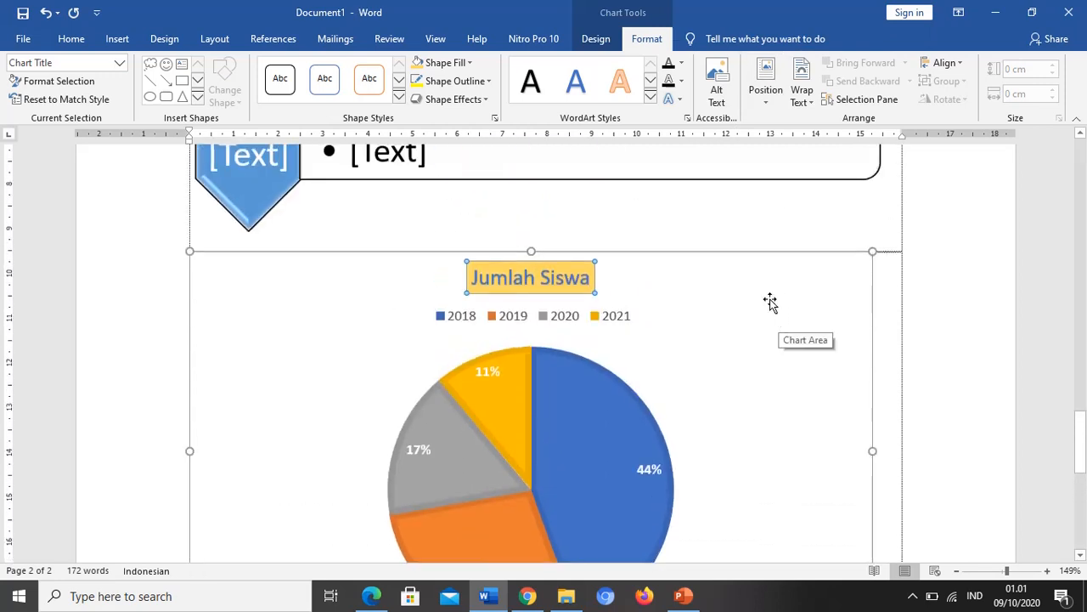
Open the pie chart's data sheet, check the years and Jumlah Siswa values, and close it.
click(595, 38)
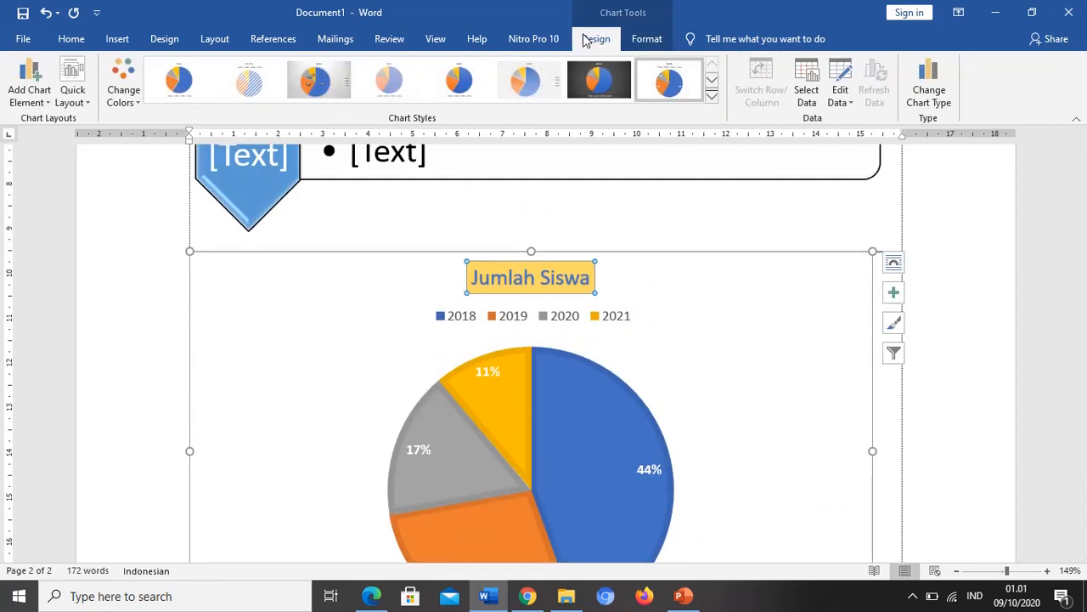
click(839, 90)
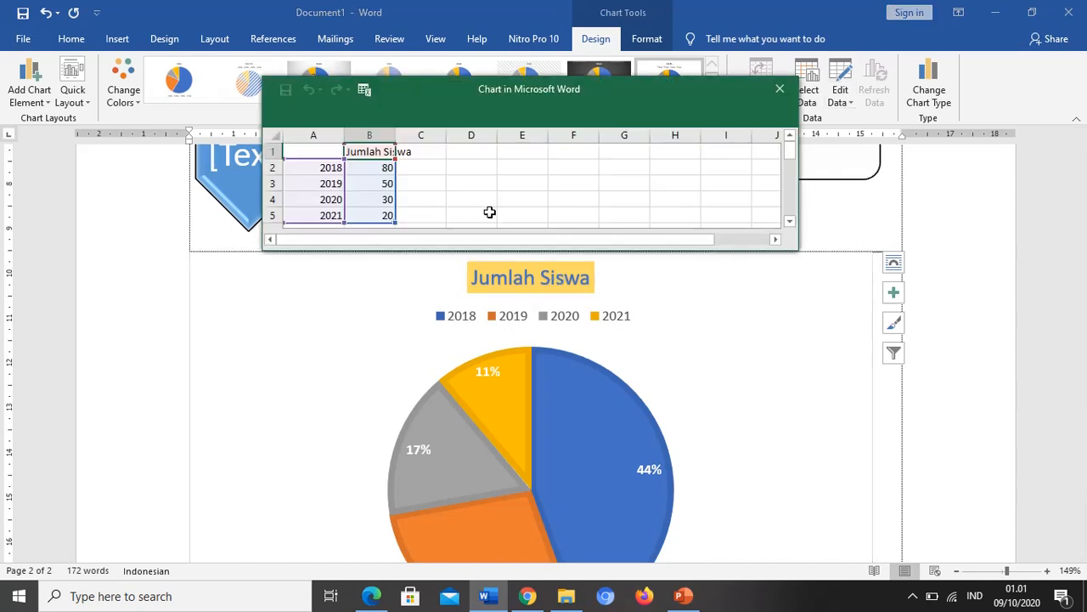
click(779, 89)
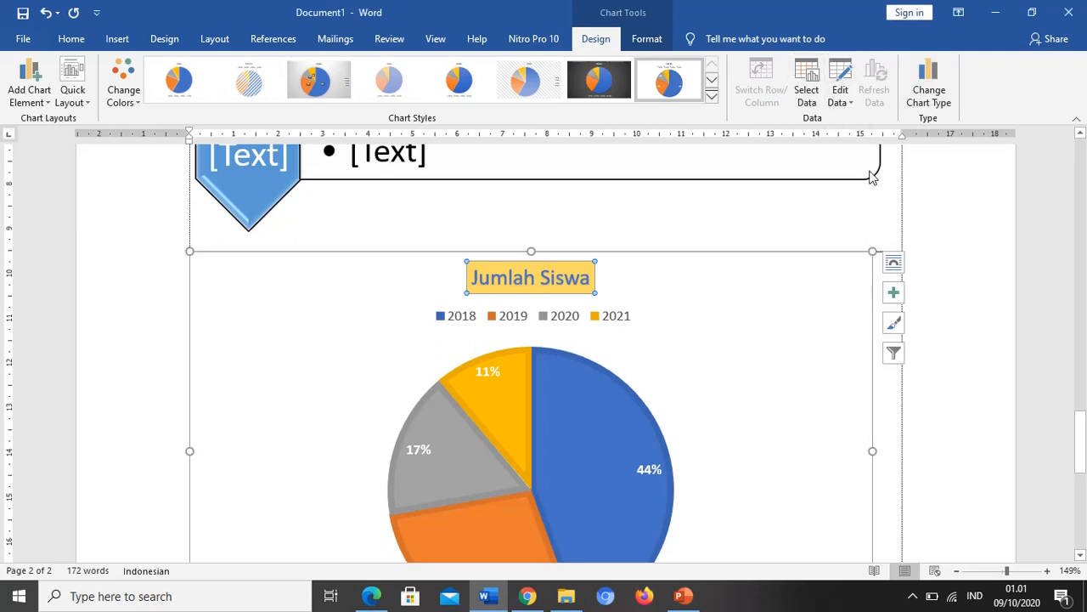
Change the pie chart to a 3-D Clustered Column chart.
click(930, 94)
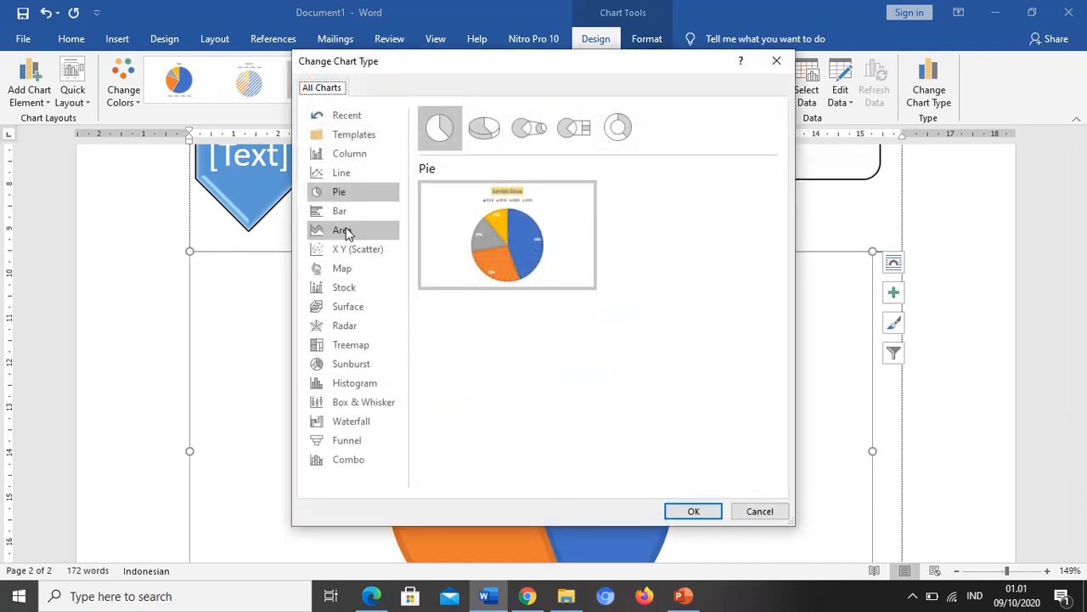
click(361, 154)
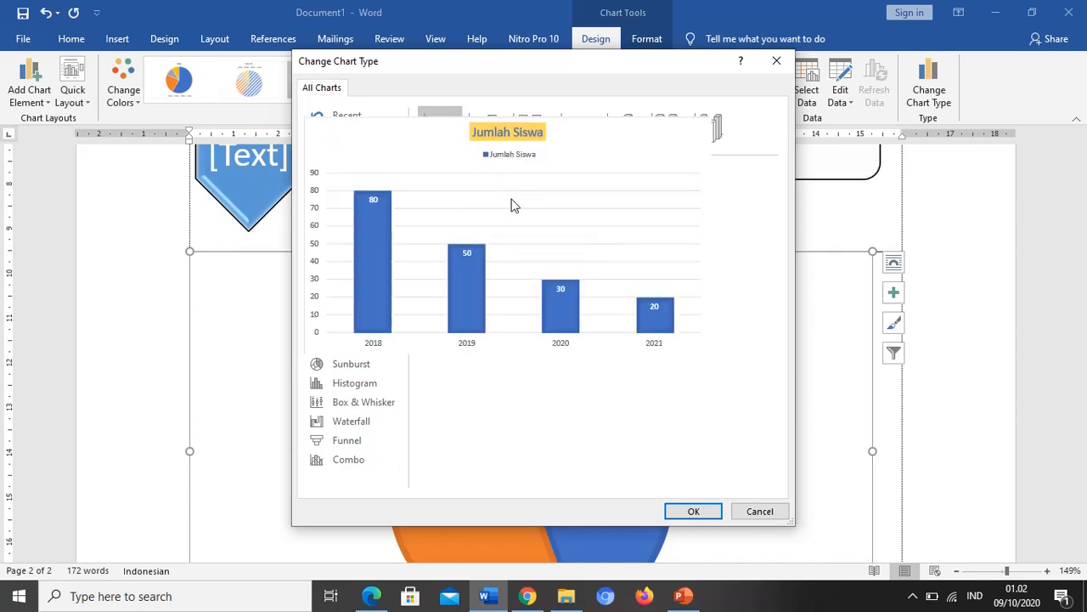
click(621, 129)
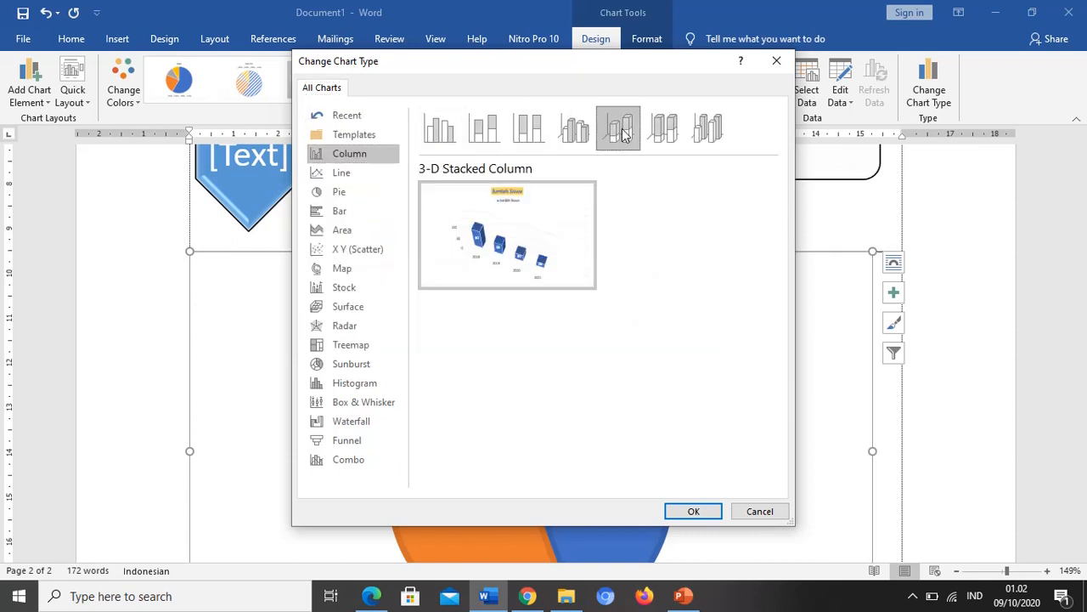
click(590, 136)
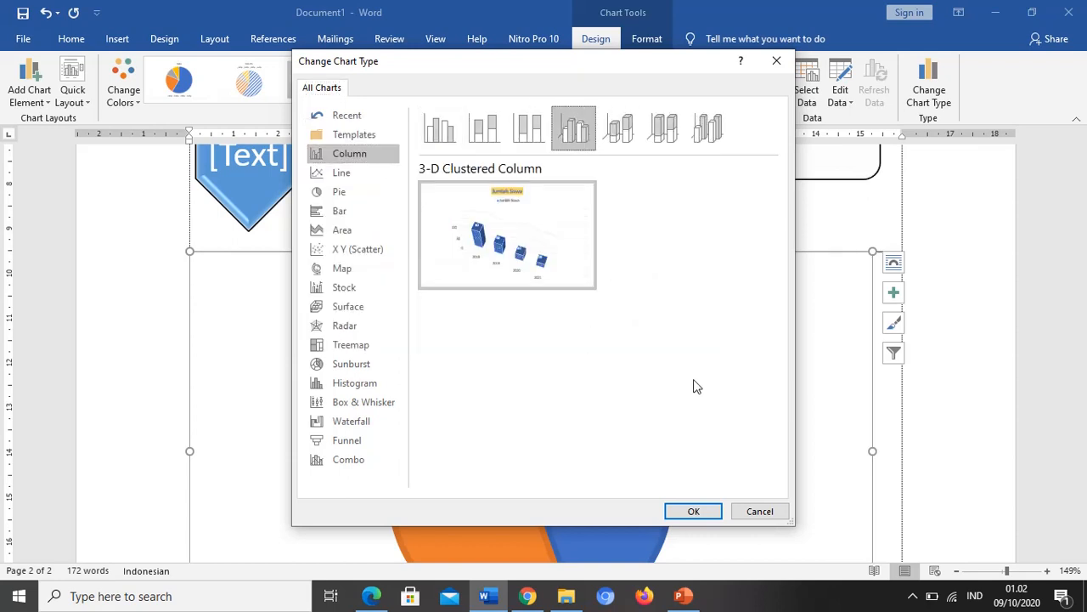
click(695, 510)
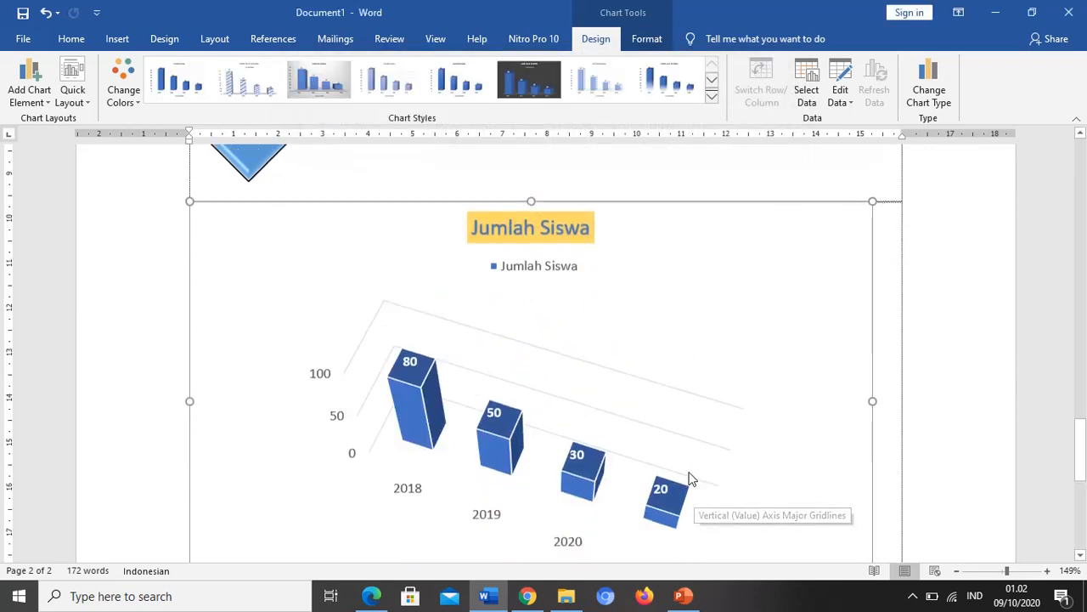
Apply the fifth chart style, with gradient-filled columns and a bold title, to the 3-D column chart.
click(459, 85)
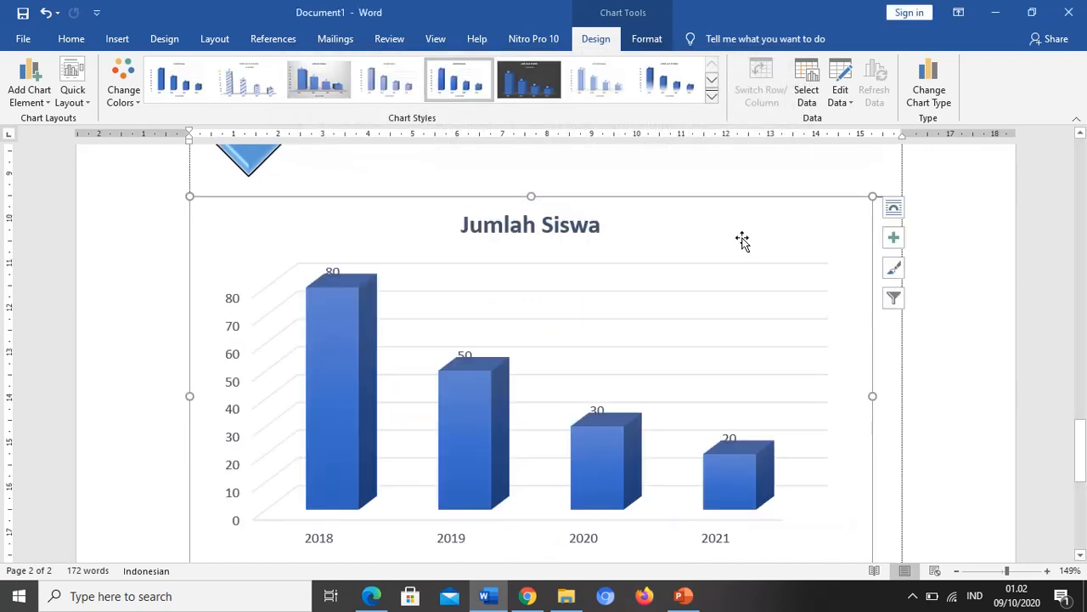
scroll(680, 246, down, 3)
scroll(534, 249, up, 1)
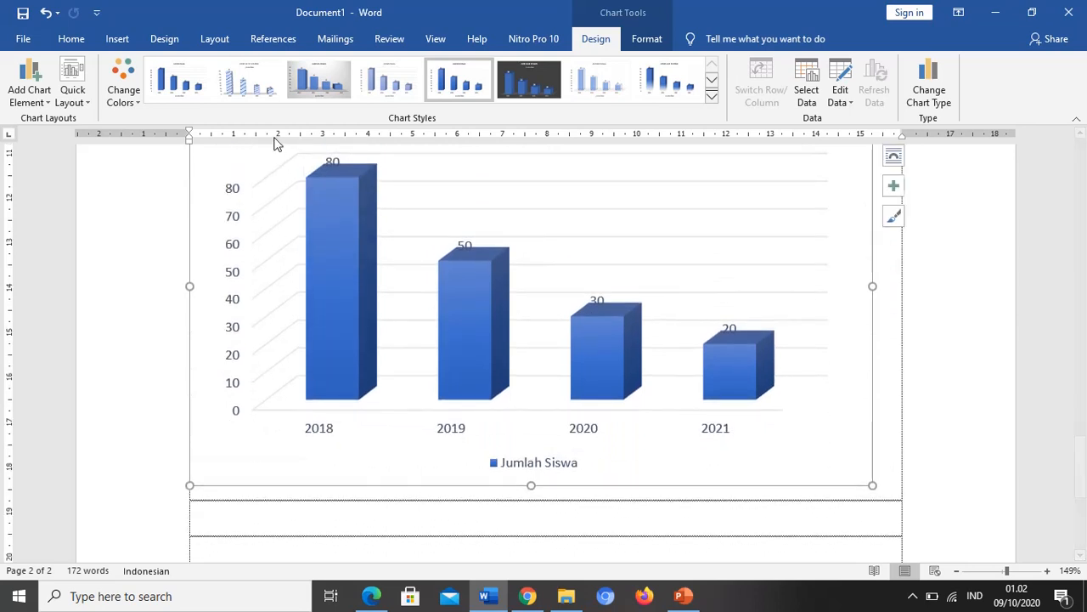
Recolour the column chart with the monochromatic gold palette and check its title, columns and legend.
click(126, 85)
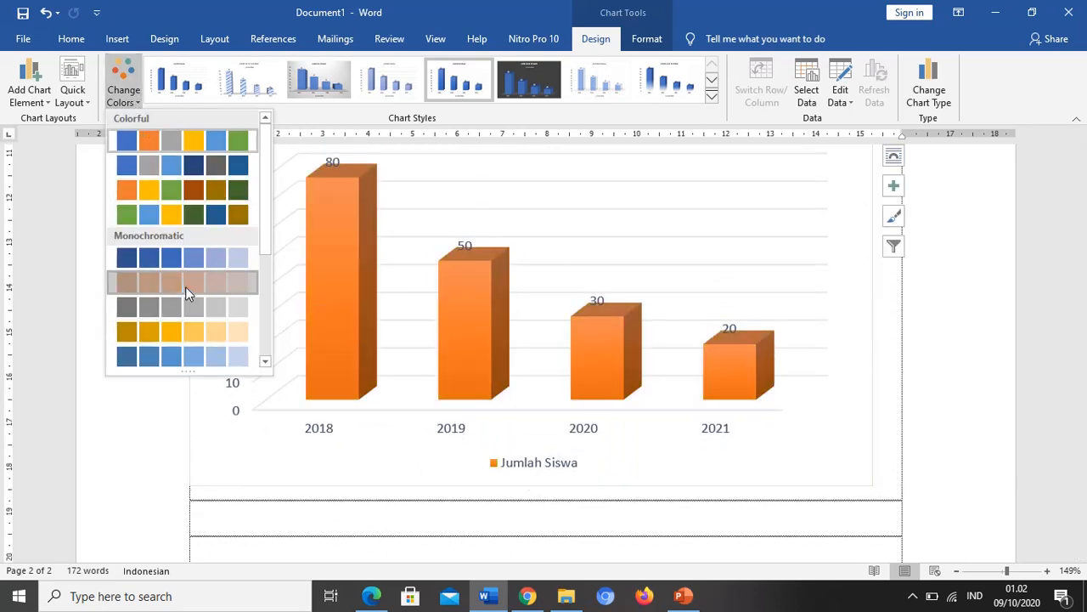
click(184, 335)
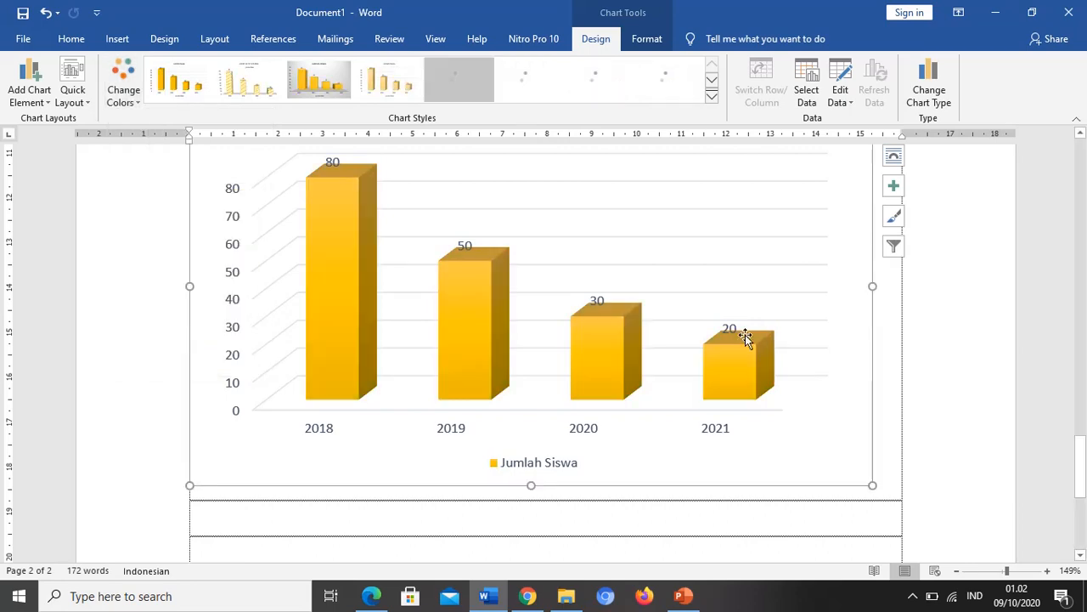
scroll(708, 332, down, 3)
scroll(760, 354, up, 5)
scroll(761, 354, up, 3)
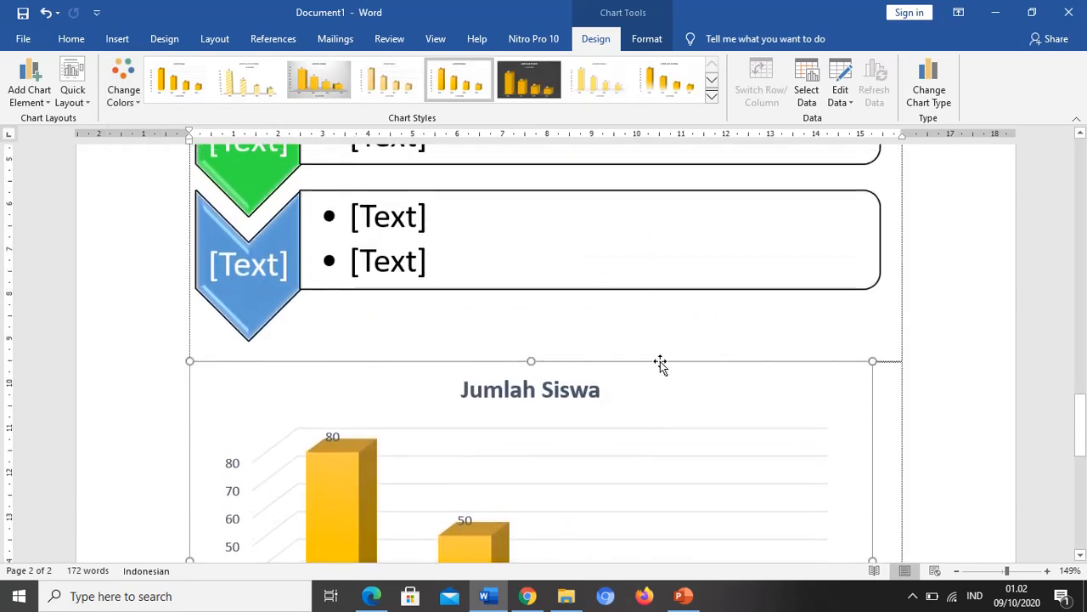
click(568, 389)
scroll(510, 380, down, 2)
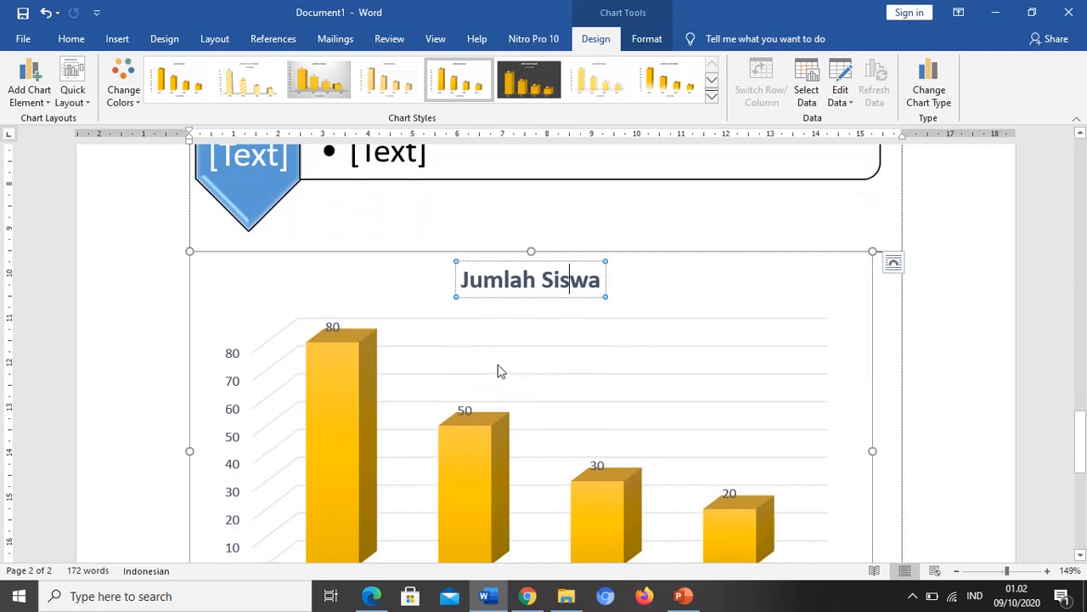
scroll(498, 425, down, 4)
scroll(765, 340, up, 2)
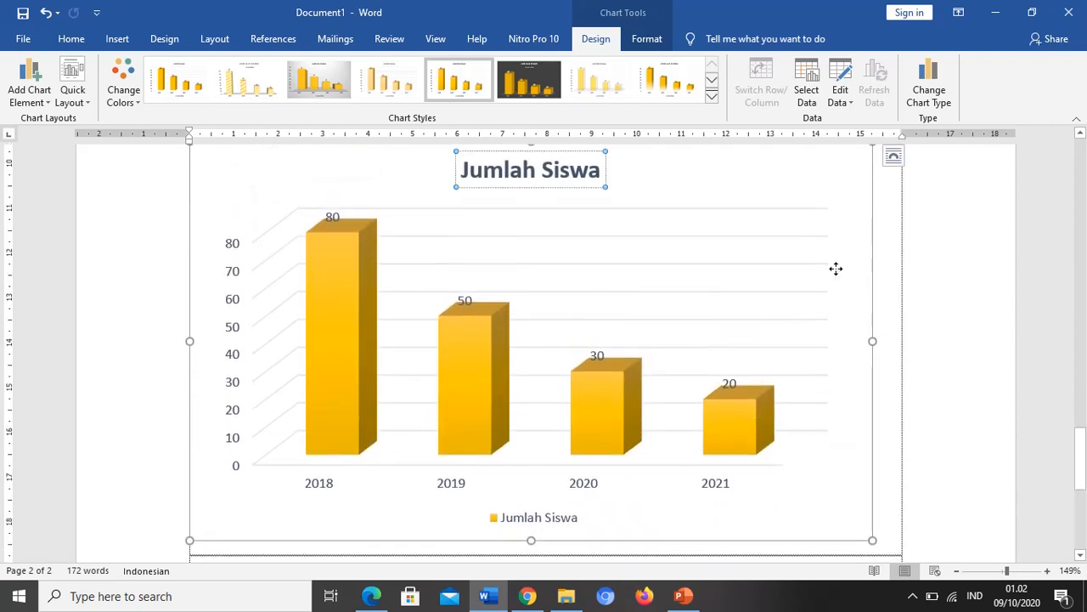
Fill the plot area of the Jumlah Siswa column chart with the standard red colour.
click(836, 269)
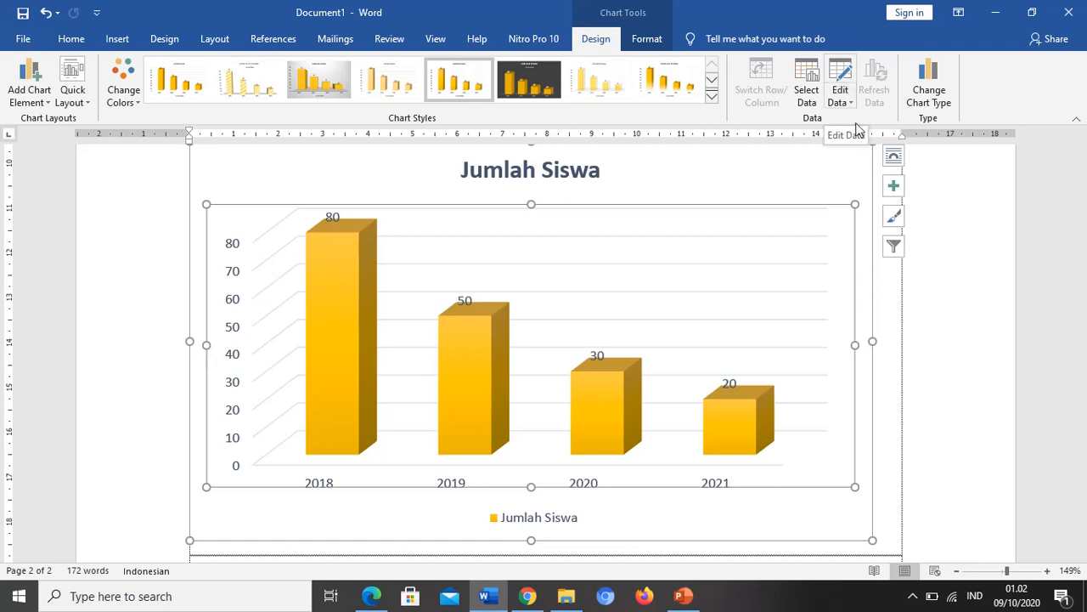
click(647, 38)
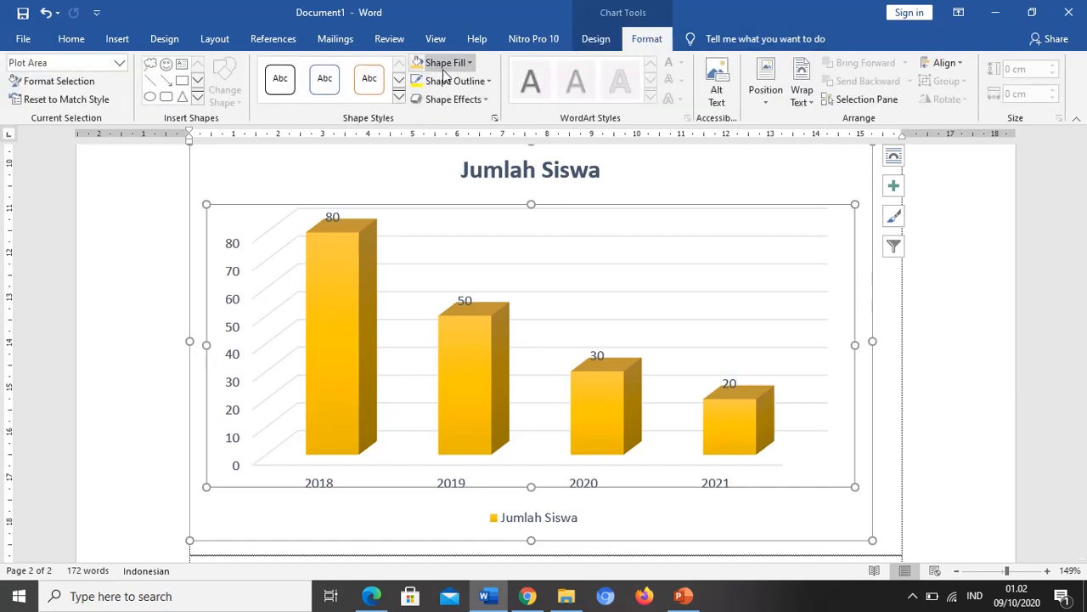
click(473, 64)
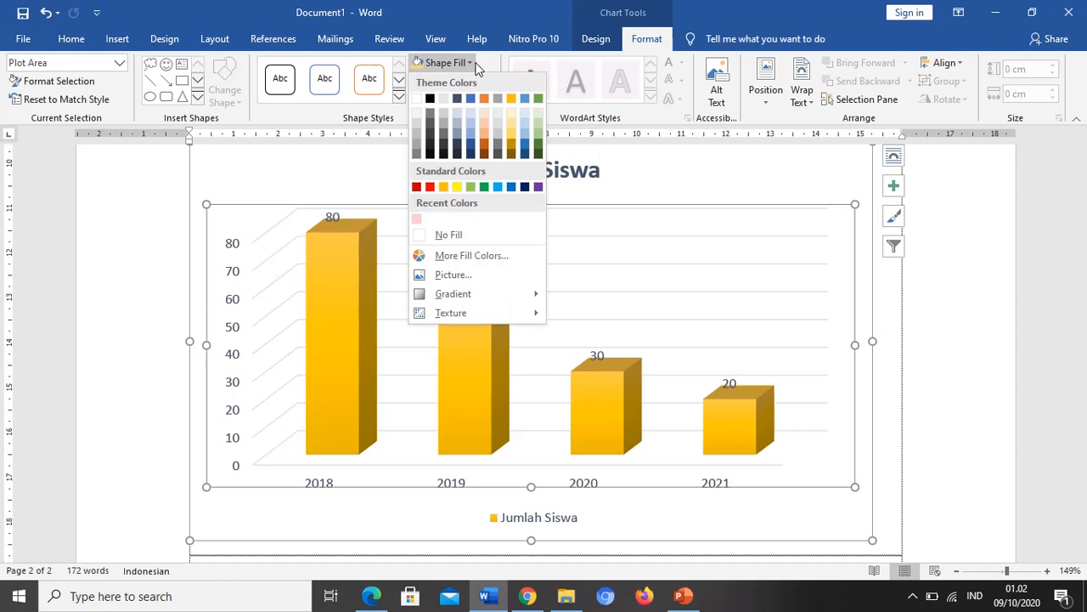
click(430, 186)
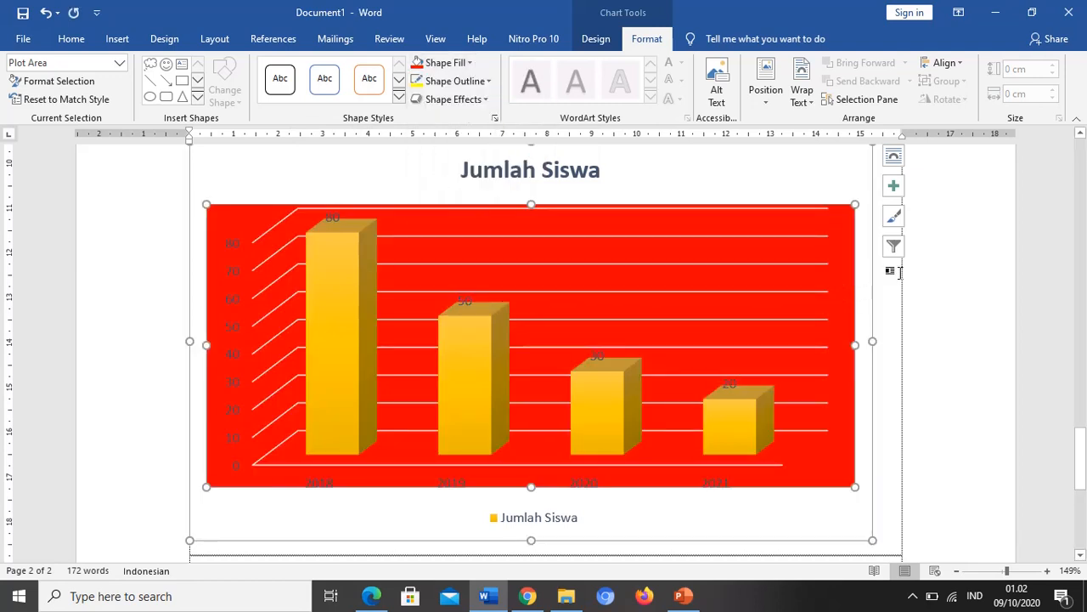
Fill the whole chart area behind the red plot area with a pale tint of the Gold, Accent 4 theme colour.
click(875, 263)
scroll(876, 263, up, 2)
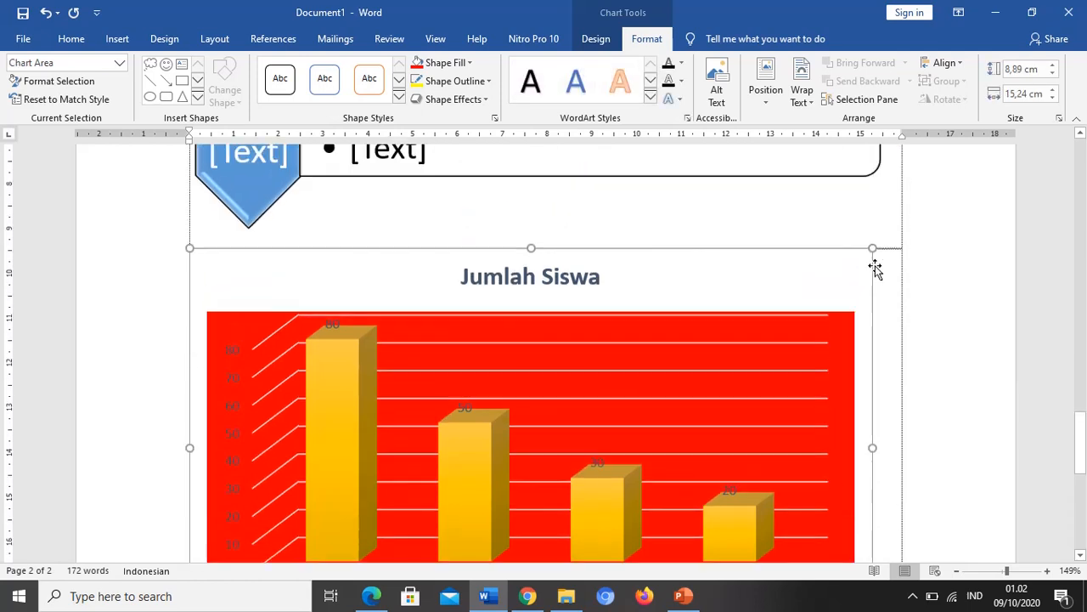
click(470, 62)
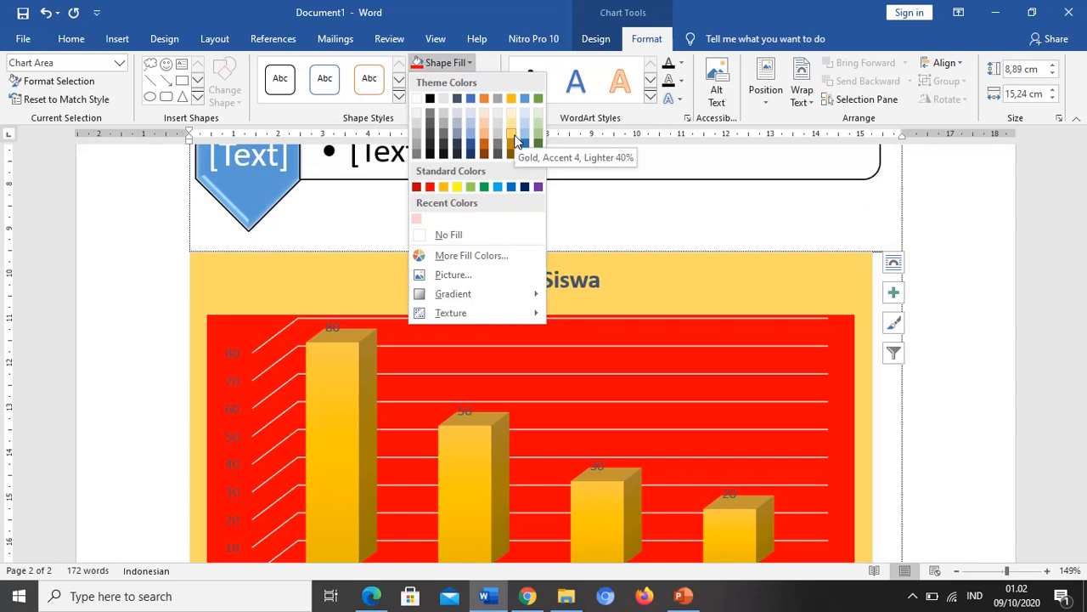
click(512, 122)
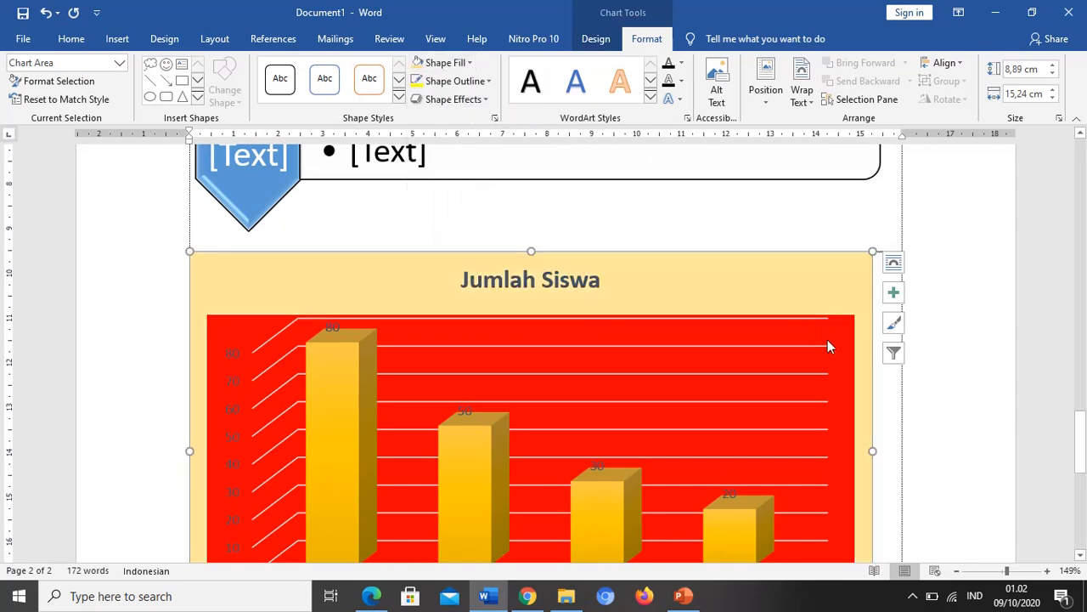
scroll(886, 365, down, 3)
scroll(886, 366, up, 1)
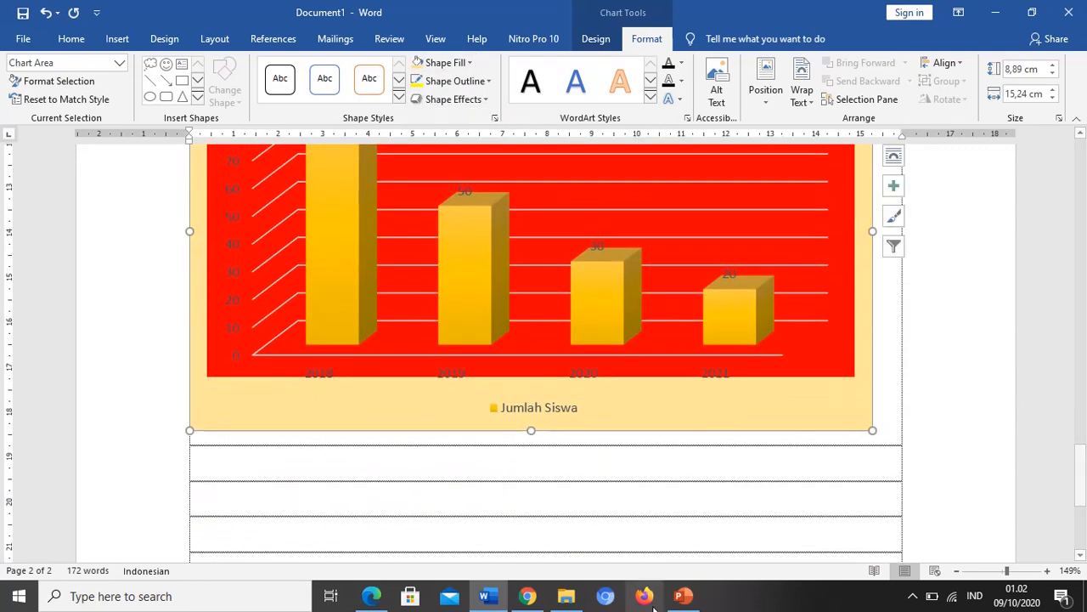
Switch to the PowerPoint presentation to review the Pertemuan 3 topic list.
click(685, 597)
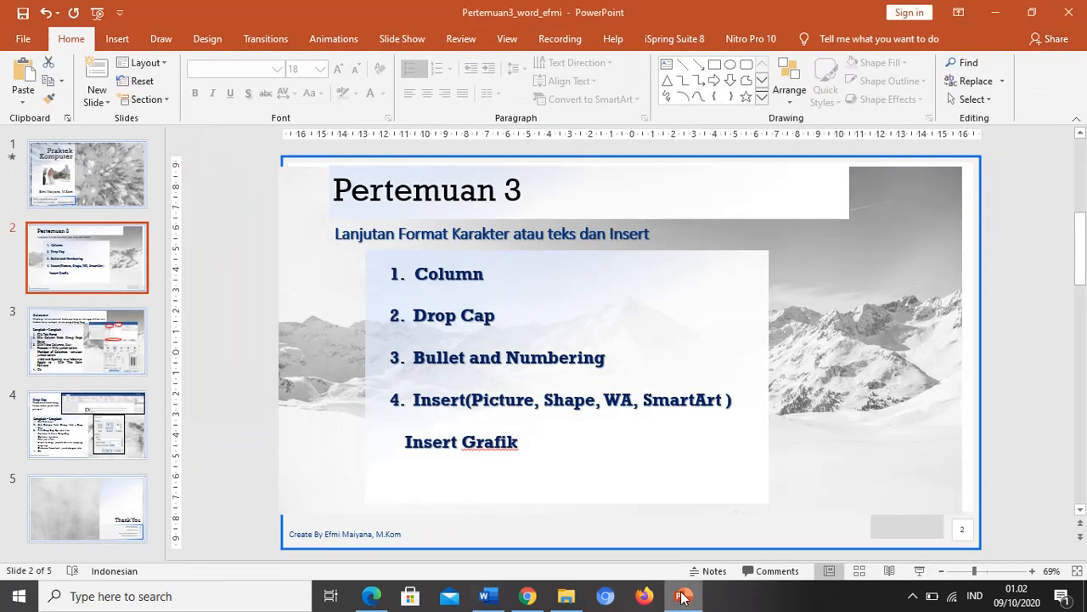